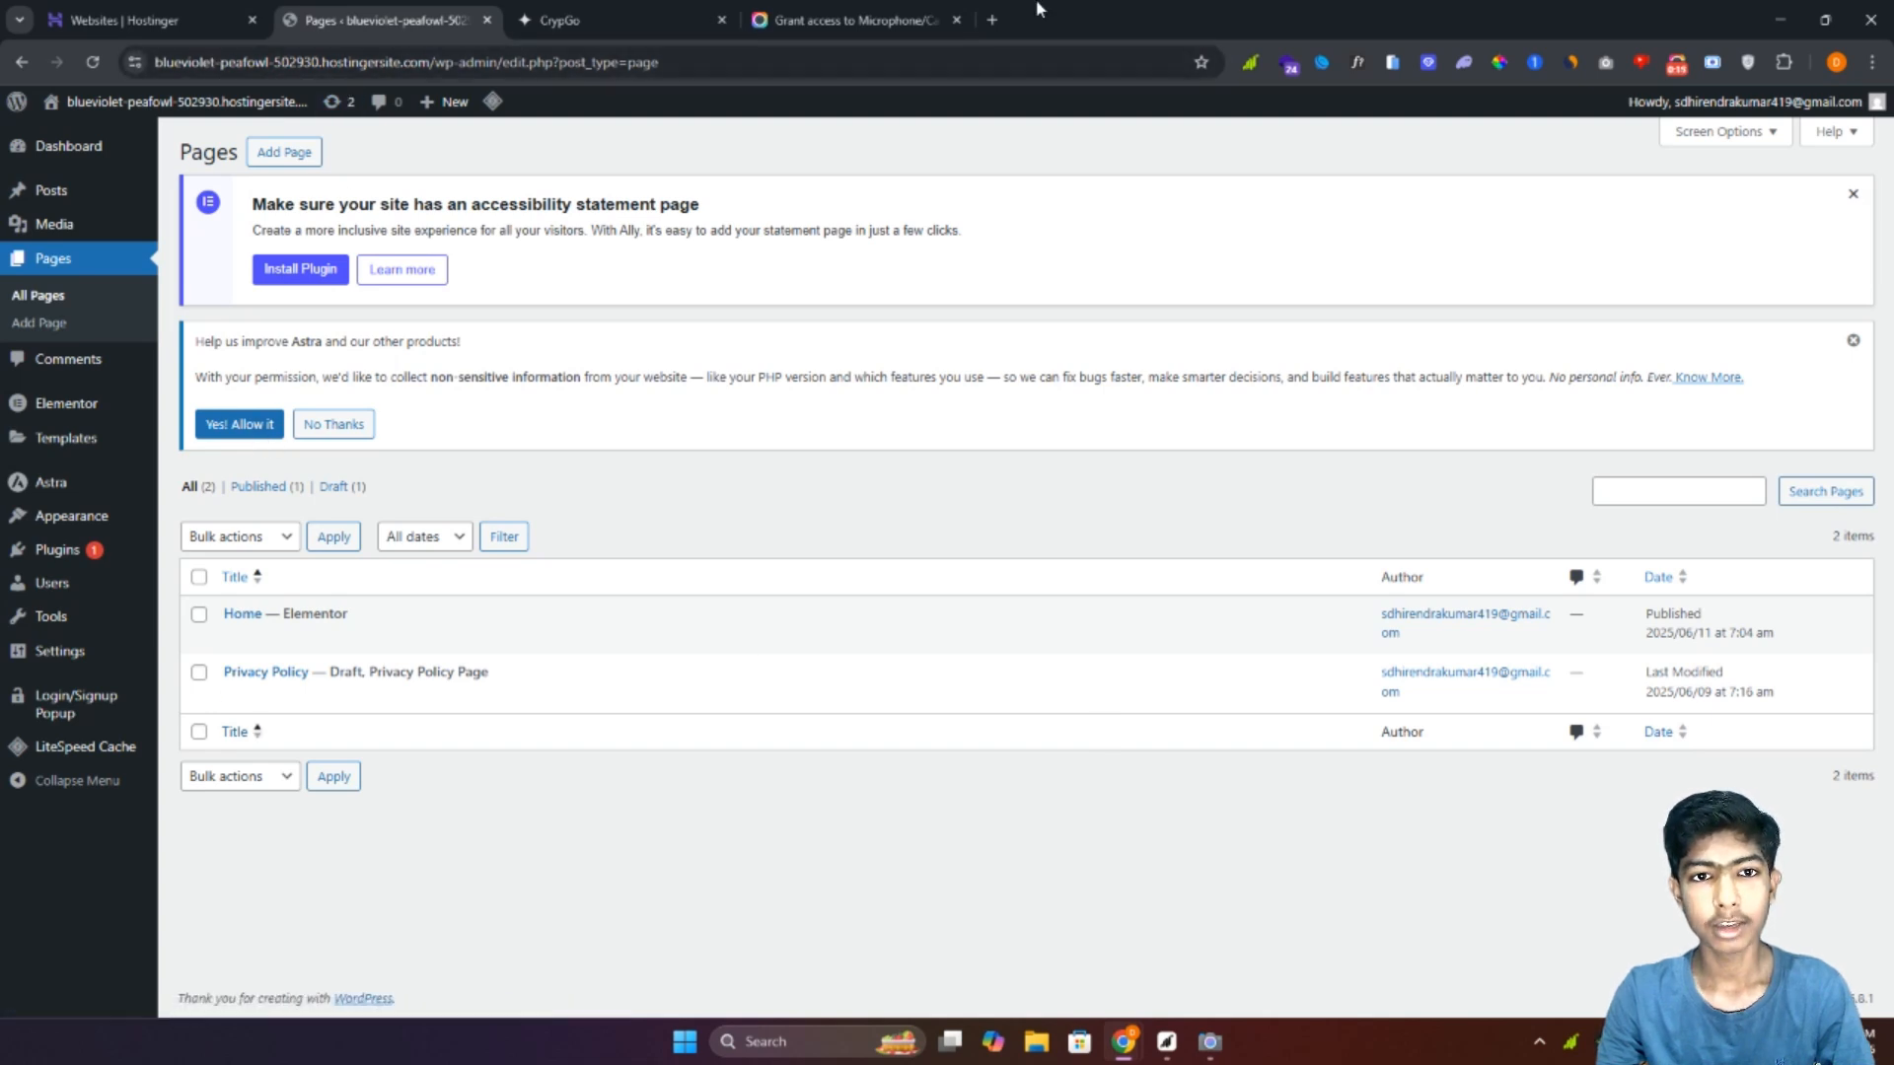
Step: Open the WordPress admin dashboard of blueviolet-peafowl-502930.hostingersite.com at /wp-admin/ in a new browser tab
{"action": "left_click", "coordinate": [992, 19]}
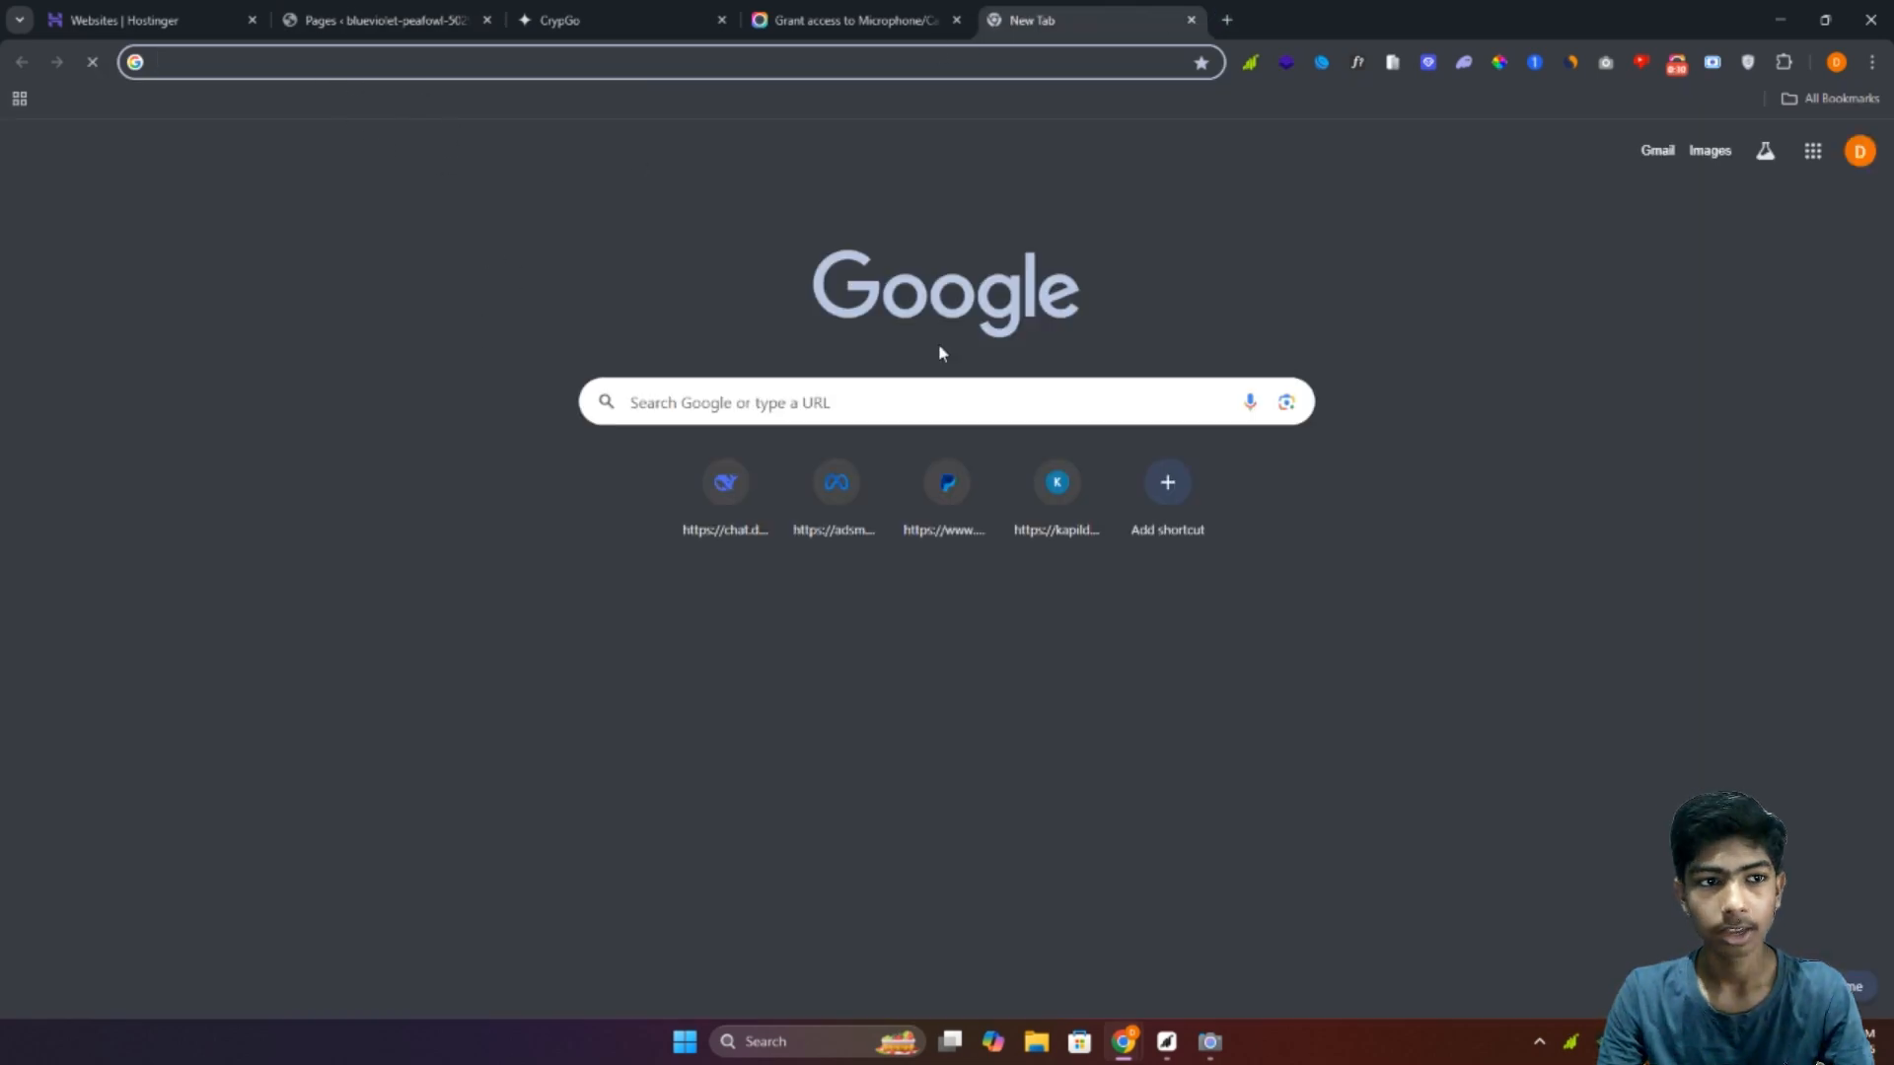
{"action": "type", "text": "https://blueviolet-peafowl-502930.hostingersite.com/"}
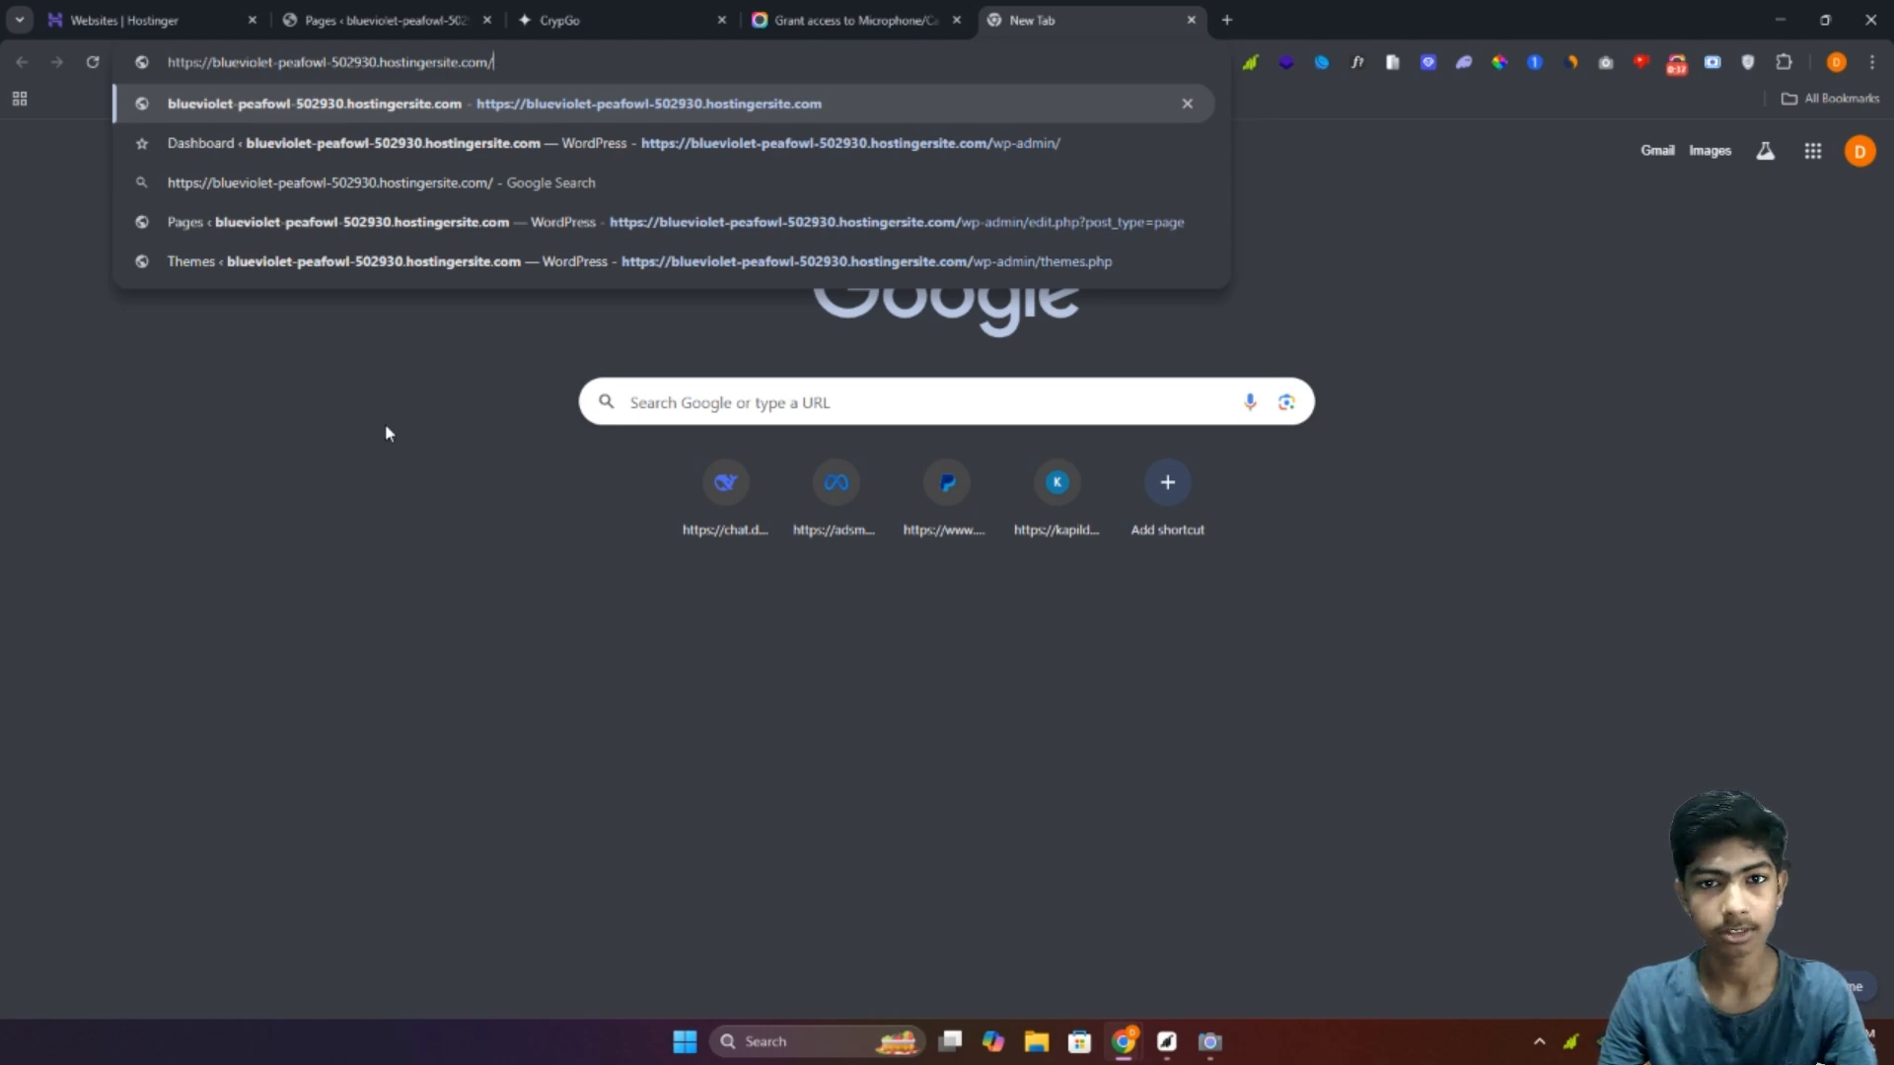
{"action": "key", "text": "Down"}
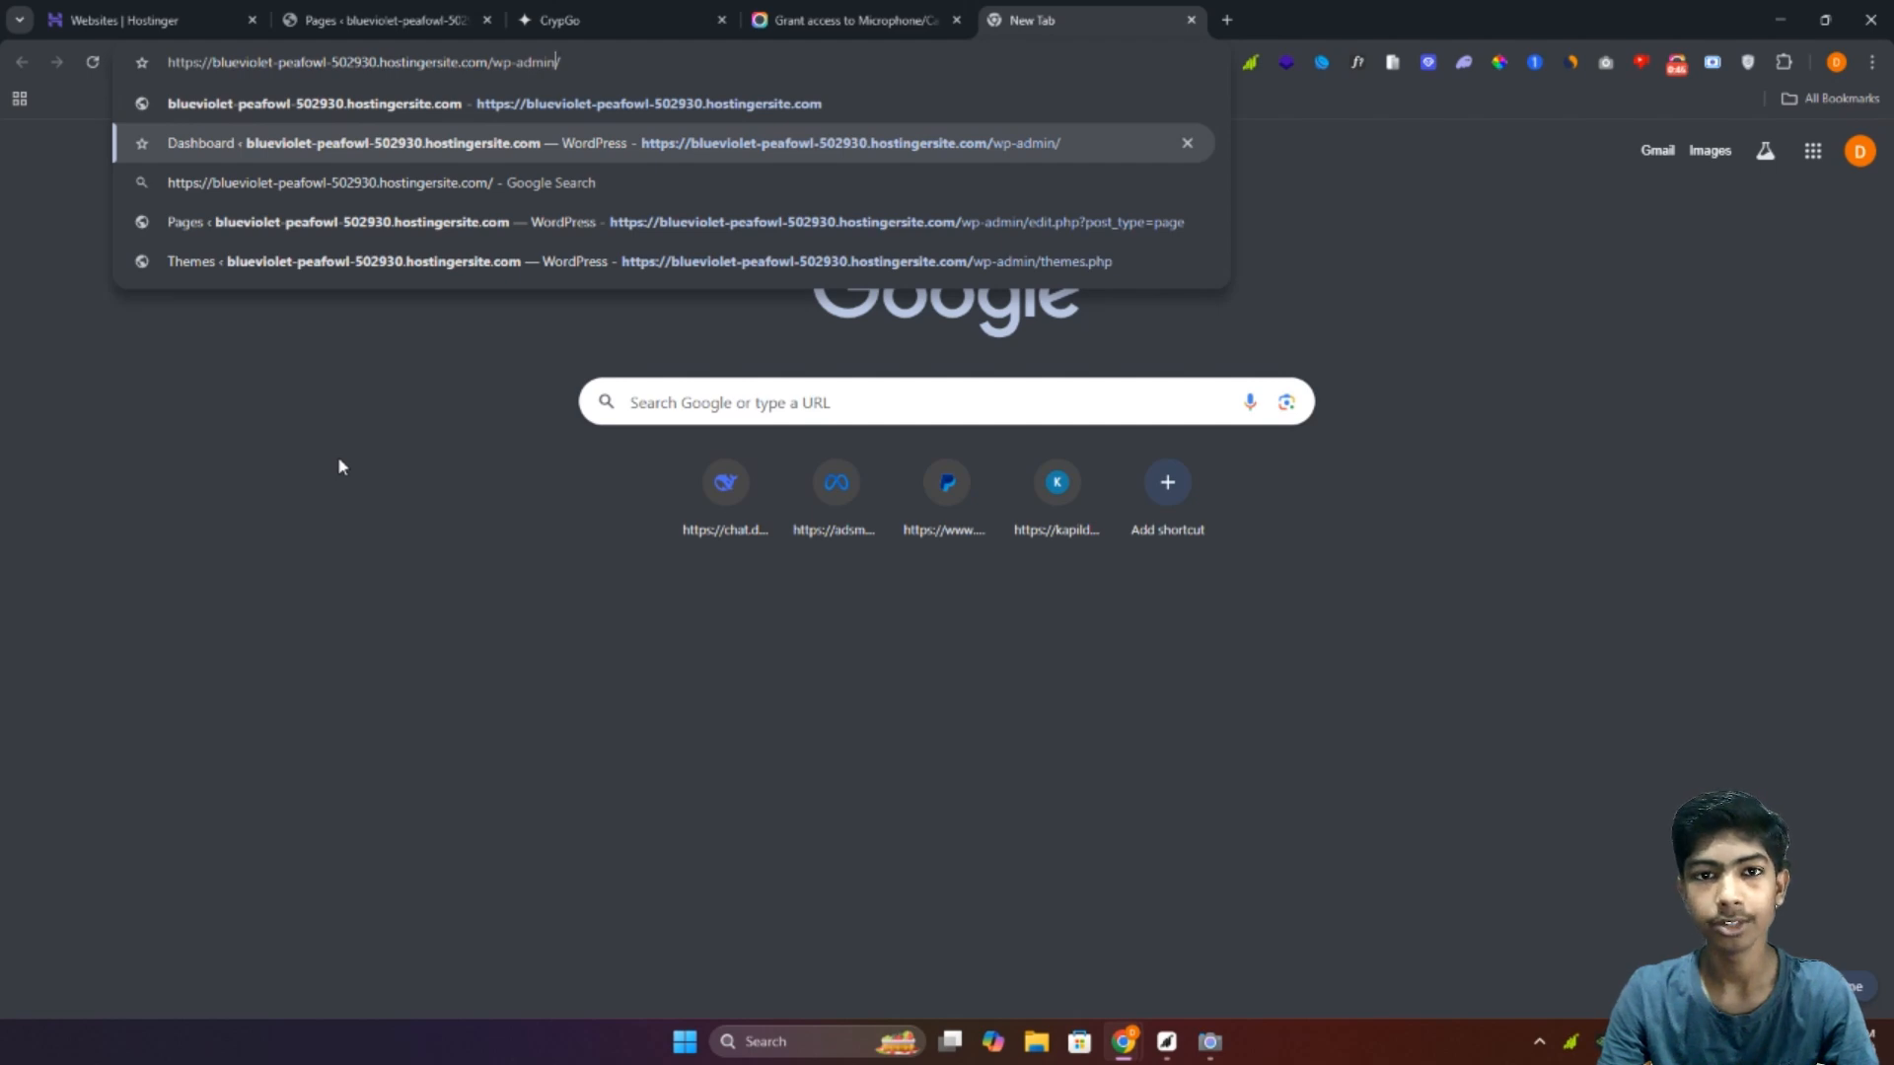
{"action": "key", "text": "Return"}
Step: Open the Hostinger site in another new tab, log in and view the account's Websites list
{"action": "key", "text": "ctrl+t"}
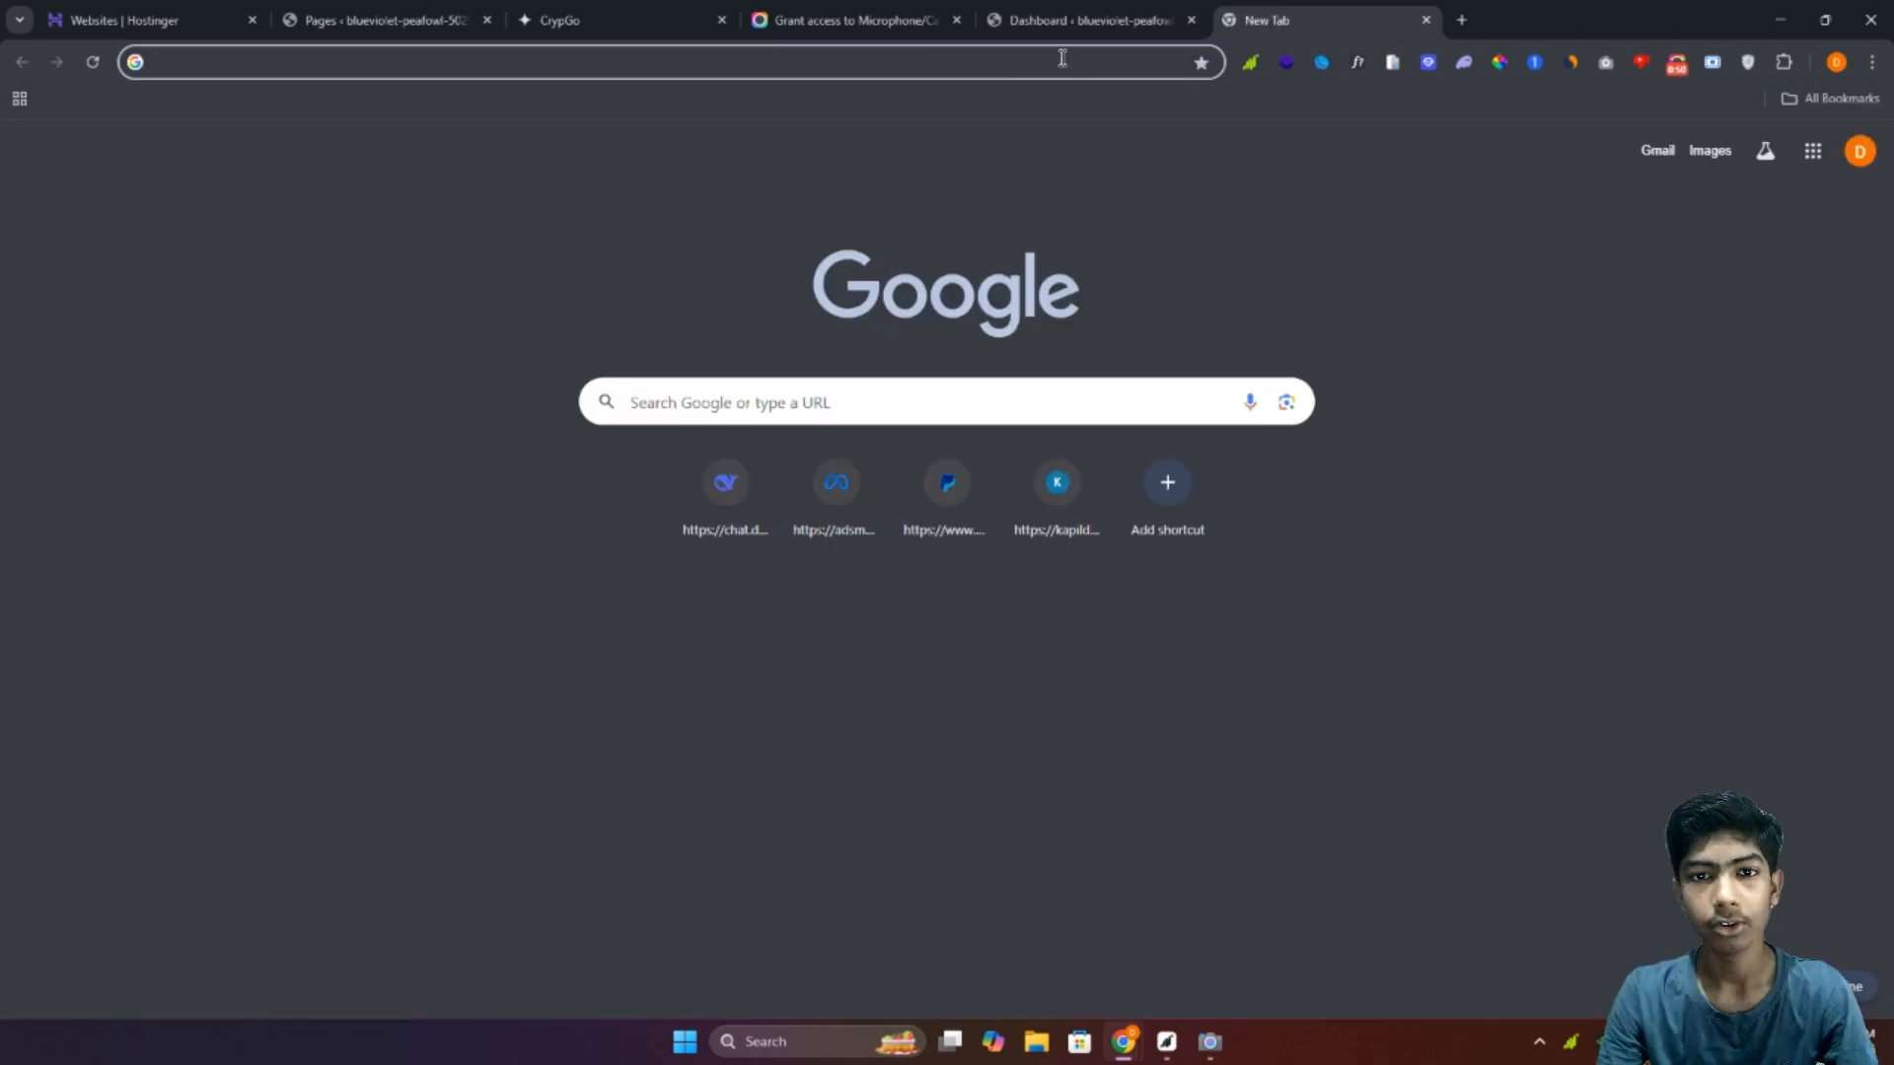
{"action": "left_click", "coordinate": [1041, 67]}
{"action": "type", "text": "ho"}
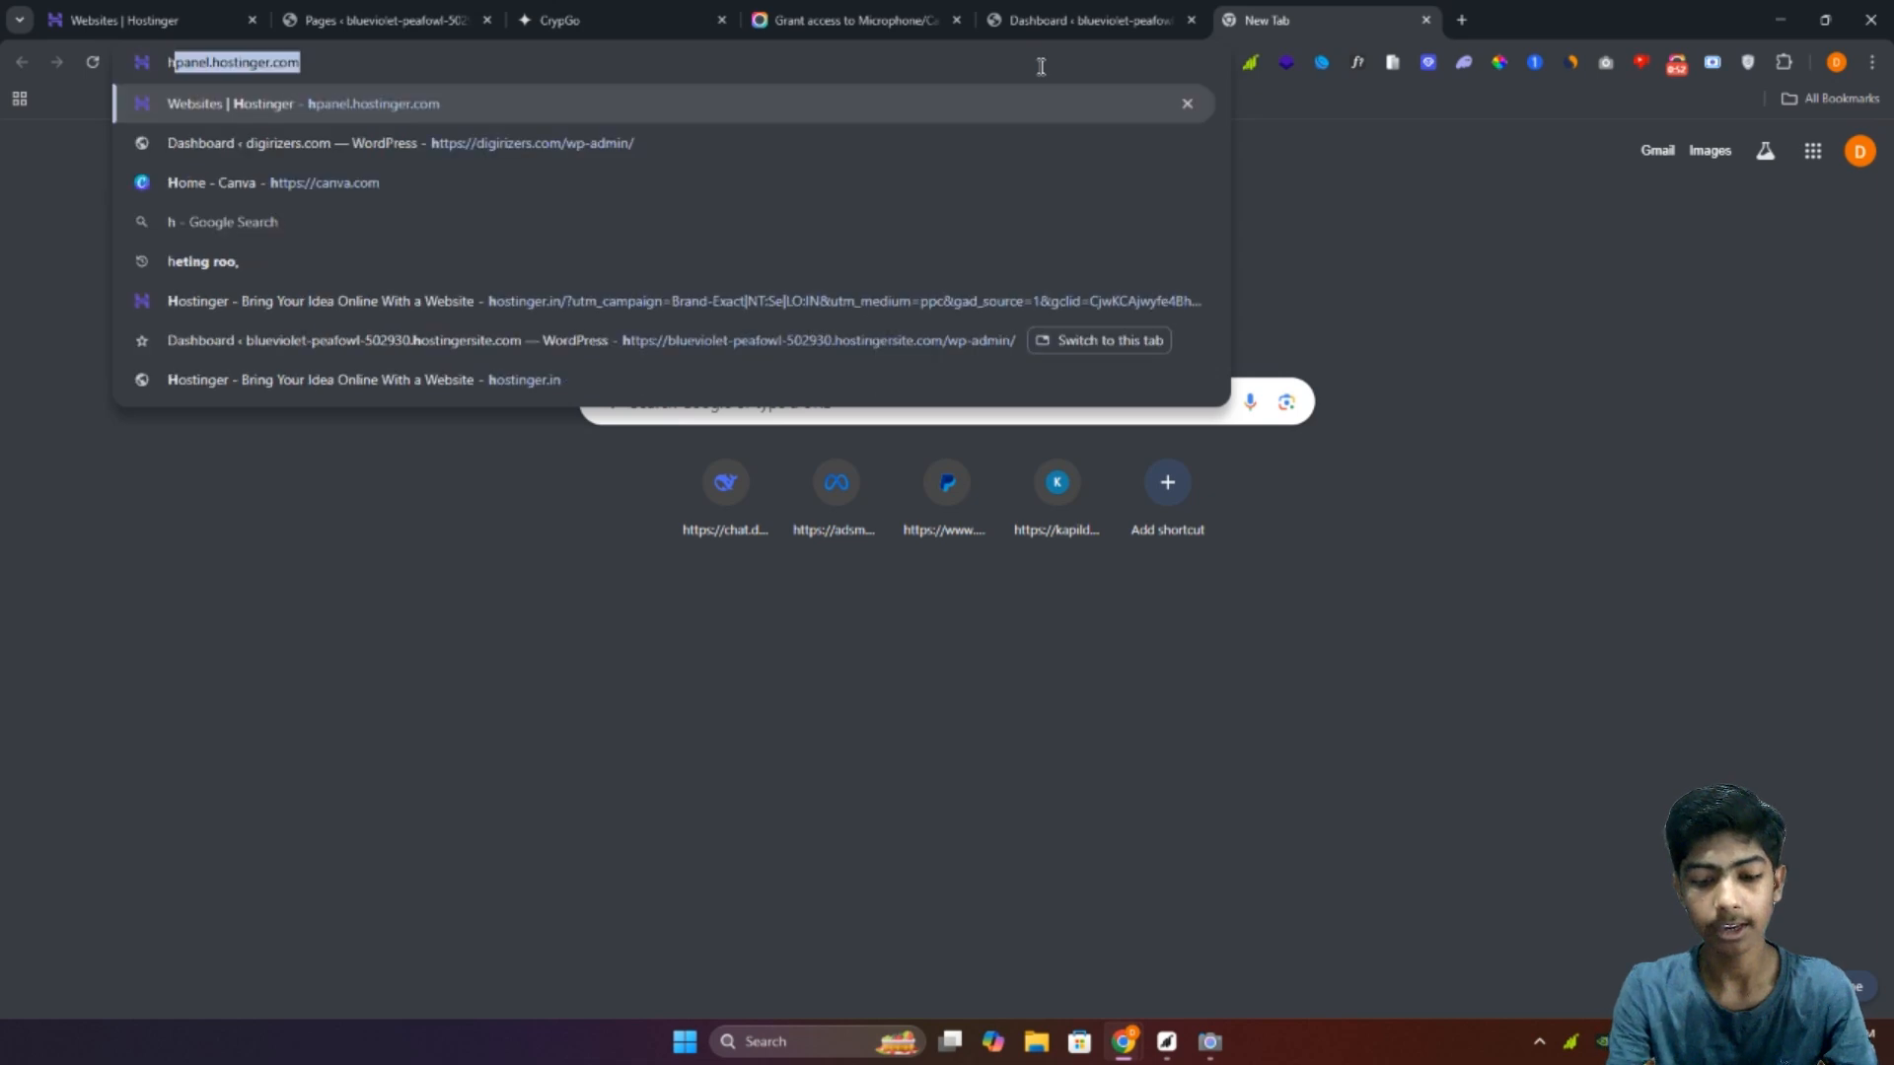
{"action": "key", "text": "Return"}
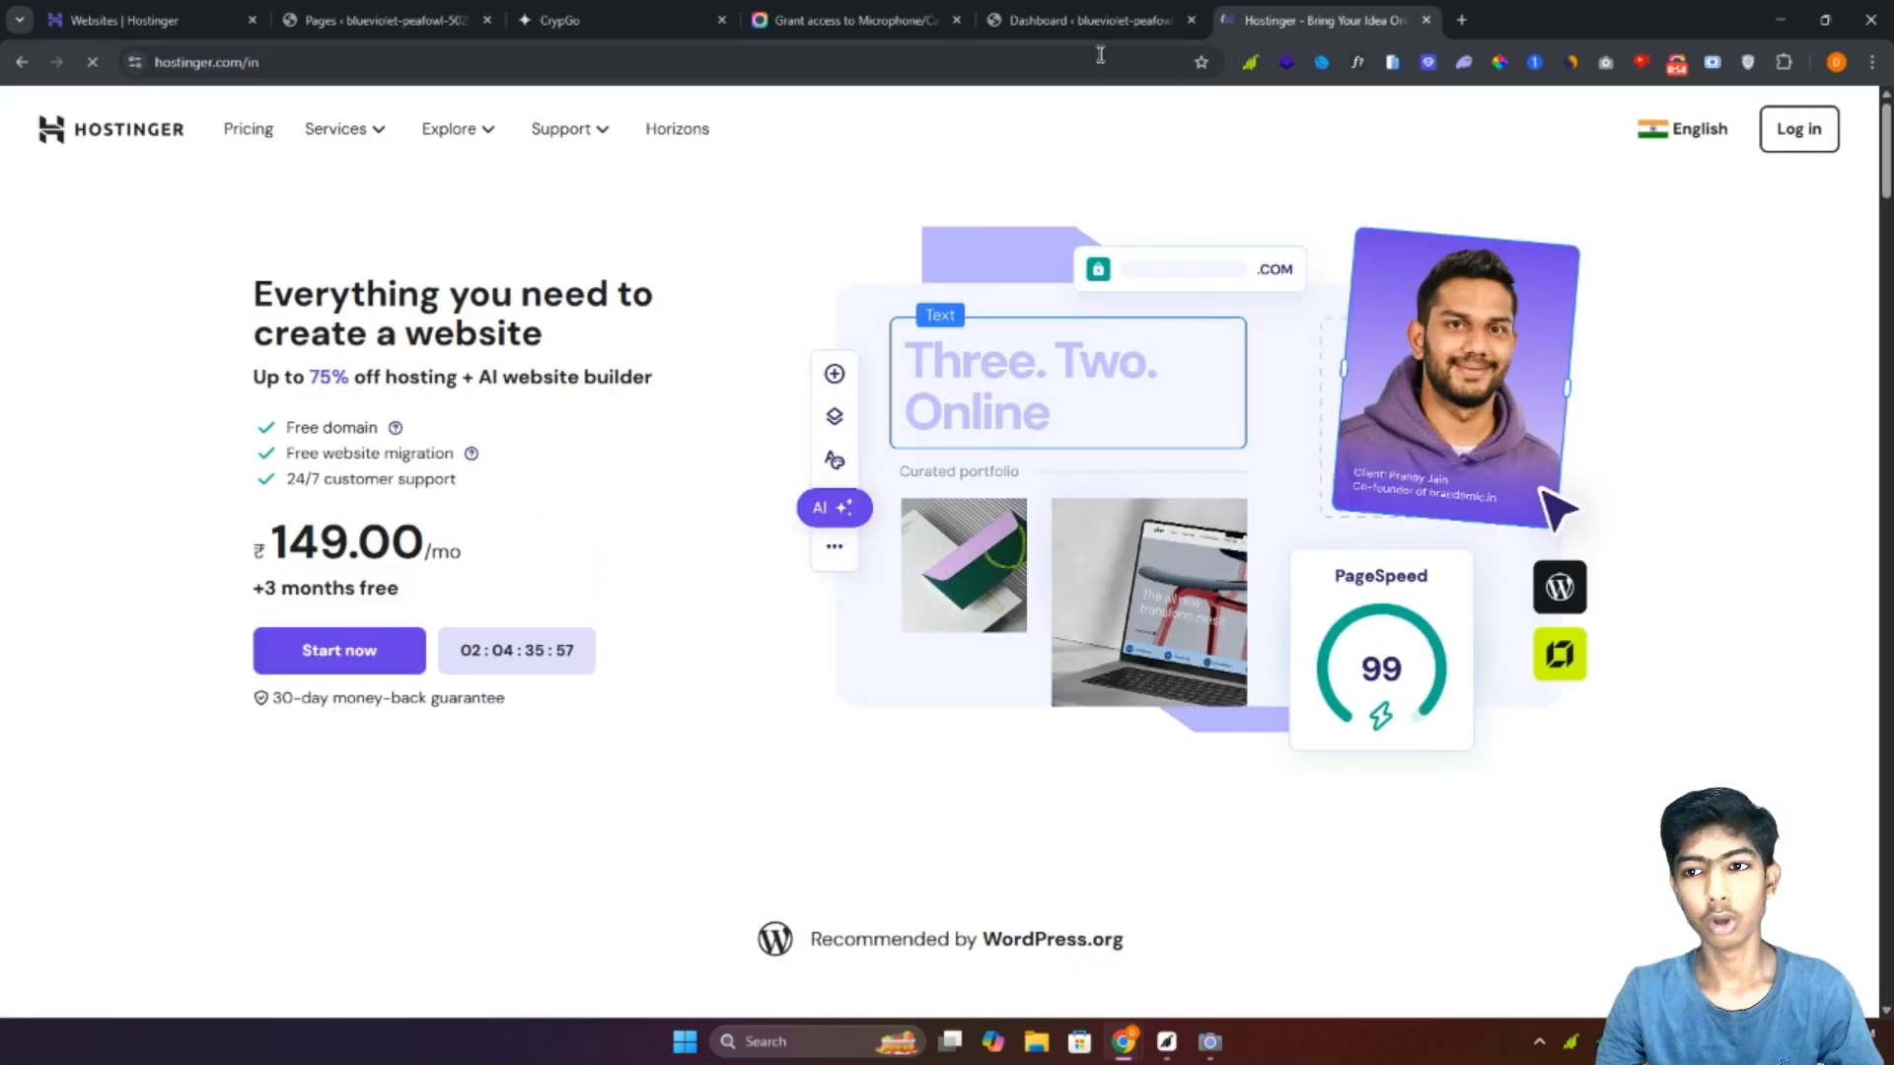
{"action": "left_click", "coordinate": [1799, 129]}
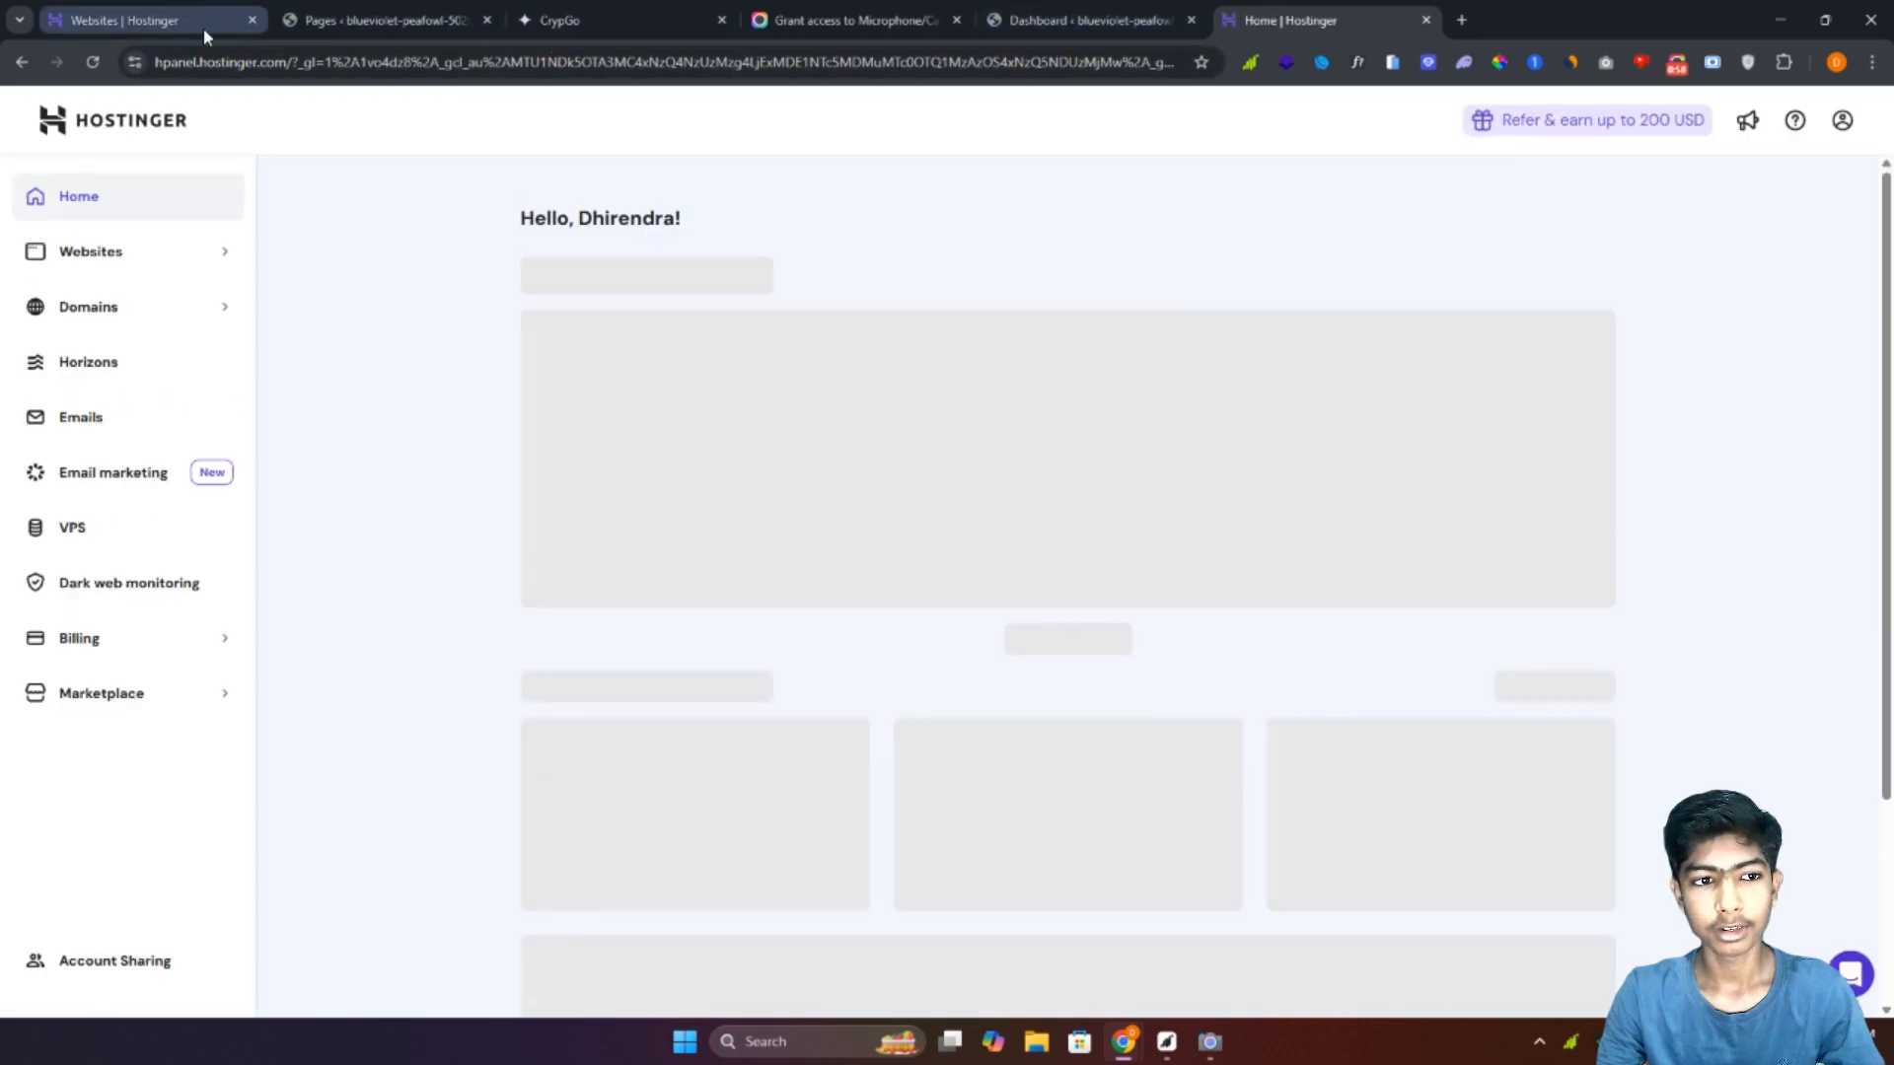
{"action": "left_click", "coordinate": [197, 254]}
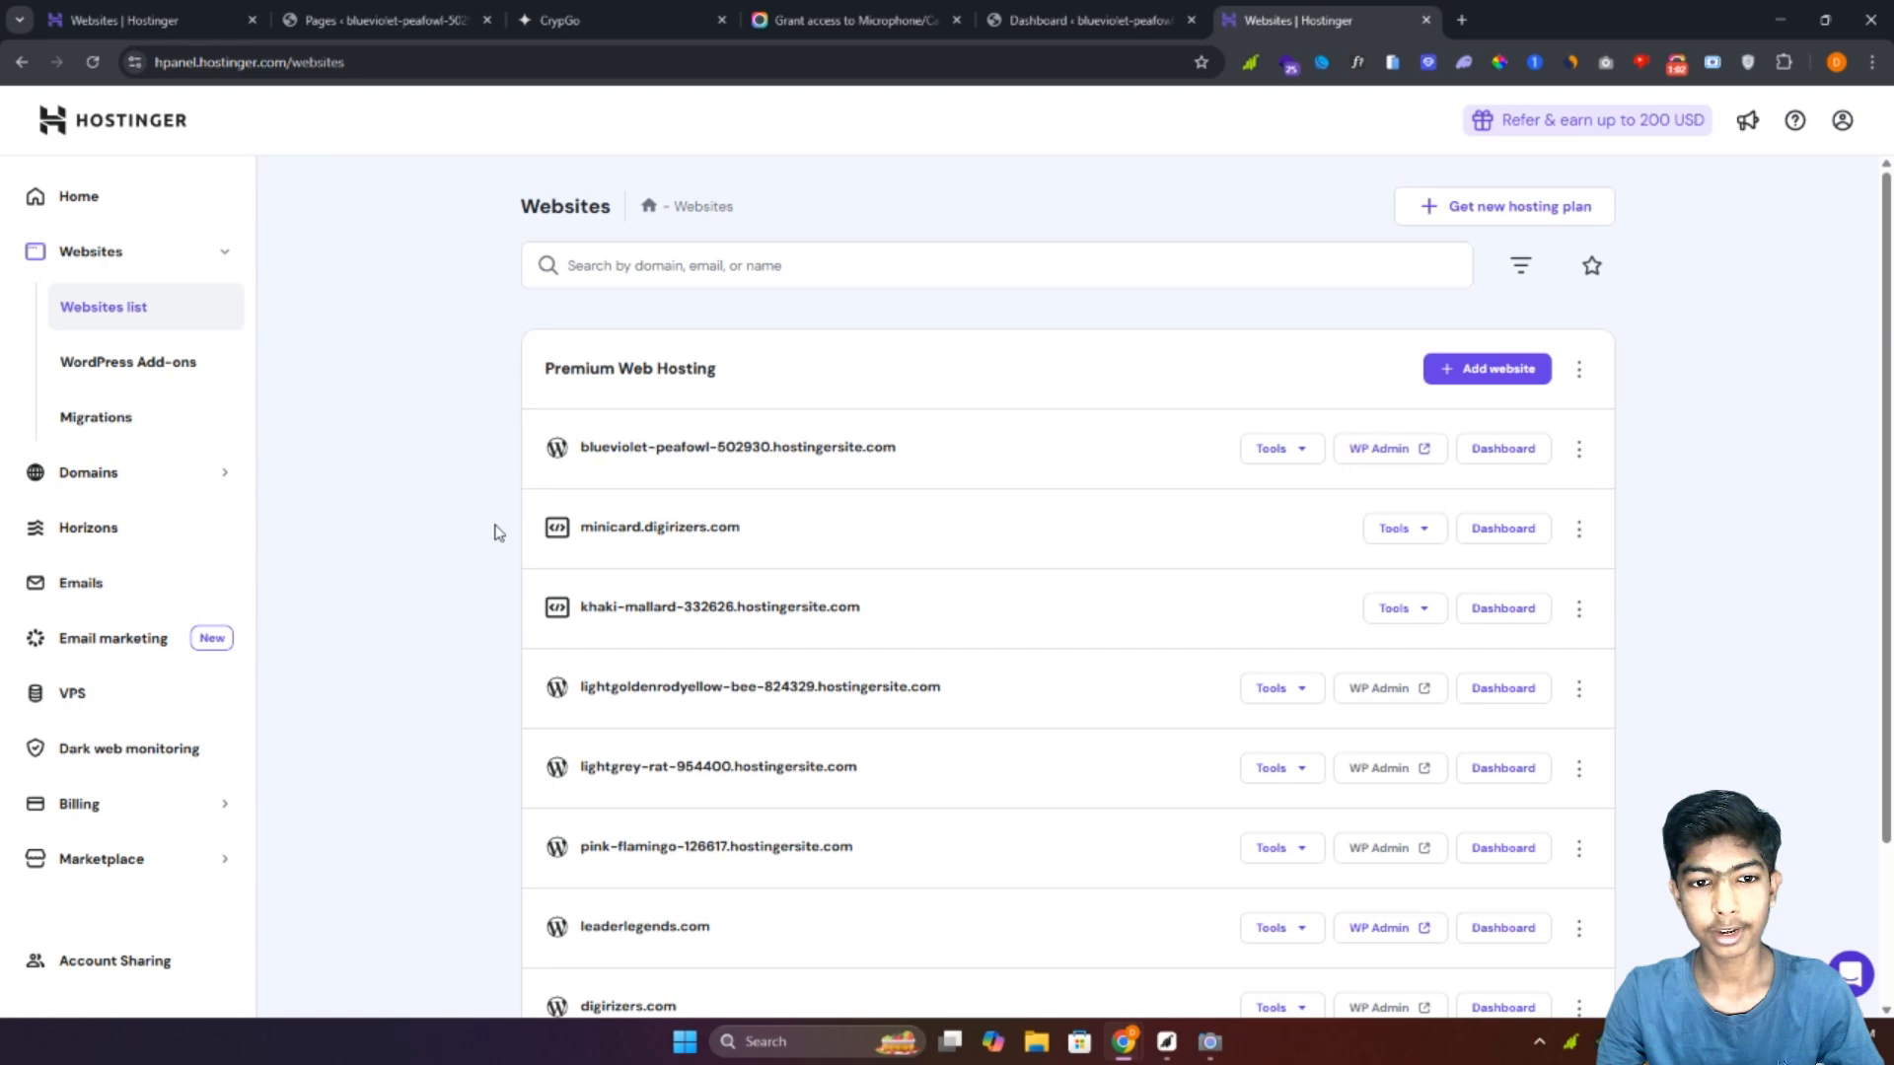
{"action": "scroll", "coordinate": [498, 533], "scroll_direction": "down", "scroll_amount": 1}
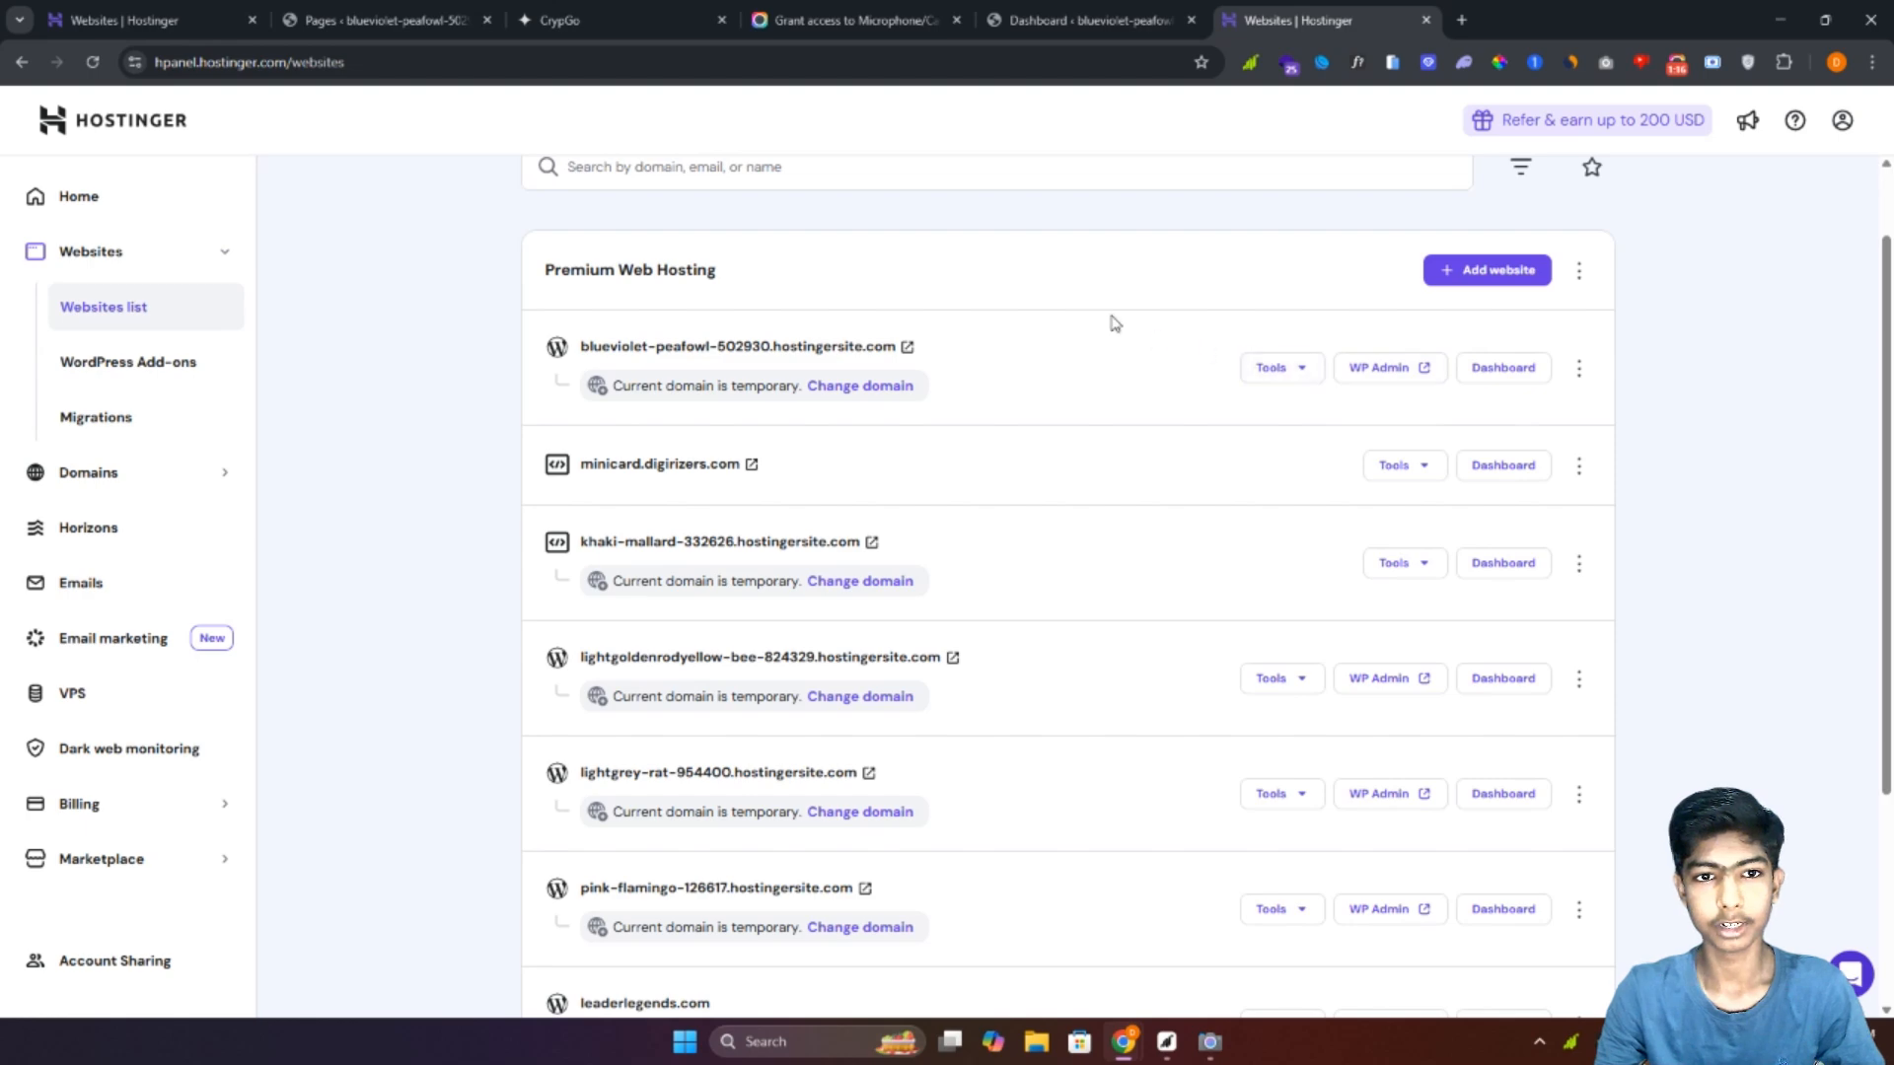
Step: Return to the WordPress Pages list, close the two extra browser tabs and open the Home page for editing with Elementor
{"action": "left_click", "coordinate": [401, 12]}
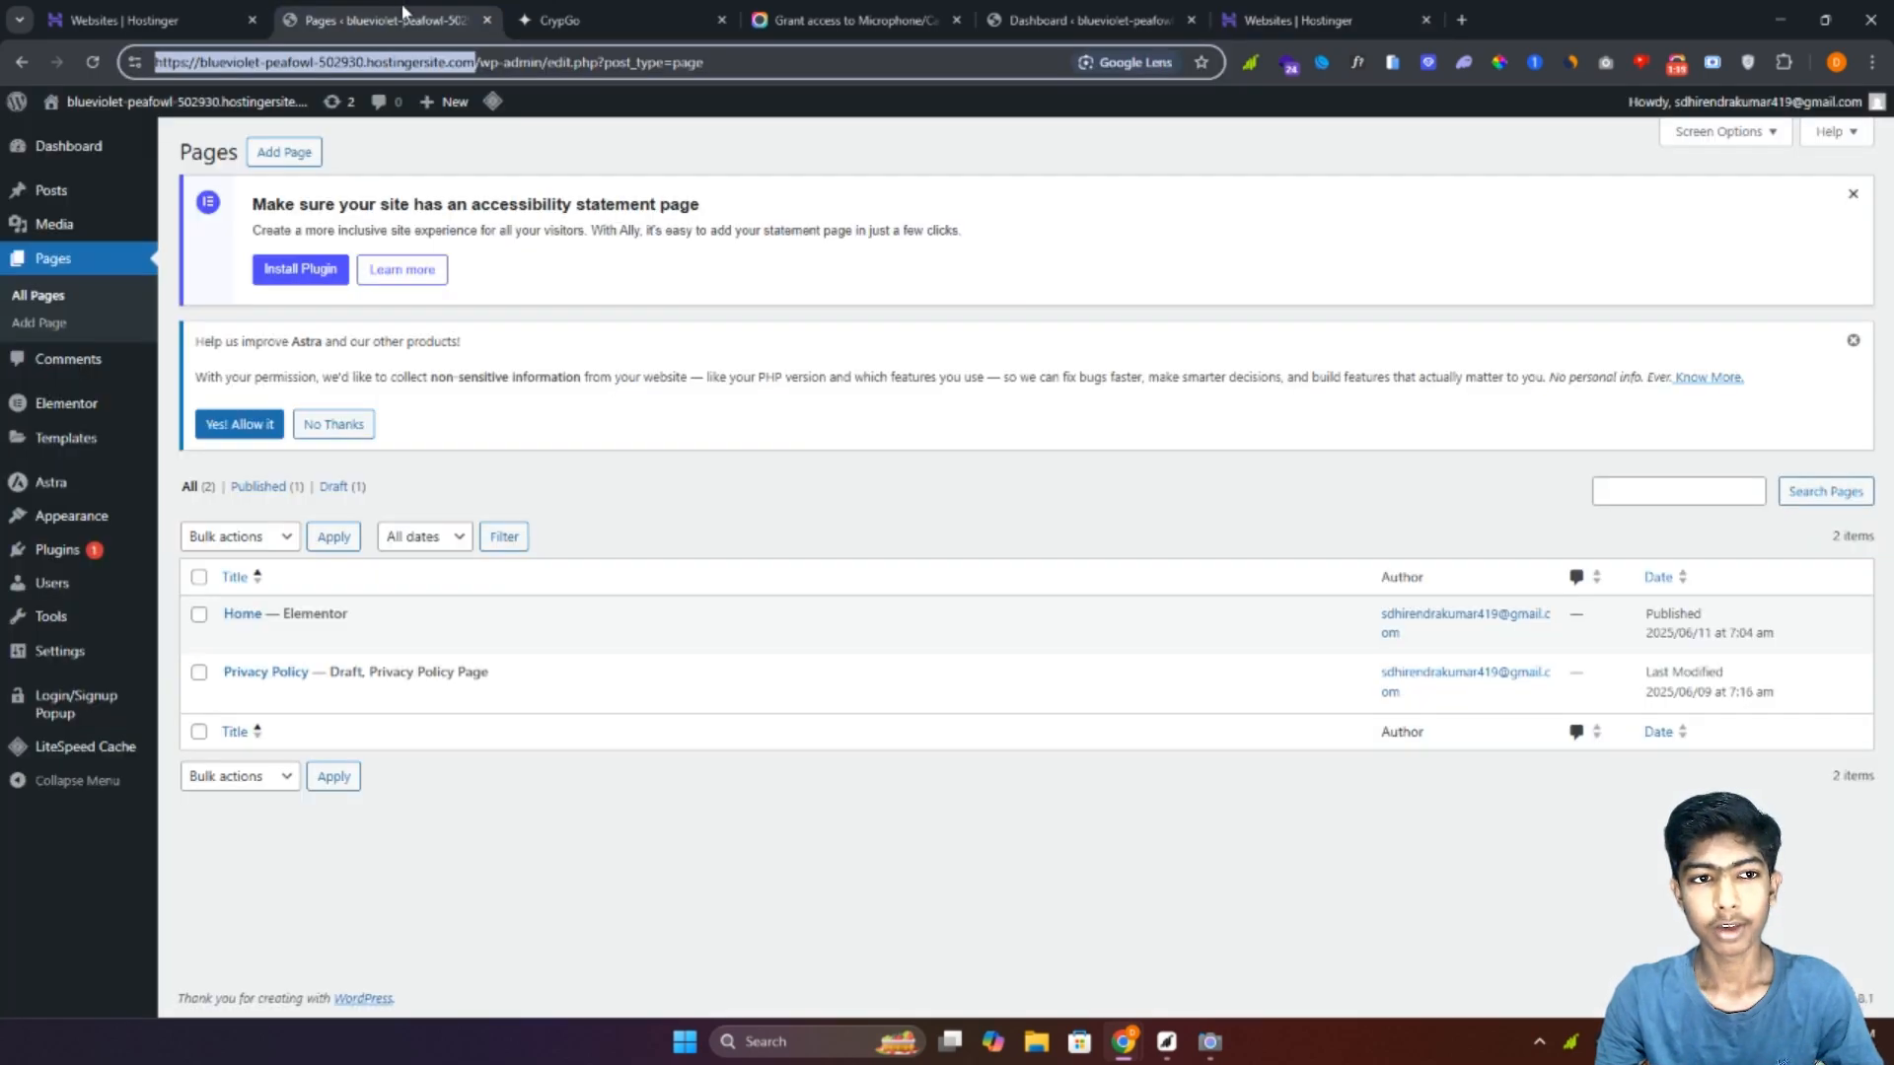
{"action": "left_click", "coordinate": [1425, 20]}
{"action": "left_click", "coordinate": [1190, 20]}
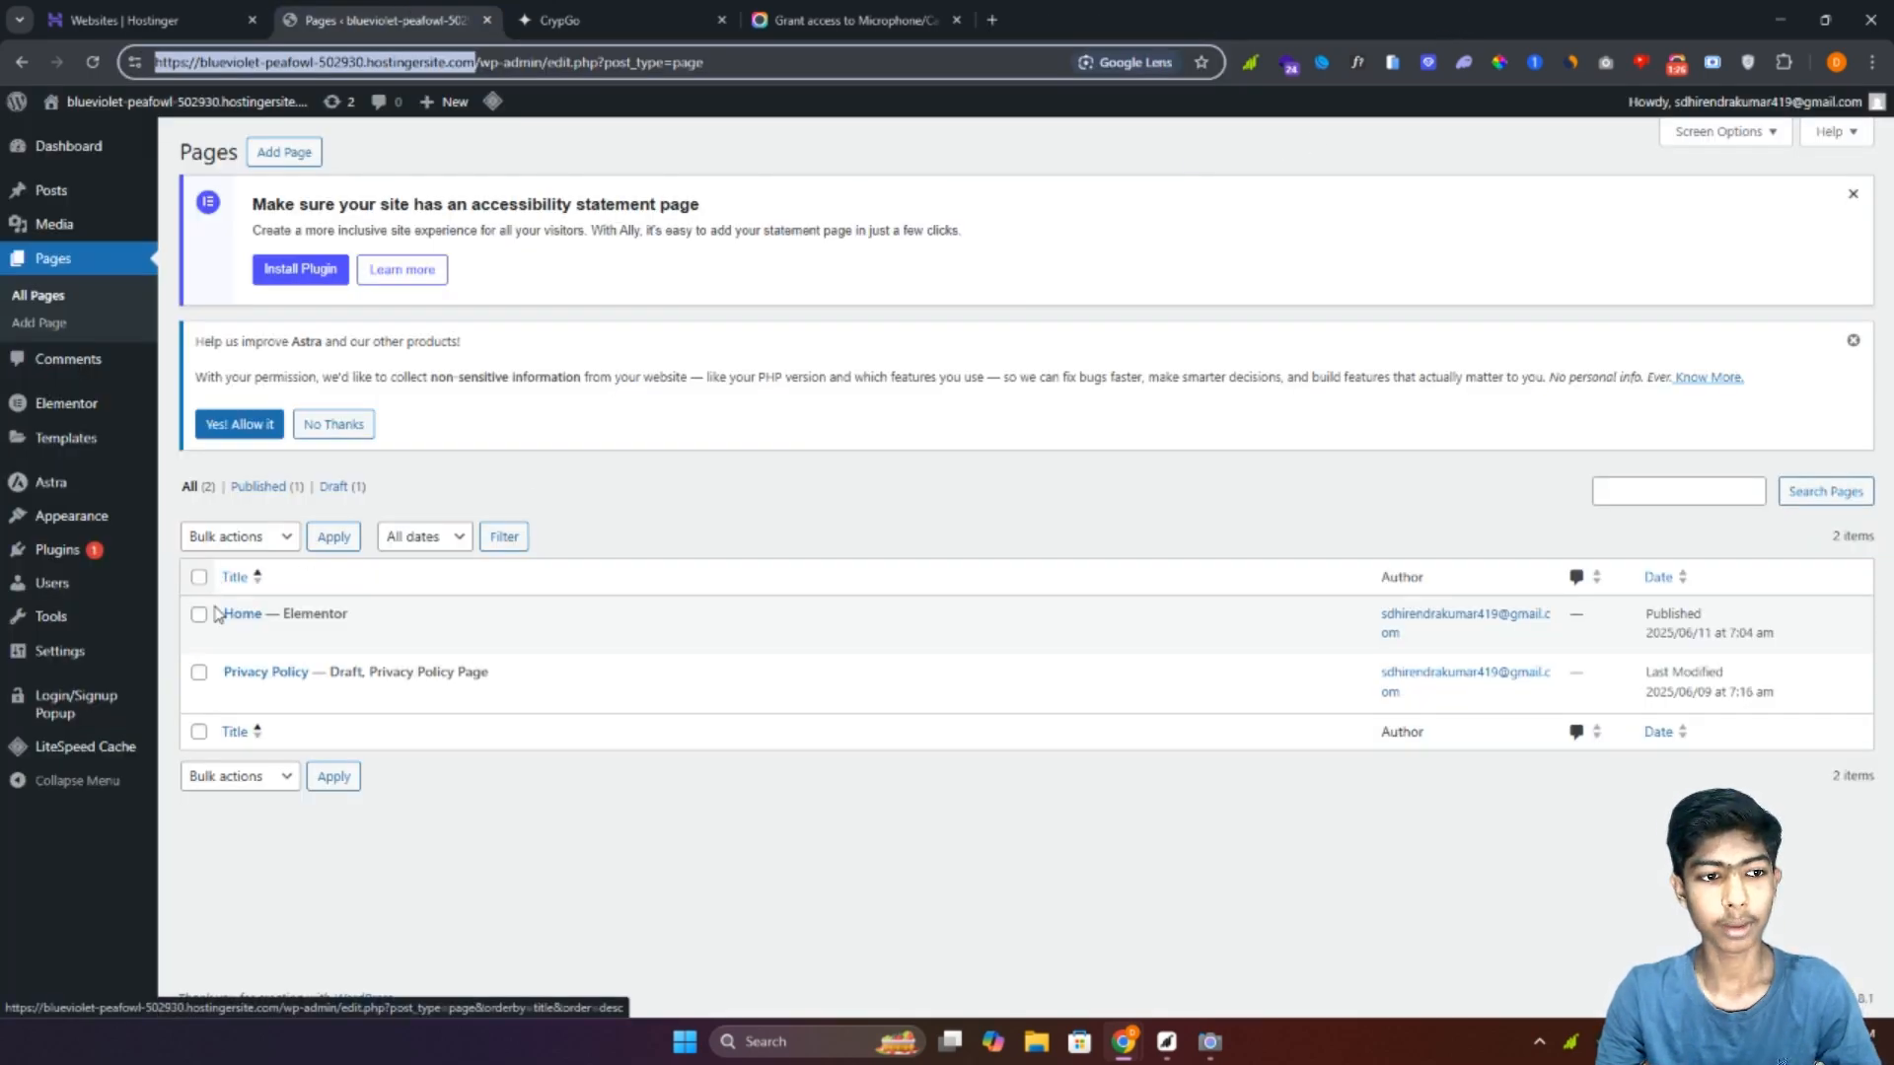
{"action": "left_click", "coordinate": [484, 639]}
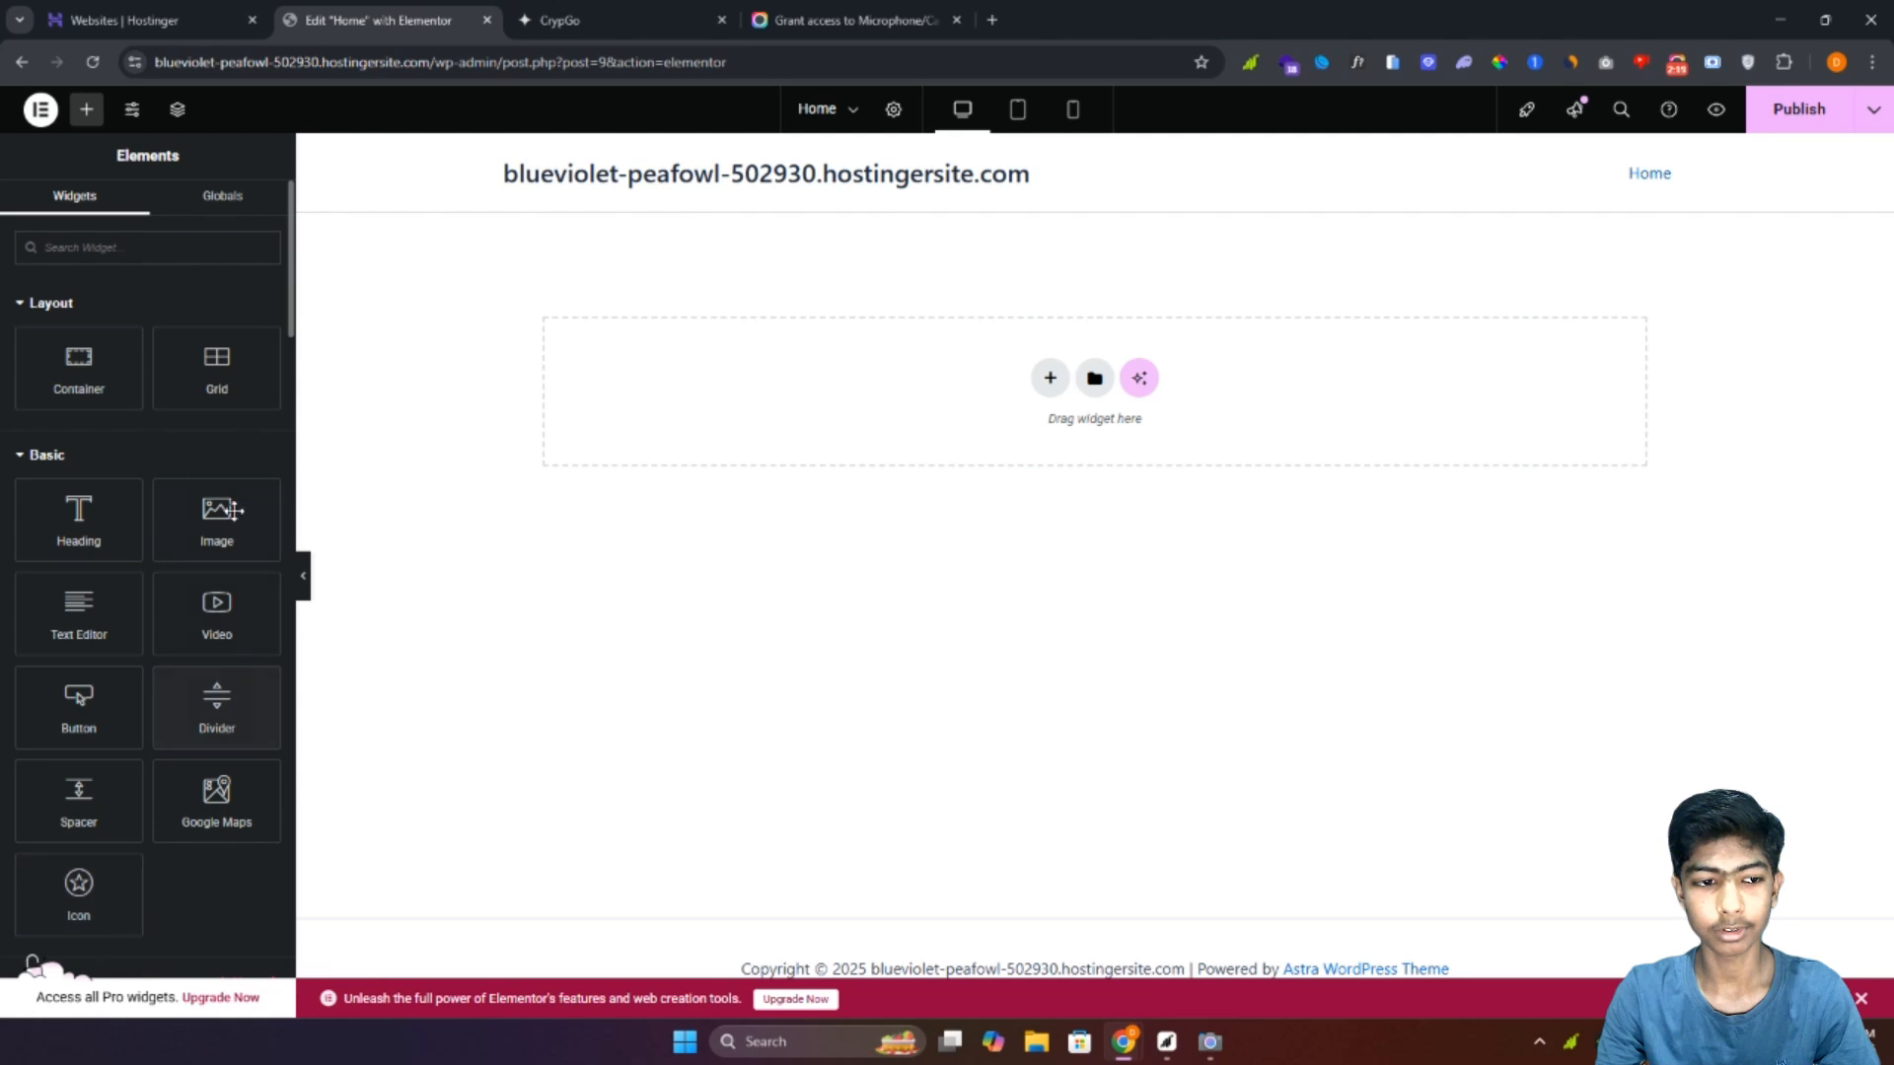
Step: Examine the available Elementor widgets across the Layout, Basic, Pro, General and Link In Bio groups
{"action": "scroll", "coordinate": [242, 681], "scroll_direction": "down", "scroll_amount": 1}
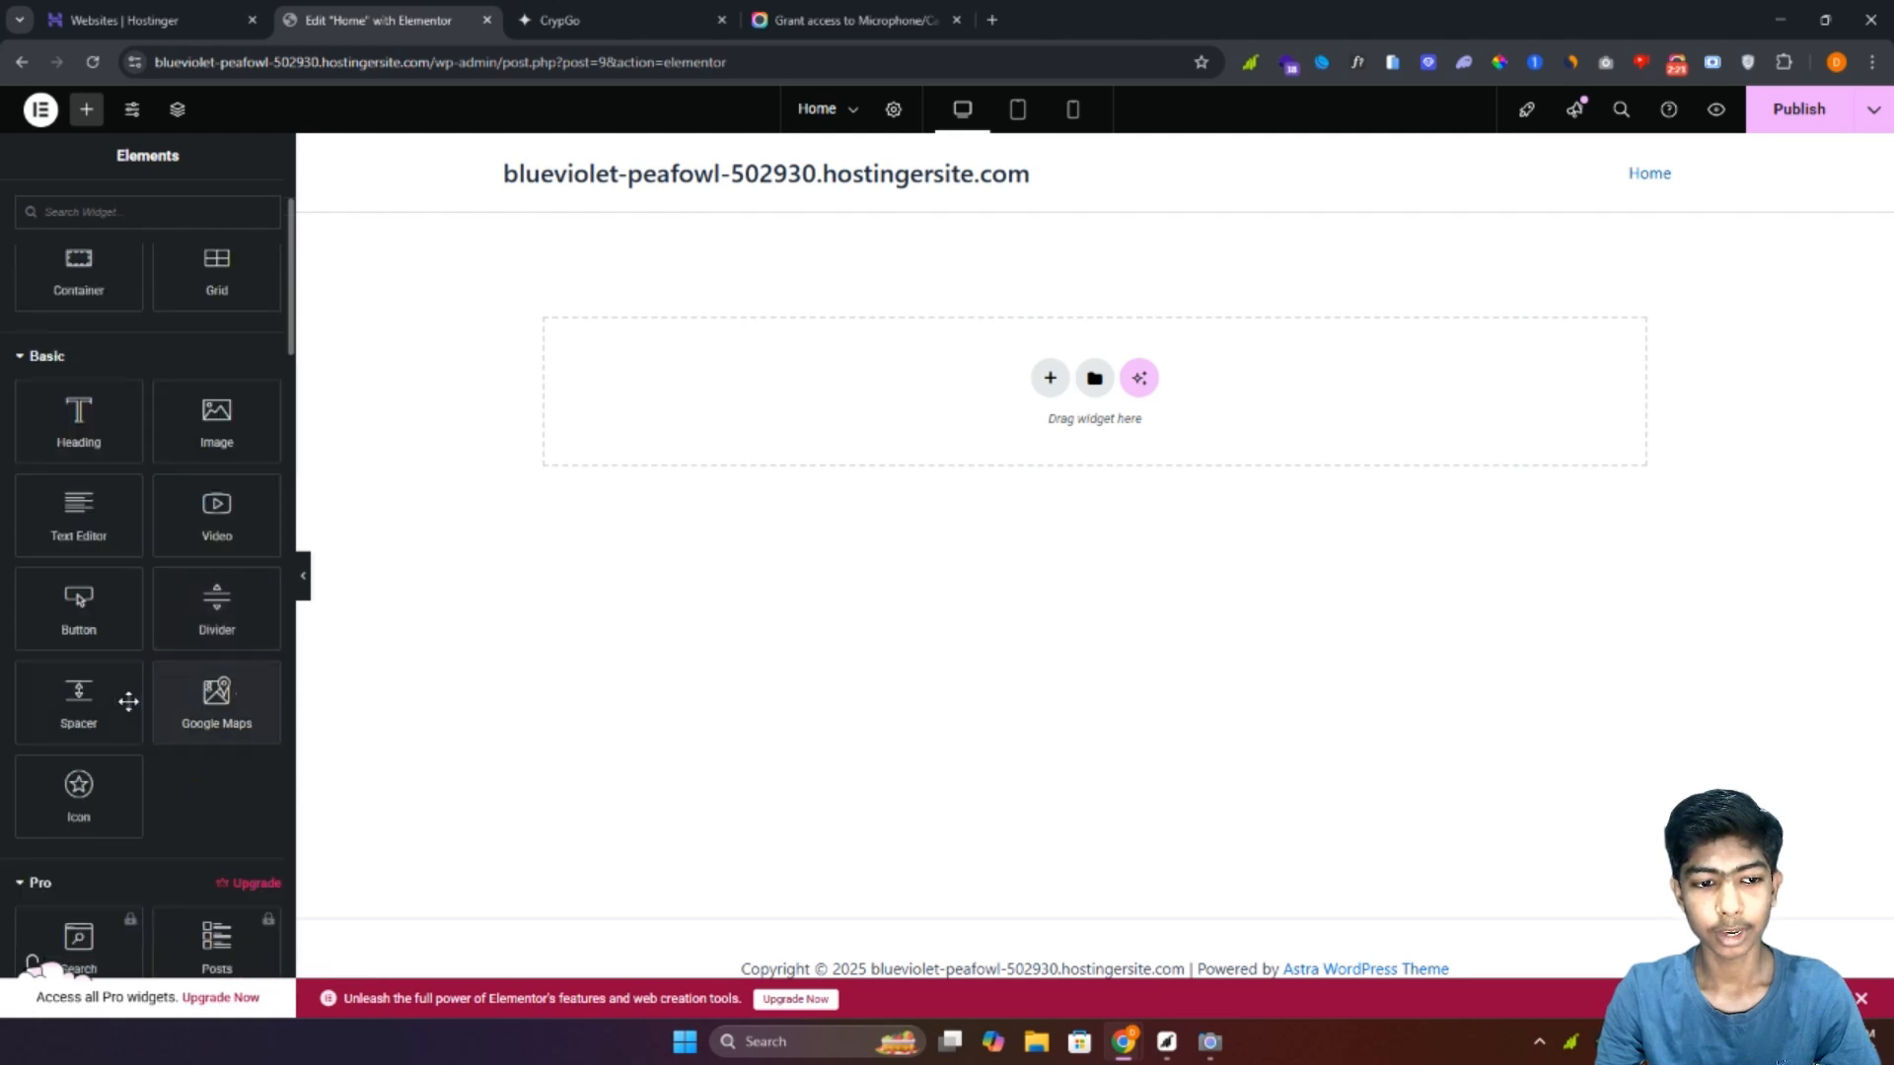
{"action": "scroll", "coordinate": [129, 702], "scroll_direction": "down", "scroll_amount": 9}
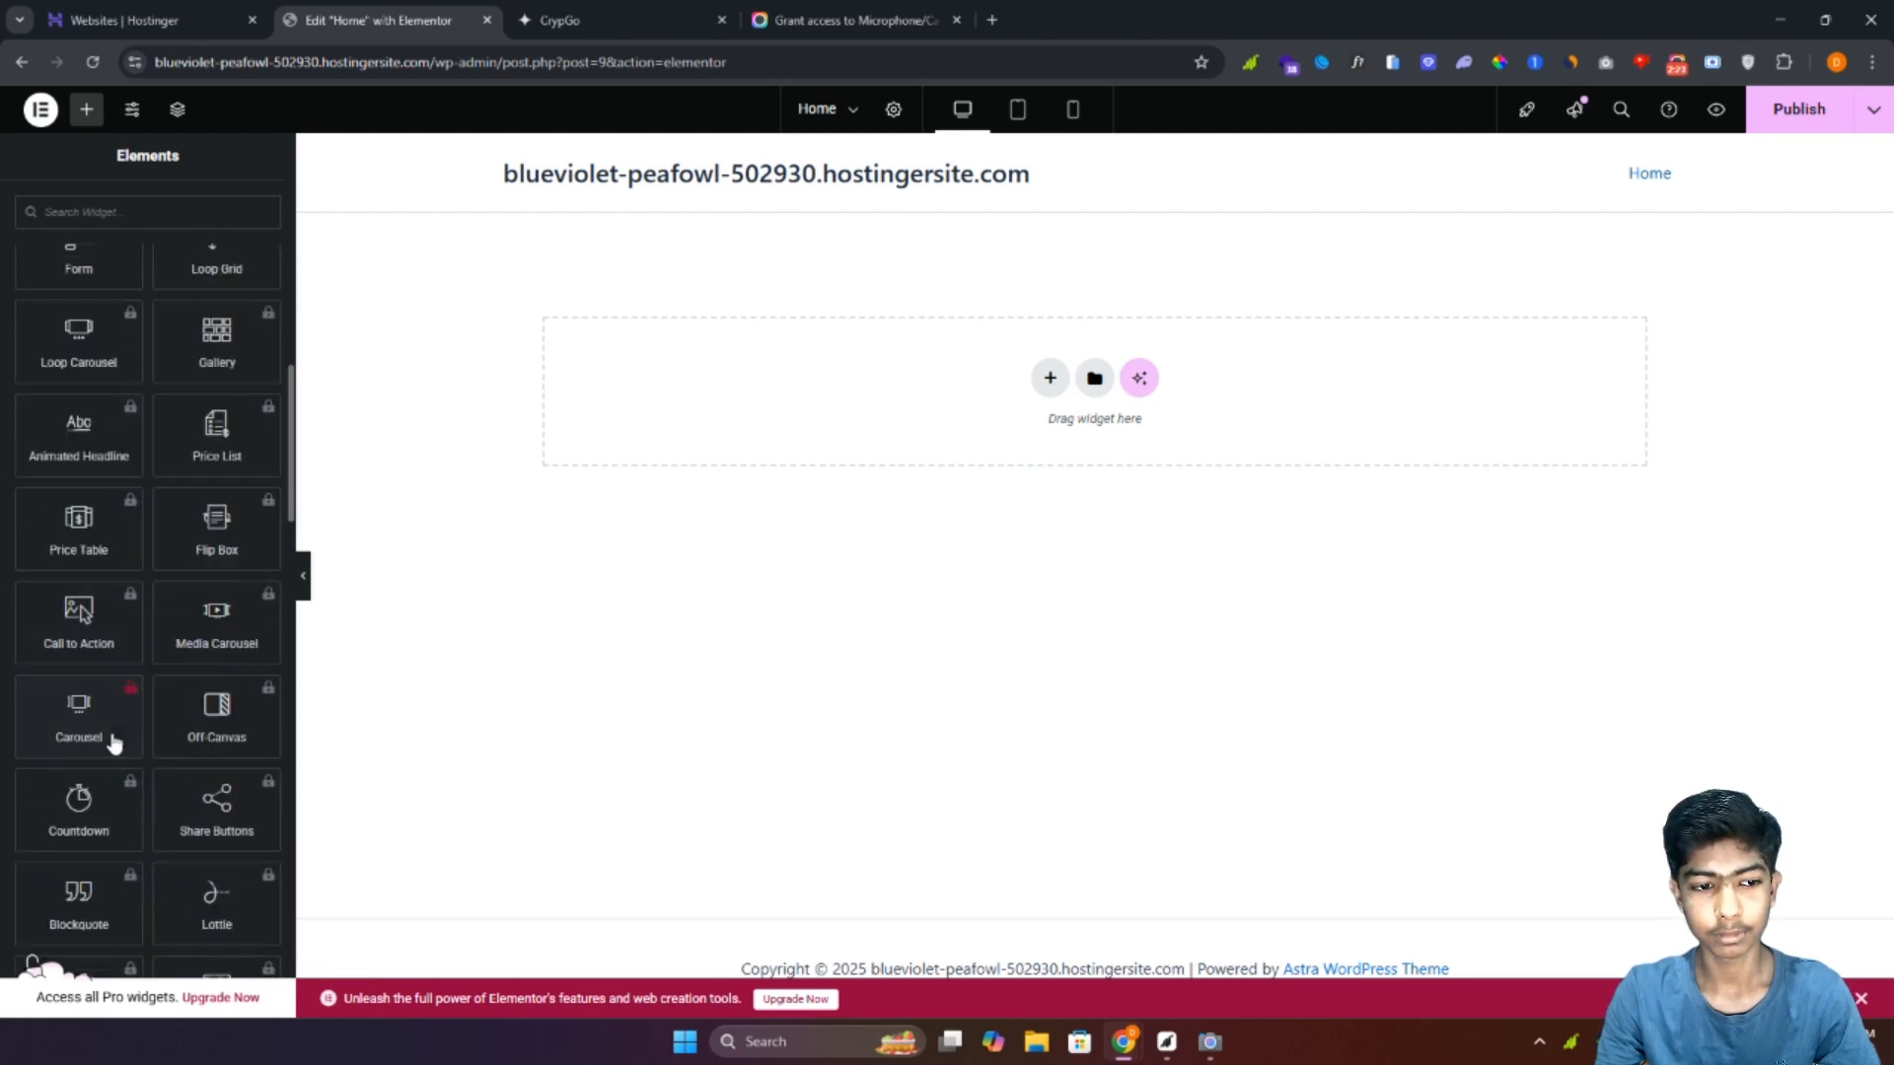
{"action": "scroll", "coordinate": [113, 742], "scroll_direction": "down", "scroll_amount": 11}
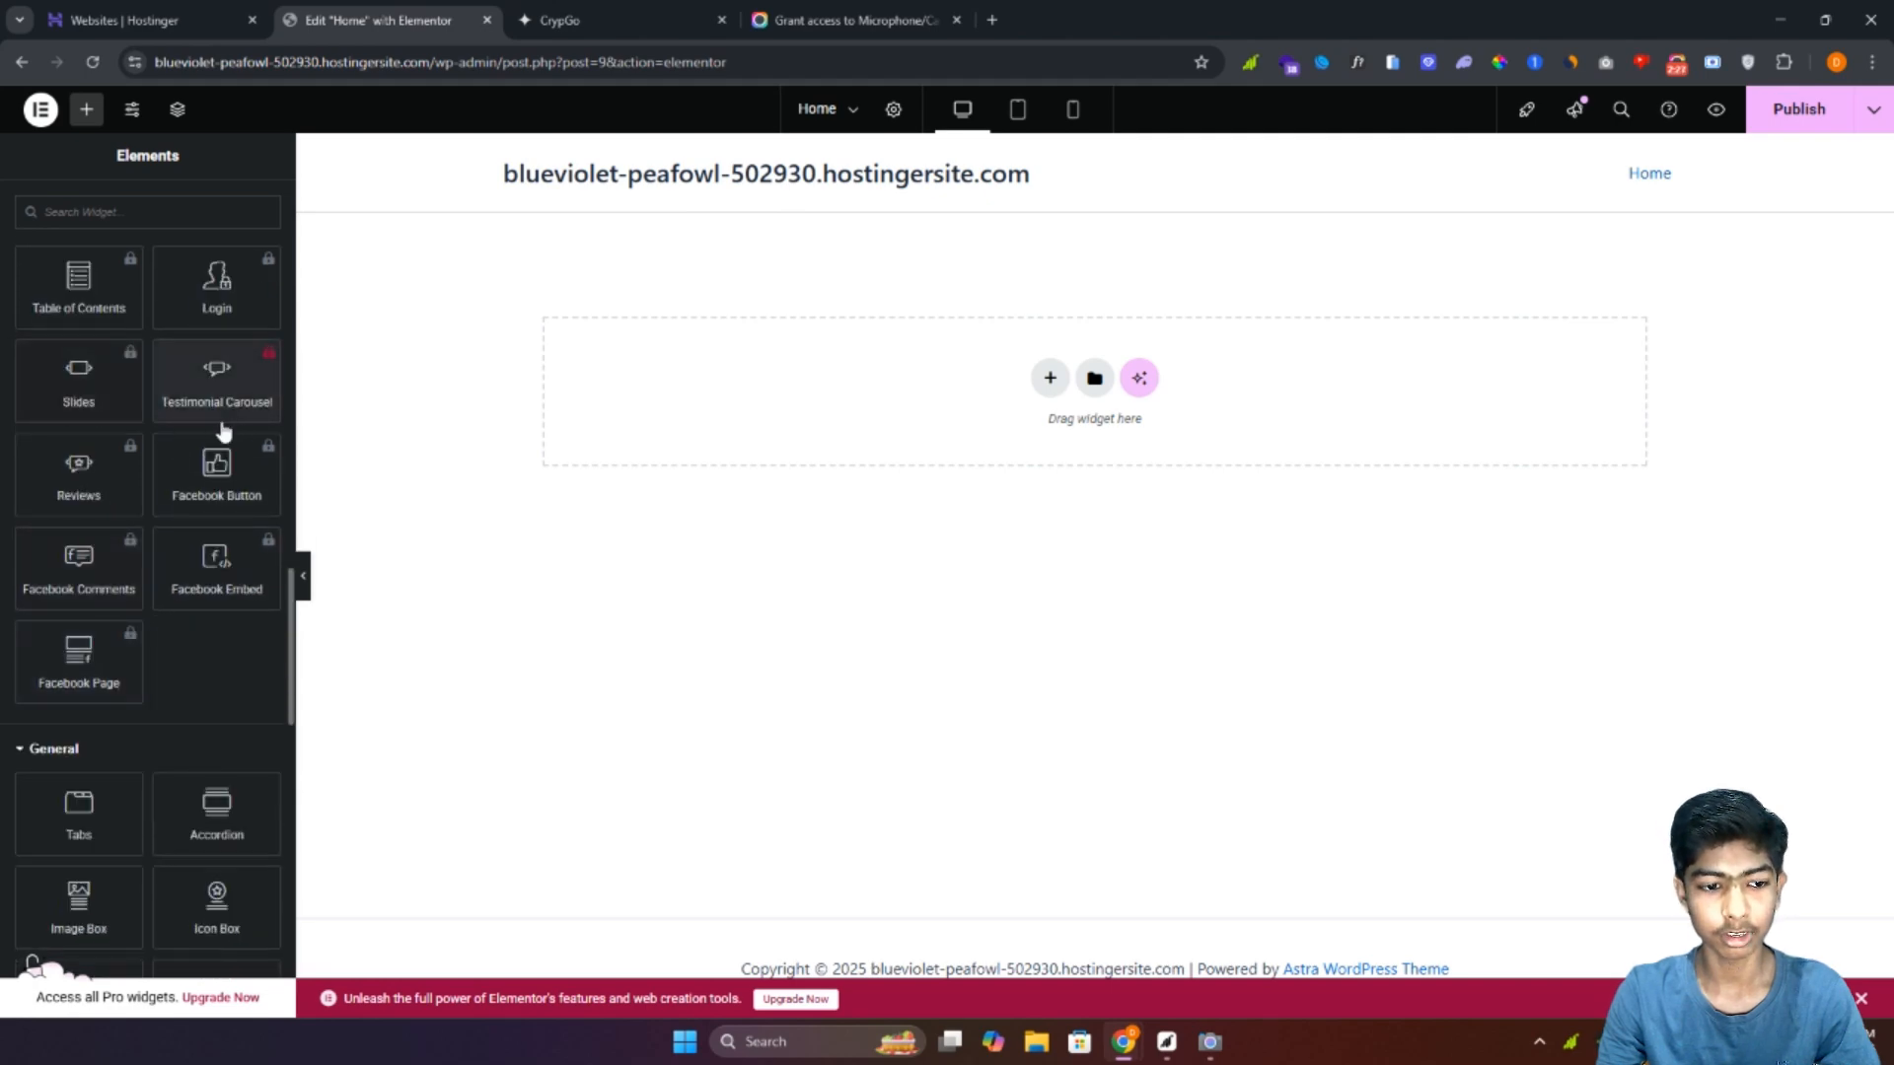
{"action": "scroll", "coordinate": [124, 708], "scroll_direction": "down", "scroll_amount": 2}
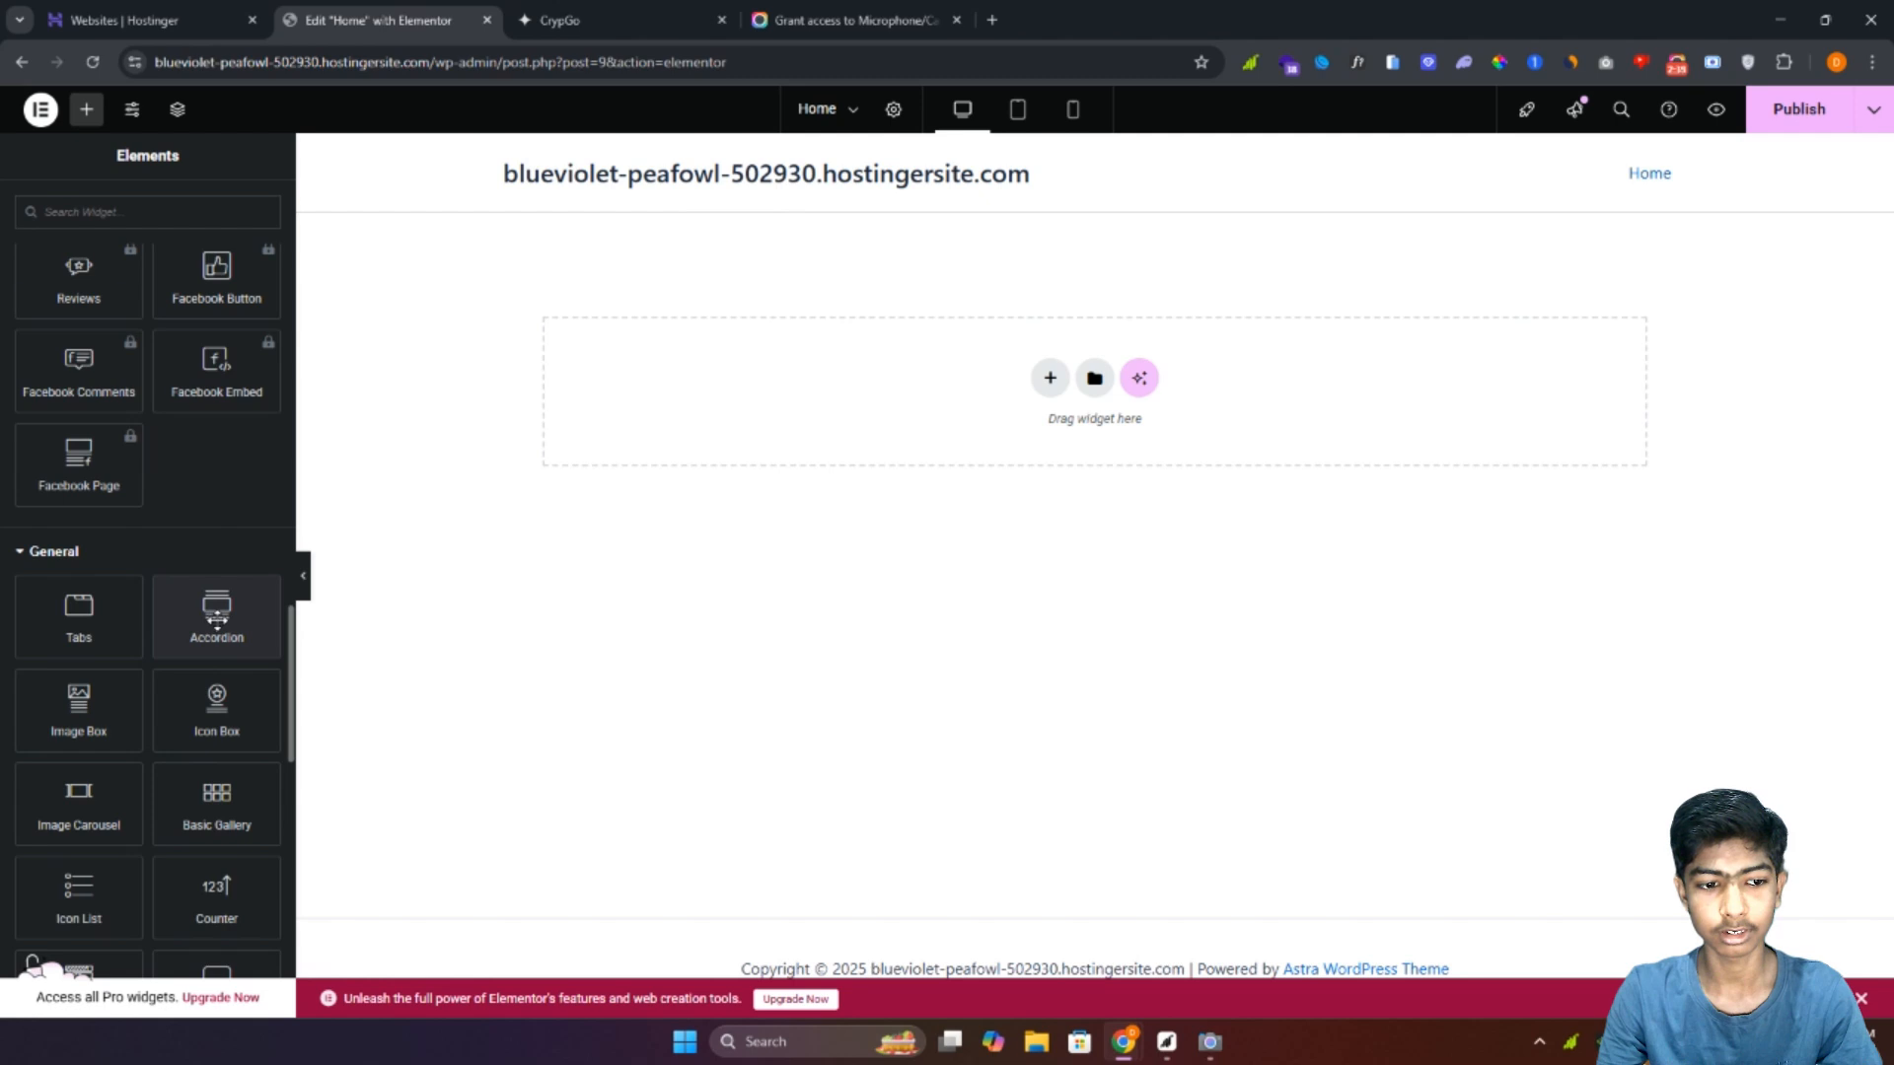
{"action": "scroll", "coordinate": [217, 617], "scroll_direction": "down", "scroll_amount": 1}
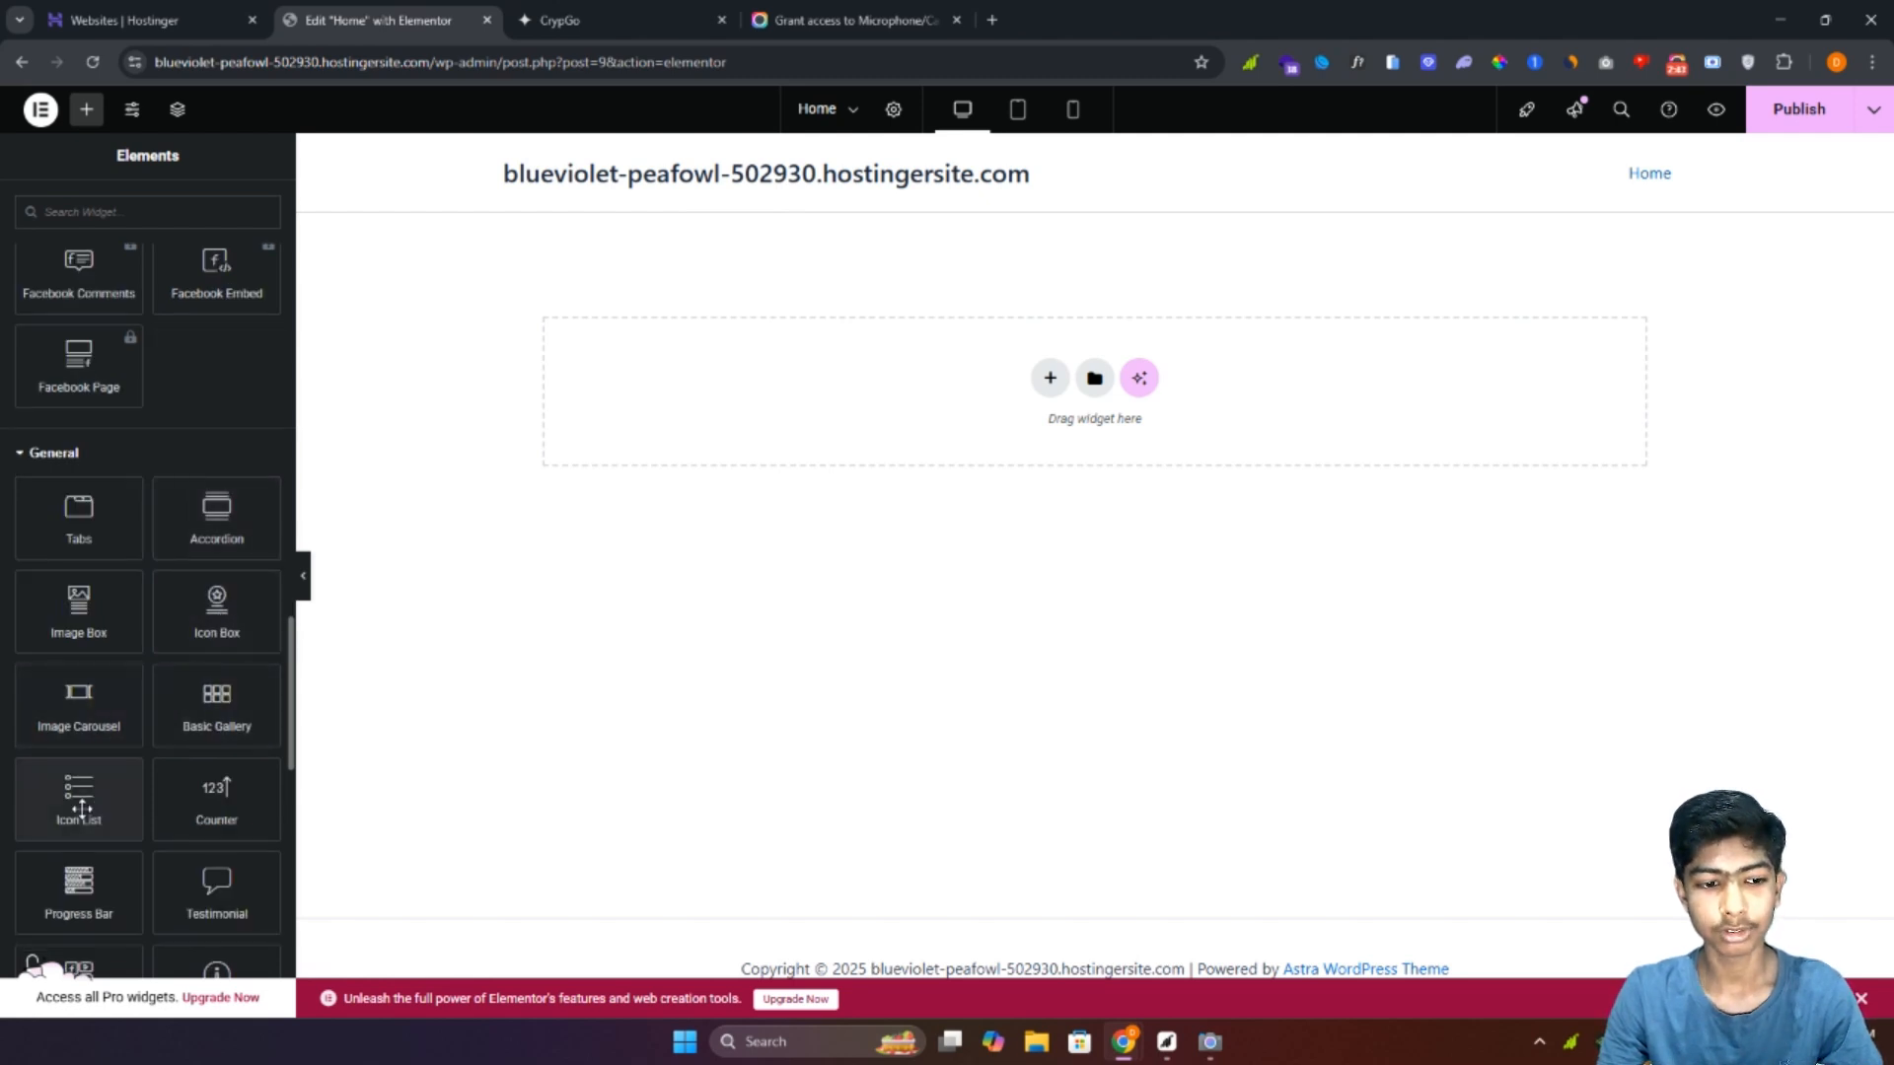
{"action": "scroll", "coordinate": [81, 808], "scroll_direction": "down", "scroll_amount": 1}
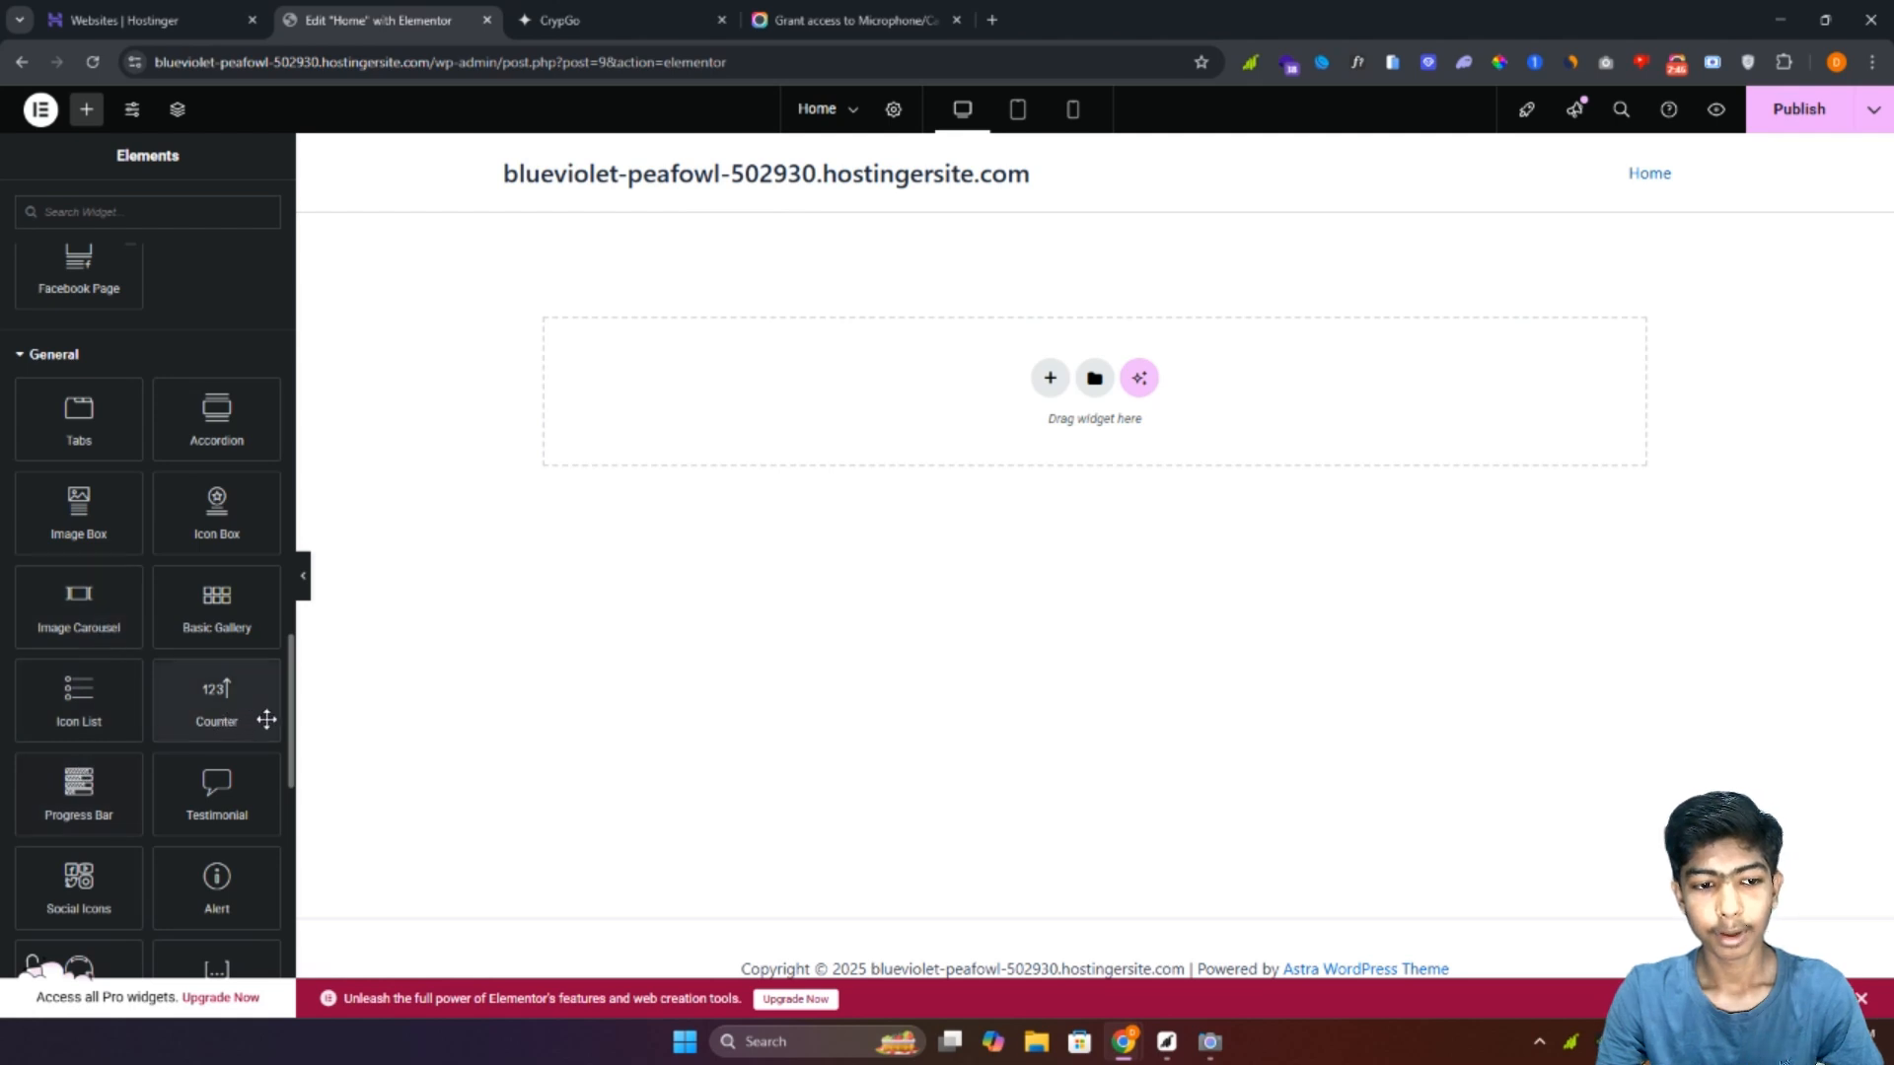
{"action": "scroll", "coordinate": [219, 706], "scroll_direction": "down", "scroll_amount": 1}
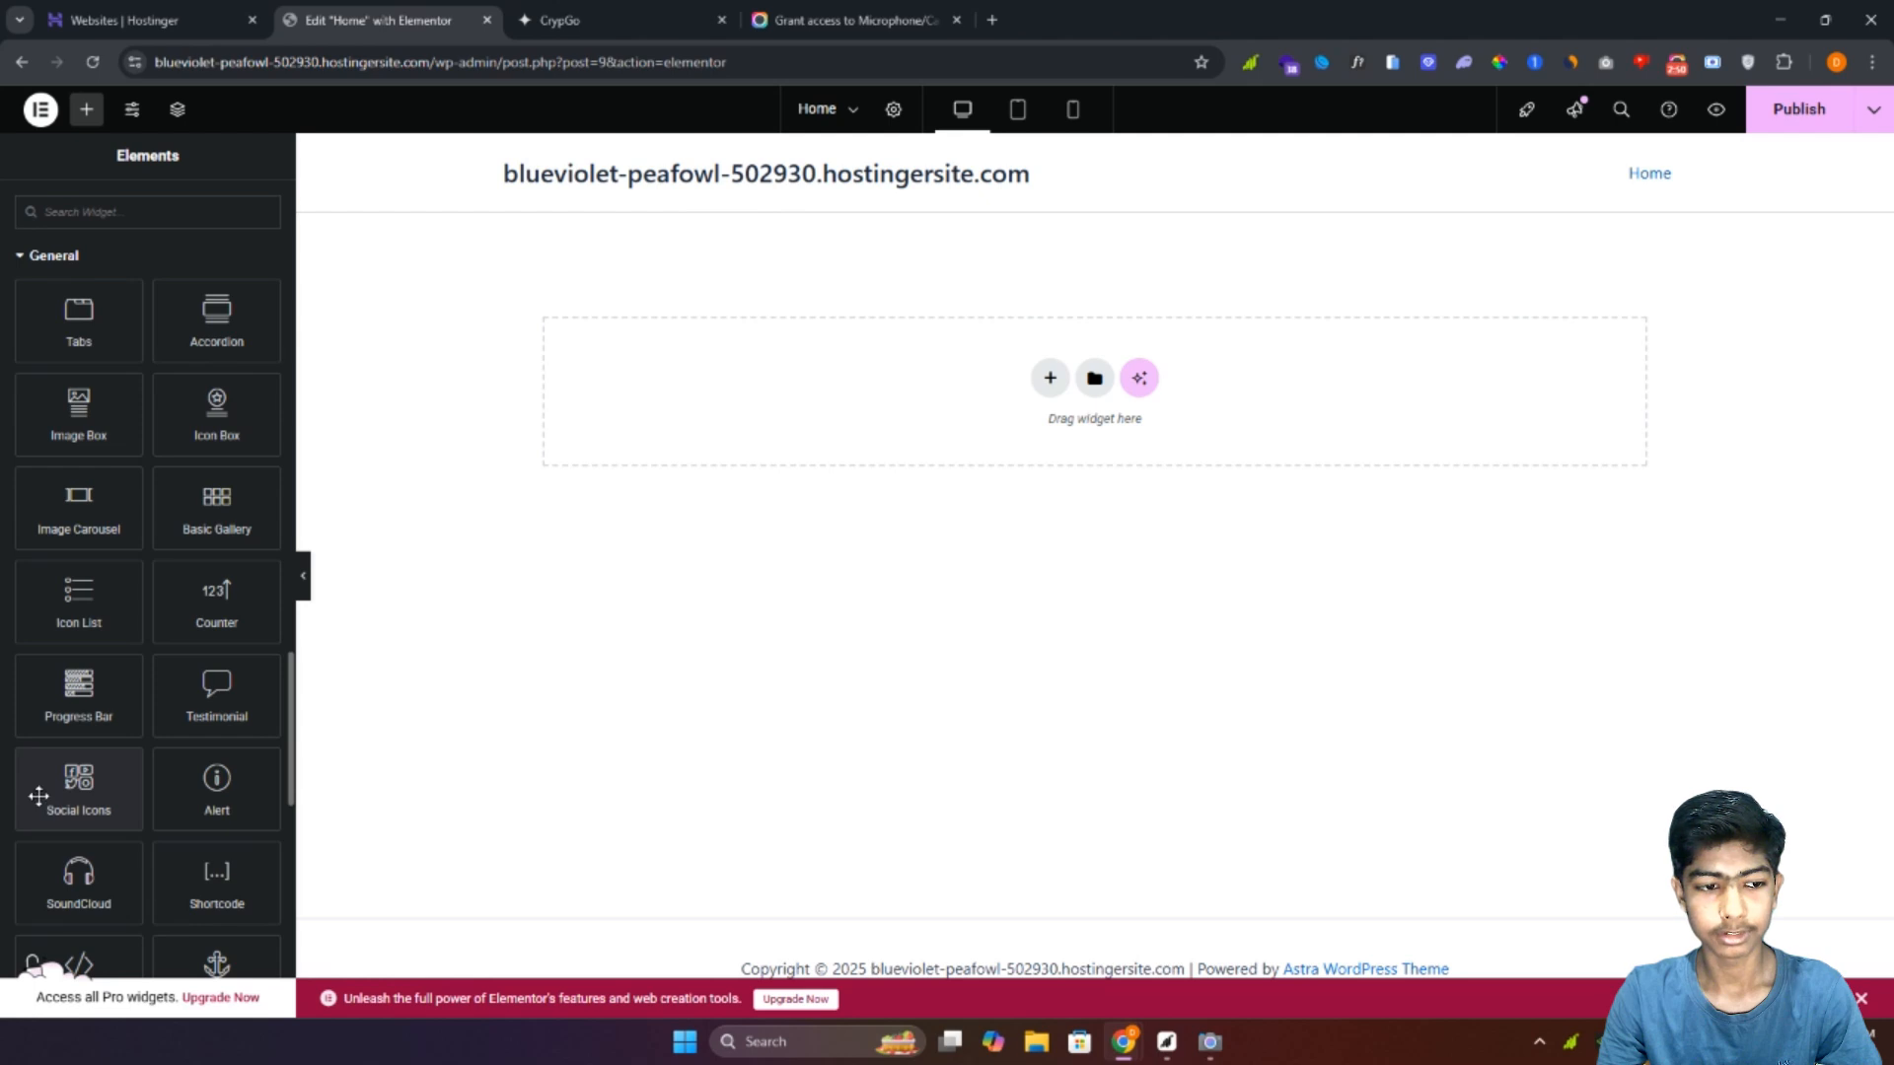
{"action": "scroll", "coordinate": [110, 789], "scroll_direction": "down", "scroll_amount": 2}
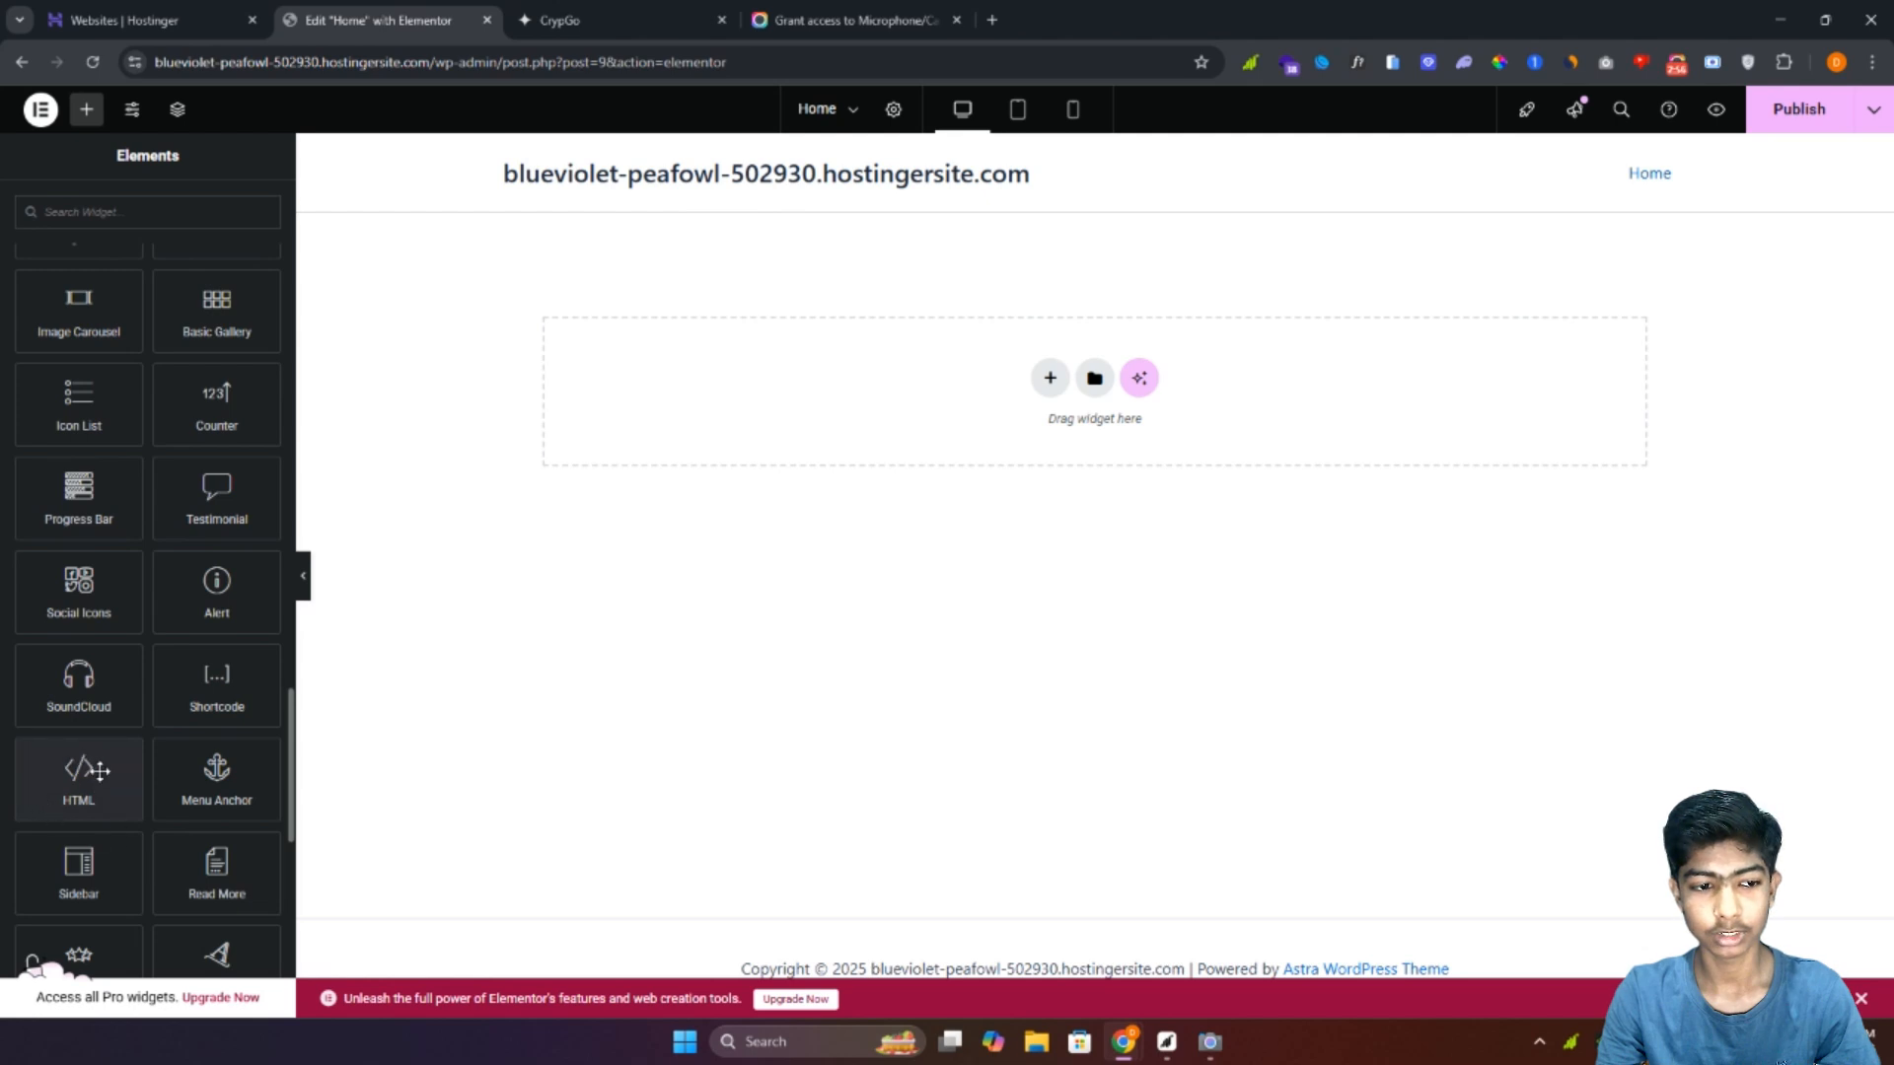
{"action": "scroll", "coordinate": [19, 740], "scroll_direction": "down", "scroll_amount": 1}
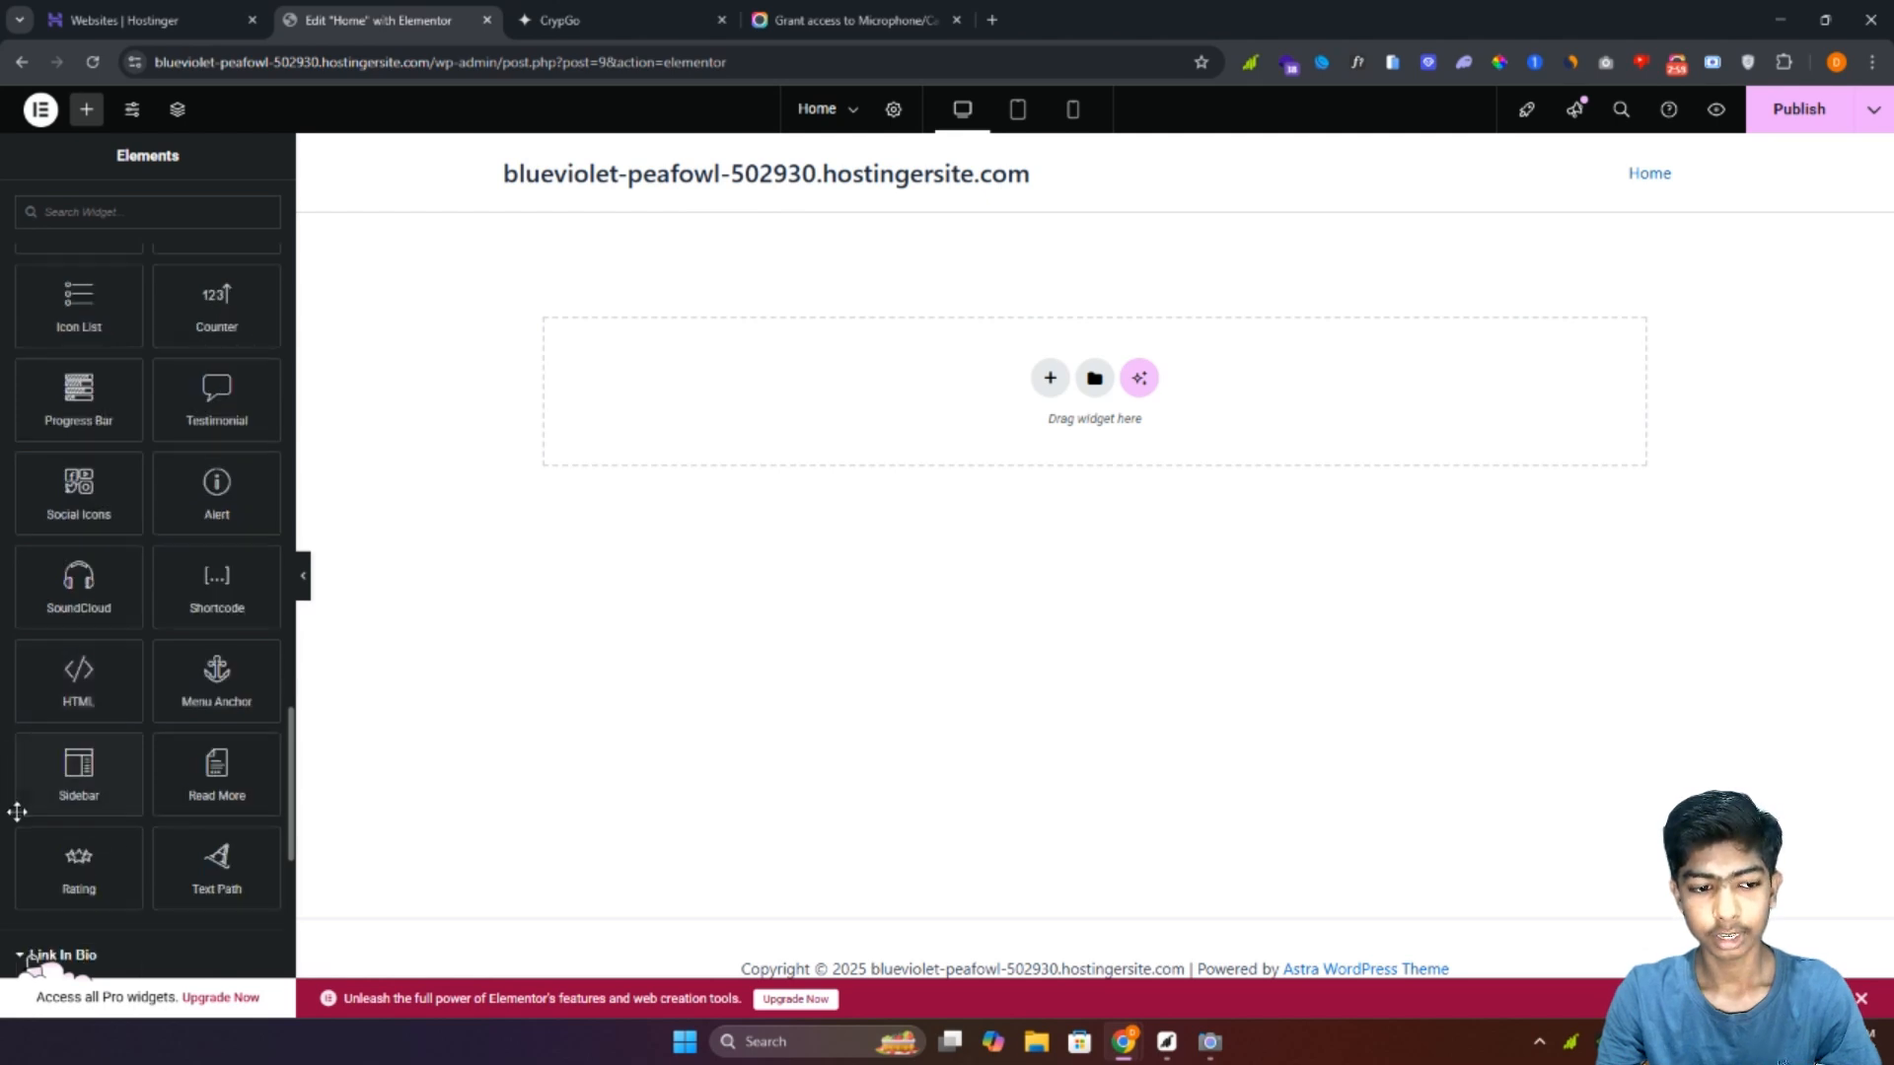
{"action": "scroll", "coordinate": [19, 818], "scroll_direction": "down", "scroll_amount": 1}
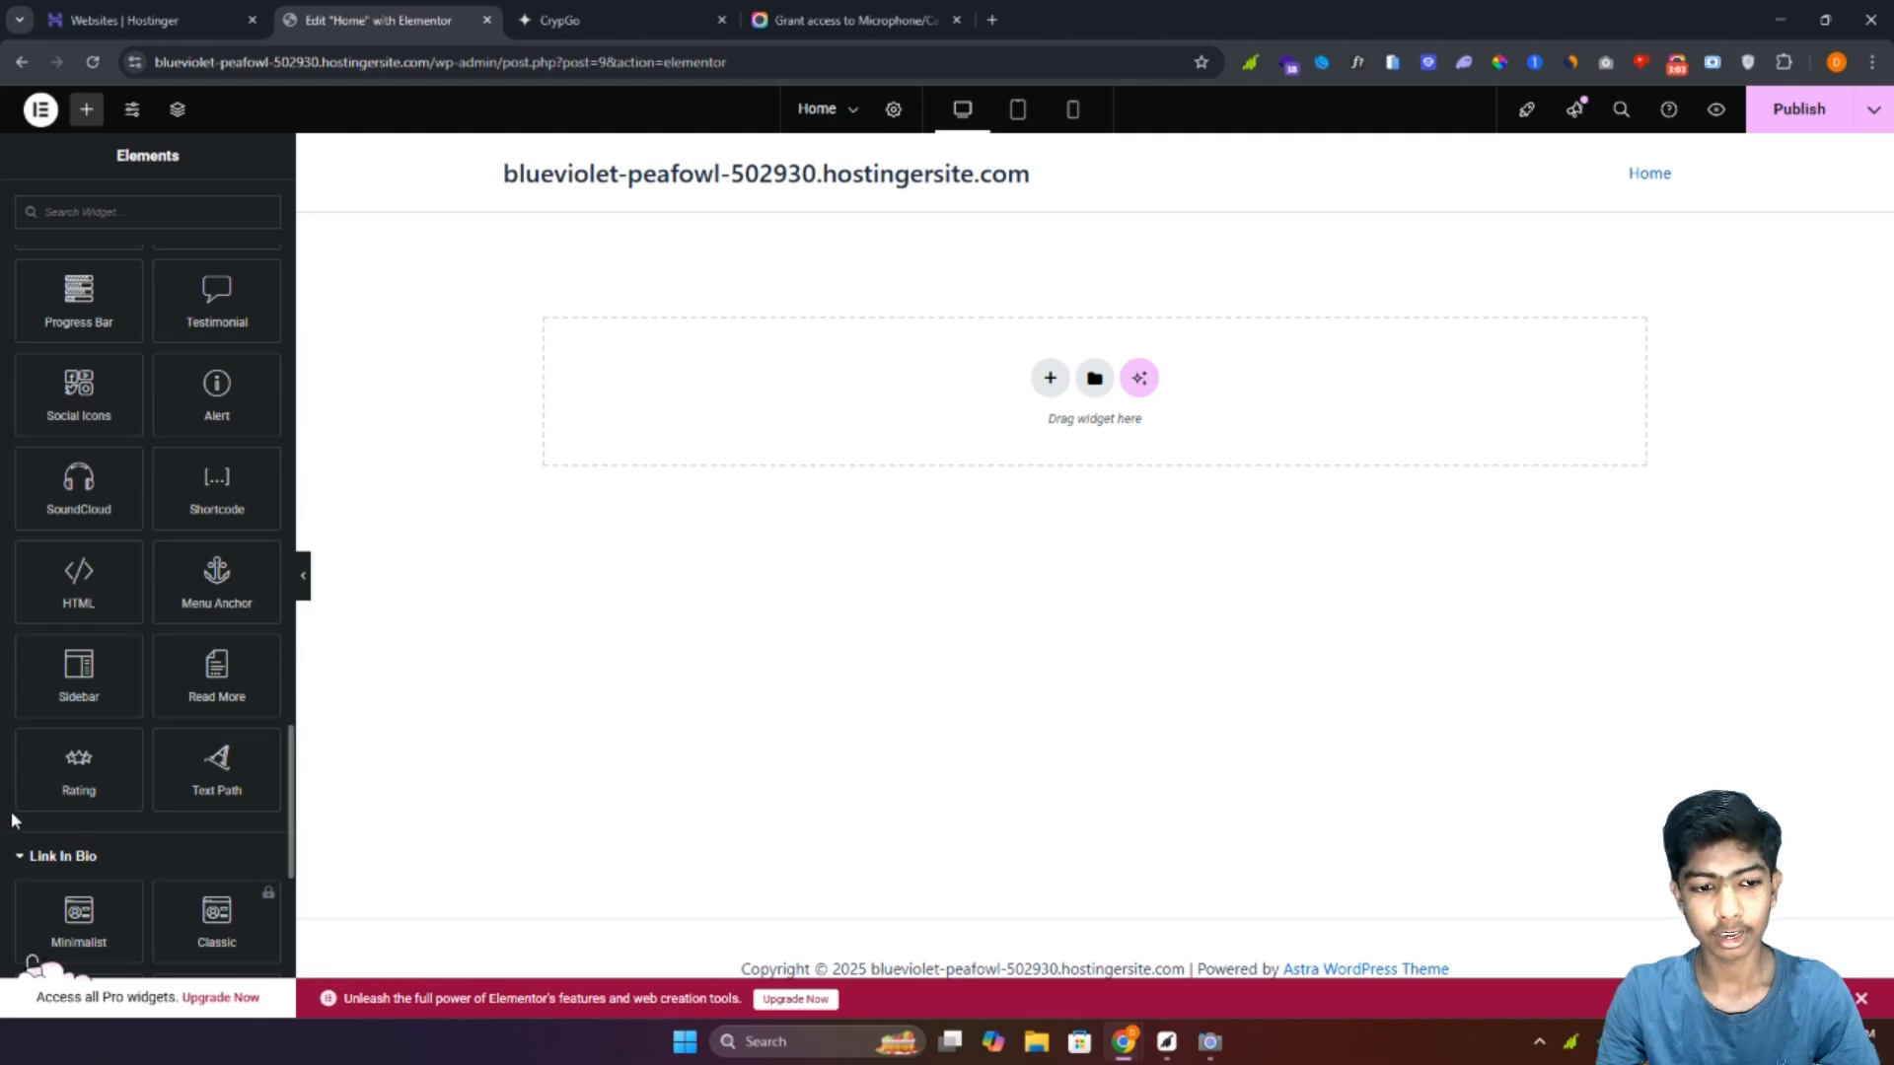
{"action": "scroll", "coordinate": [11, 817], "scroll_direction": "down", "scroll_amount": 1}
{"action": "scroll", "coordinate": [12, 816], "scroll_direction": "down", "scroll_amount": 1}
{"action": "scroll", "coordinate": [14, 819], "scroll_direction": "up", "scroll_amount": 1}
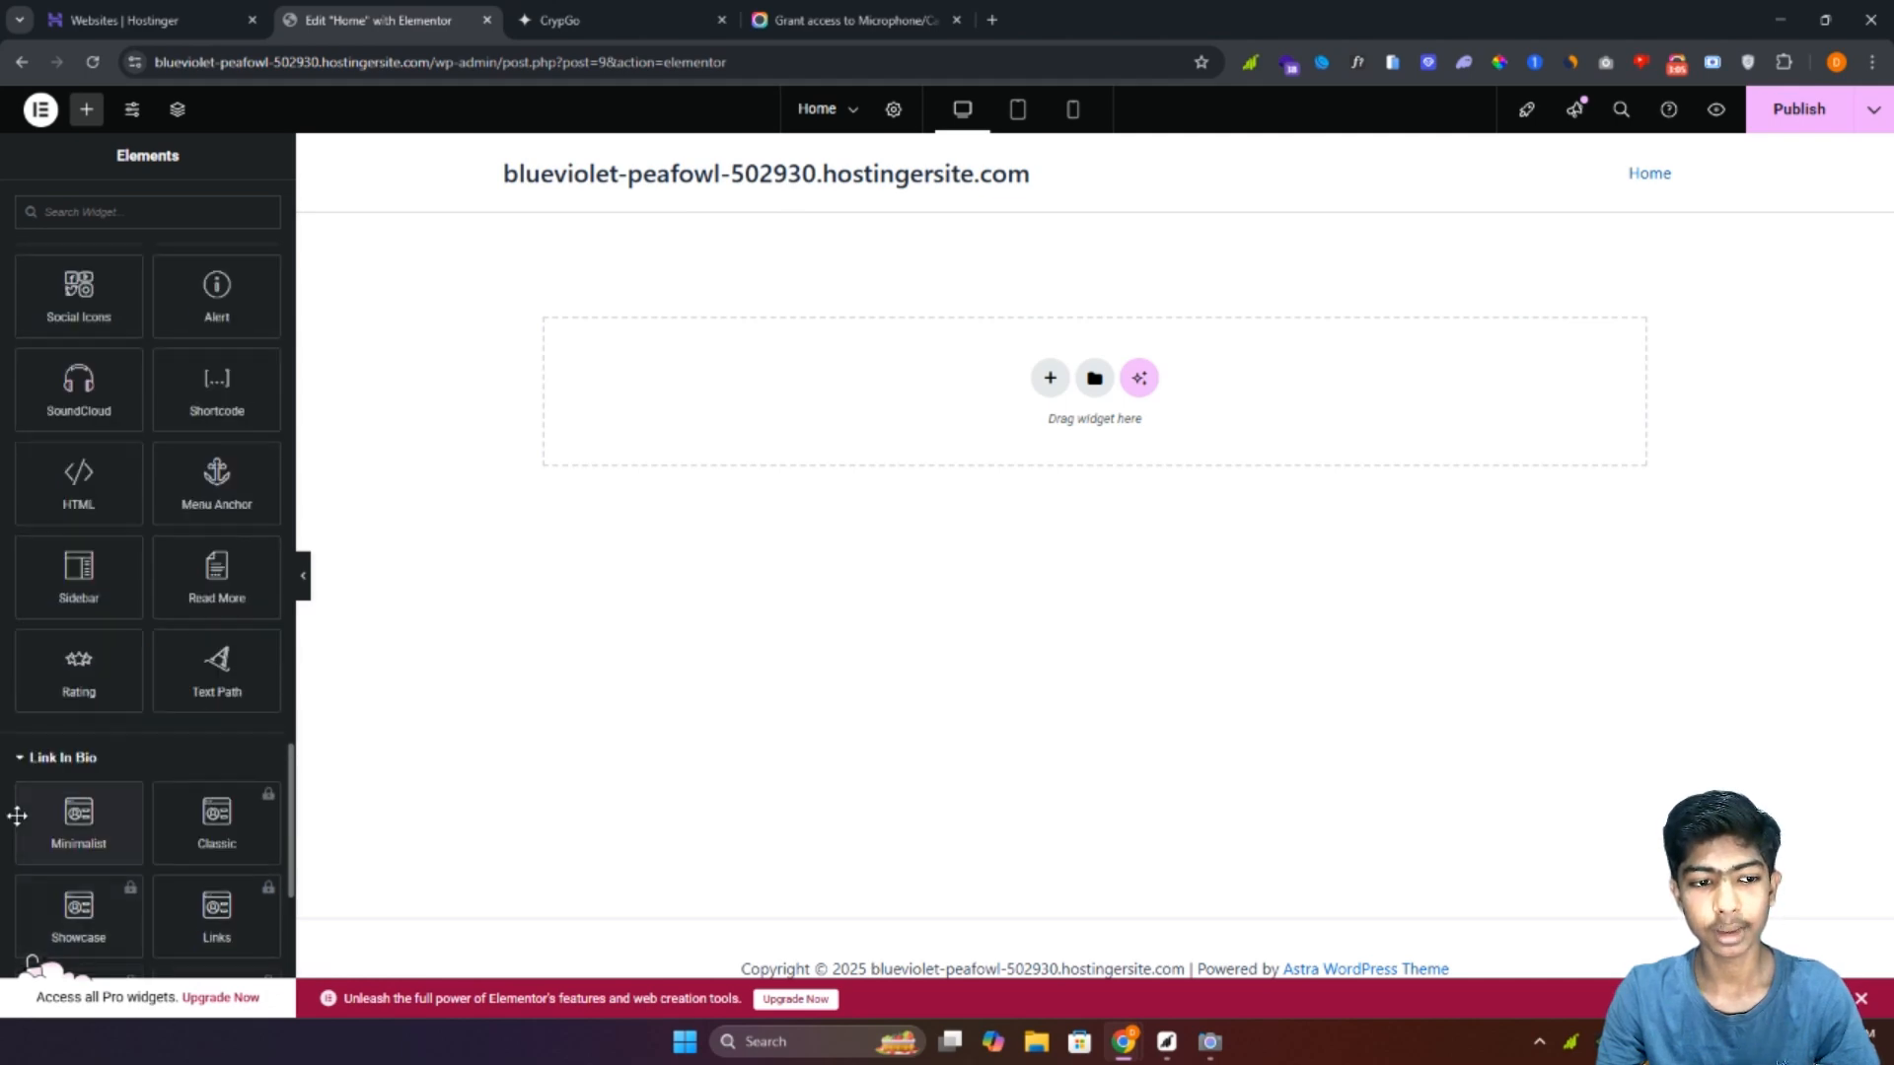
{"action": "scroll", "coordinate": [17, 815], "scroll_direction": "up", "scroll_amount": 1}
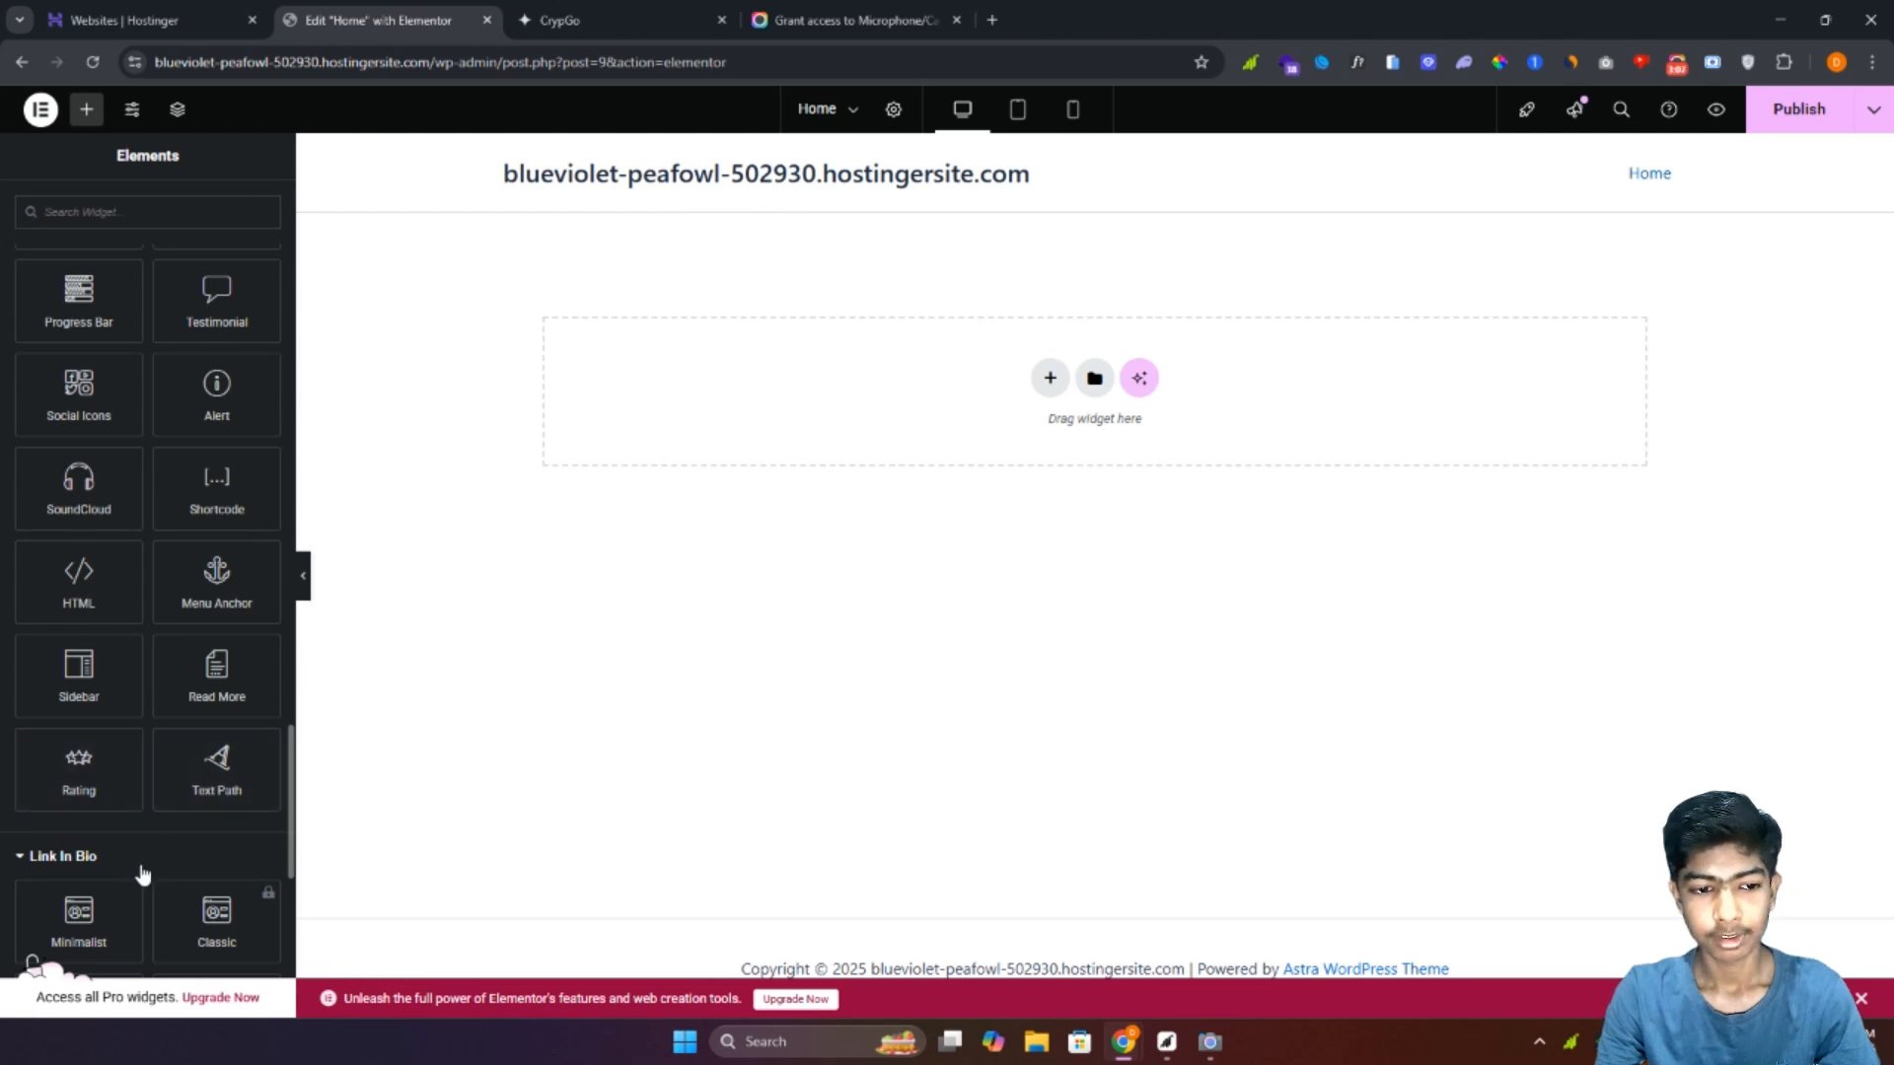
{"action": "scroll", "coordinate": [145, 840], "scroll_direction": "up", "scroll_amount": 15}
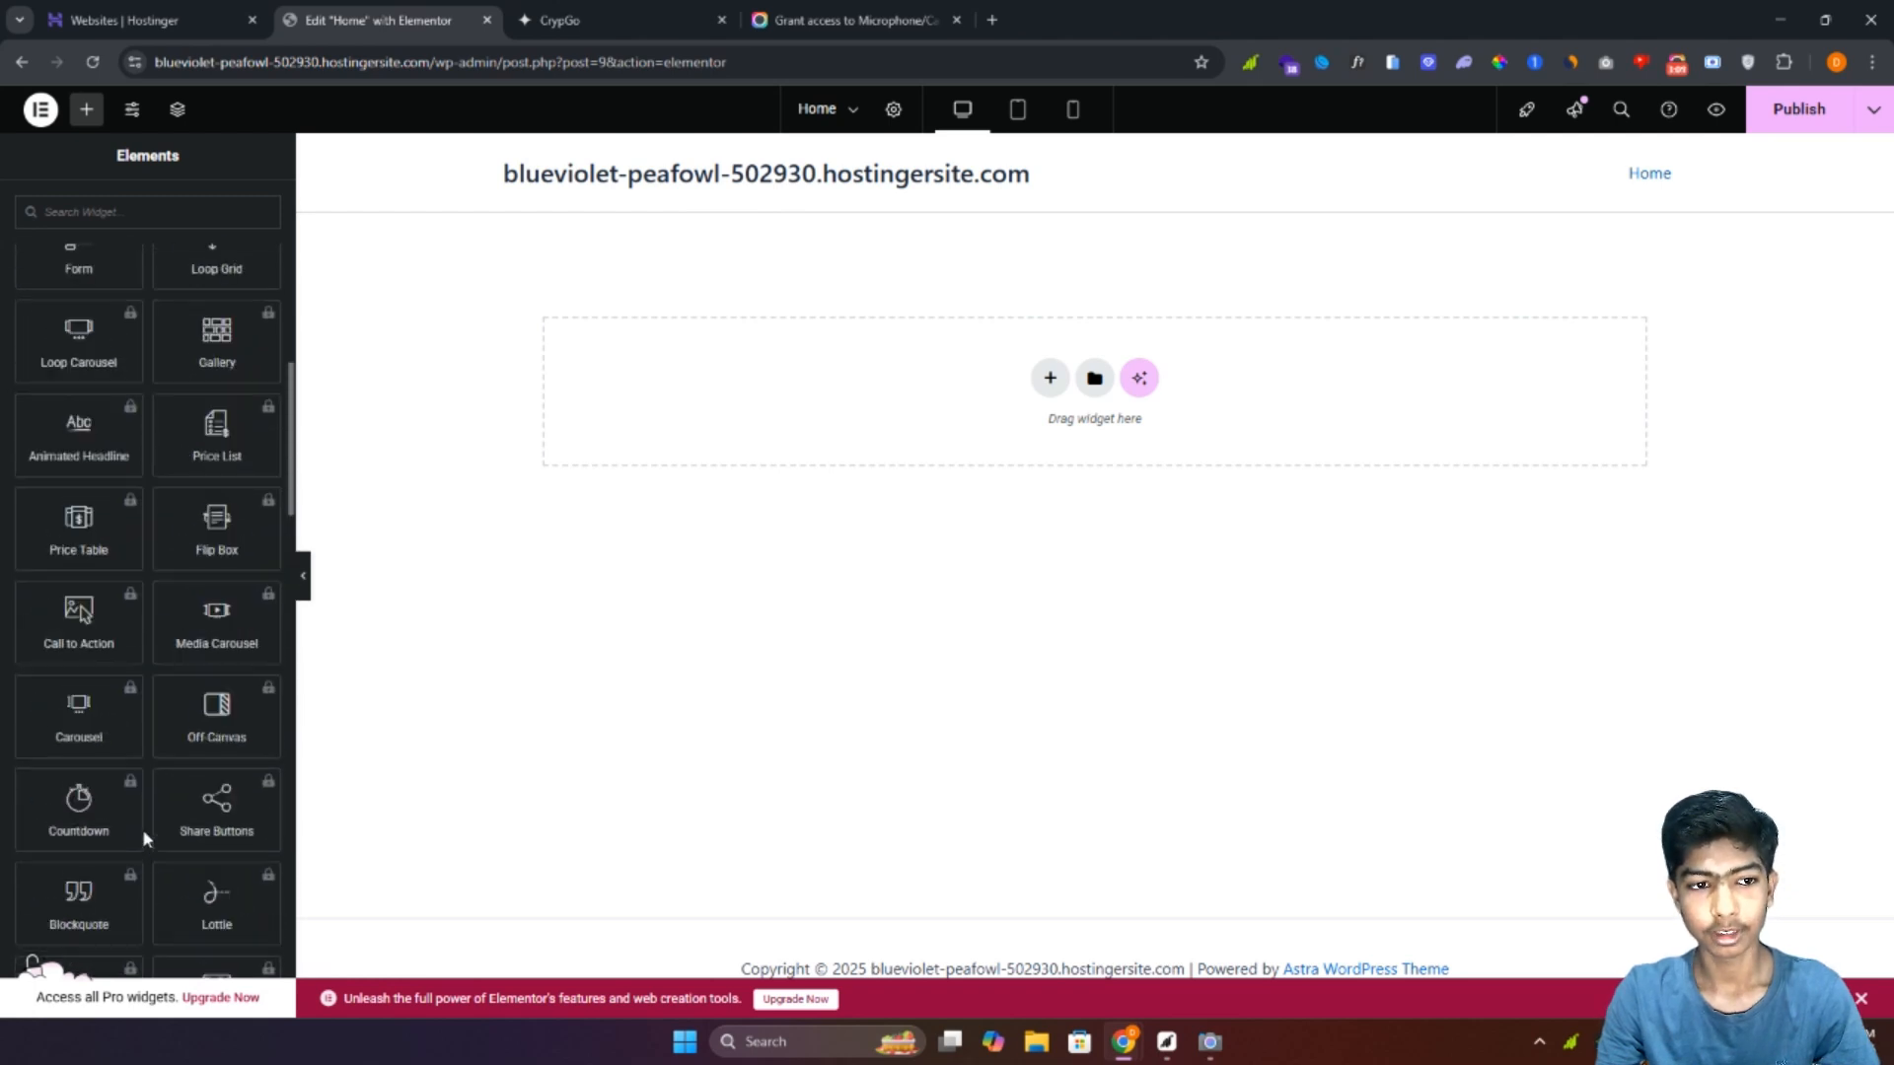
{"action": "scroll", "coordinate": [142, 828], "scroll_direction": "up", "scroll_amount": 10}
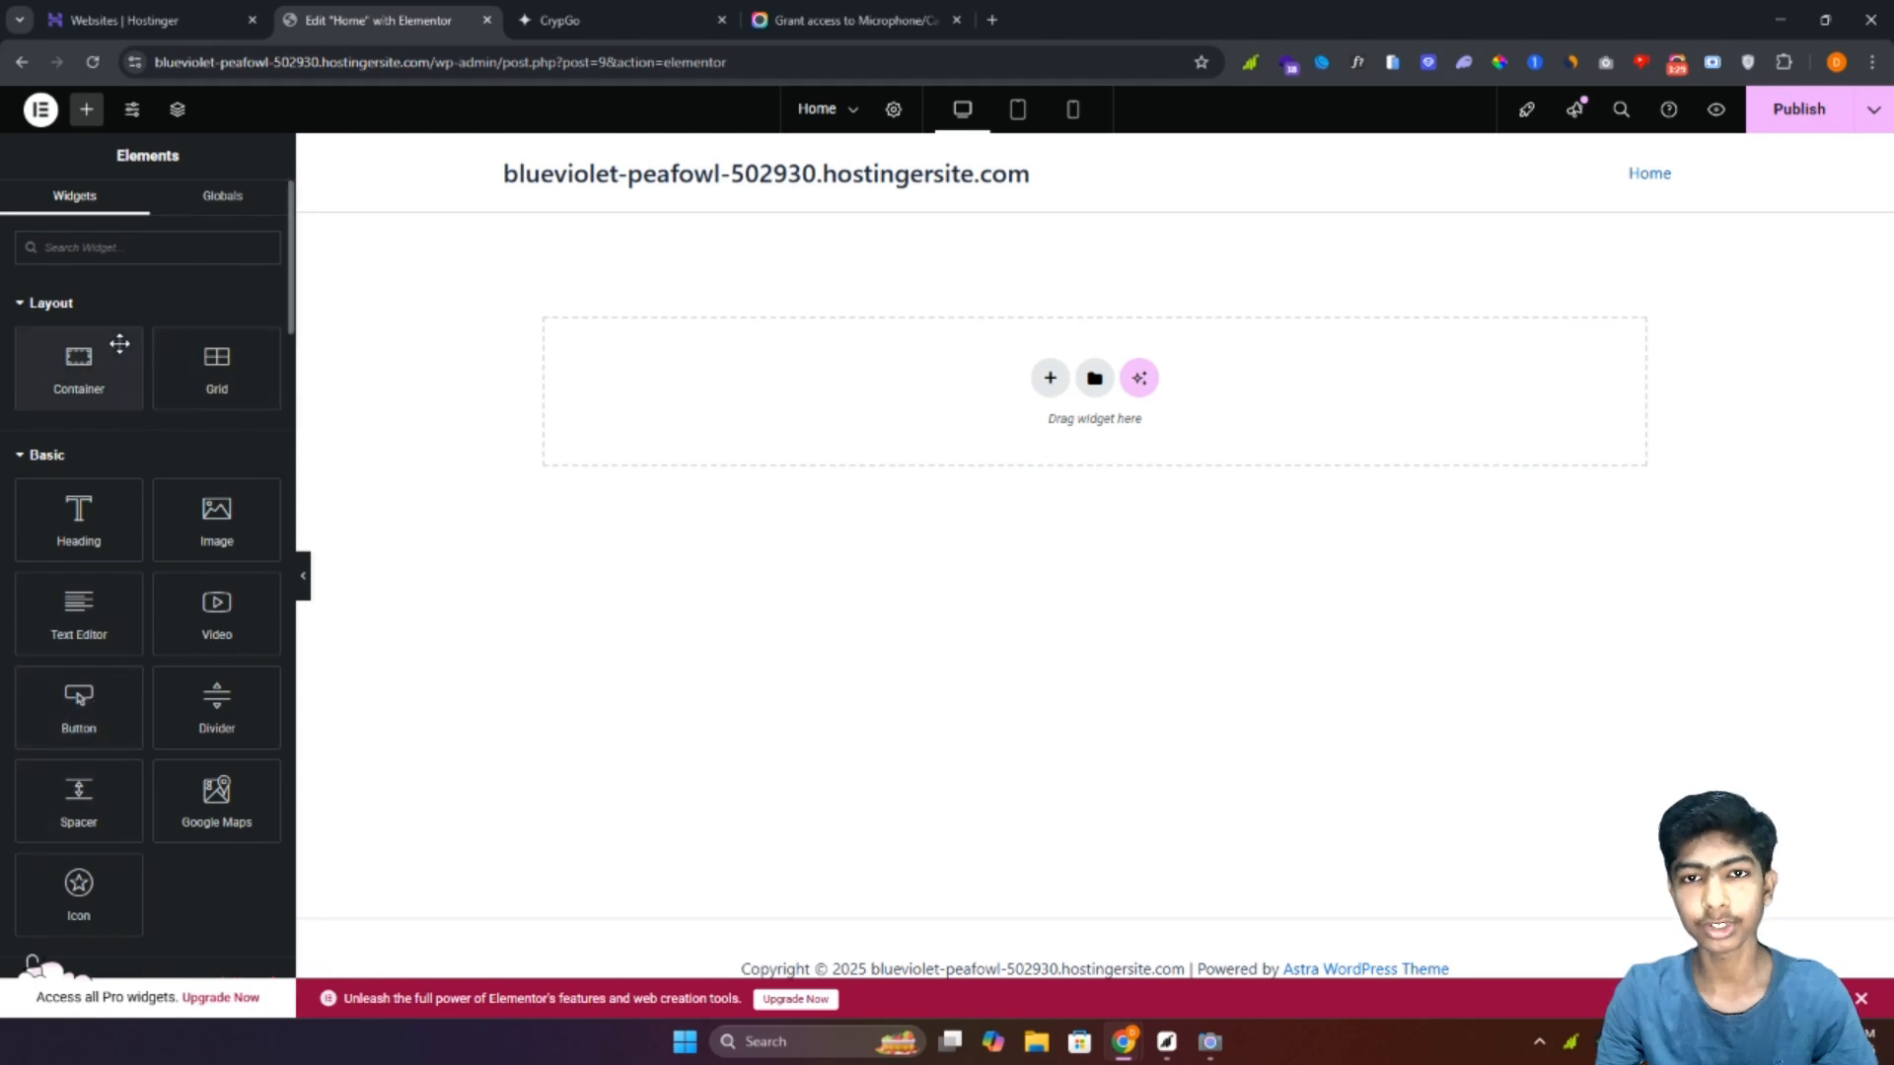
Step: Add a Flexbox container with a single-column, downward structure to the empty Home page
{"action": "left_click", "coordinate": [1049, 380]}
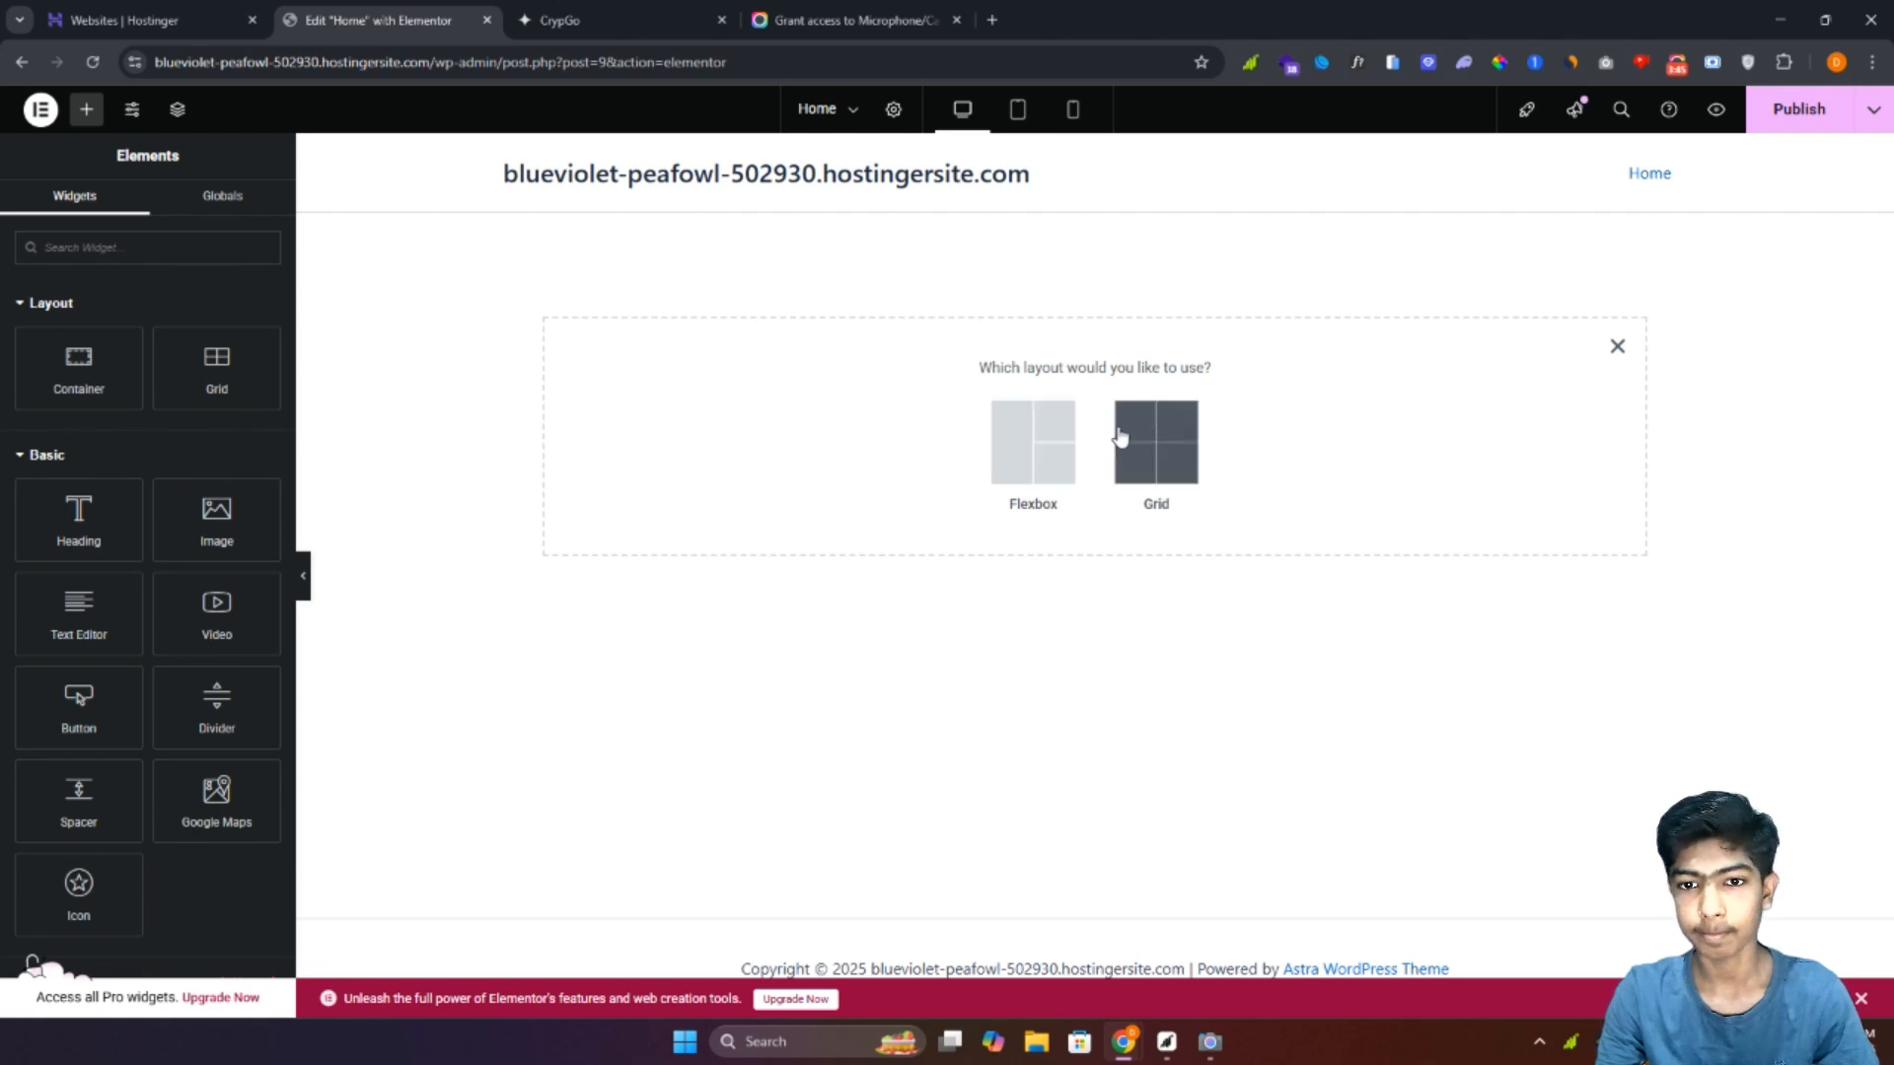
{"action": "left_click", "coordinate": [1004, 478]}
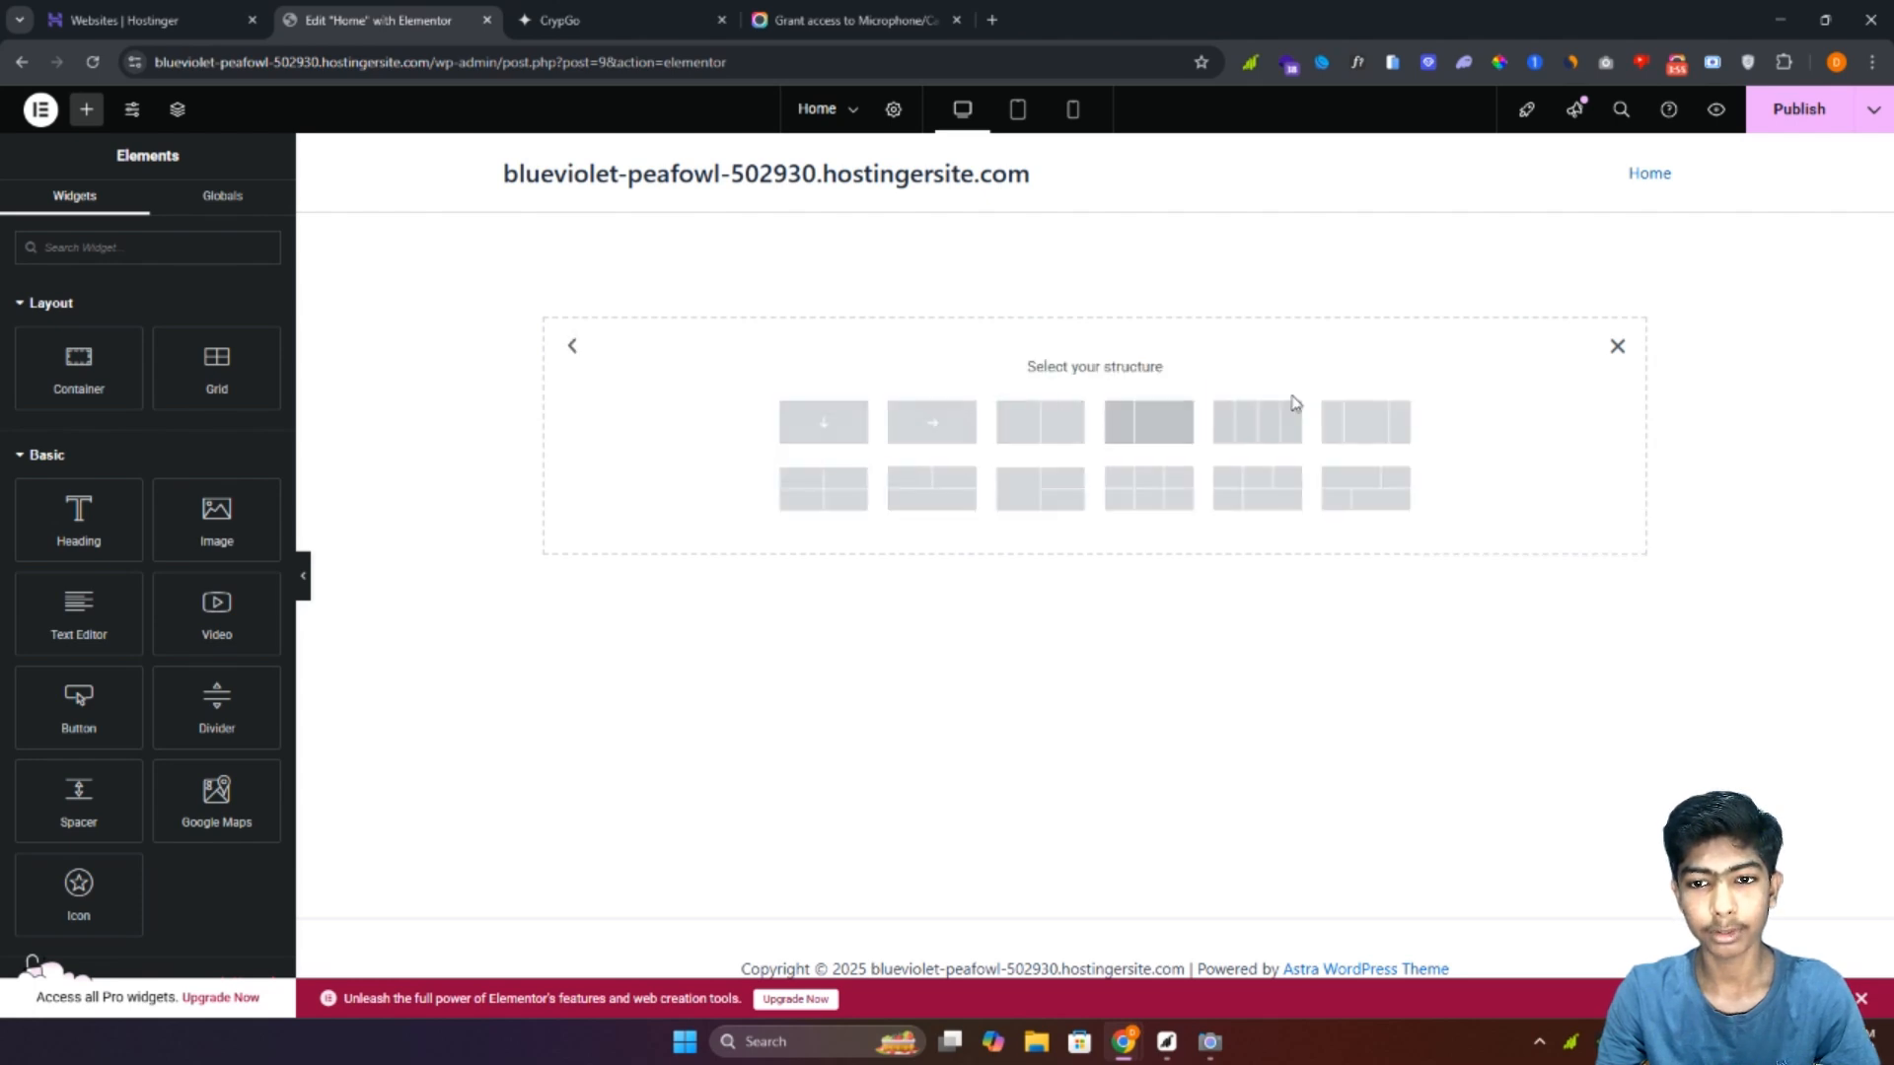
{"action": "left_click", "coordinate": [816, 425]}
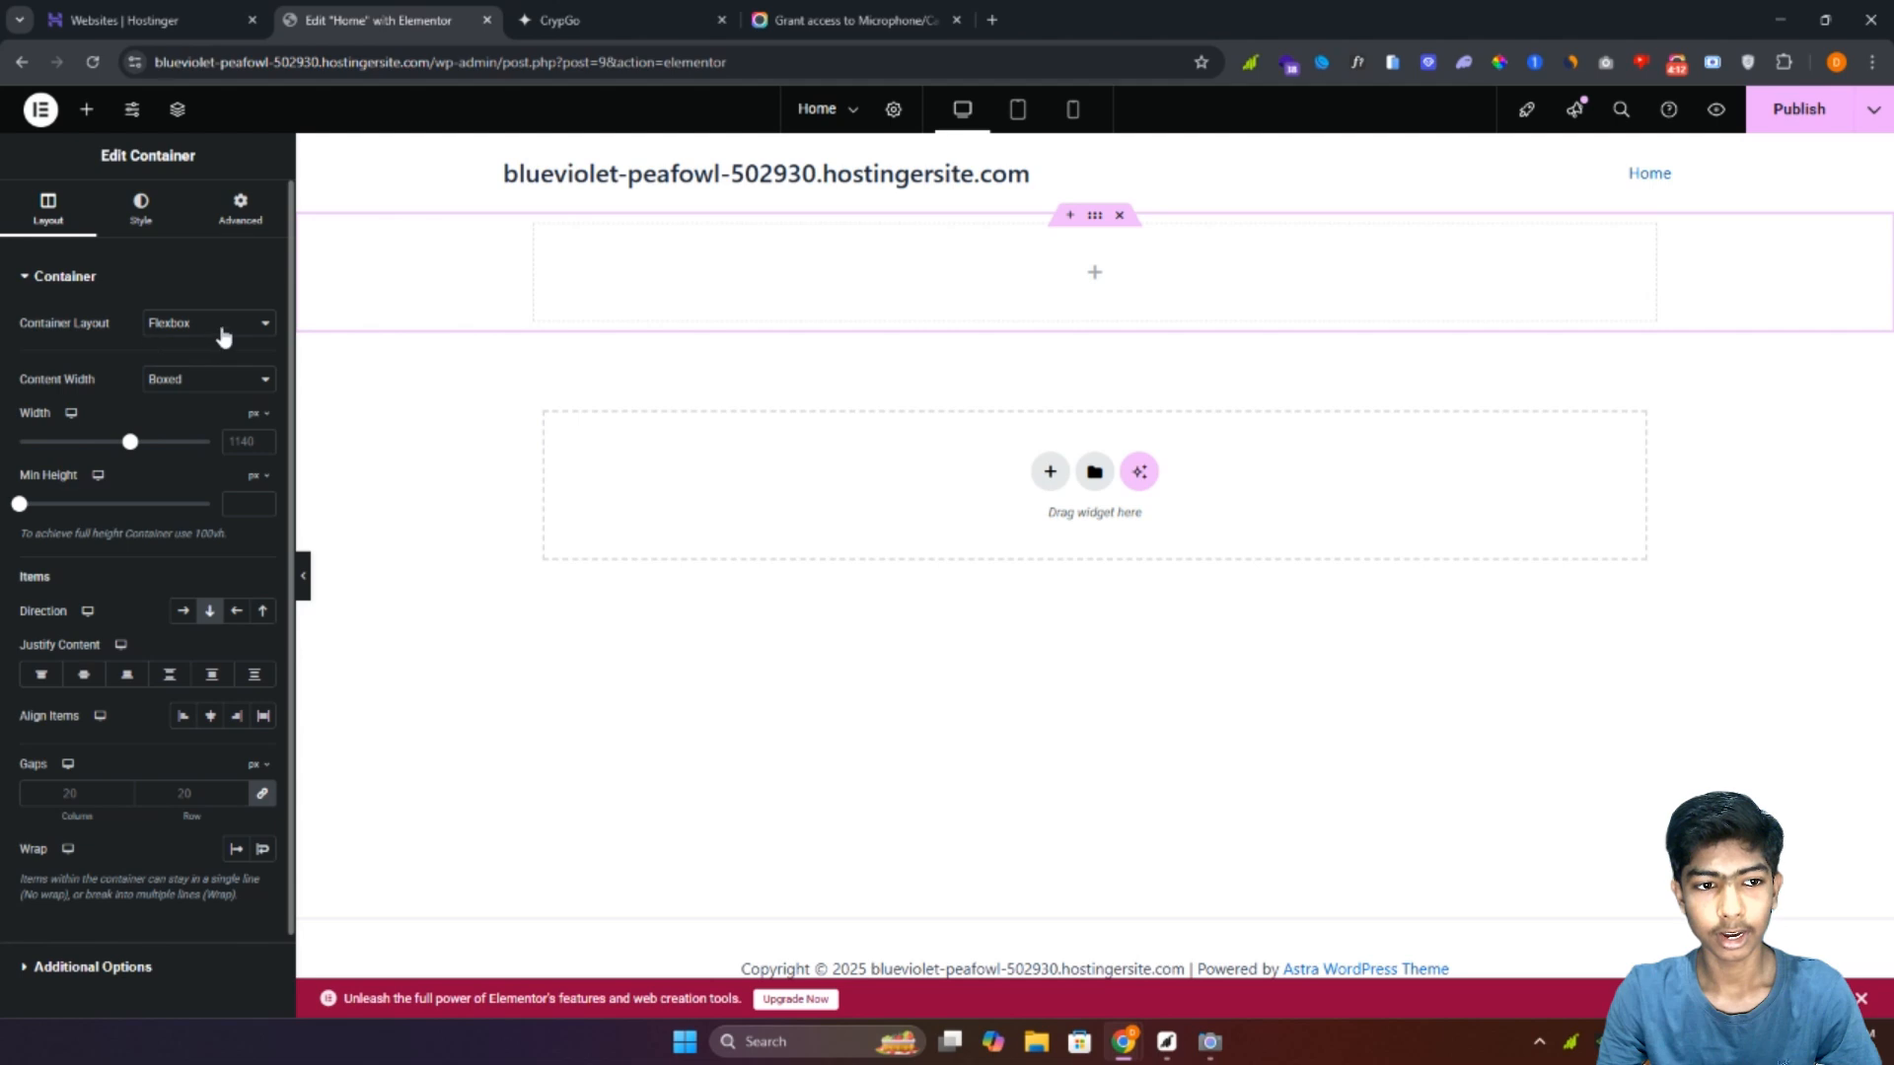
Step: Try Full Width content for the container, and set it back to Boxed with a width of 1157 px
{"action": "left_click_drag", "start_coordinate": [15, 383], "coordinate": [121, 406]}
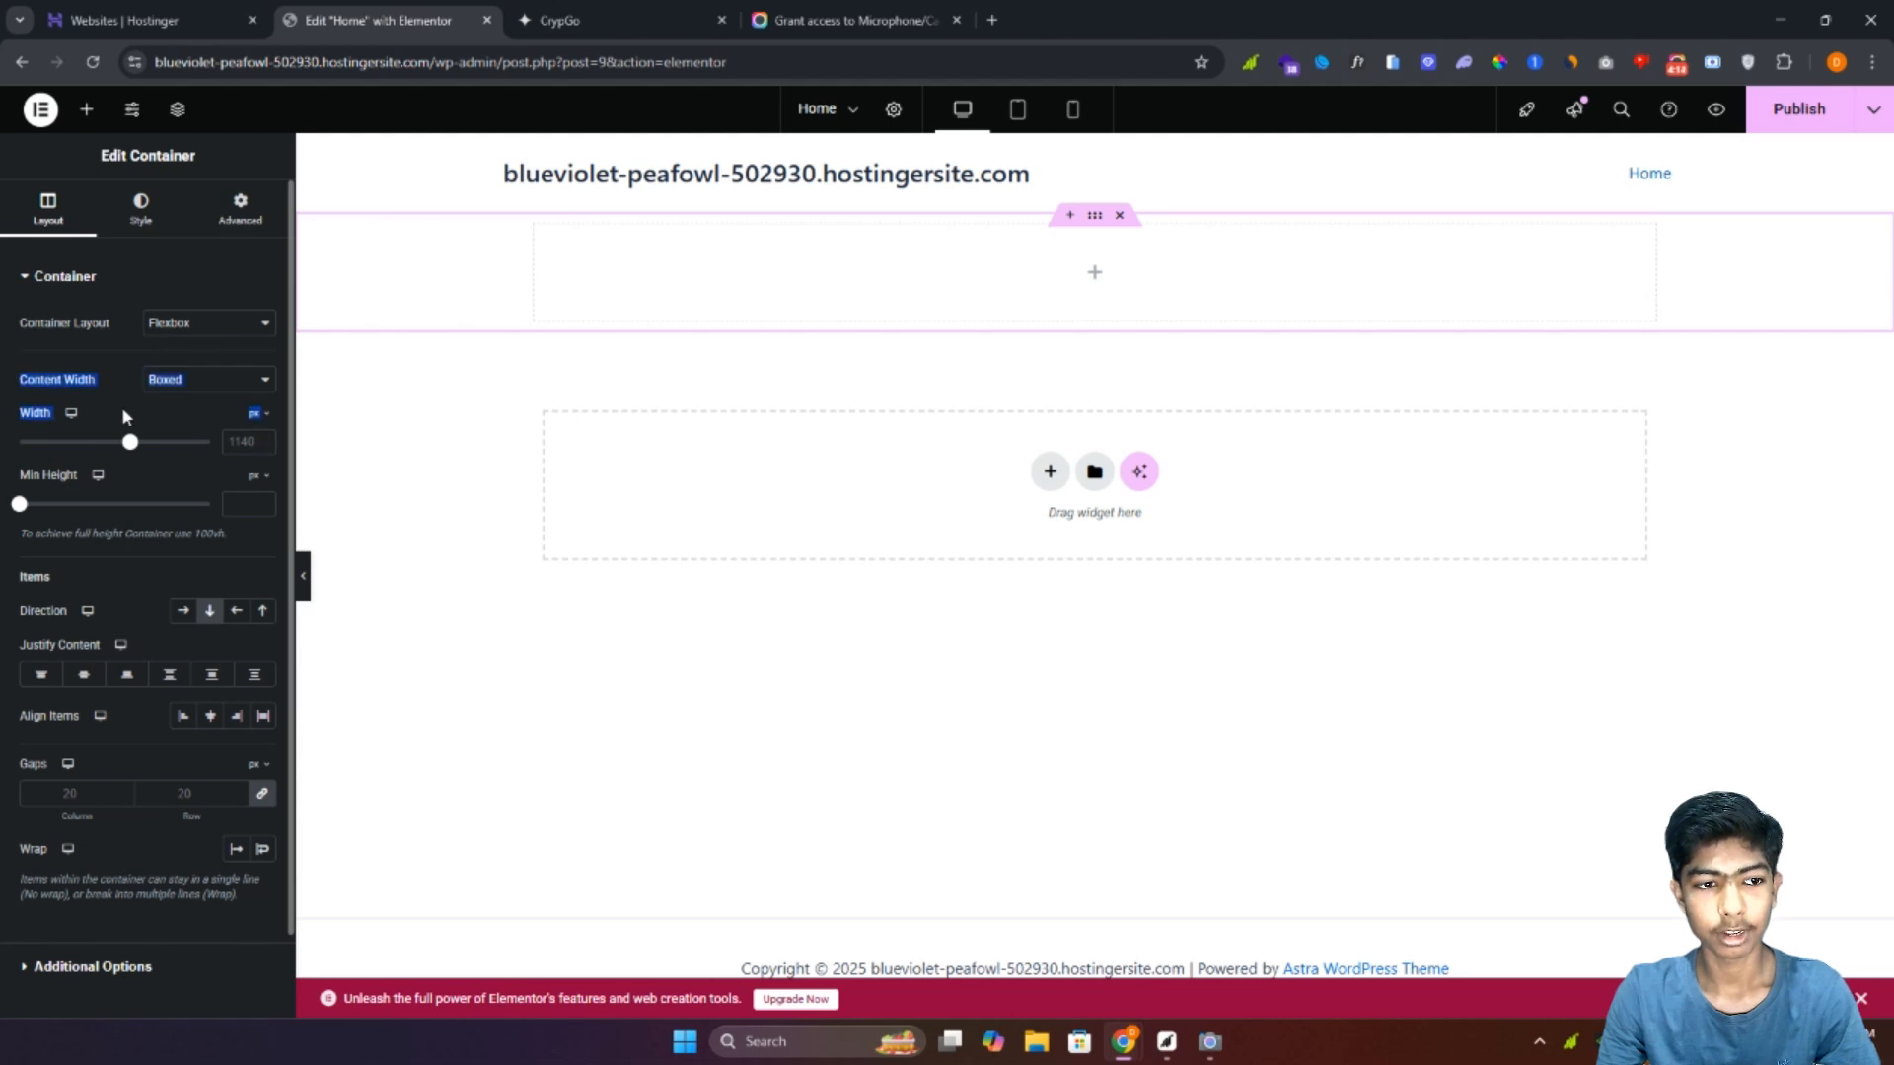
{"action": "left_click", "coordinate": [370, 405]}
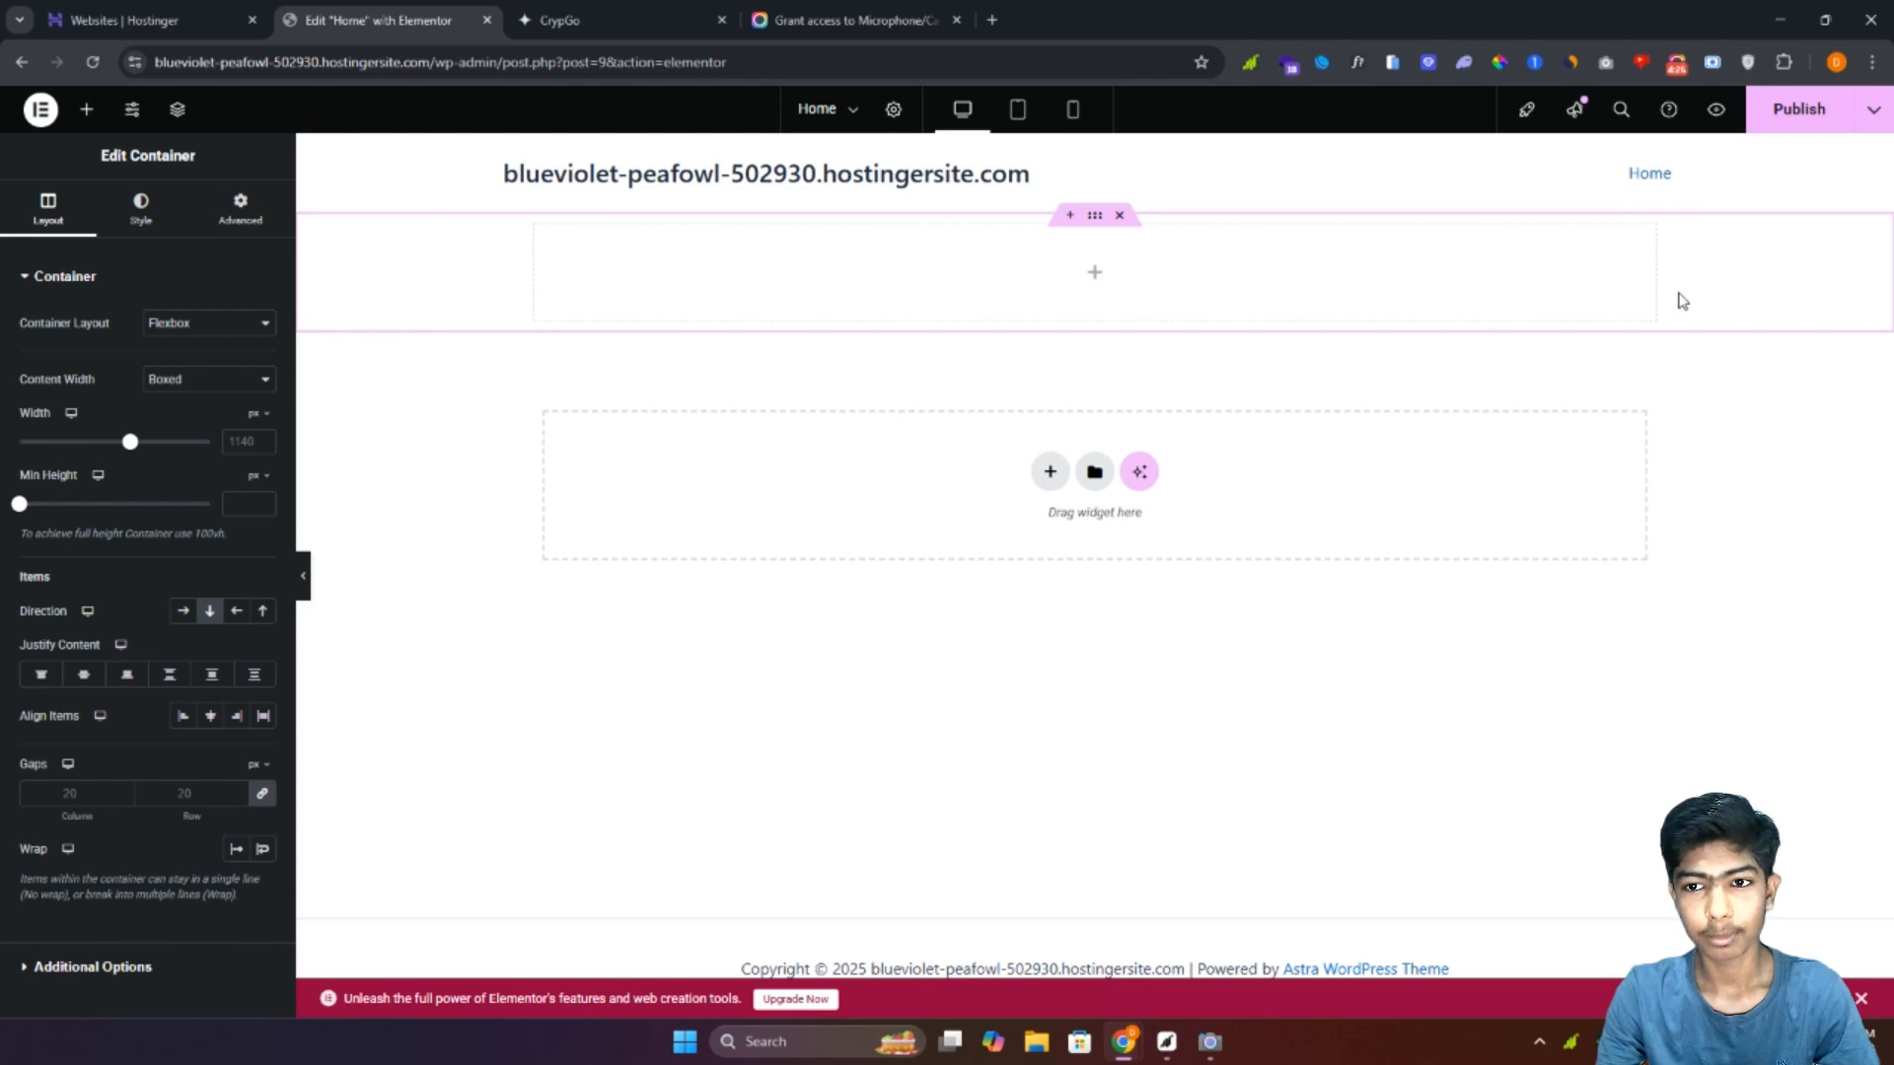
{"action": "left_click", "coordinate": [167, 381]}
{"action": "left_click", "coordinate": [163, 430]}
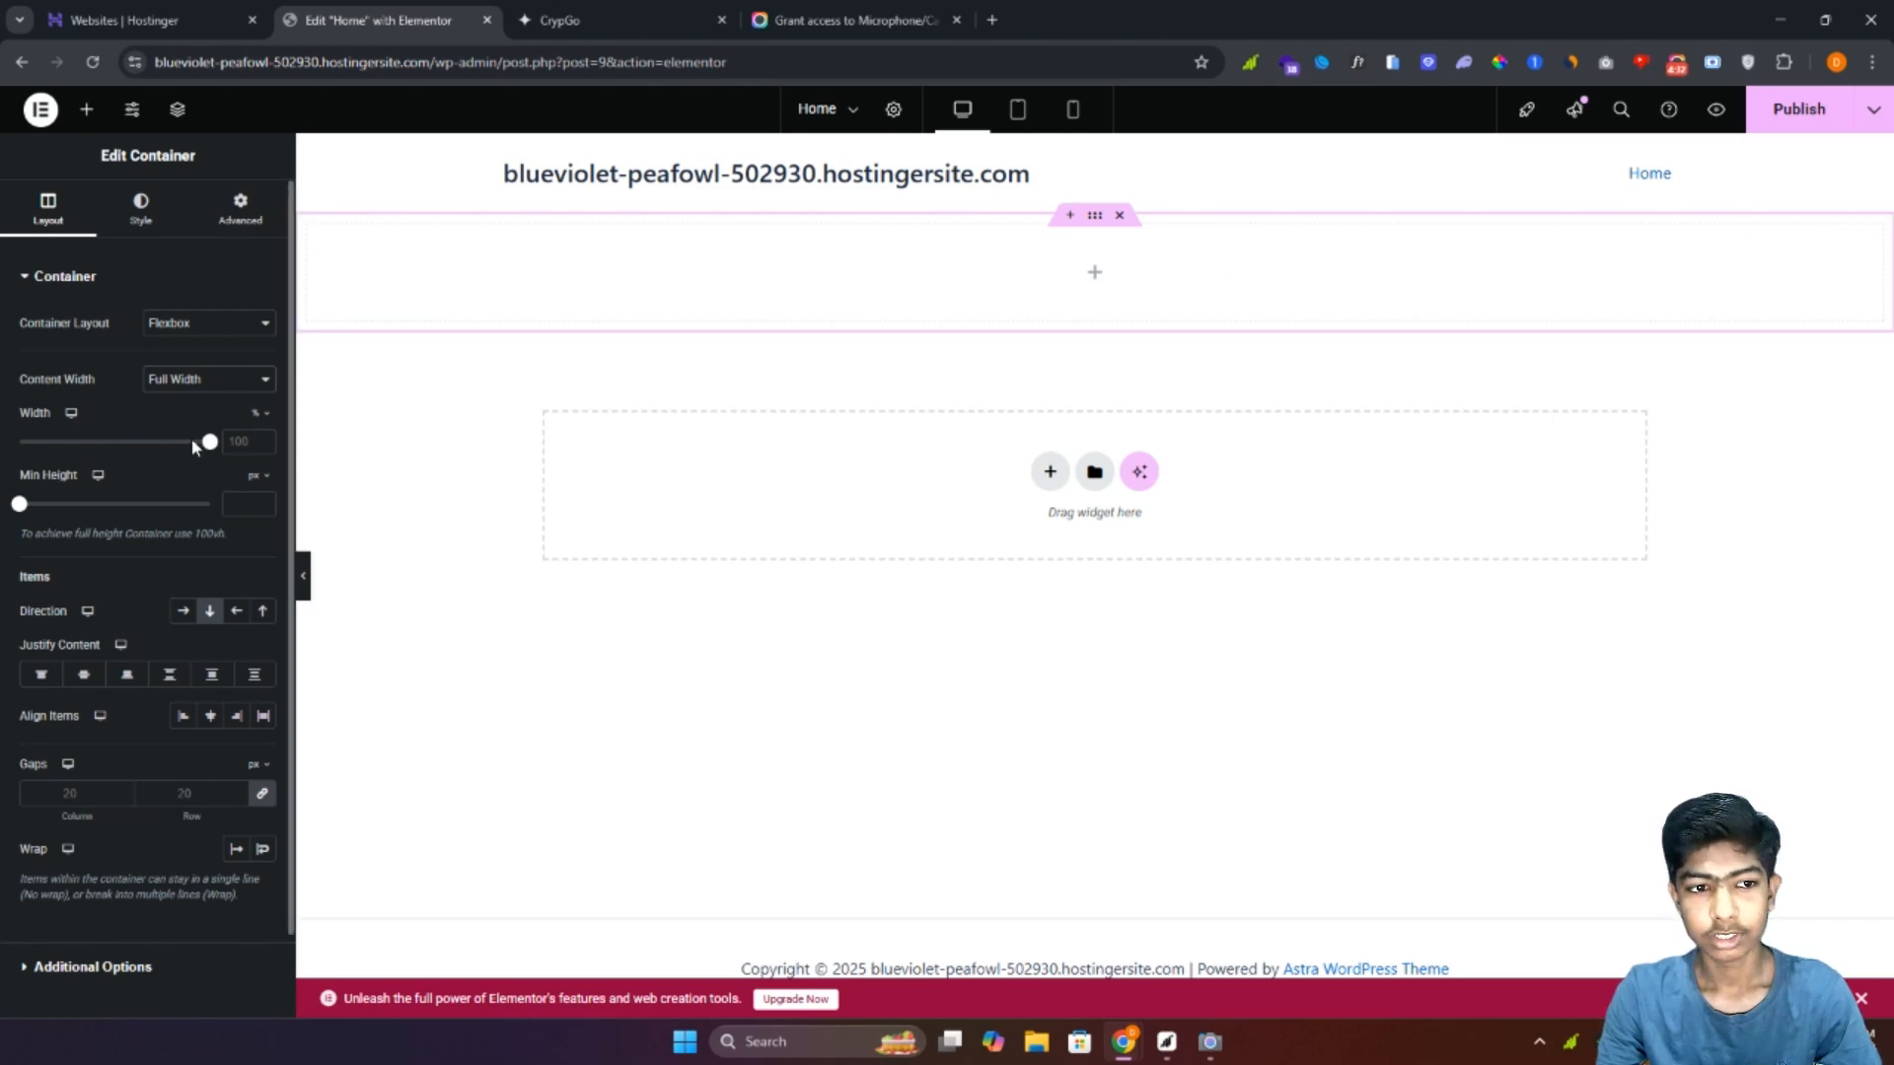
{"action": "left_click_drag", "start_coordinate": [209, 447], "coordinate": [131, 466]}
{"action": "left_click", "coordinate": [209, 379]}
{"action": "left_click", "coordinate": [196, 412]}
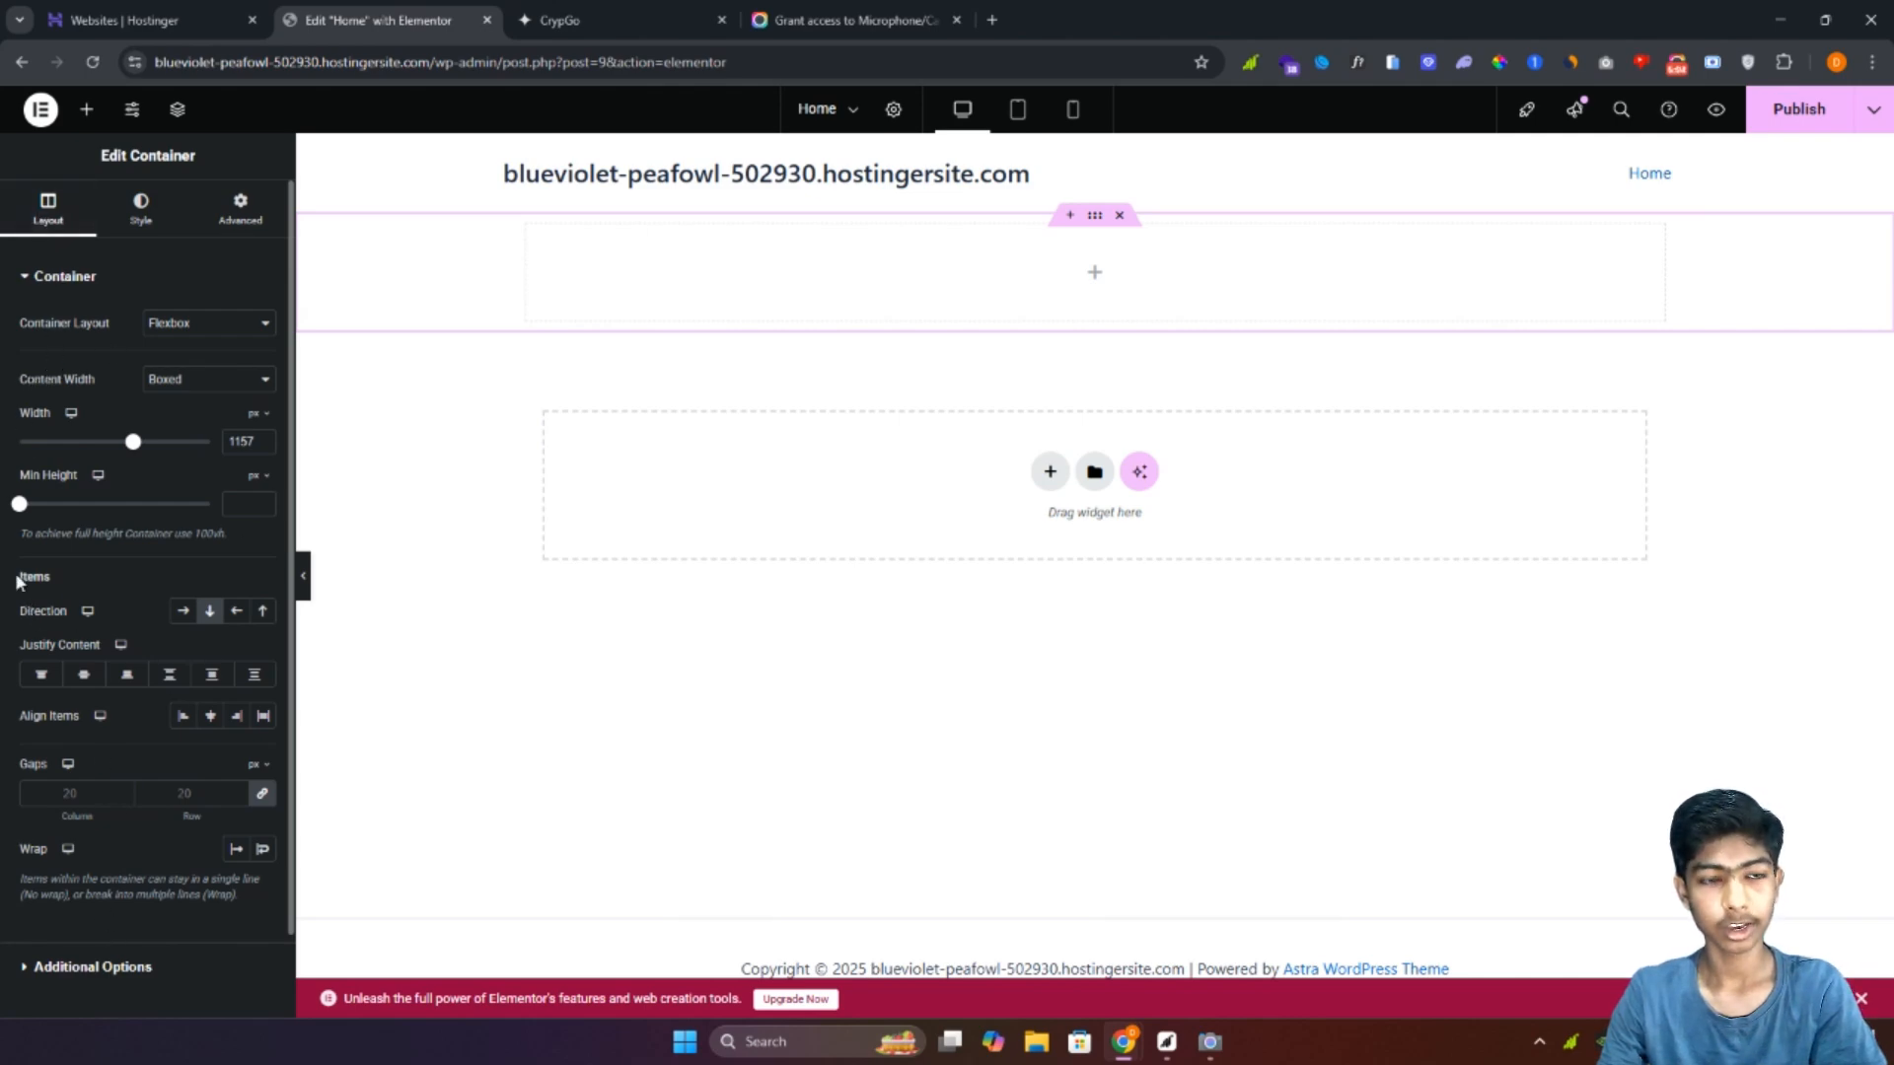
Step: View the container's Style and Advanced settings and return to its Layout settings
{"action": "left_click", "coordinate": [130, 220]}
{"action": "left_click", "coordinate": [249, 217]}
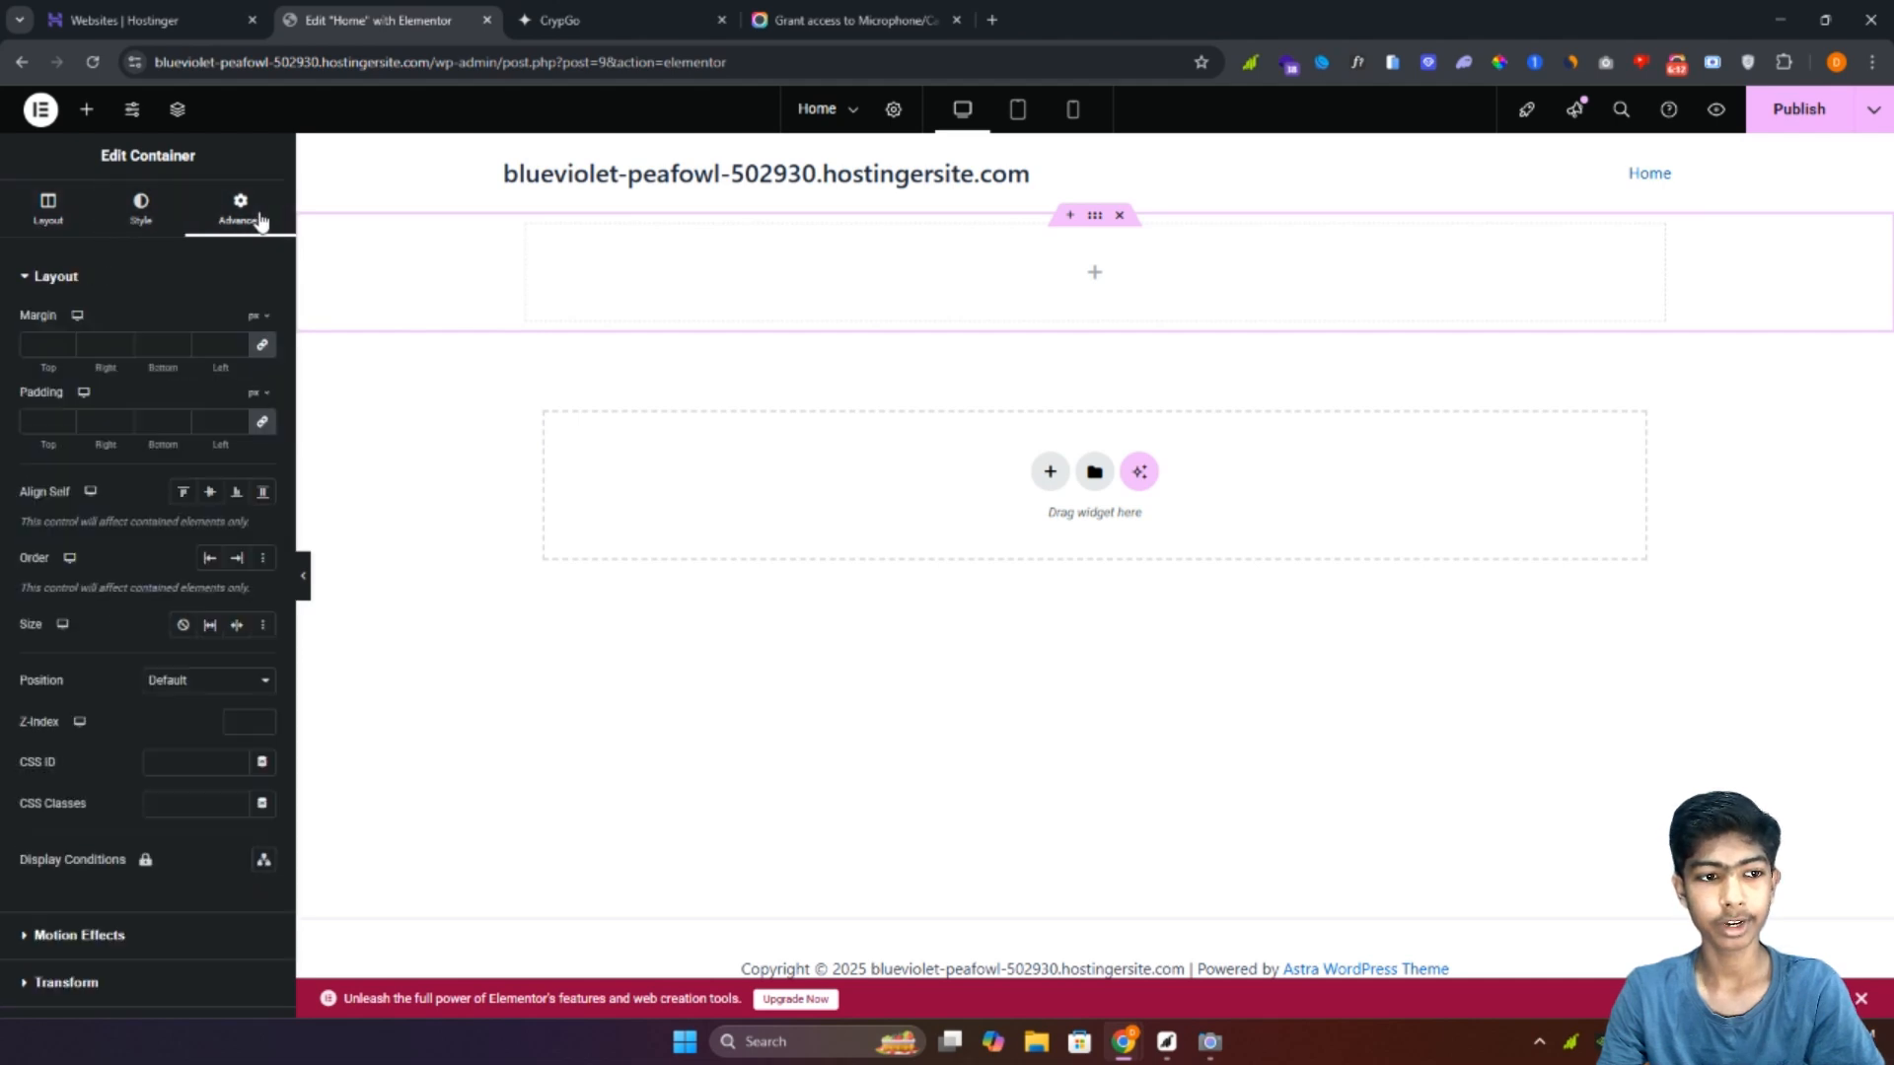
{"action": "left_click", "coordinate": [48, 209]}
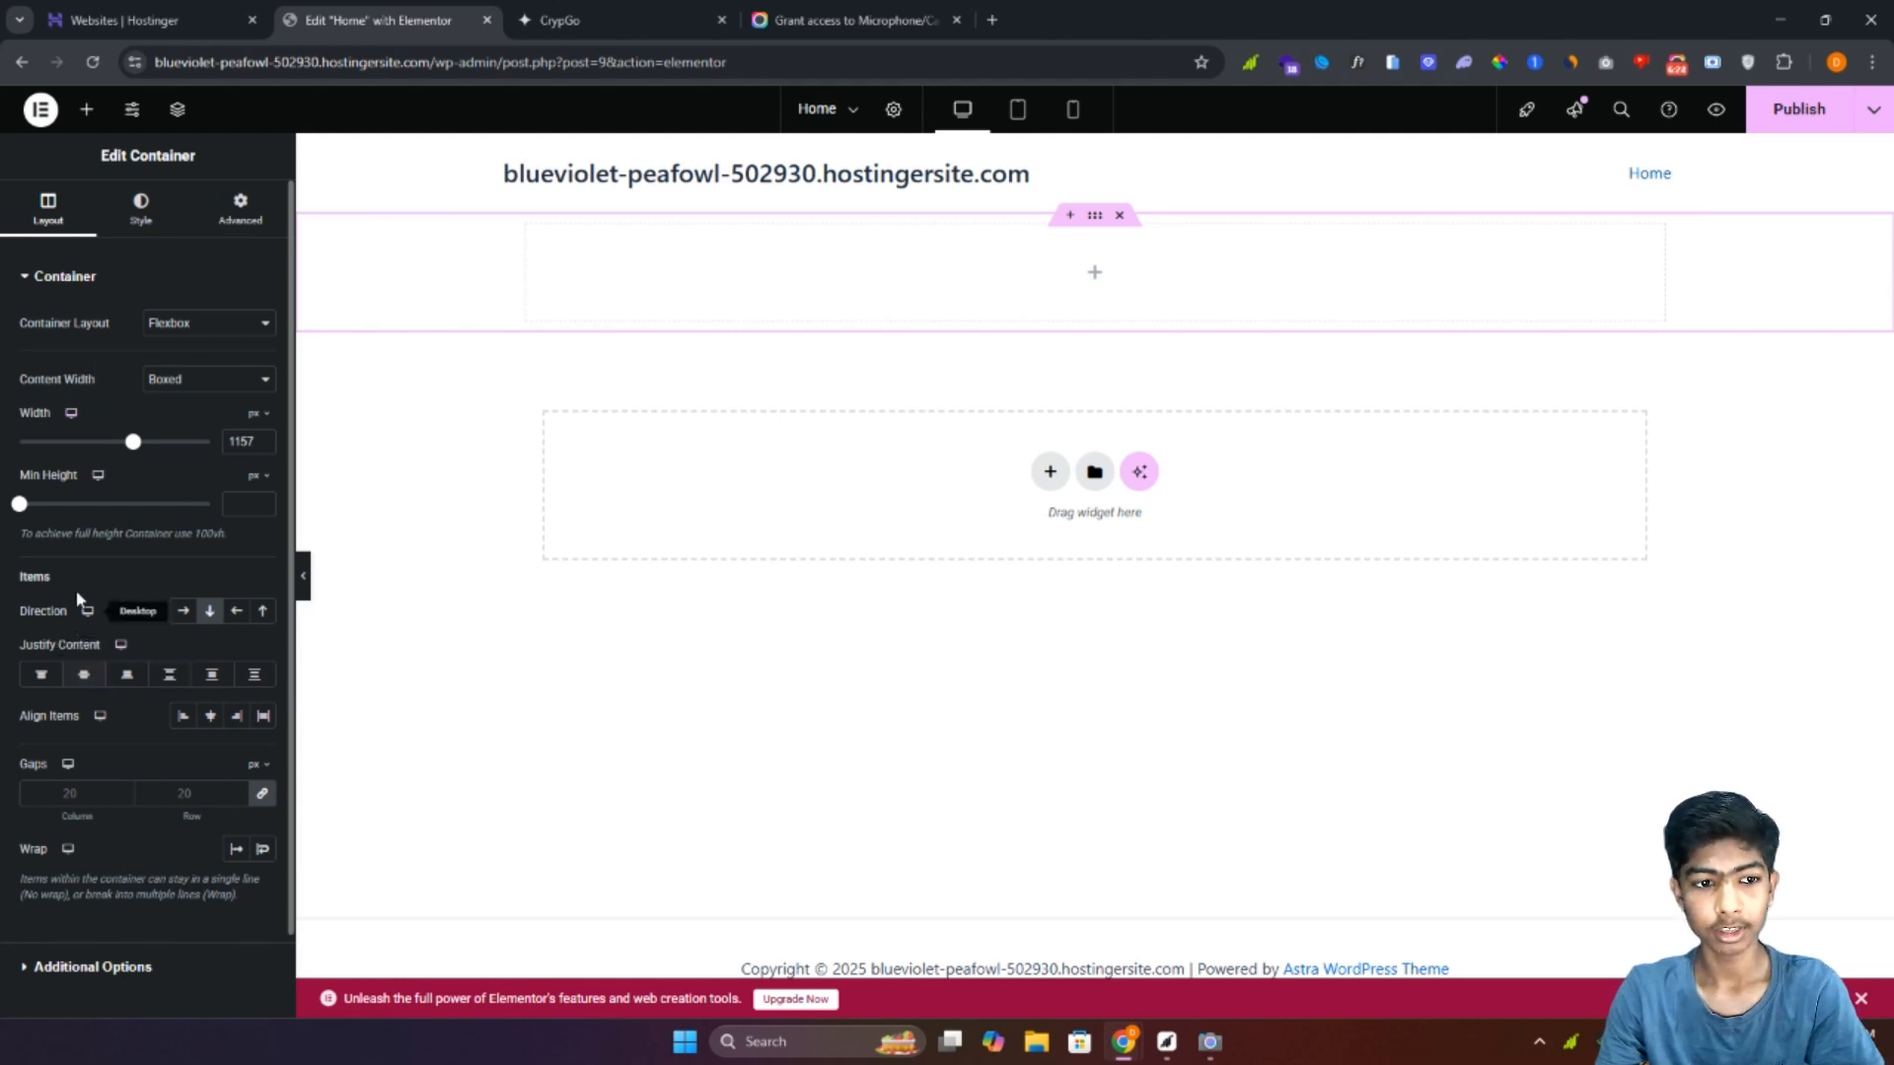
Step: View the container's Background, Background Overlay and Border style settings
{"action": "left_click", "coordinate": [142, 227]}
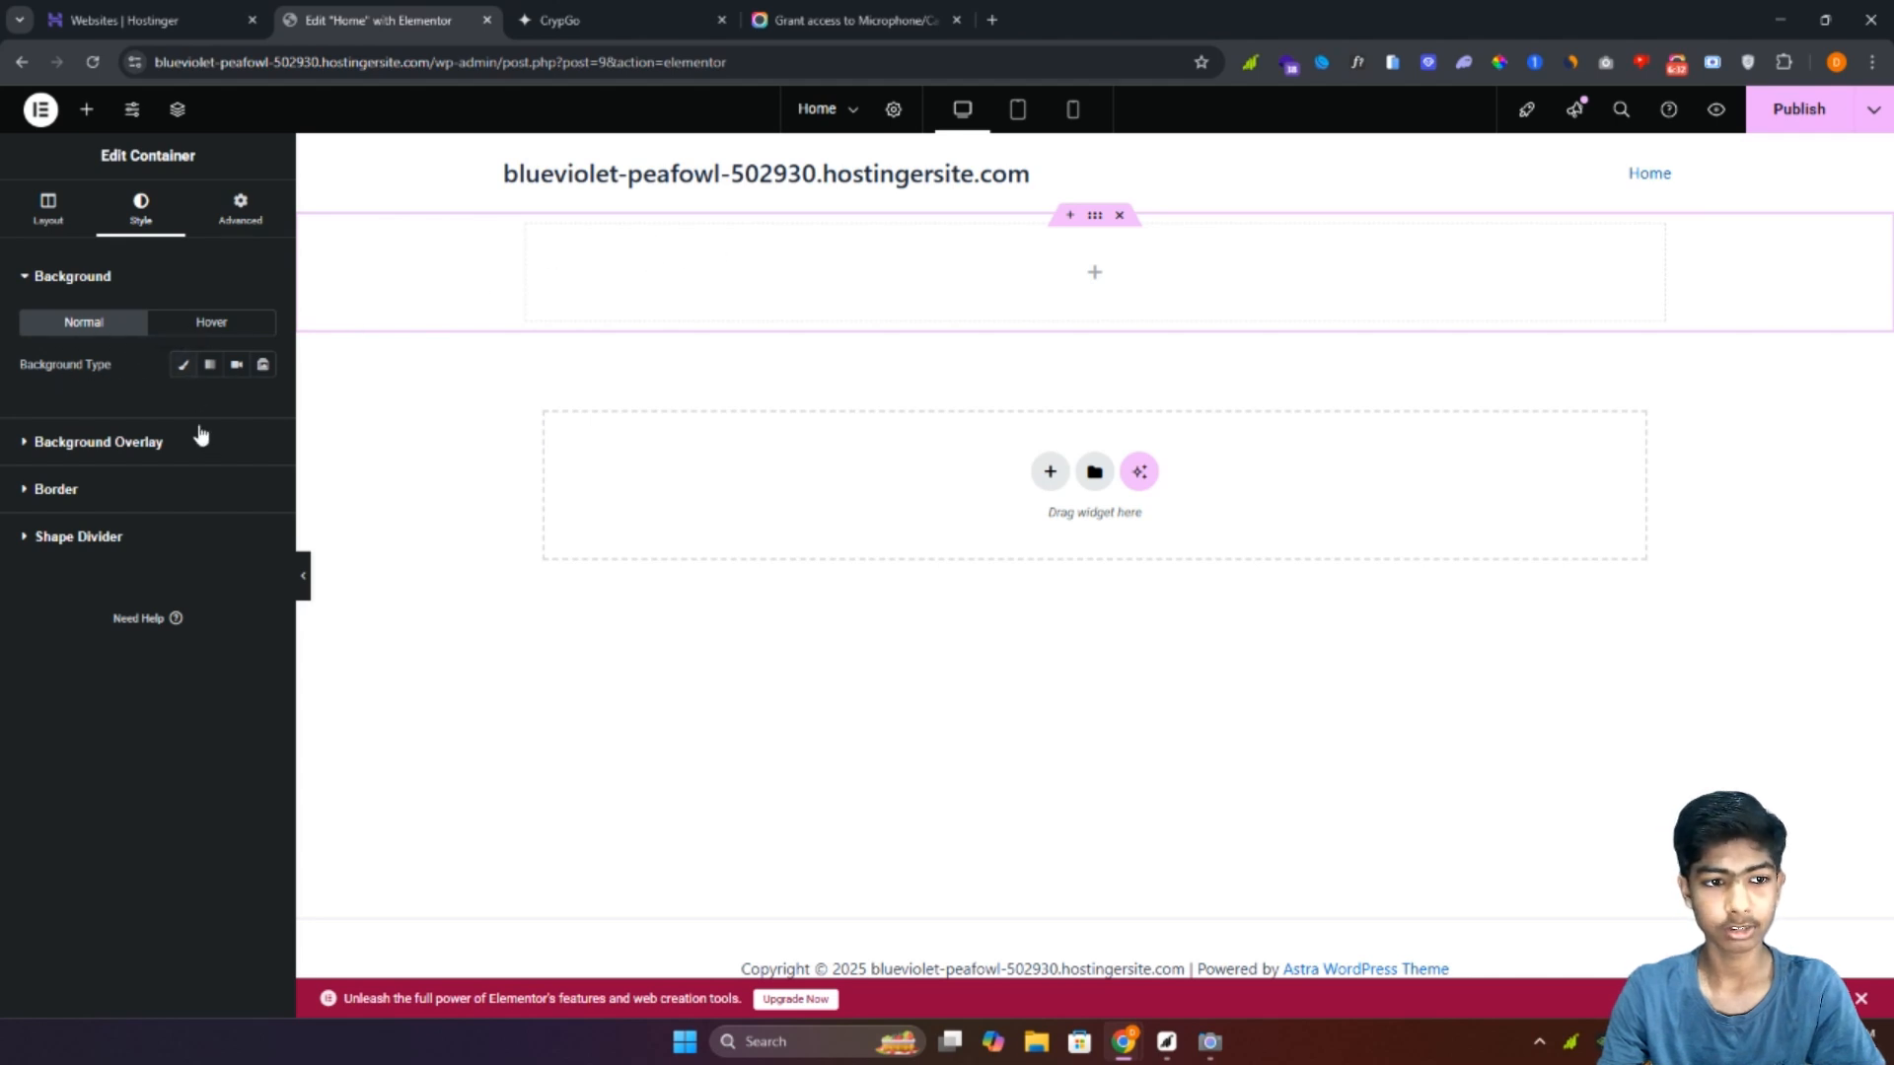
{"action": "left_click", "coordinate": [109, 442]}
{"action": "left_click", "coordinate": [28, 276]}
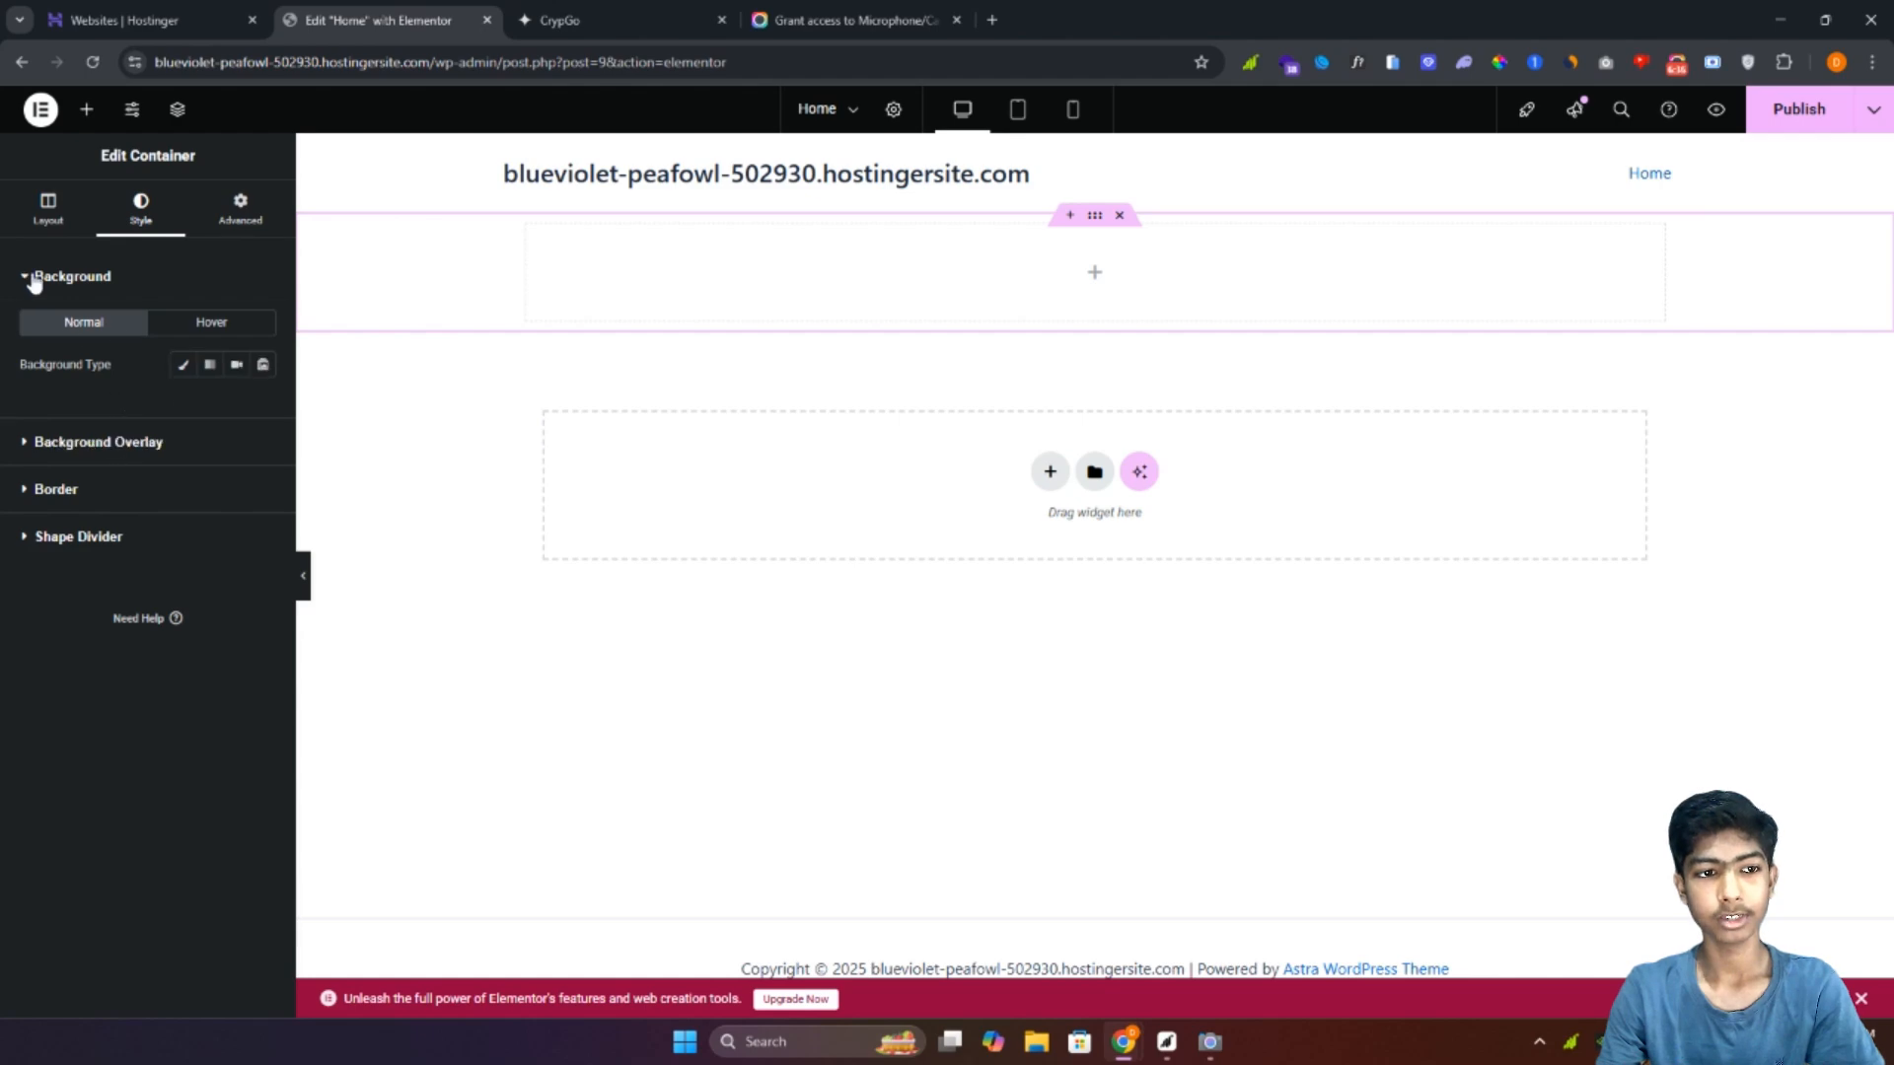
{"action": "left_click", "coordinate": [126, 441]}
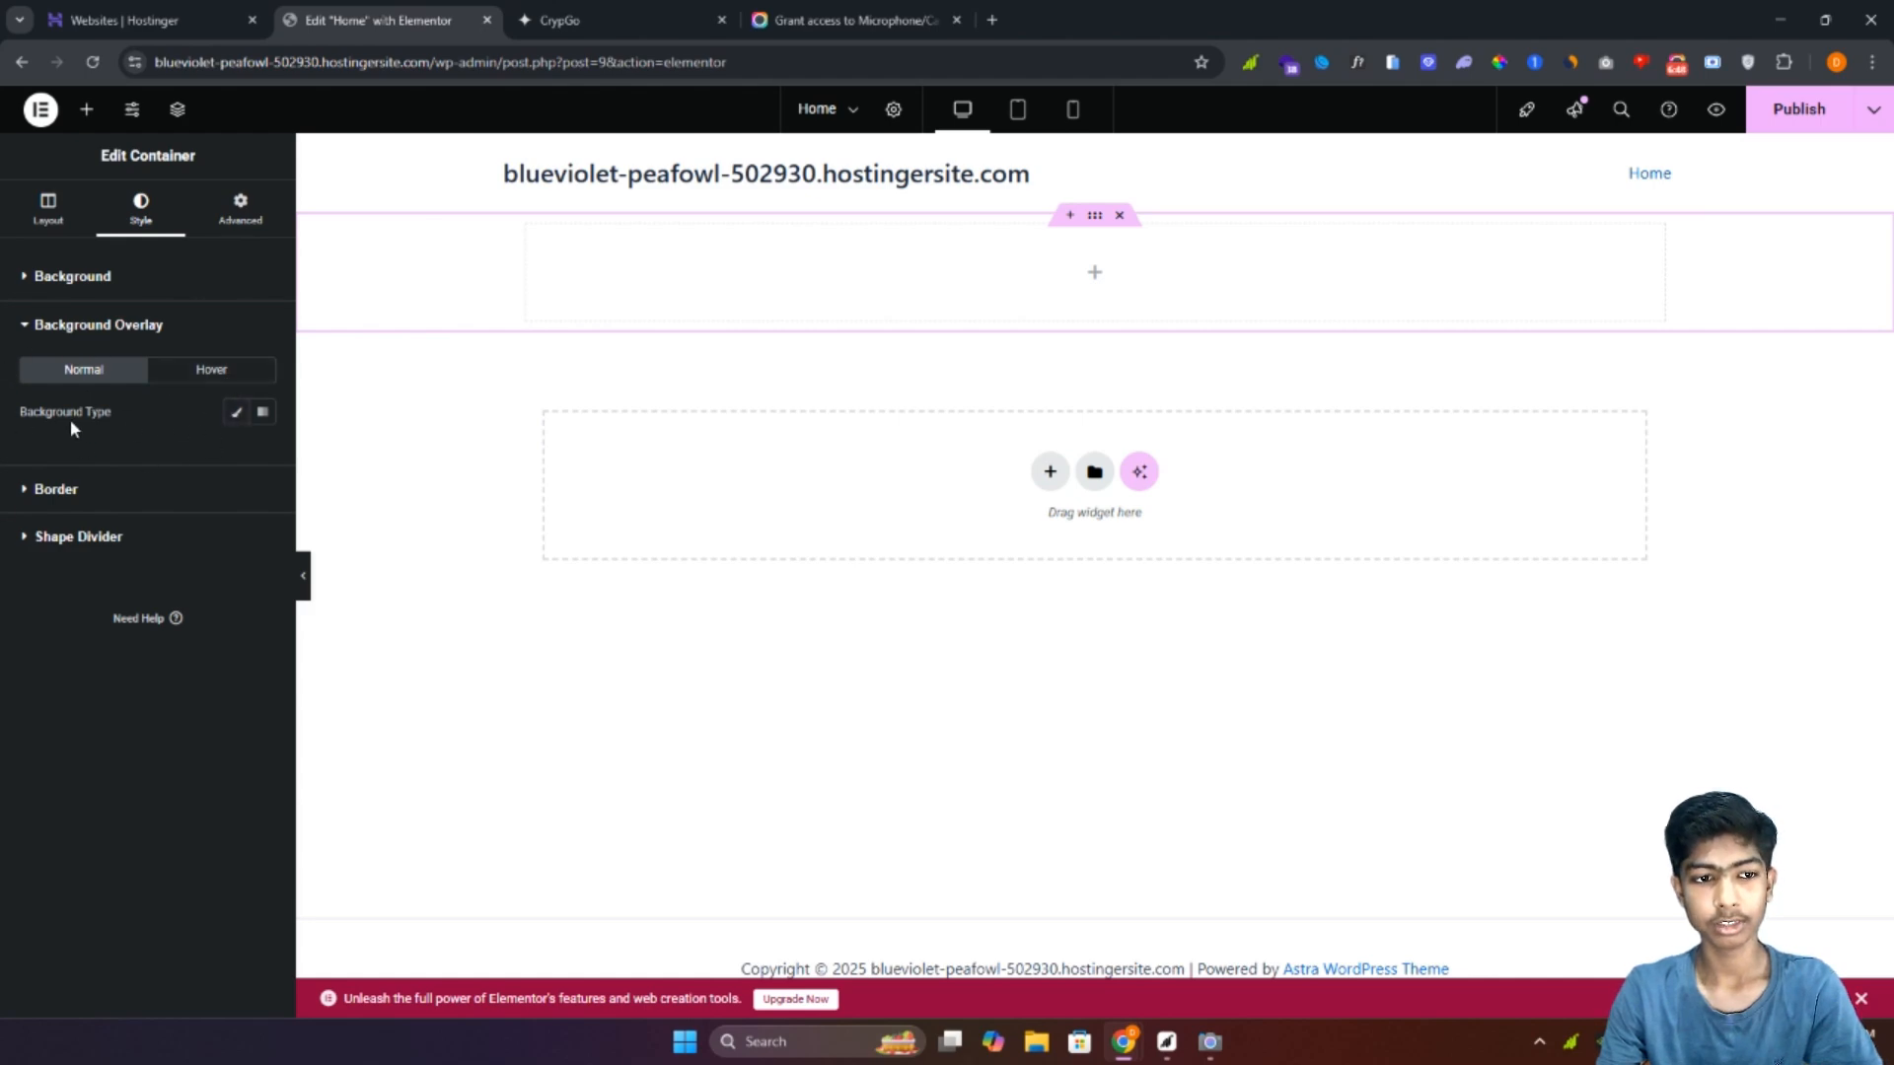
{"action": "left_click", "coordinate": [62, 490]}
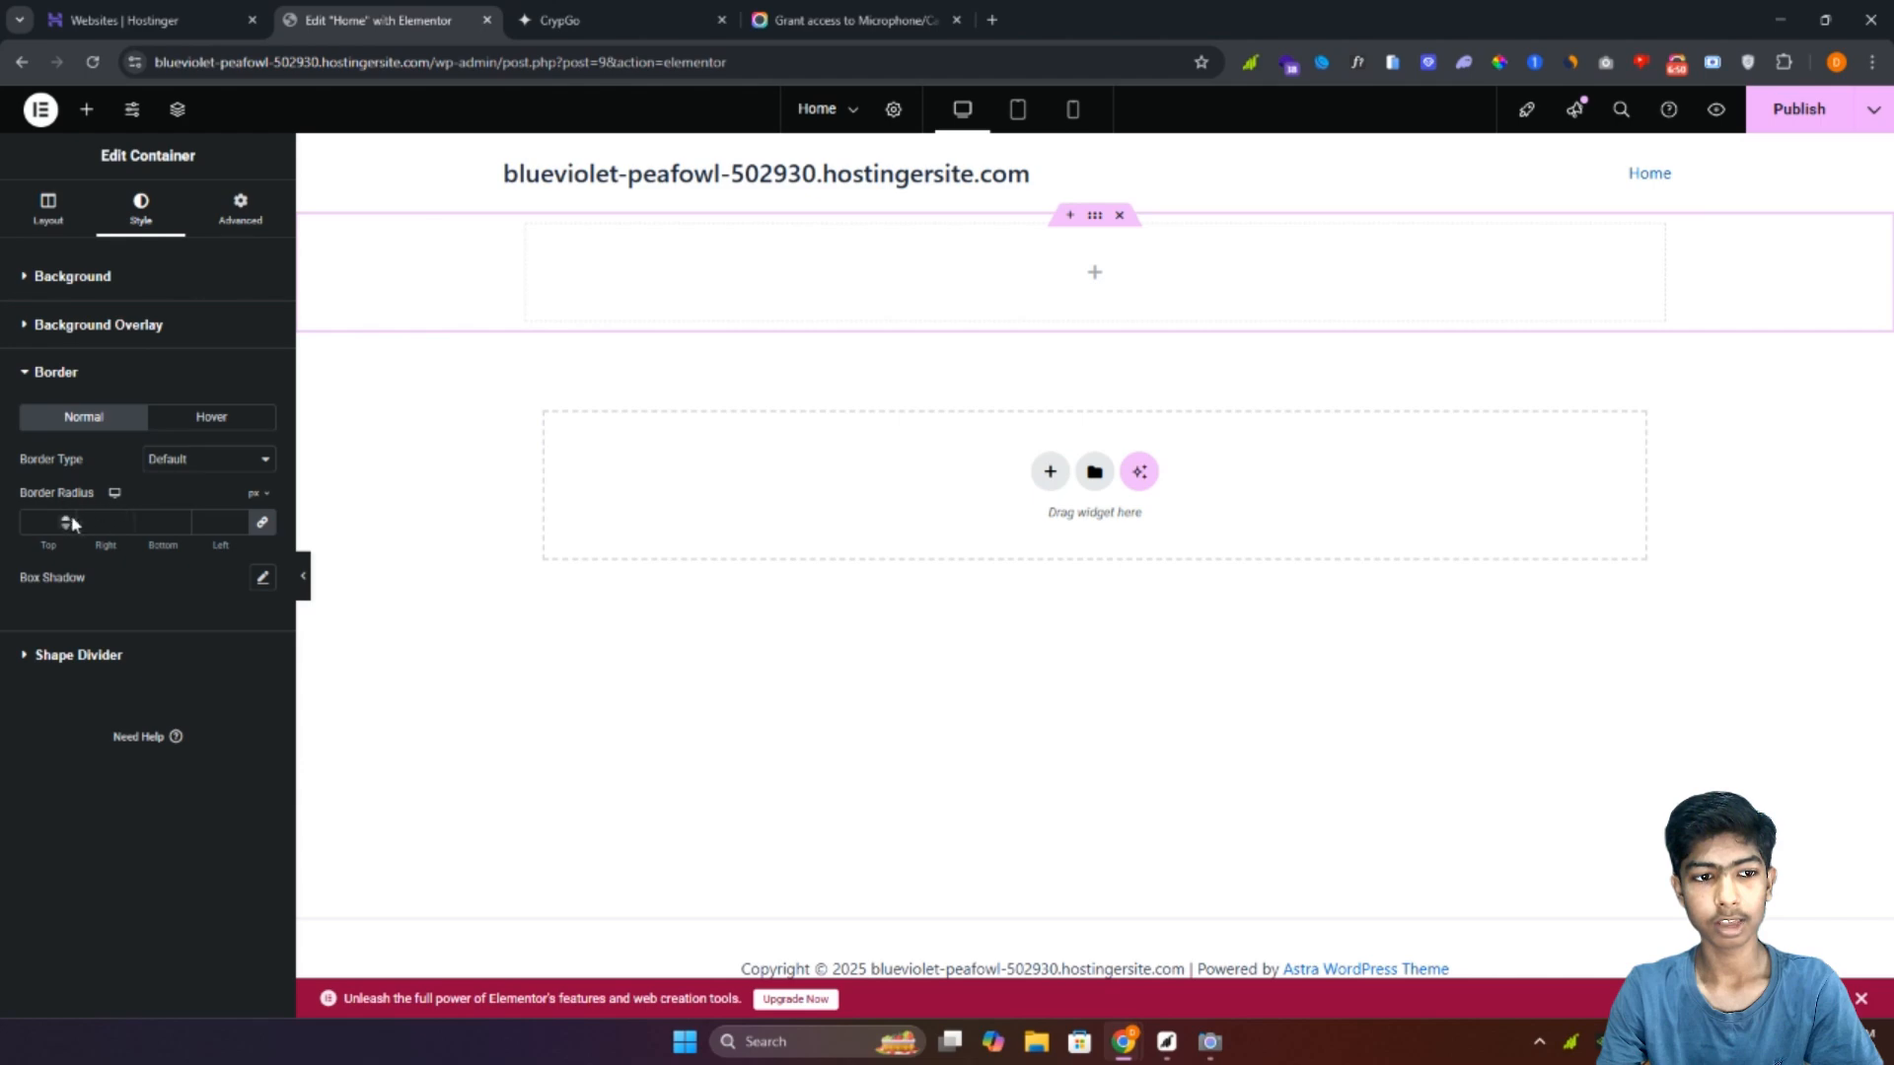
Step: Add a black Triangle shape divider to the top of the container
{"action": "left_click", "coordinate": [28, 661]}
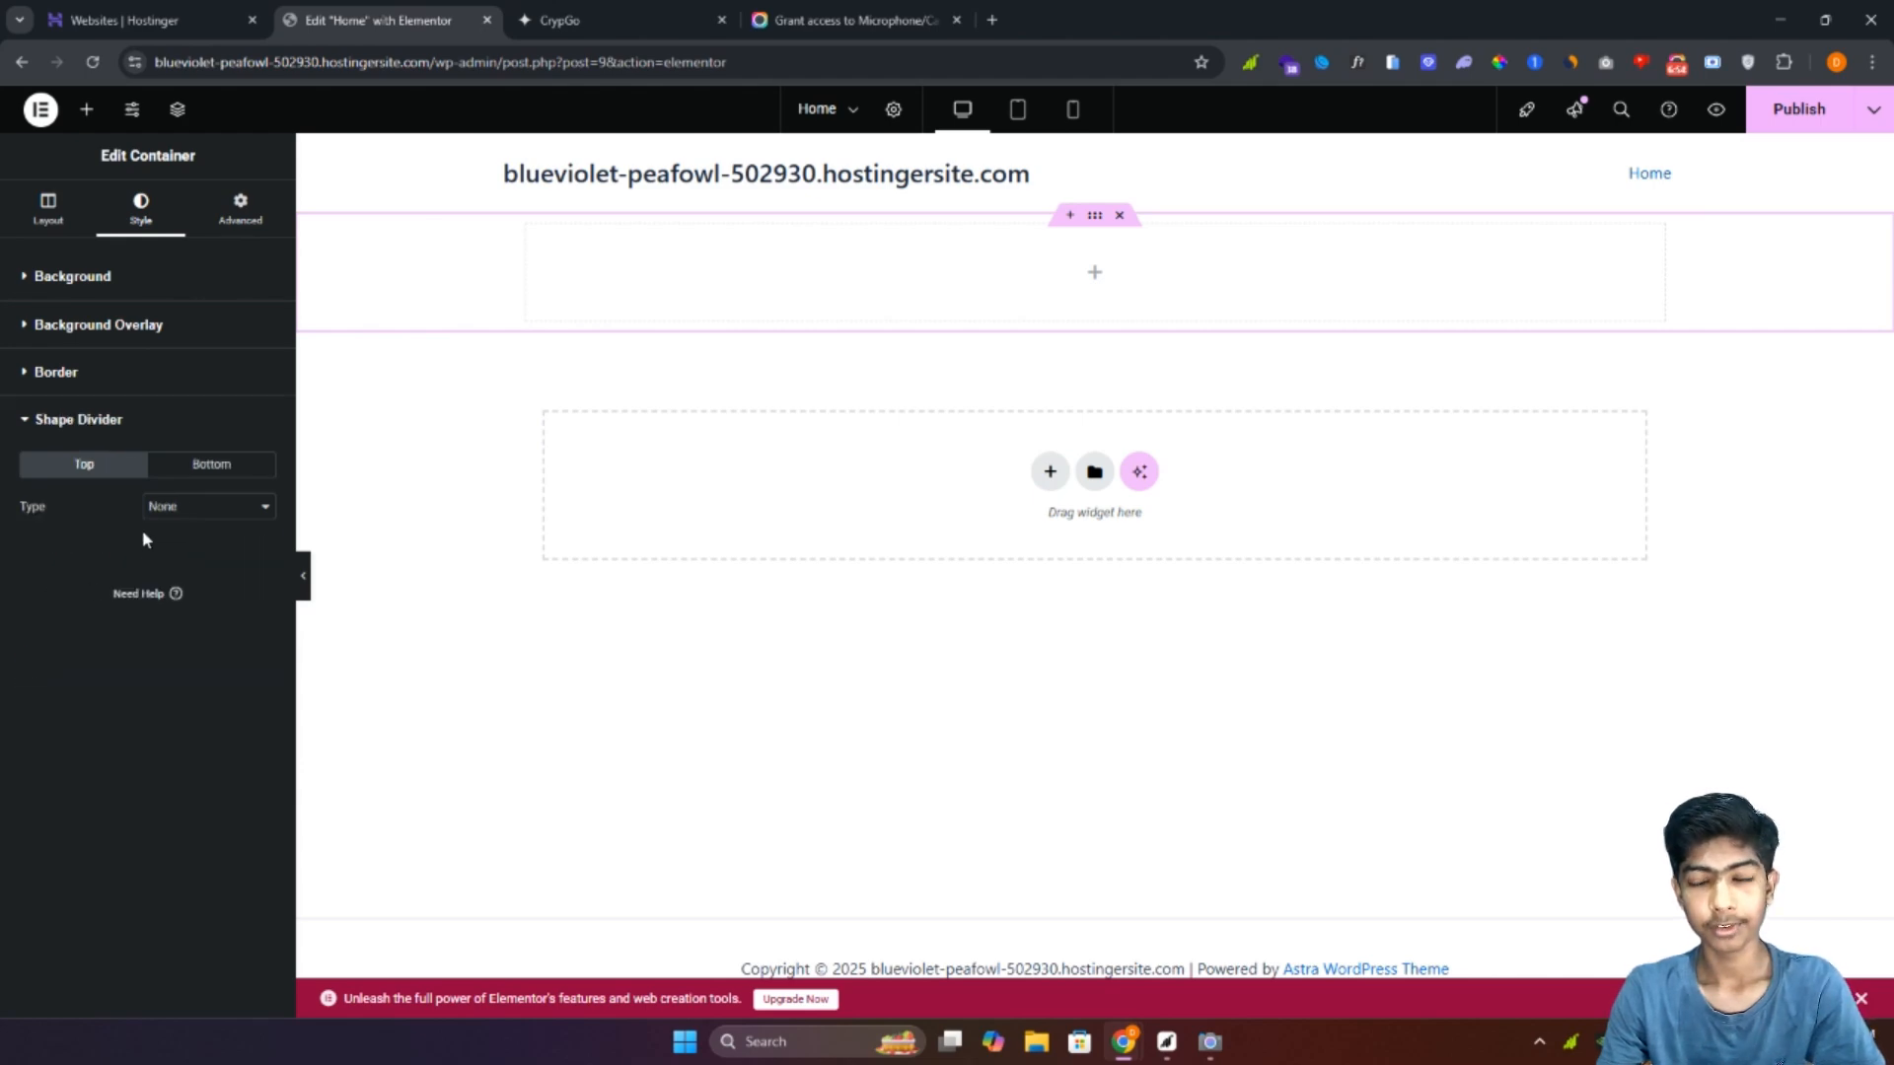
{"action": "left_click", "coordinate": [247, 513]}
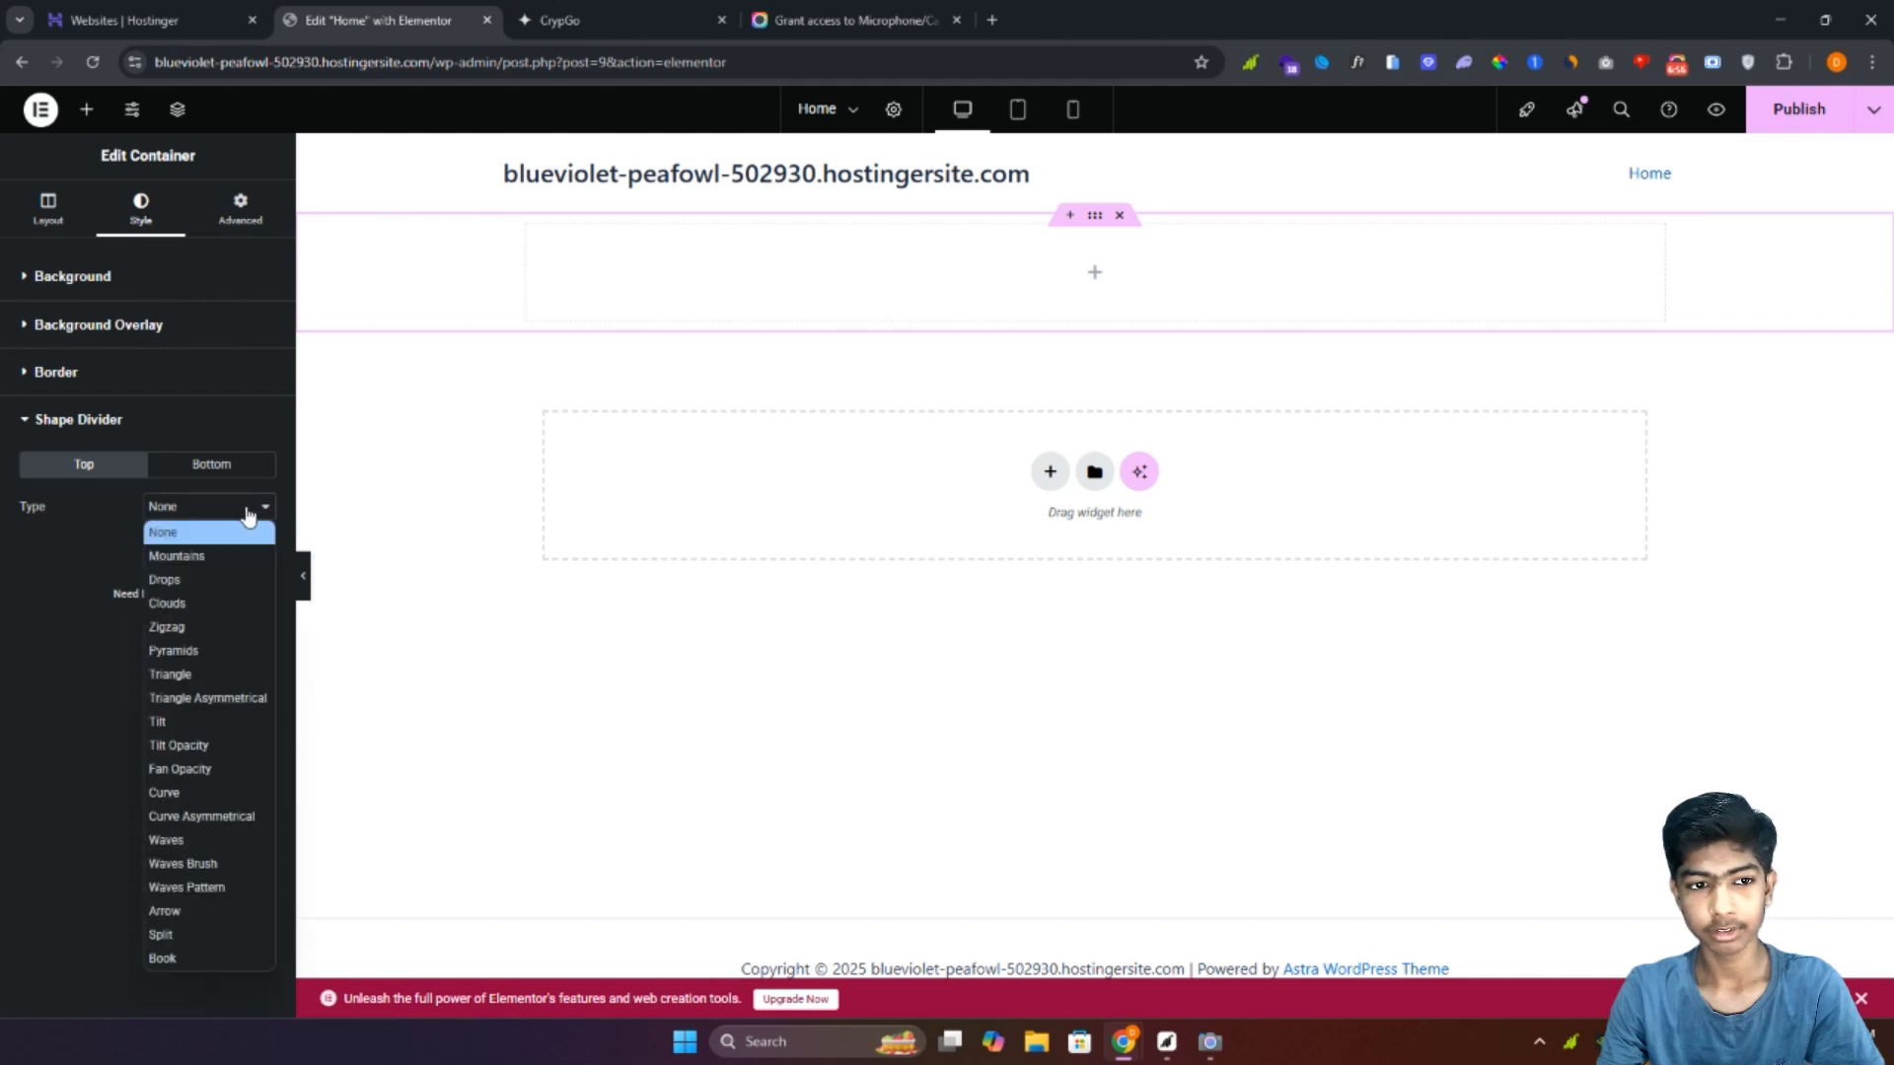
{"action": "left_click", "coordinate": [202, 676]}
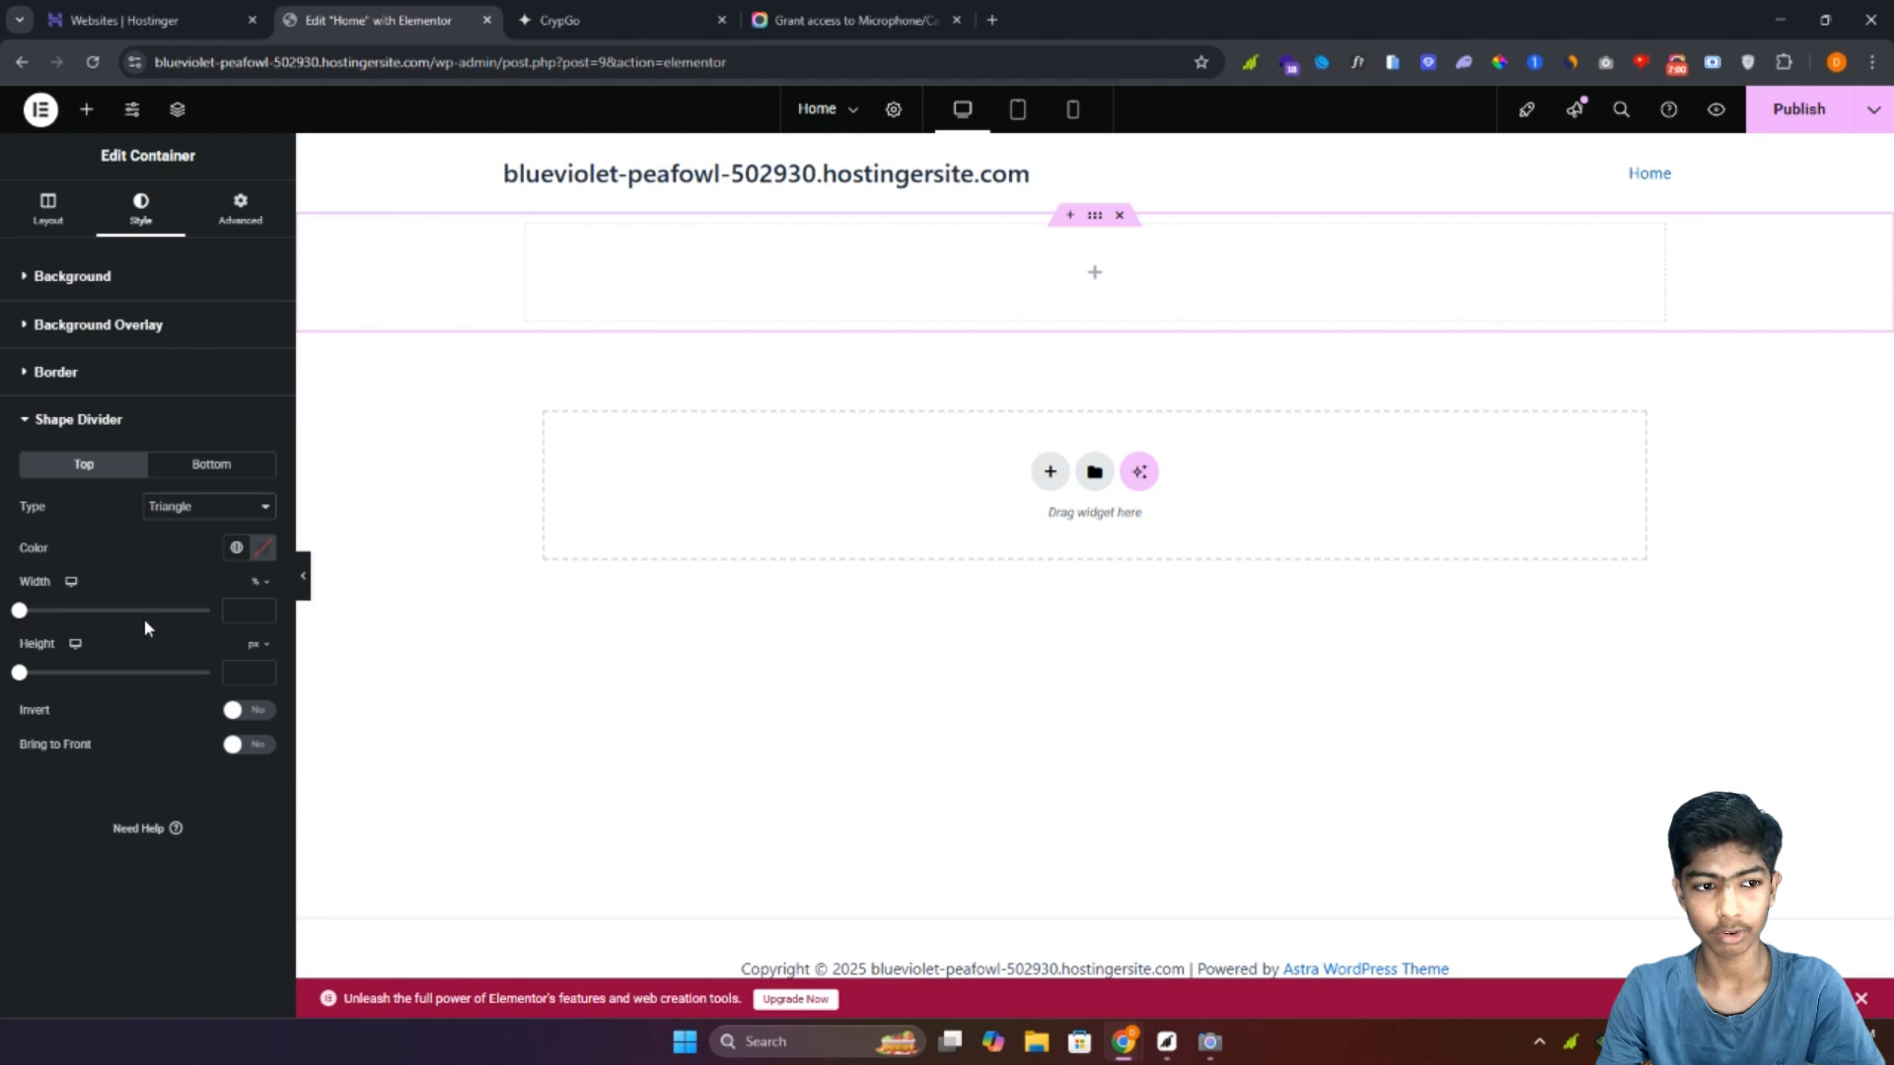
{"action": "left_click", "coordinate": [262, 548]}
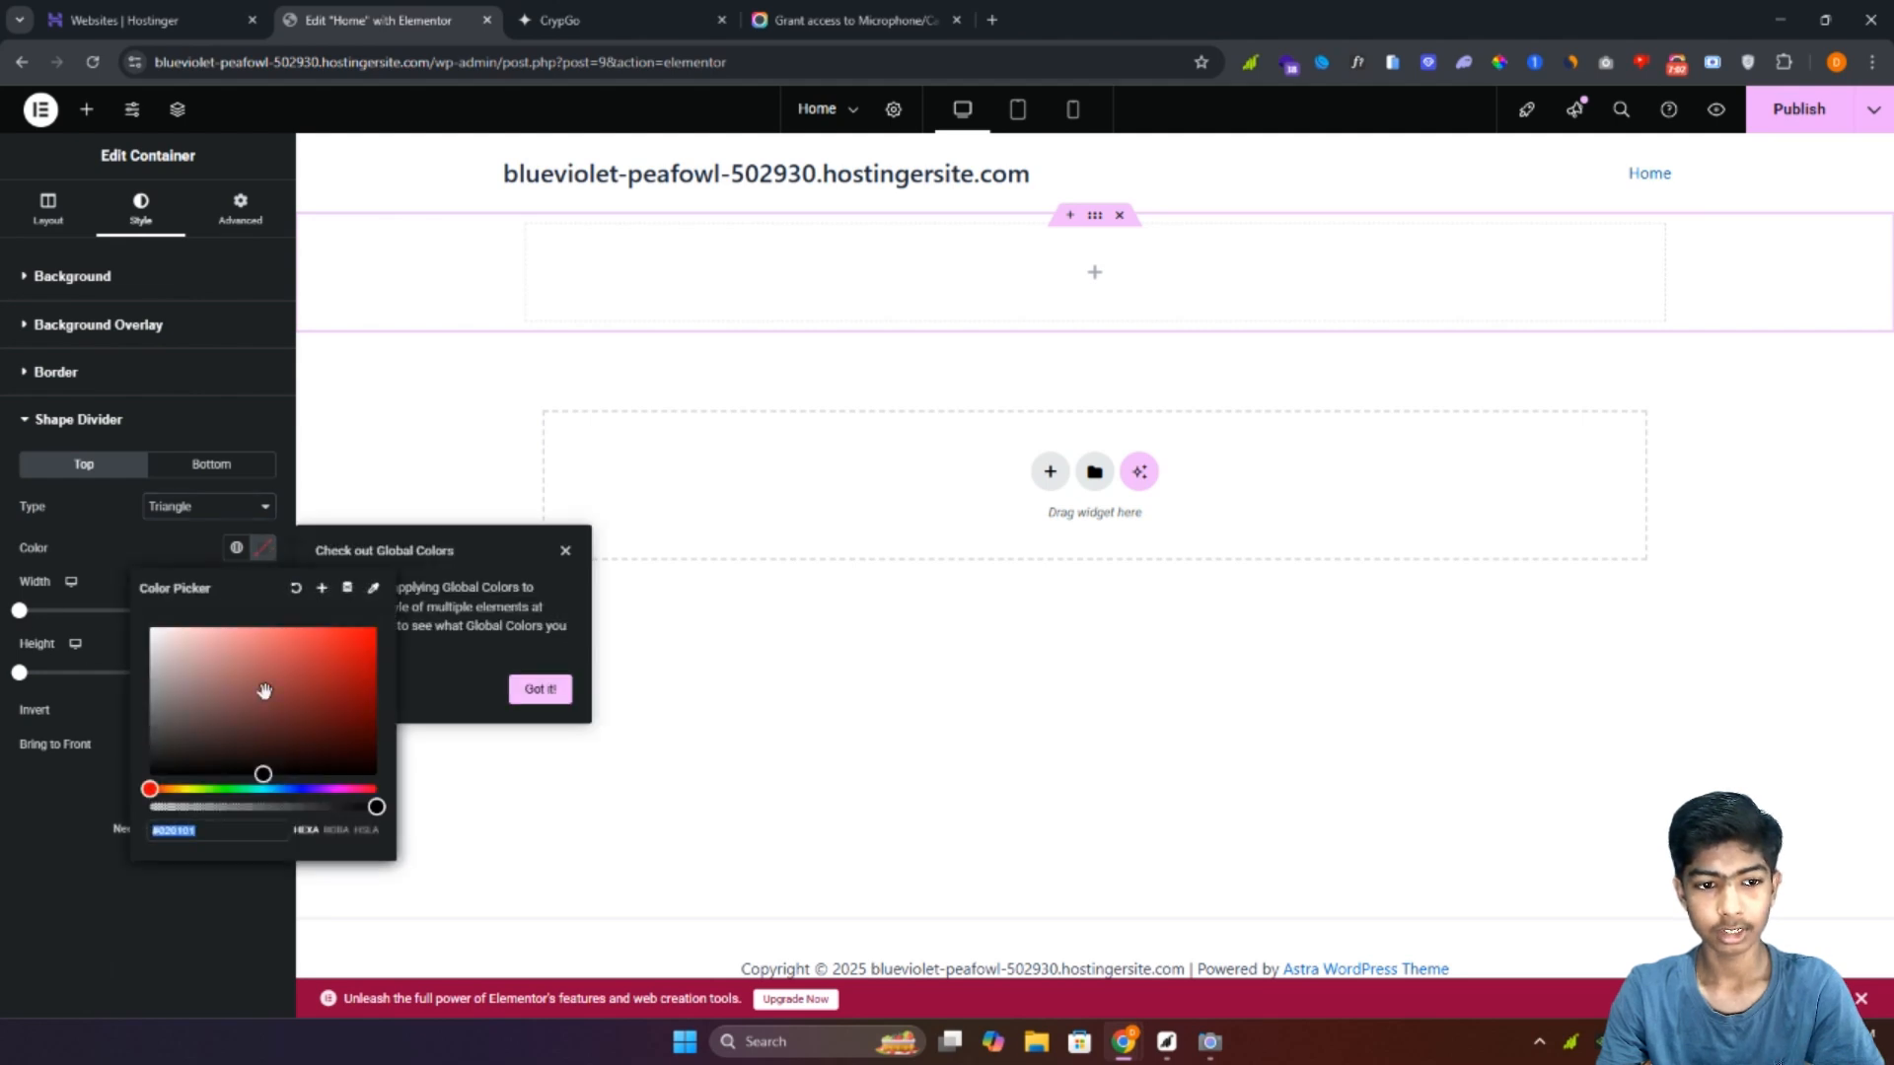
{"action": "left_click_drag", "start_coordinate": [171, 775], "coordinate": [146, 867]}
{"action": "left_click", "coordinate": [68, 866]}
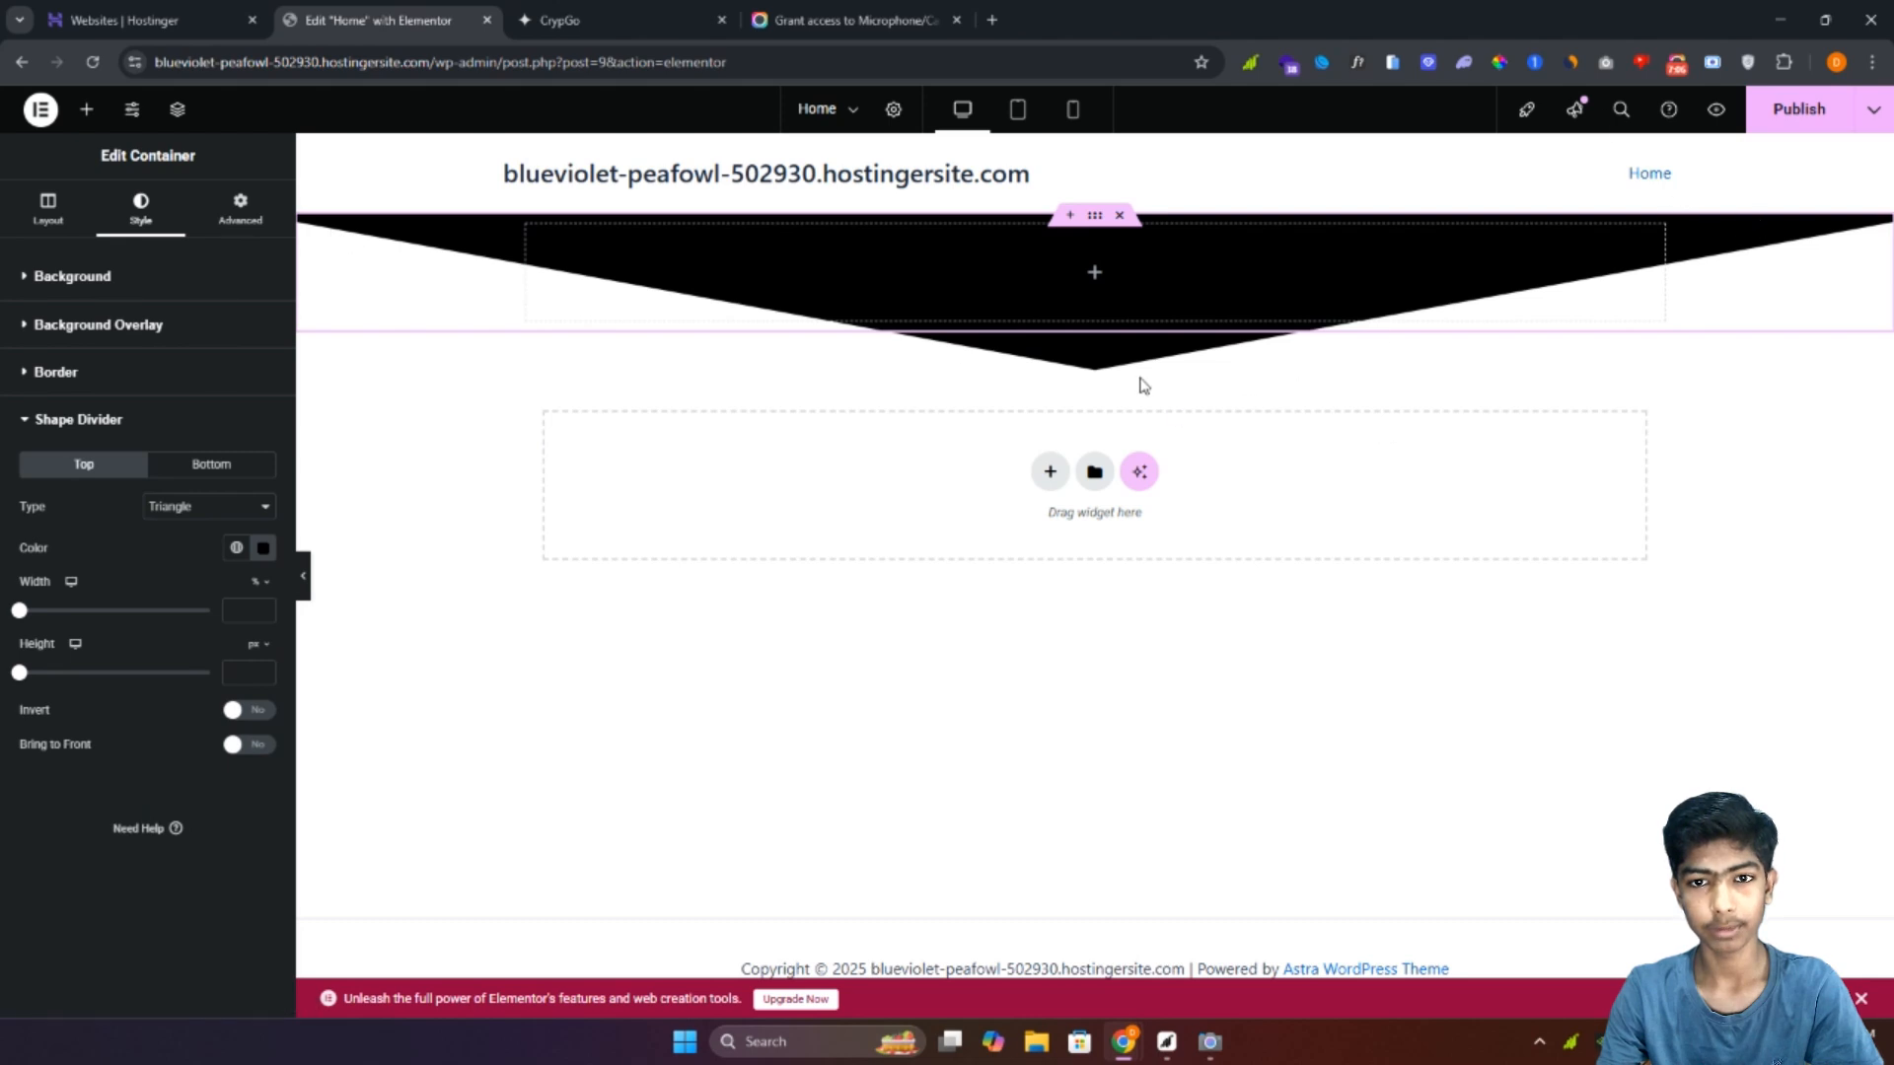
Step: Change the top shape divider to Clouds, turn on Flip and Invert, and try Bring to Front before turning it off again
{"action": "left_click", "coordinate": [174, 515]}
{"action": "left_click", "coordinate": [199, 605]}
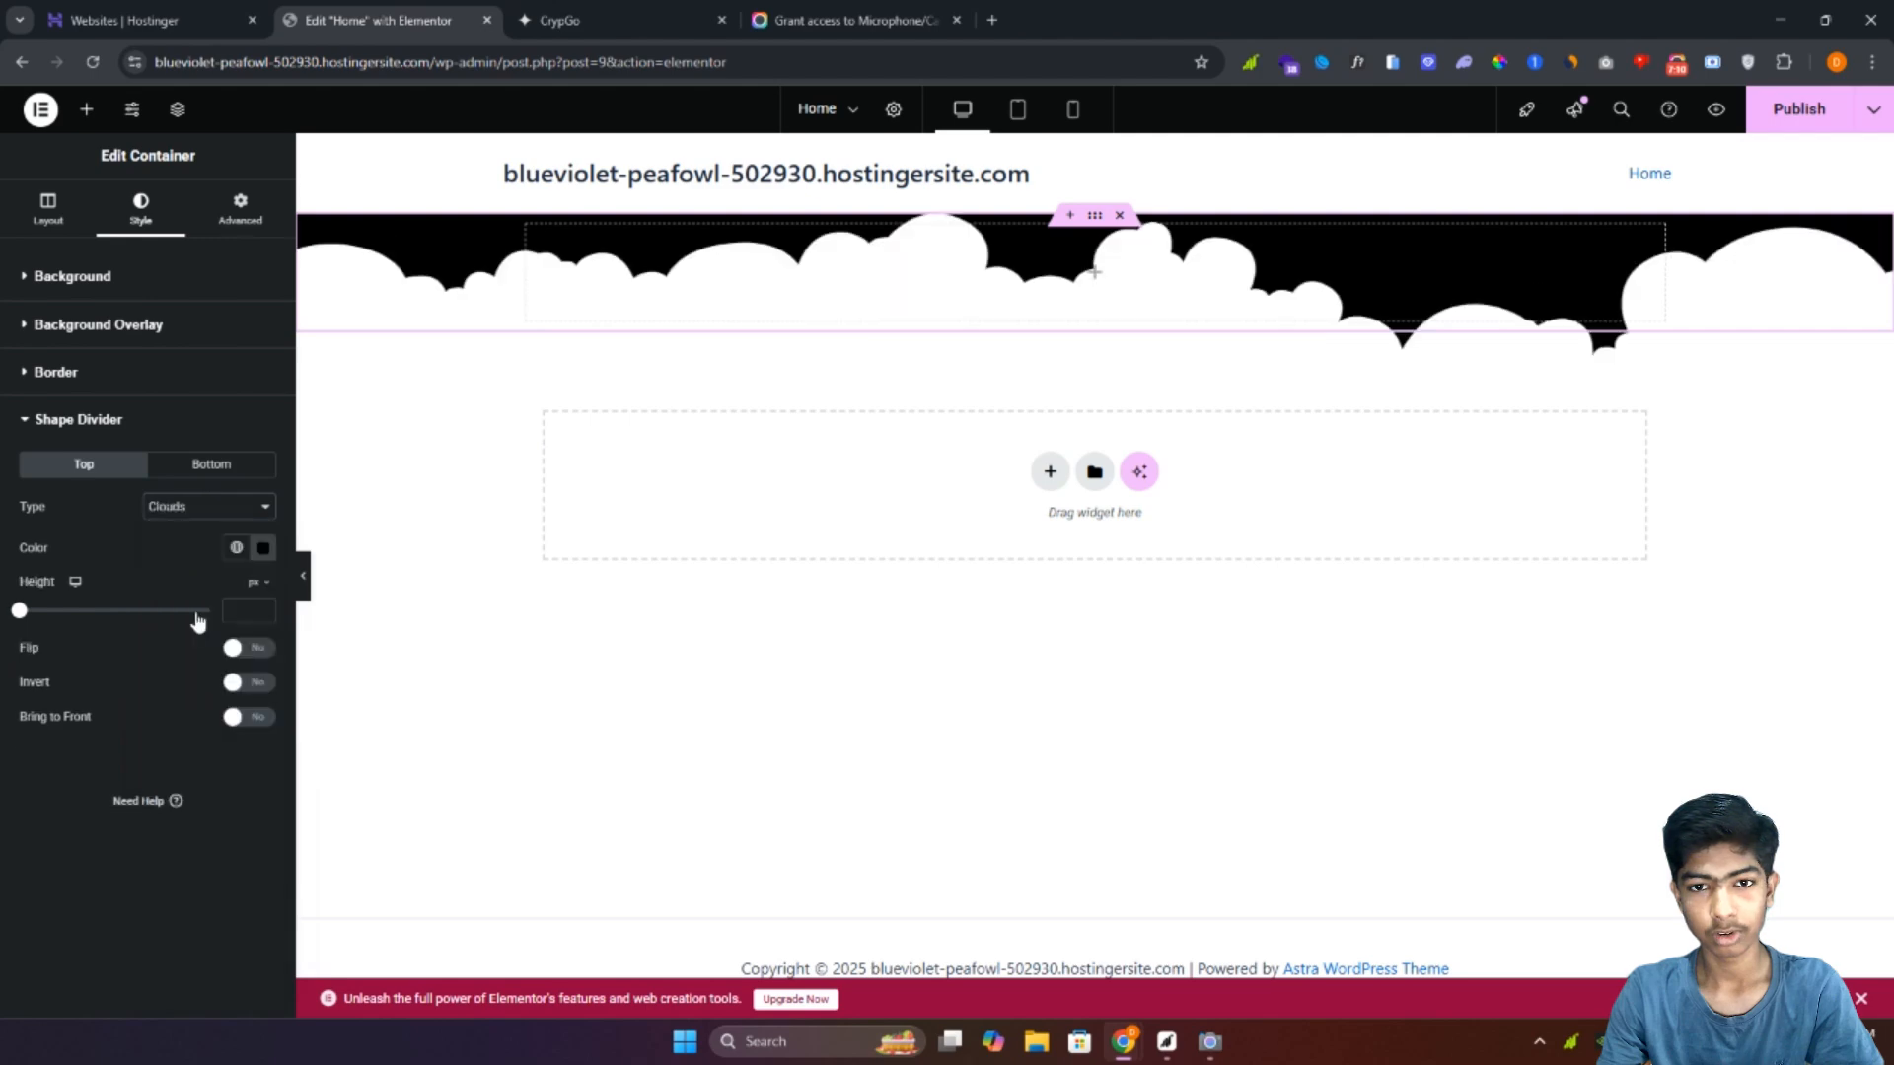
{"action": "left_click", "coordinate": [253, 648]}
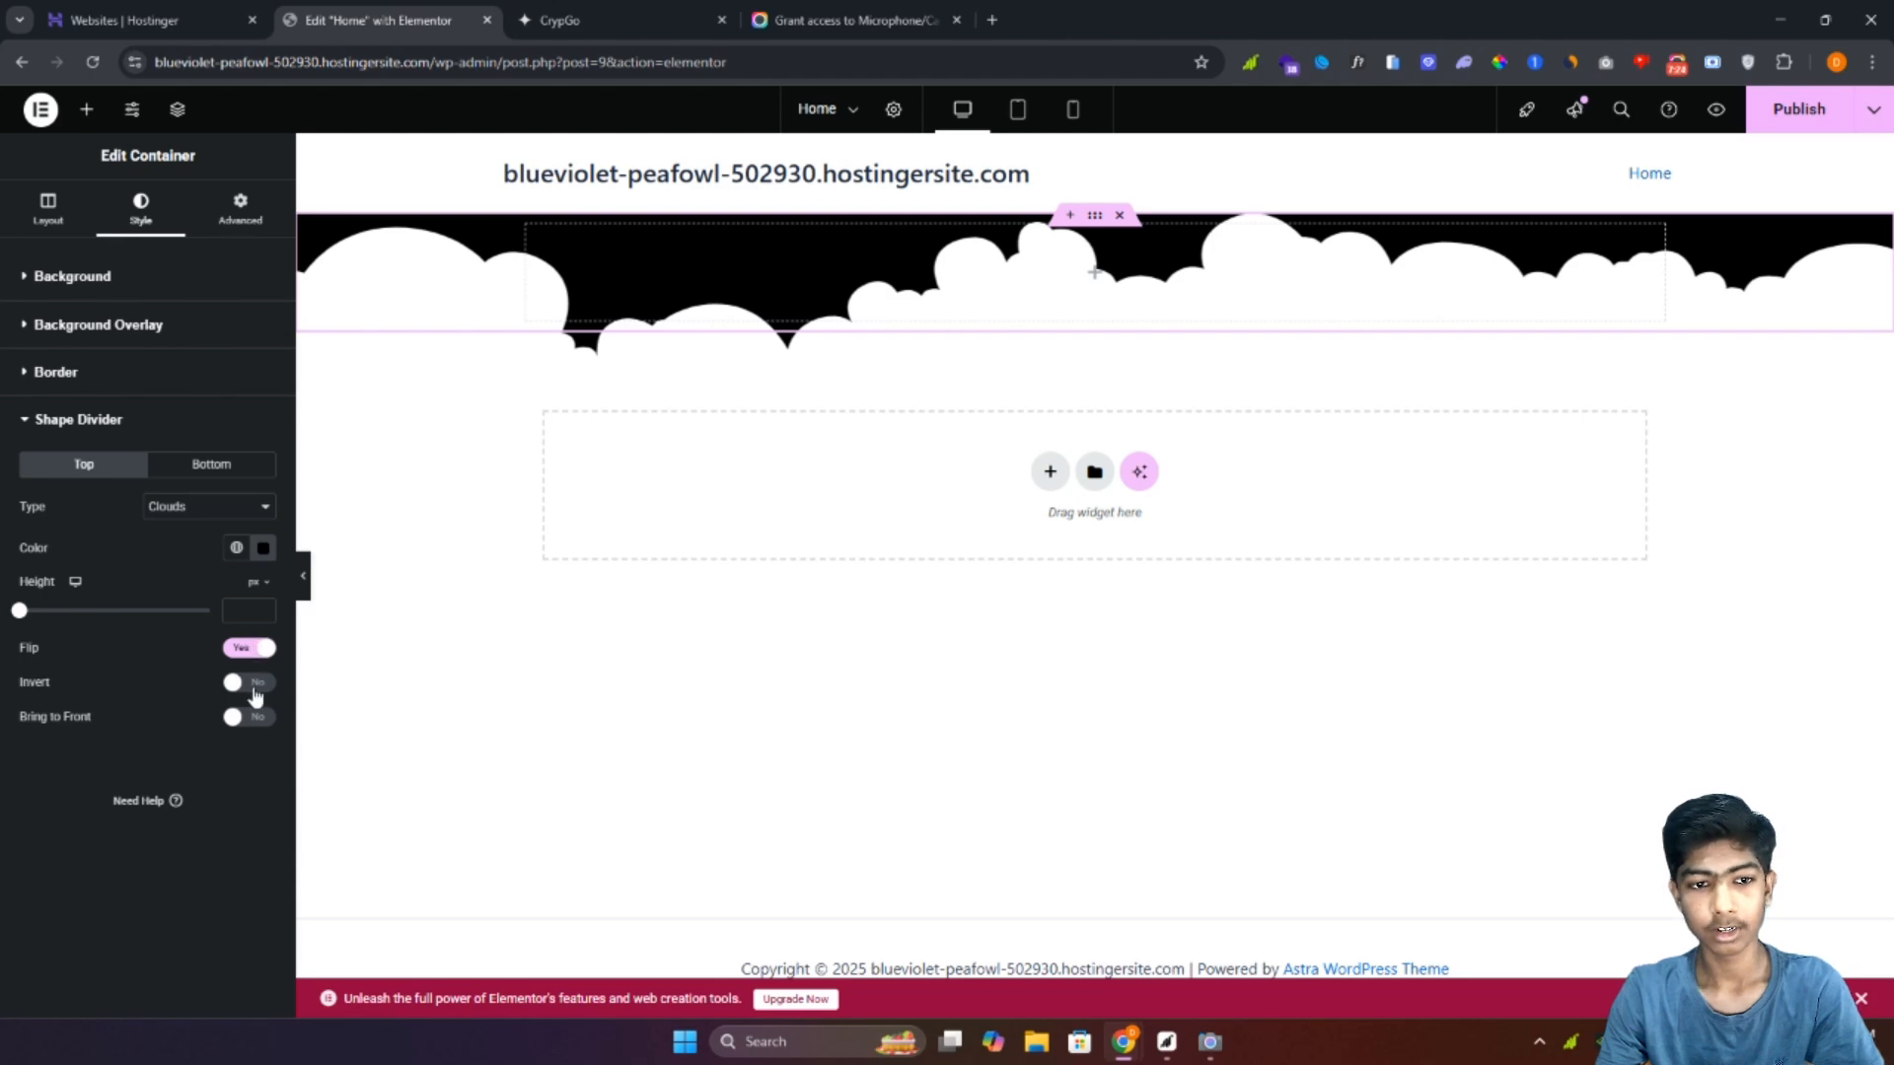
{"action": "left_click", "coordinate": [254, 684]}
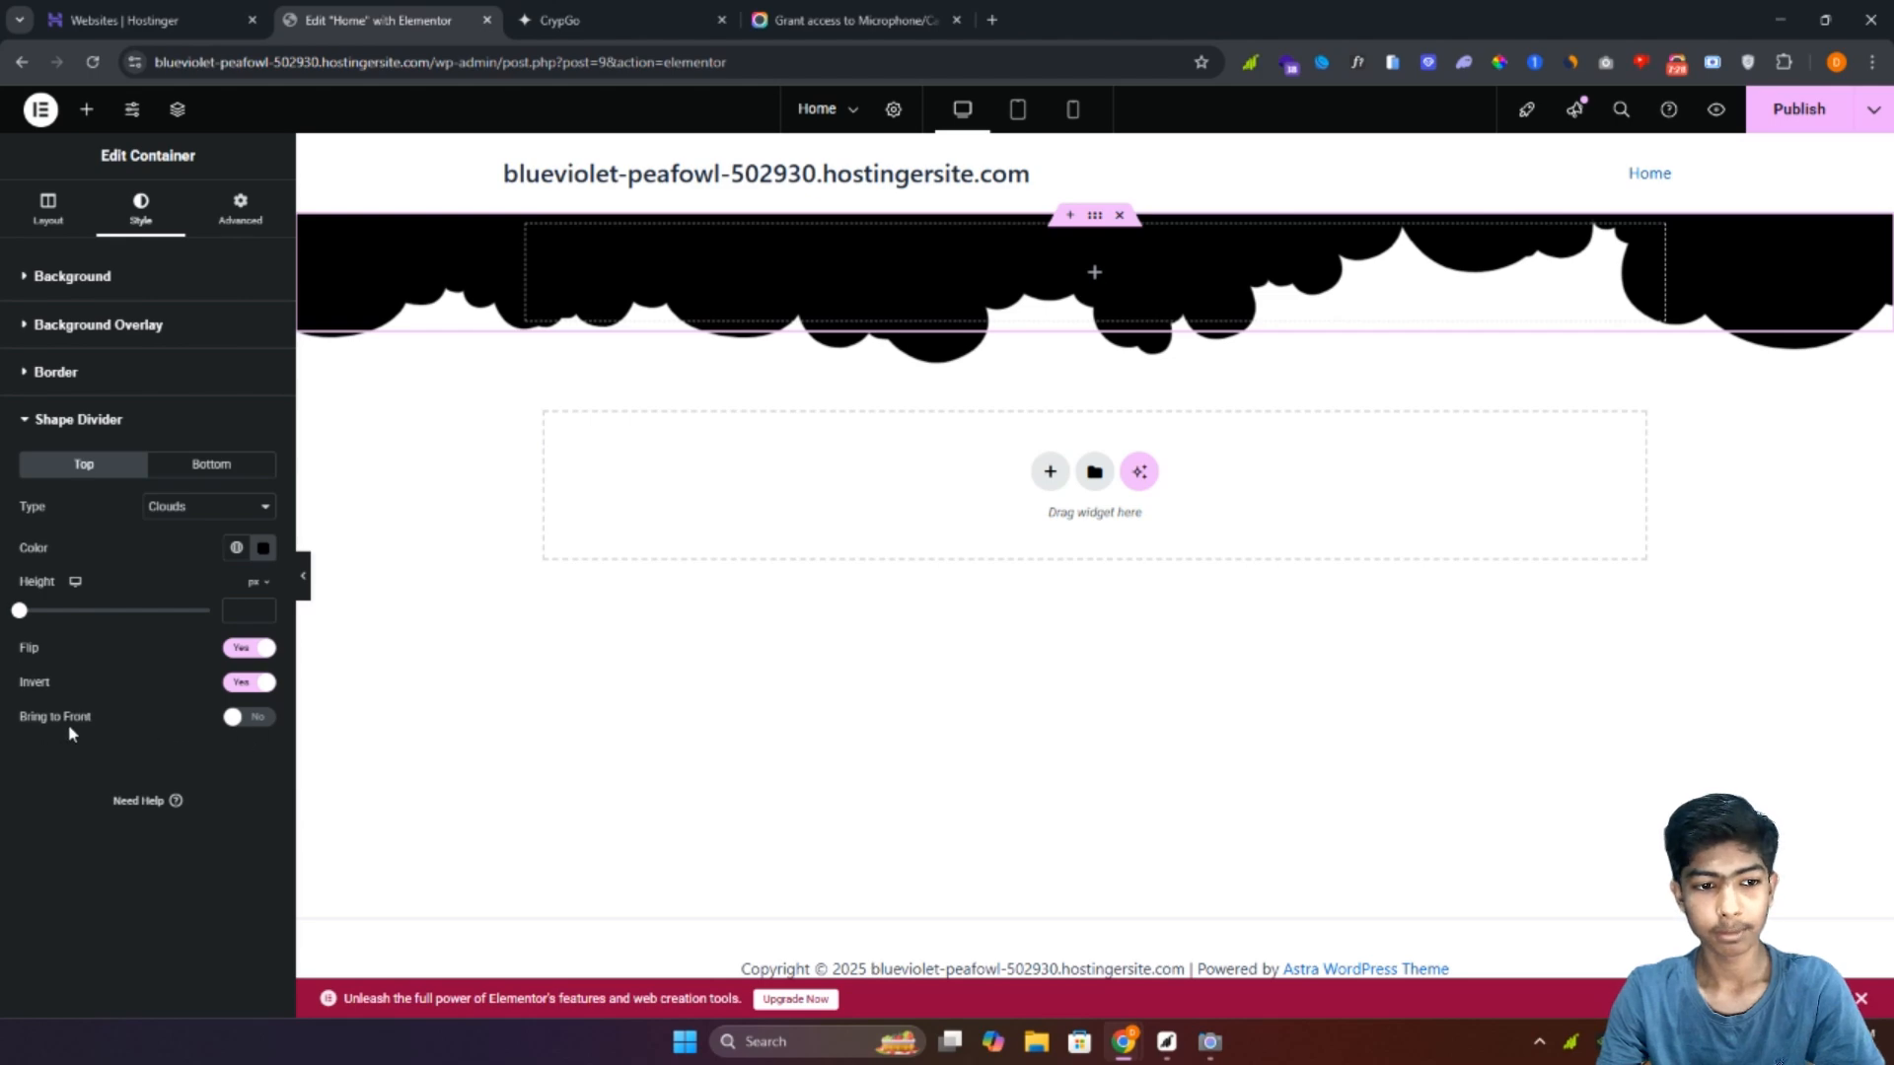
{"action": "left_click", "coordinate": [233, 721]}
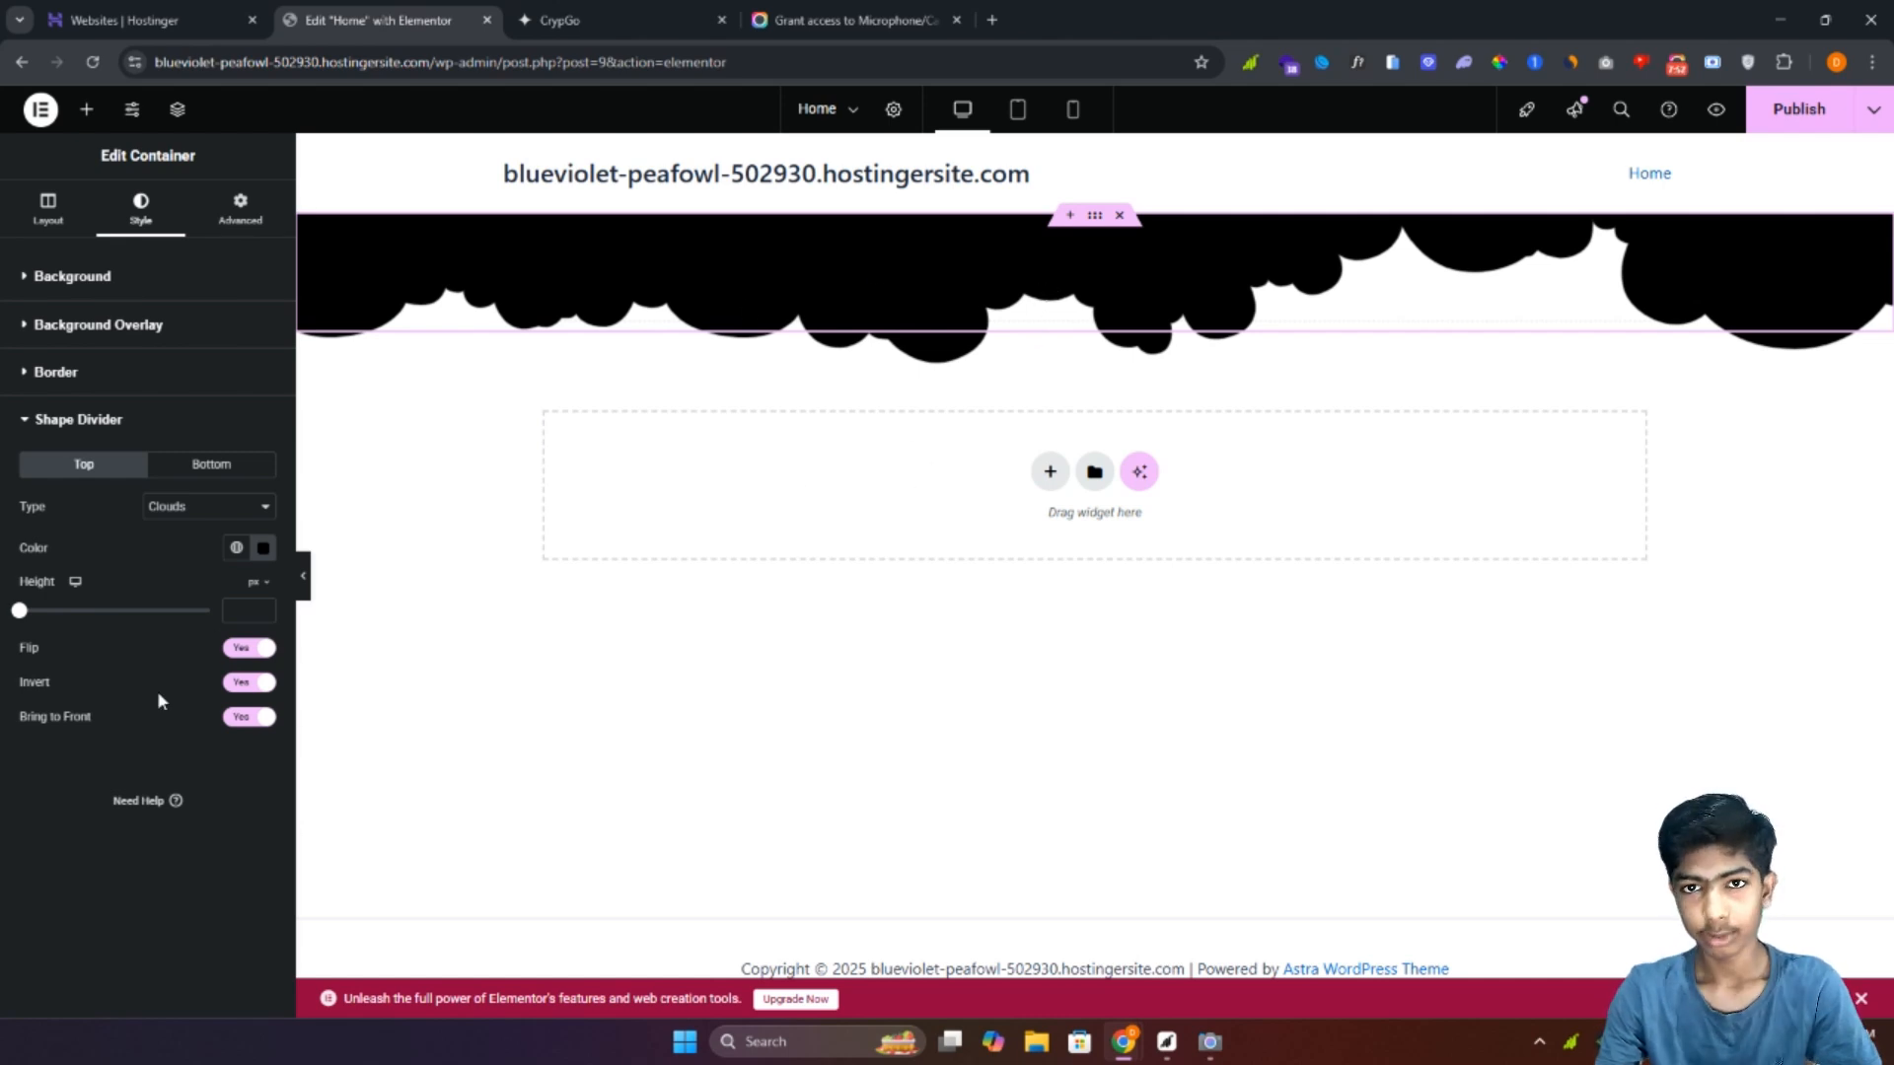
{"action": "left_click", "coordinate": [251, 719]}
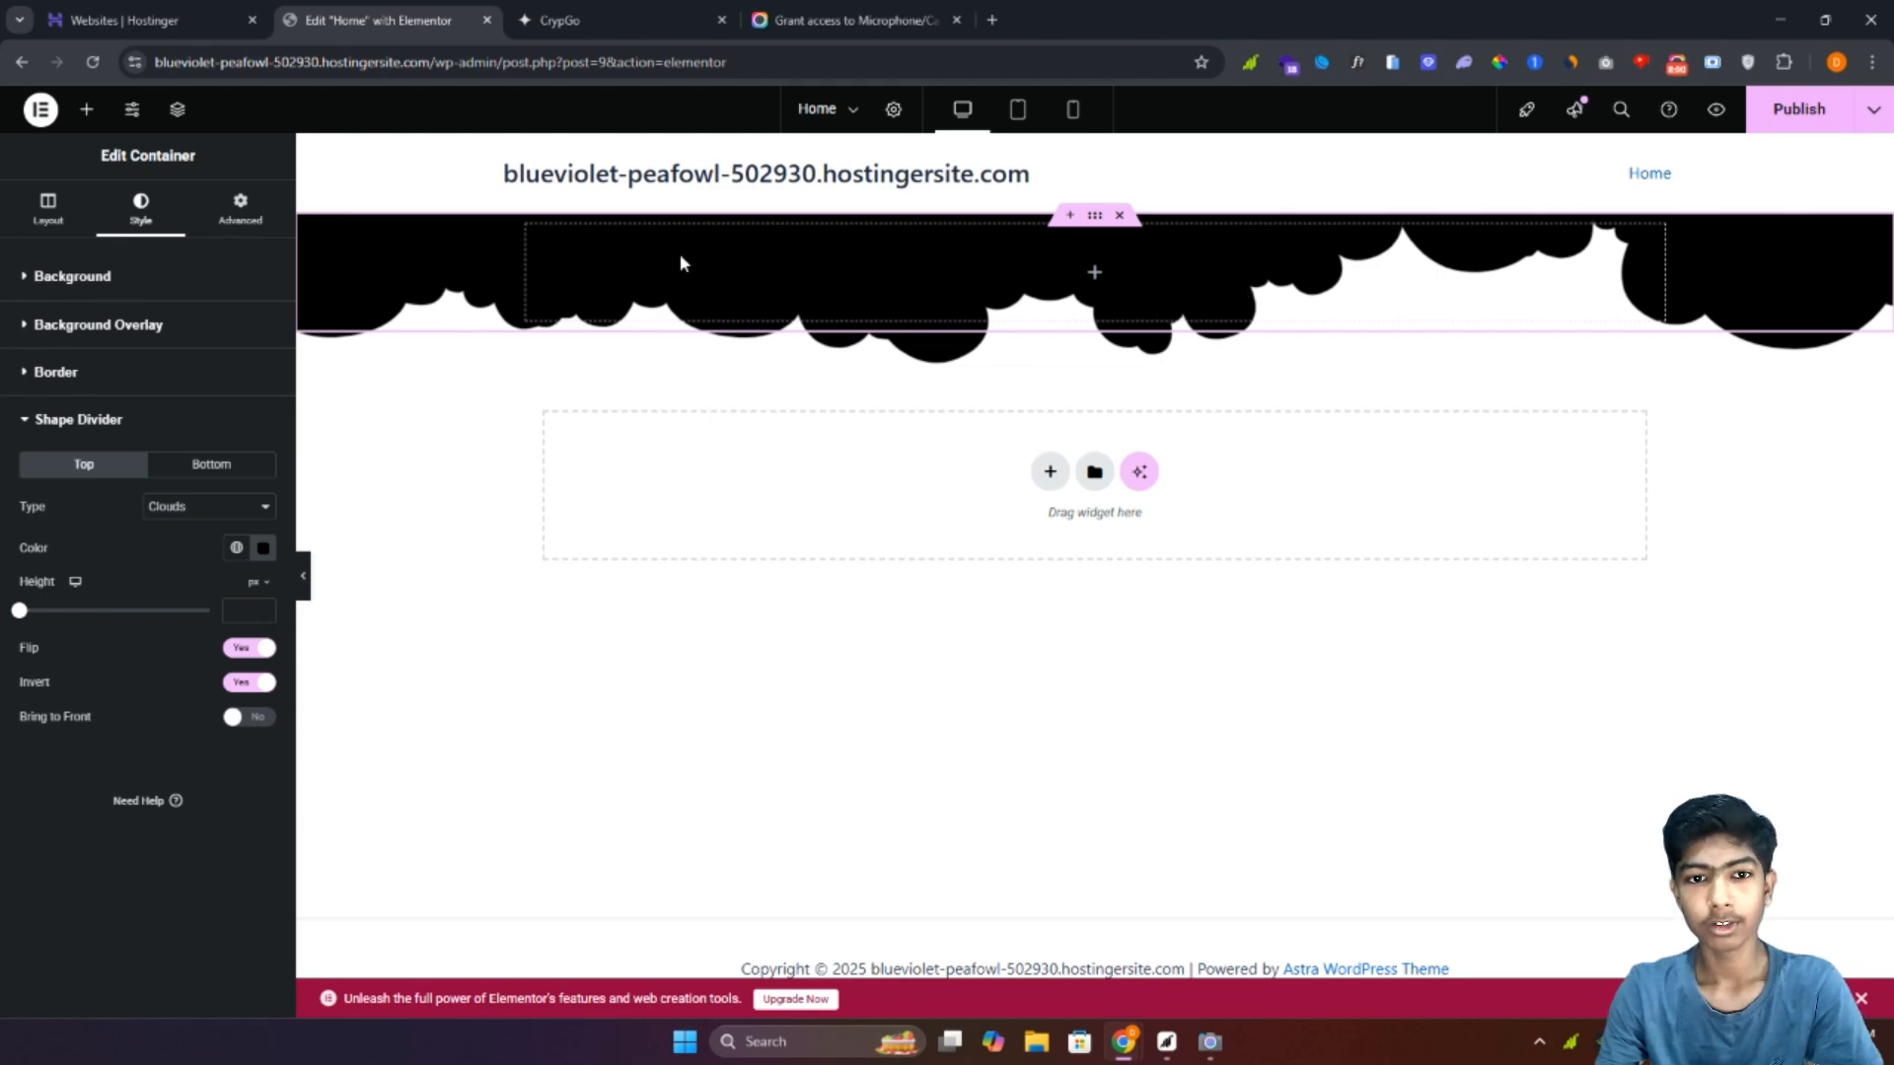
Step: Return to the Elementor widget list and delete the container from the Home page
{"action": "left_click", "coordinate": [84, 109]}
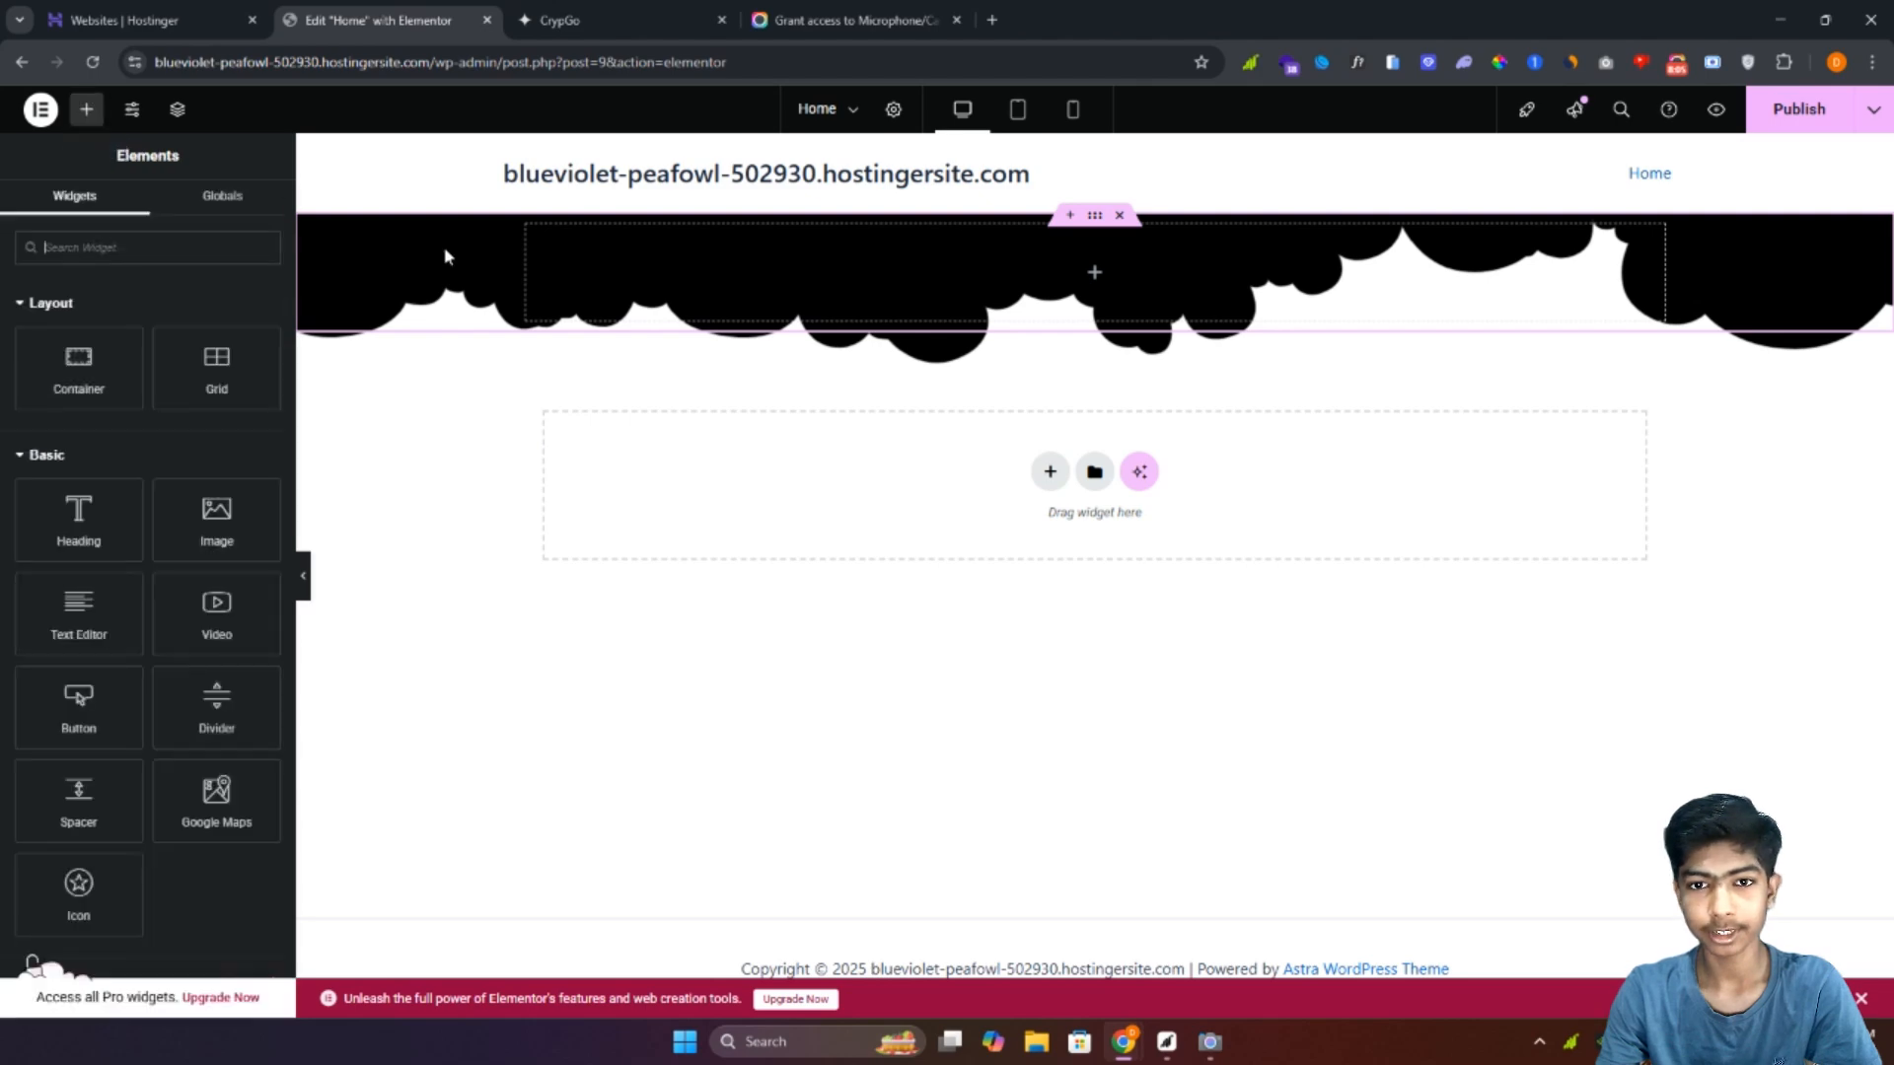
{"action": "left_click", "coordinate": [1124, 217]}
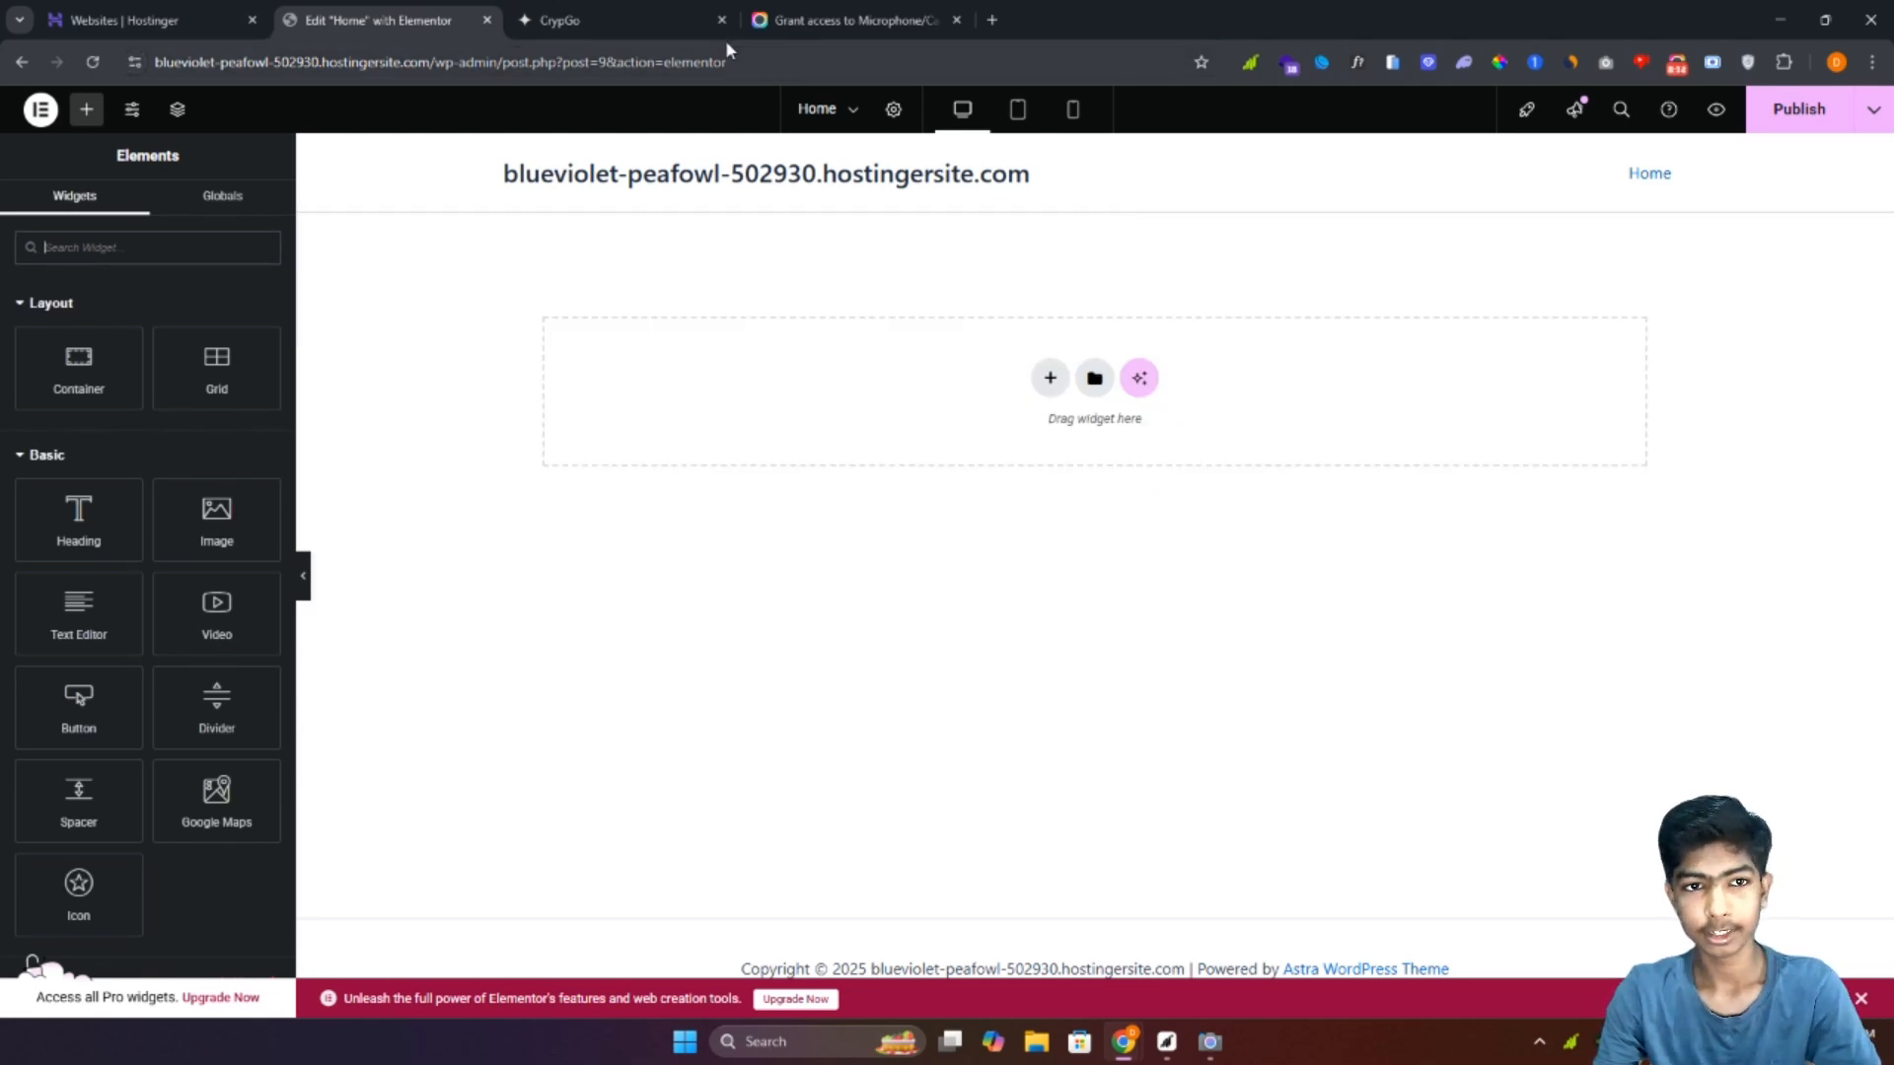
Step: Switch to the CrypGo reference page and examine its hero section's tagline, headline, buttons and store badges
{"action": "left_click", "coordinate": [636, 18]}
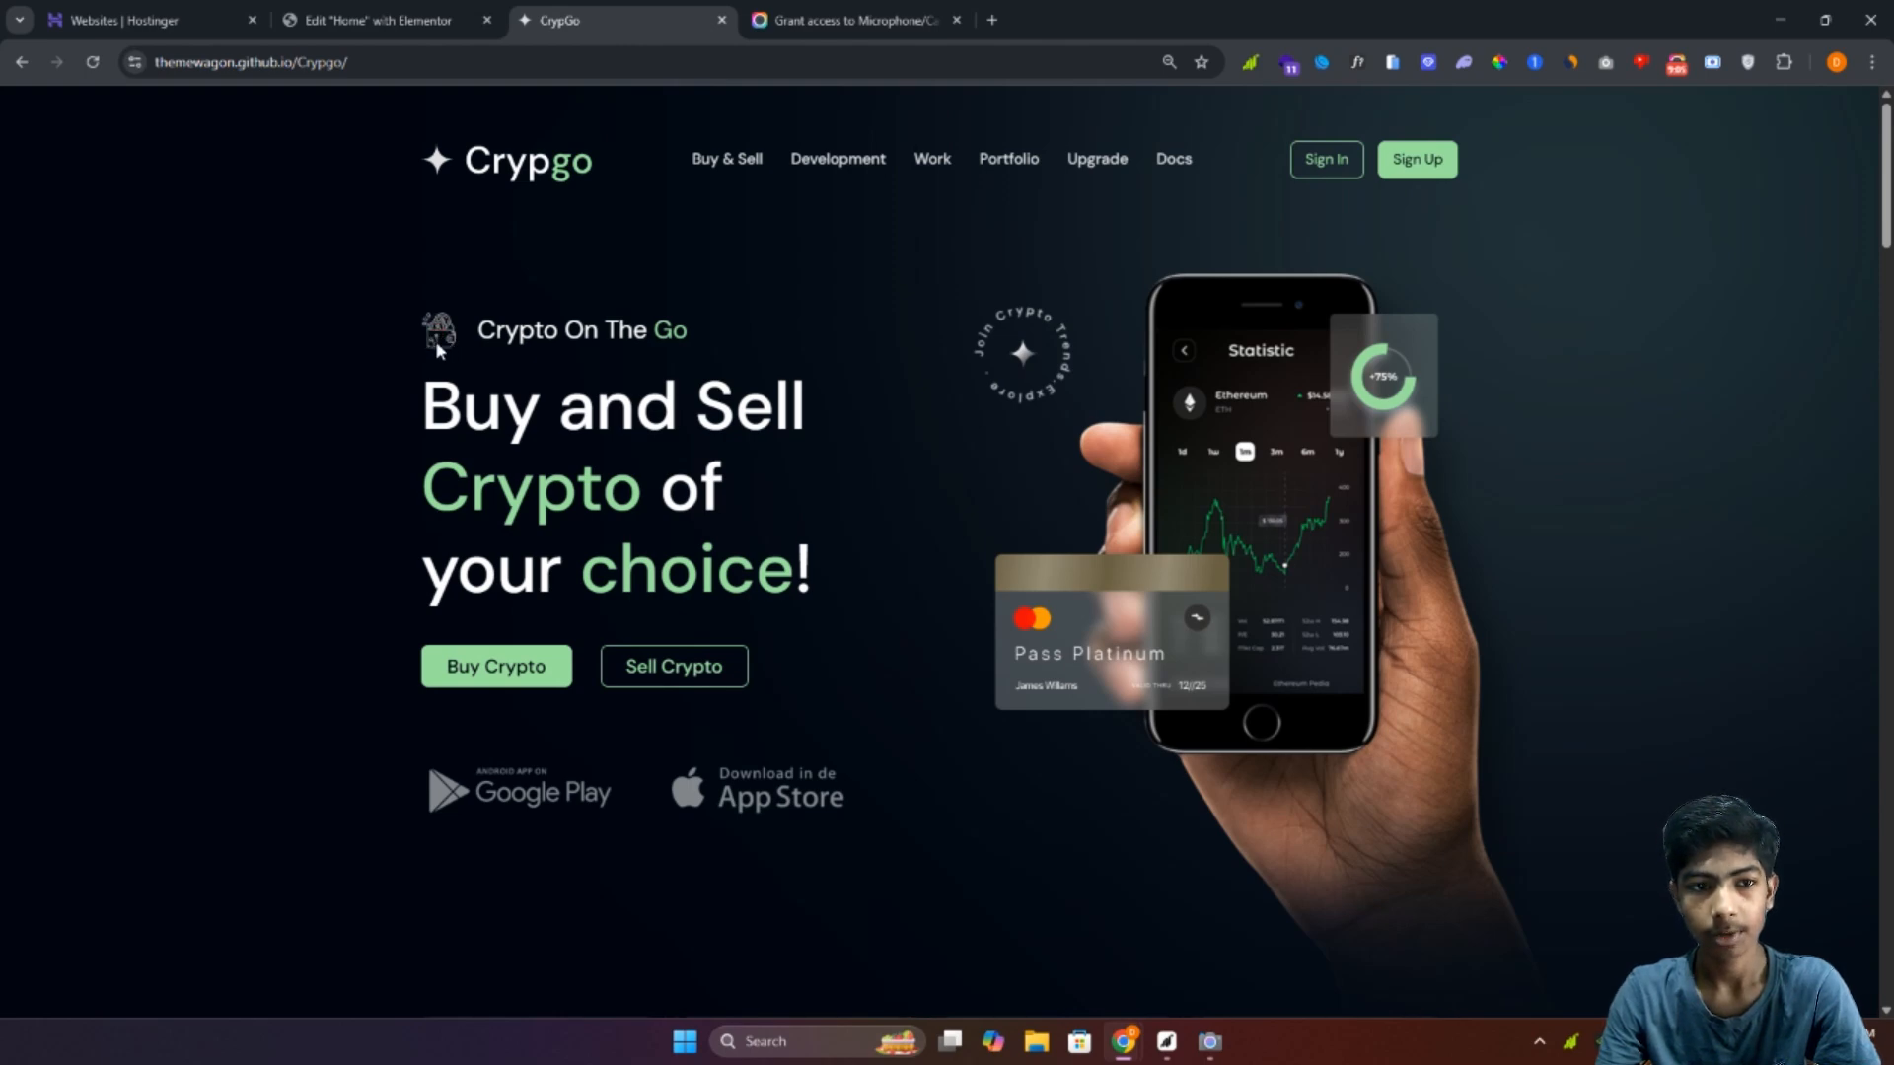
{"action": "left_click_drag", "start_coordinate": [480, 330], "coordinate": [730, 340]}
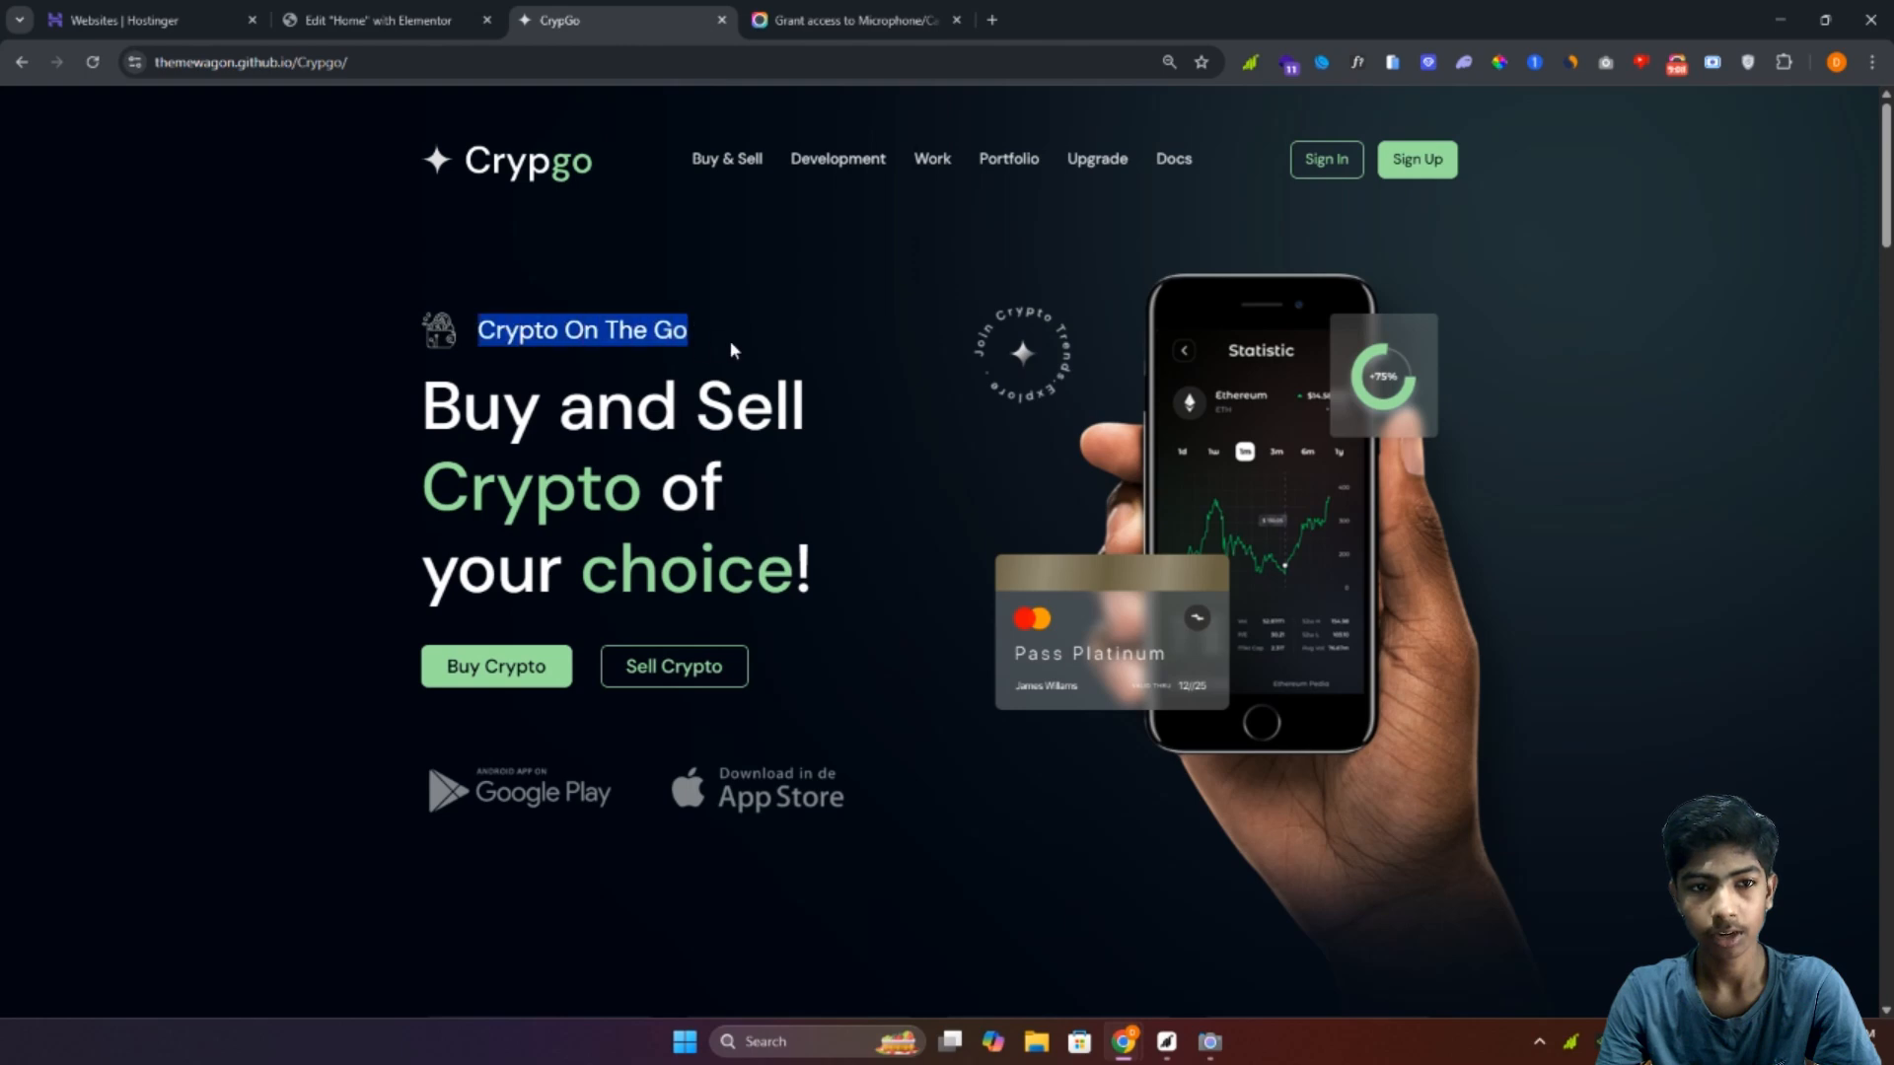
{"action": "left_click", "coordinate": [427, 404]}
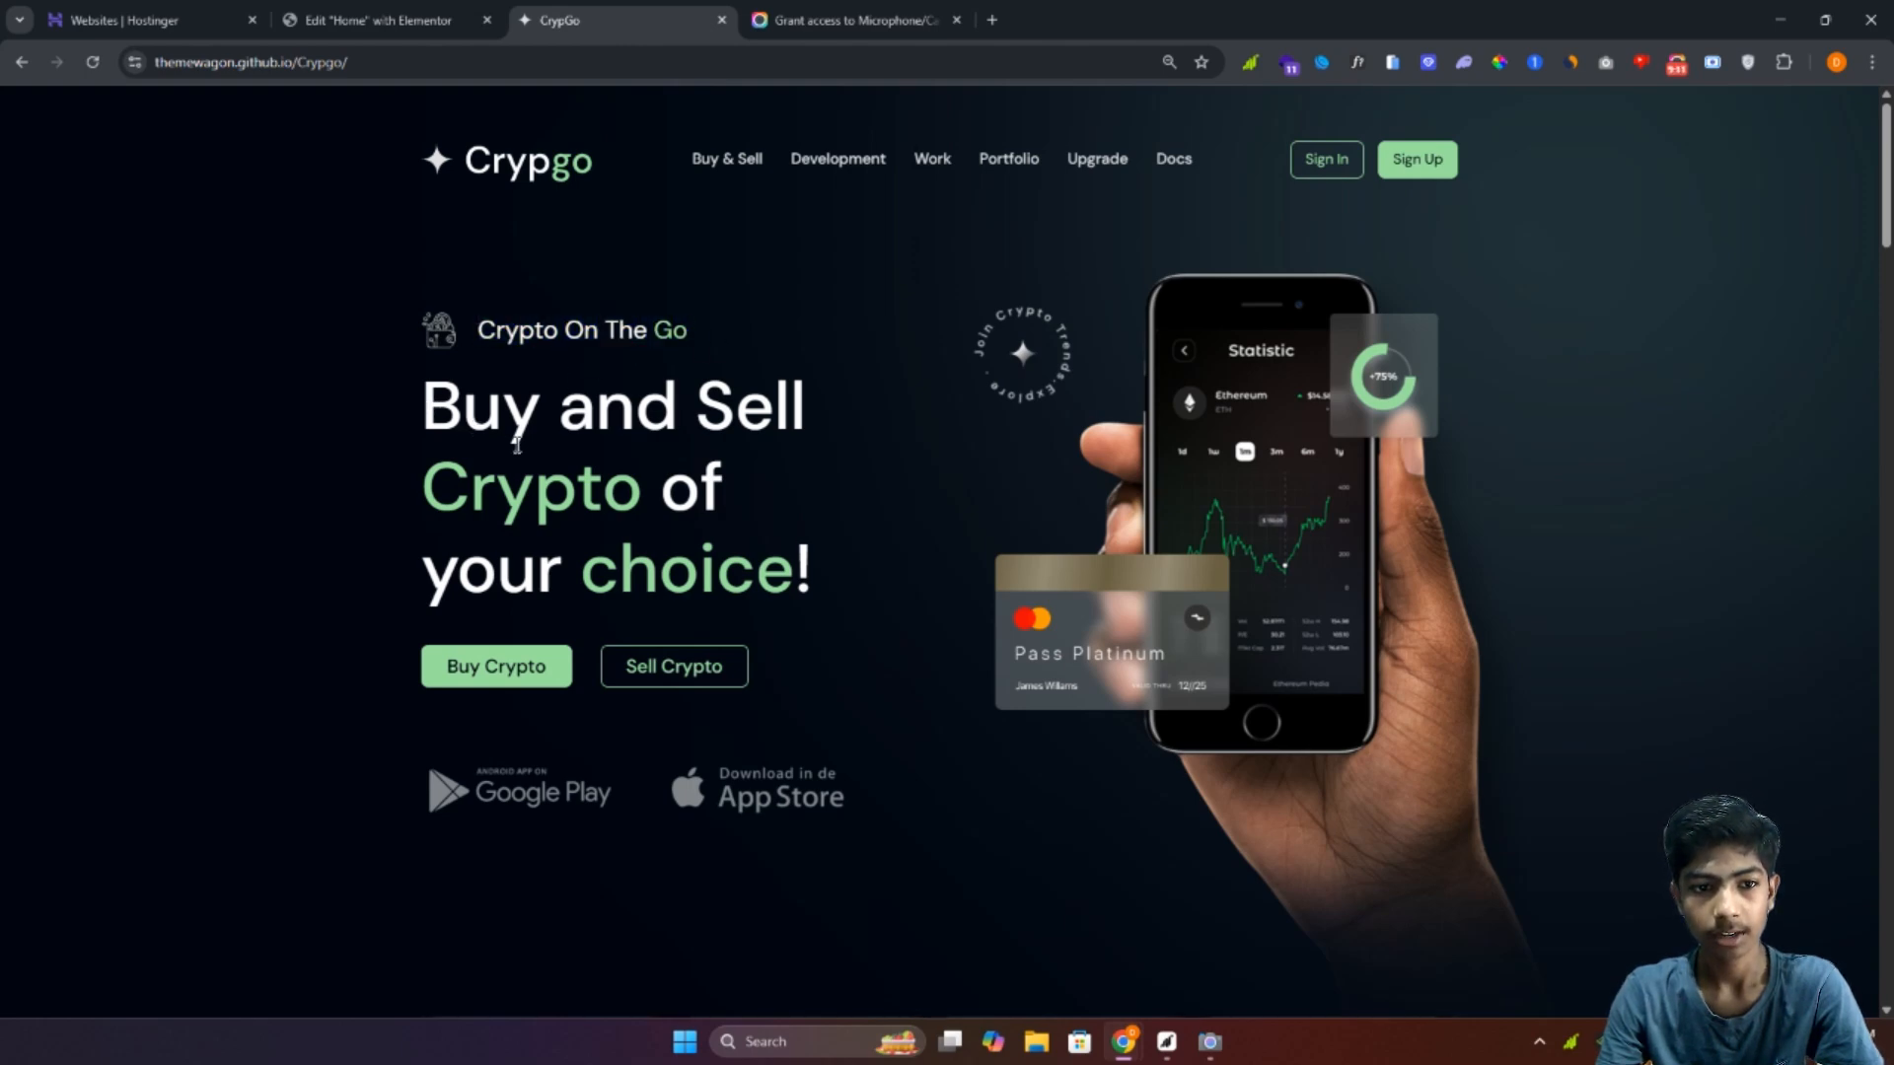
{"action": "left_click_drag", "start_coordinate": [436, 406], "coordinate": [604, 483]}
{"action": "left_click", "coordinate": [475, 413]}
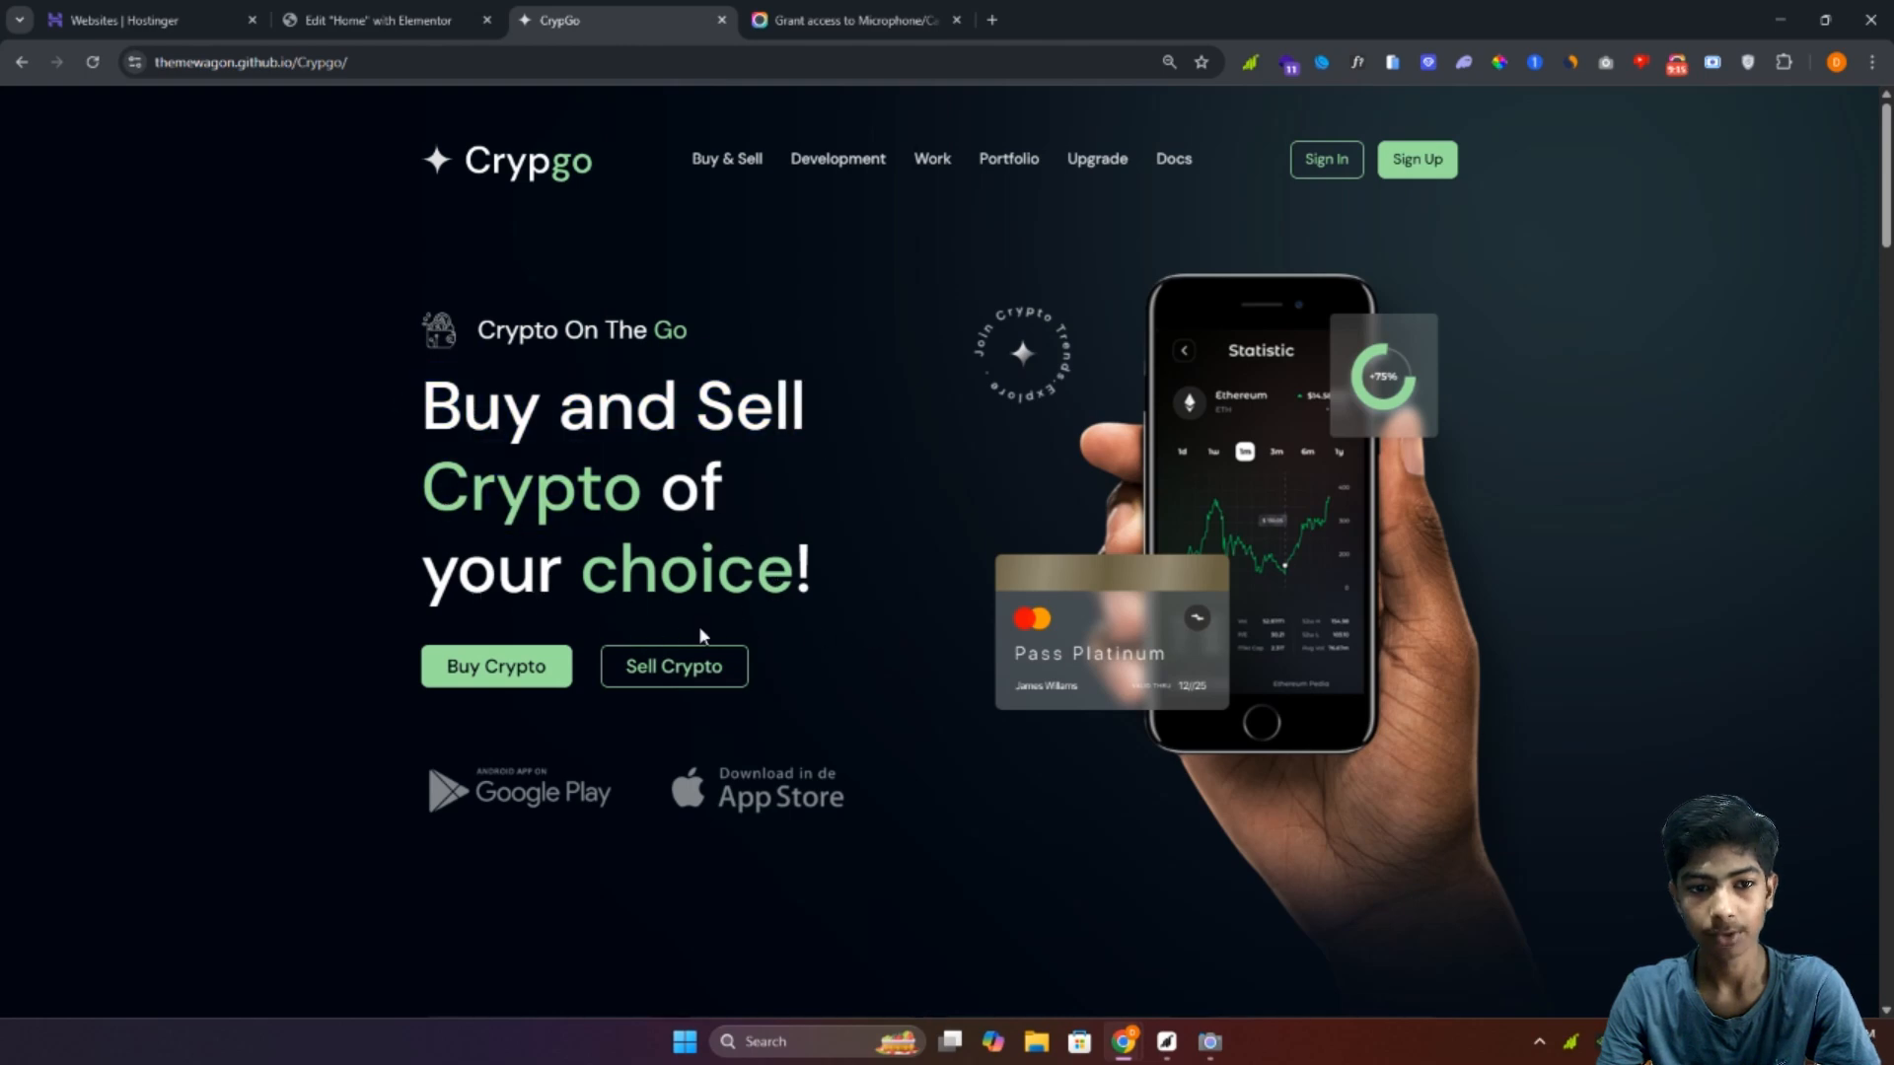
{"action": "left_click_drag", "start_coordinate": [642, 544], "coordinate": [422, 464]}
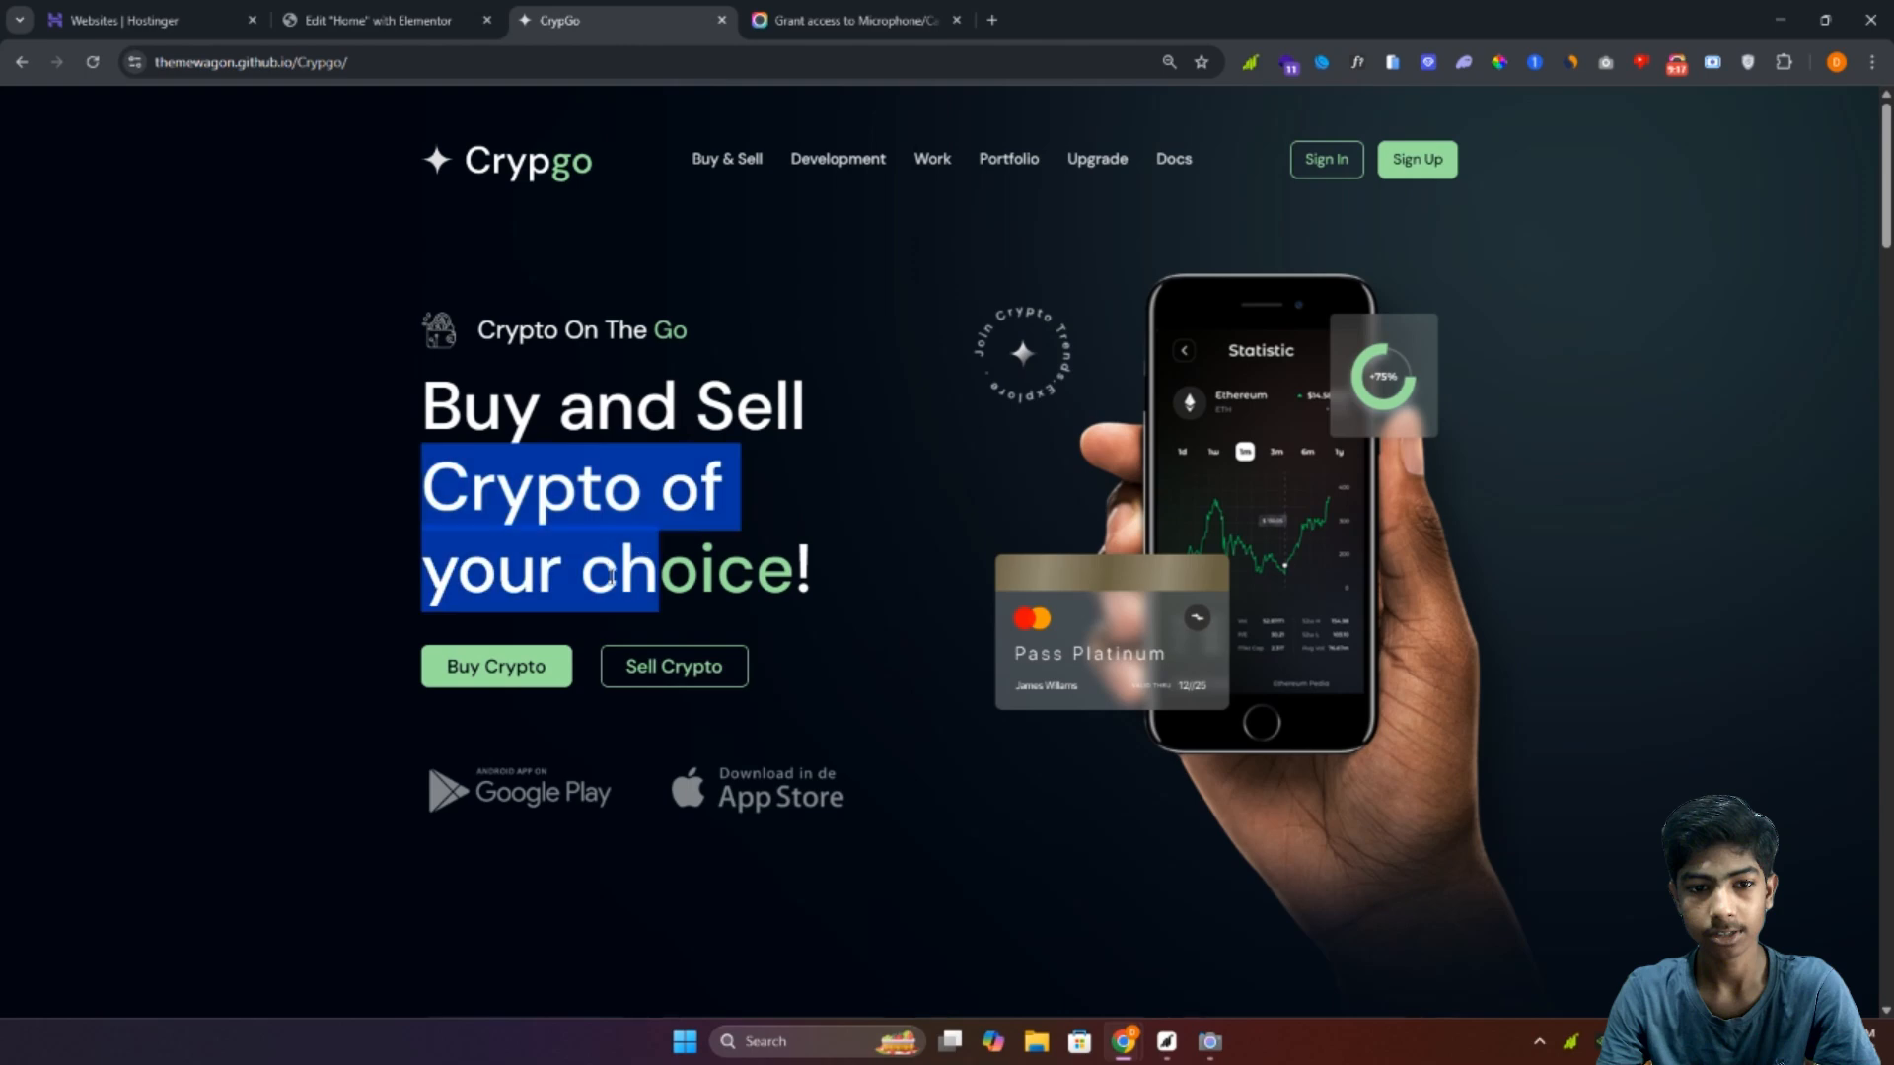
{"action": "left_click", "coordinate": [739, 573]}
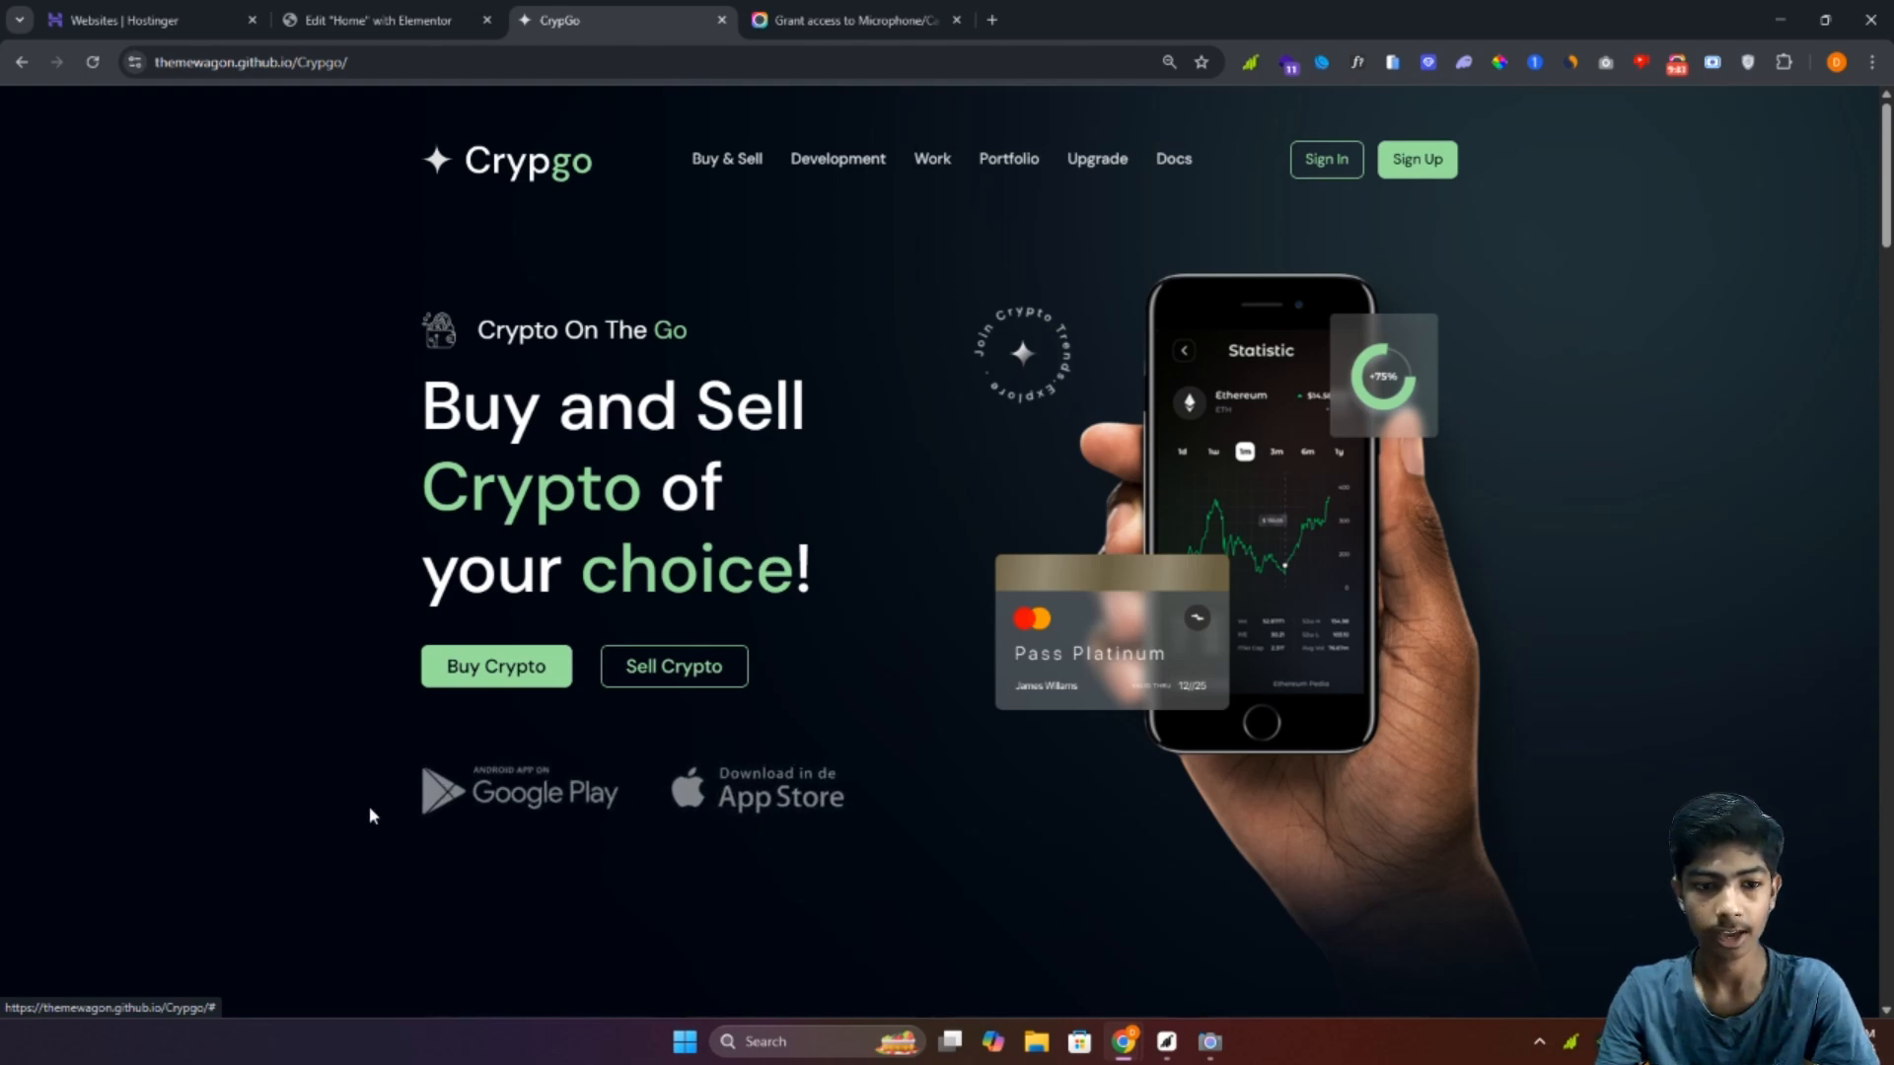
Step: Examine the CrypGo page's coin price cards and "Work with us" section, and return to the hero section
{"action": "scroll", "coordinate": [360, 814], "scroll_direction": "down", "scroll_amount": 3}
{"action": "scroll", "coordinate": [358, 807], "scroll_direction": "down", "scroll_amount": 3}
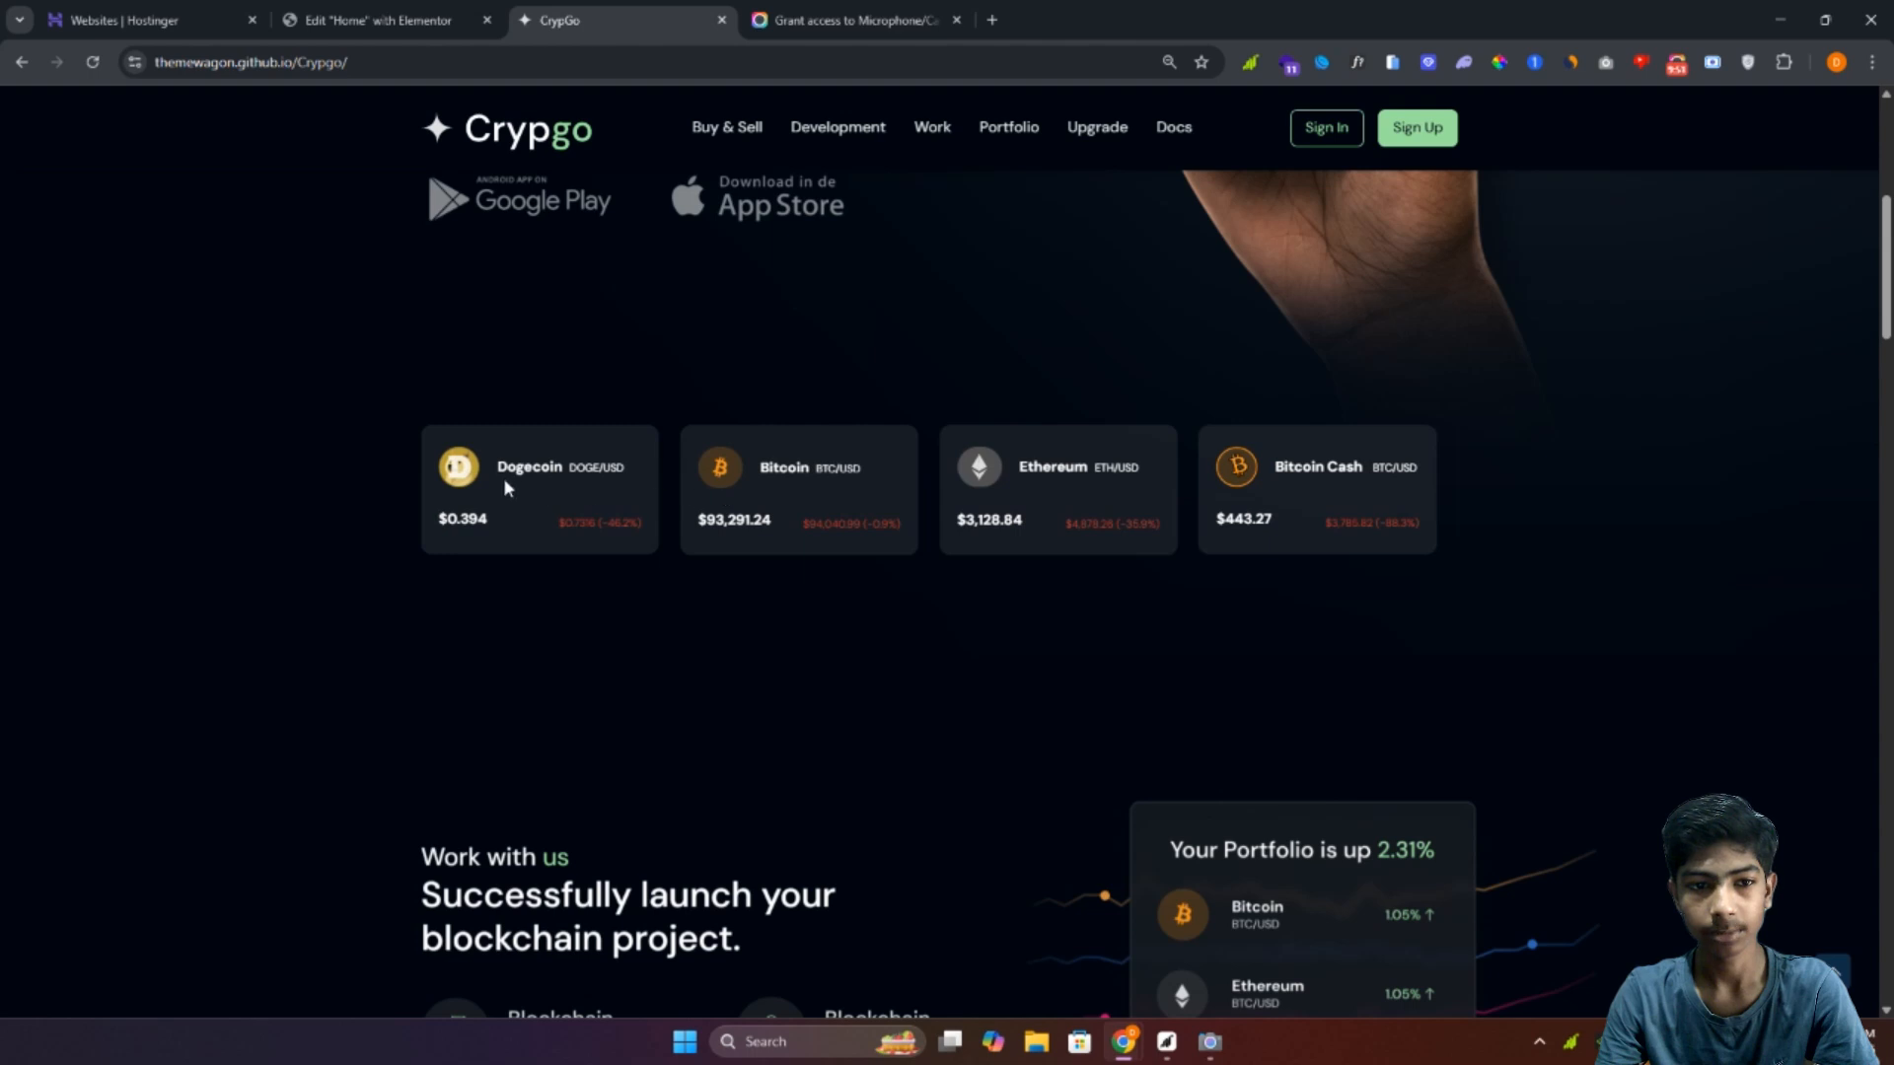
{"action": "scroll", "coordinate": [766, 483], "scroll_direction": "down", "scroll_amount": 3}
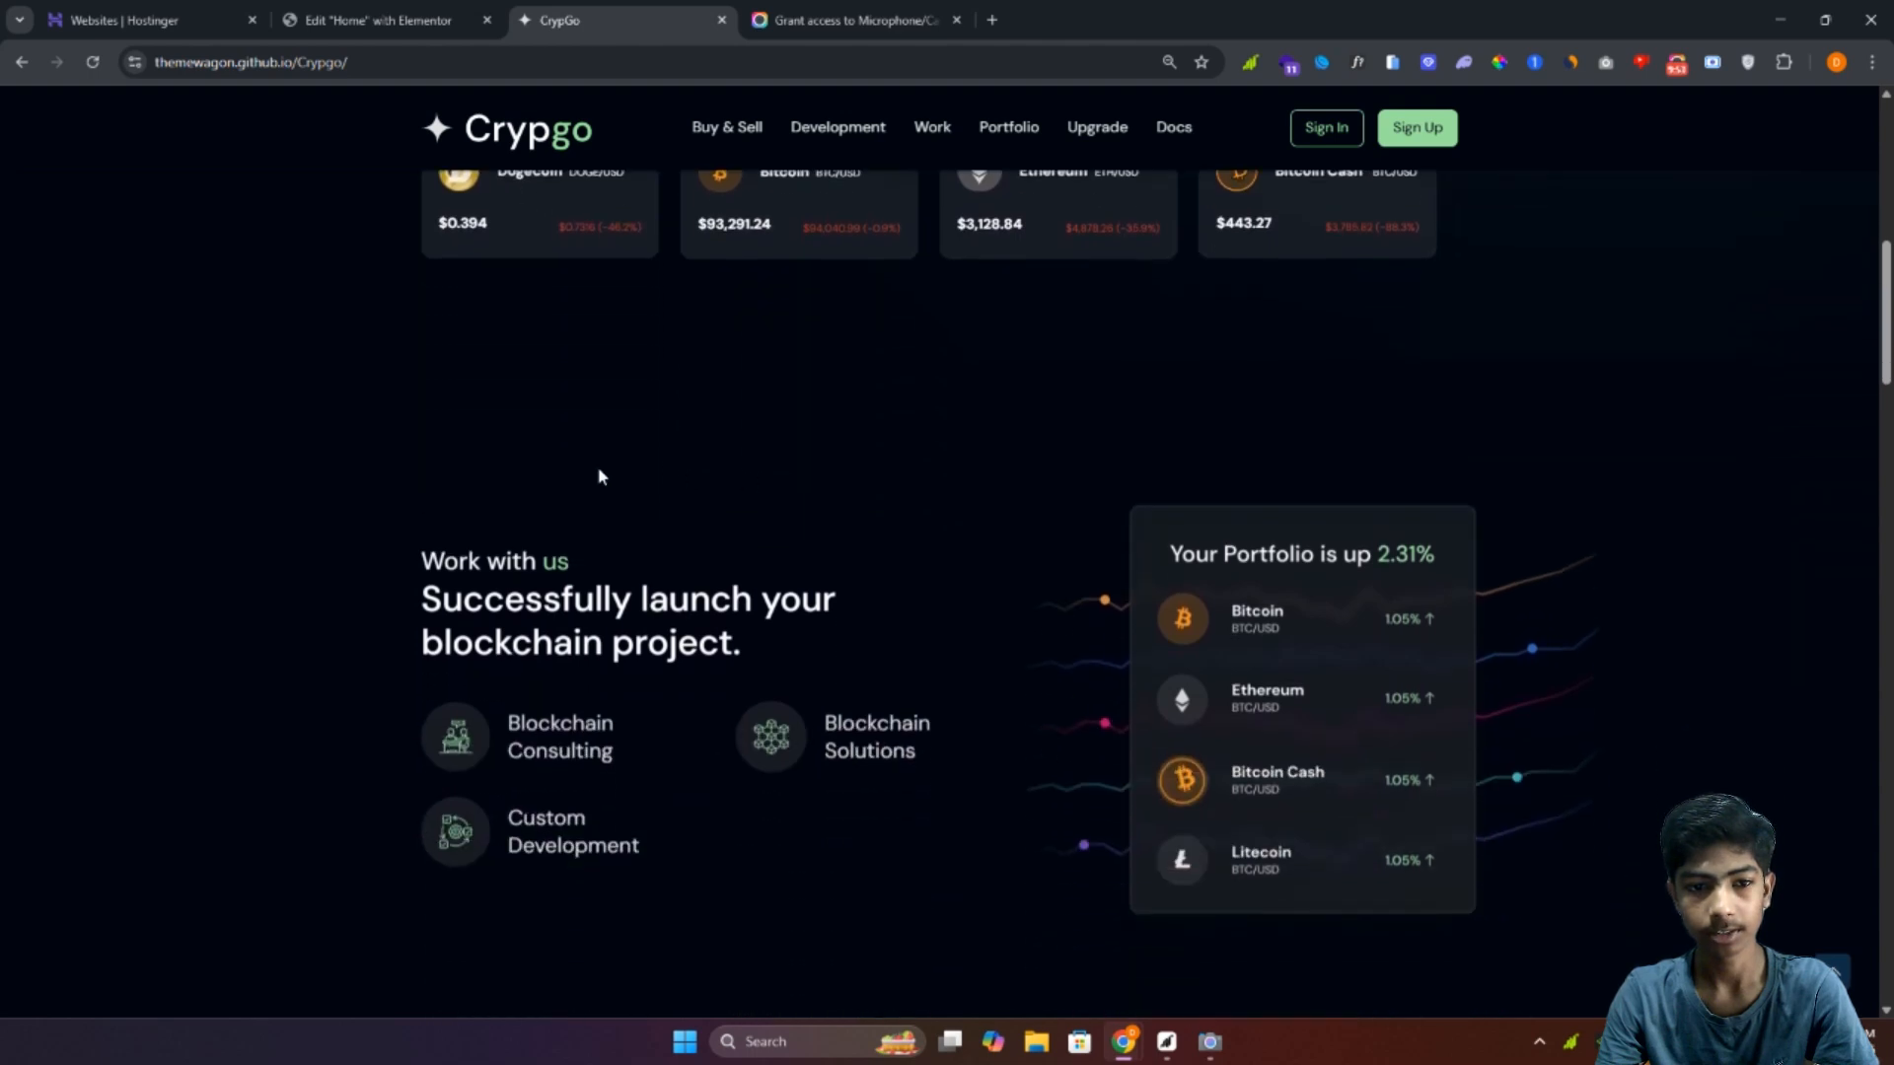
{"action": "scroll", "coordinate": [592, 479], "scroll_direction": "down", "scroll_amount": 2}
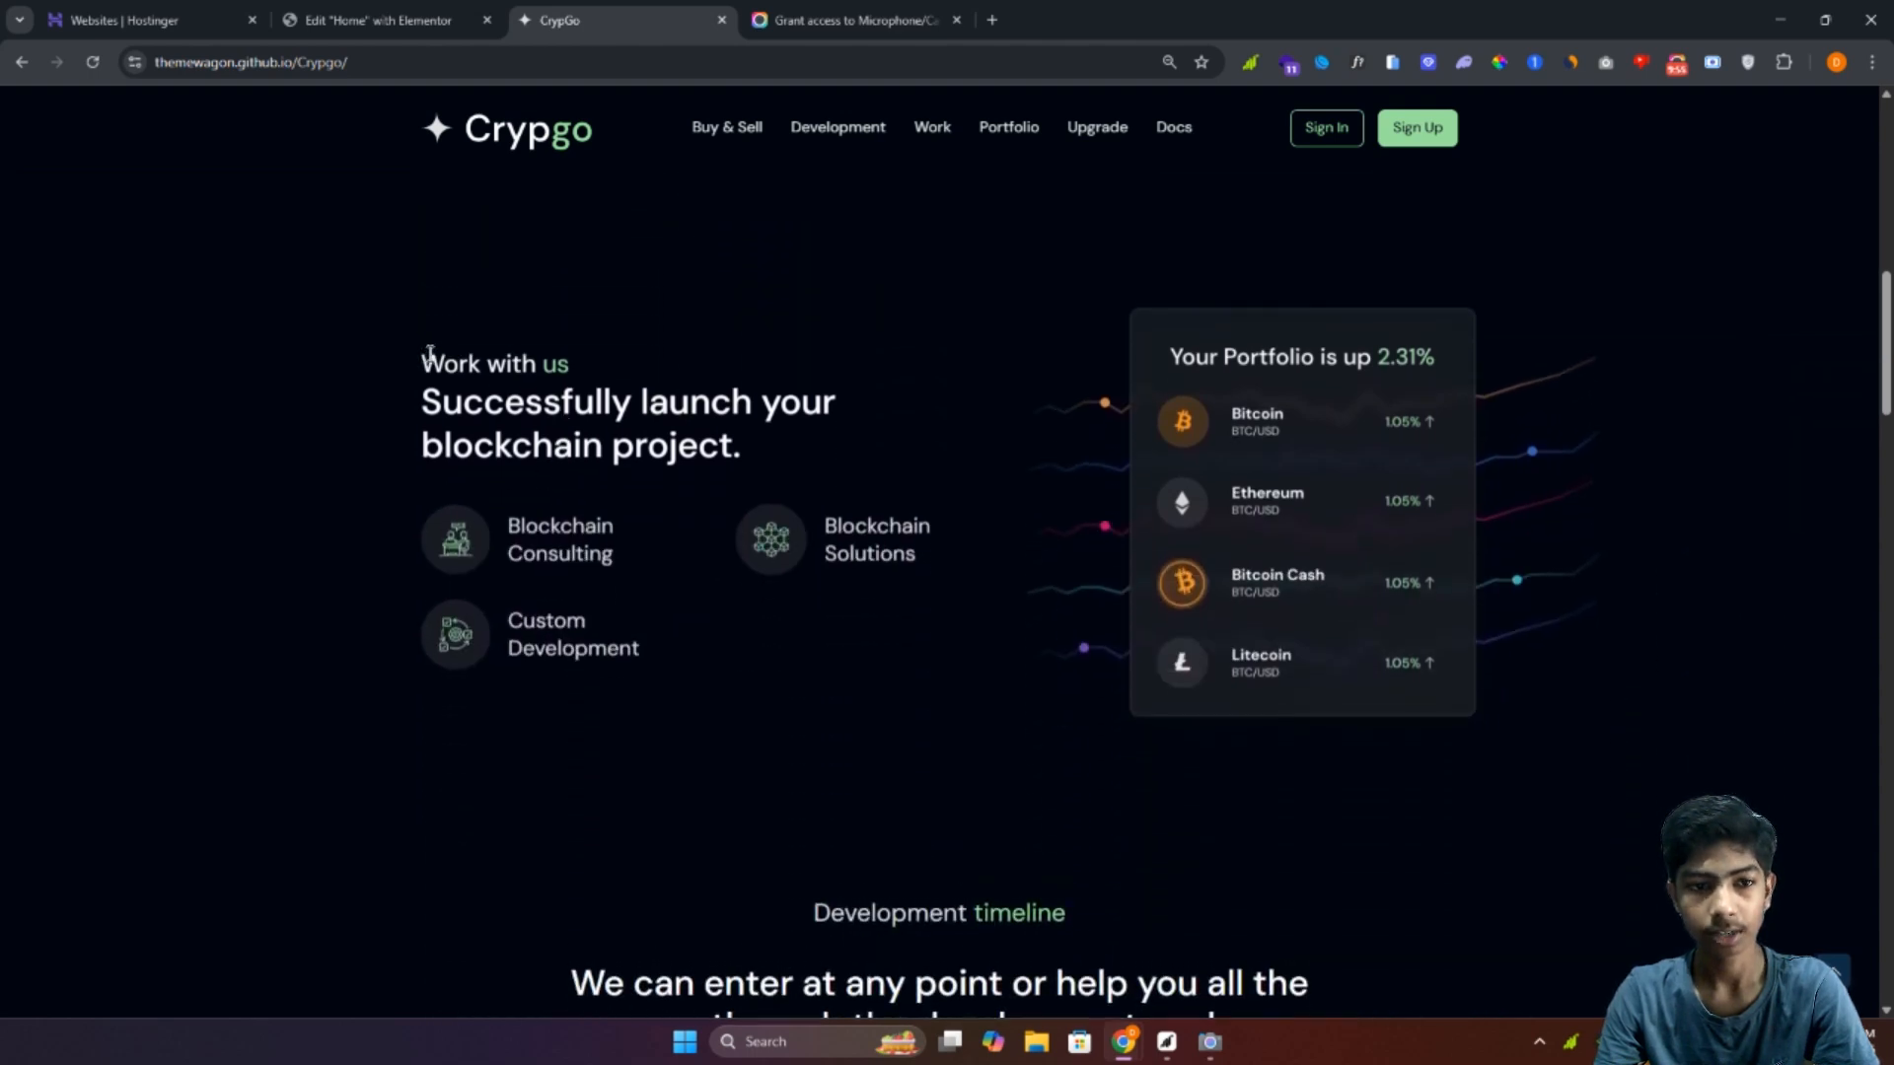
{"action": "left_click_drag", "start_coordinate": [429, 352], "coordinate": [598, 374]}
{"action": "left_click_drag", "start_coordinate": [422, 399], "coordinate": [772, 448]}
{"action": "left_click", "coordinate": [284, 407]}
{"action": "scroll", "coordinate": [284, 406], "scroll_direction": "down", "scroll_amount": 3}
{"action": "scroll", "coordinate": [285, 406], "scroll_direction": "up", "scroll_amount": 3}
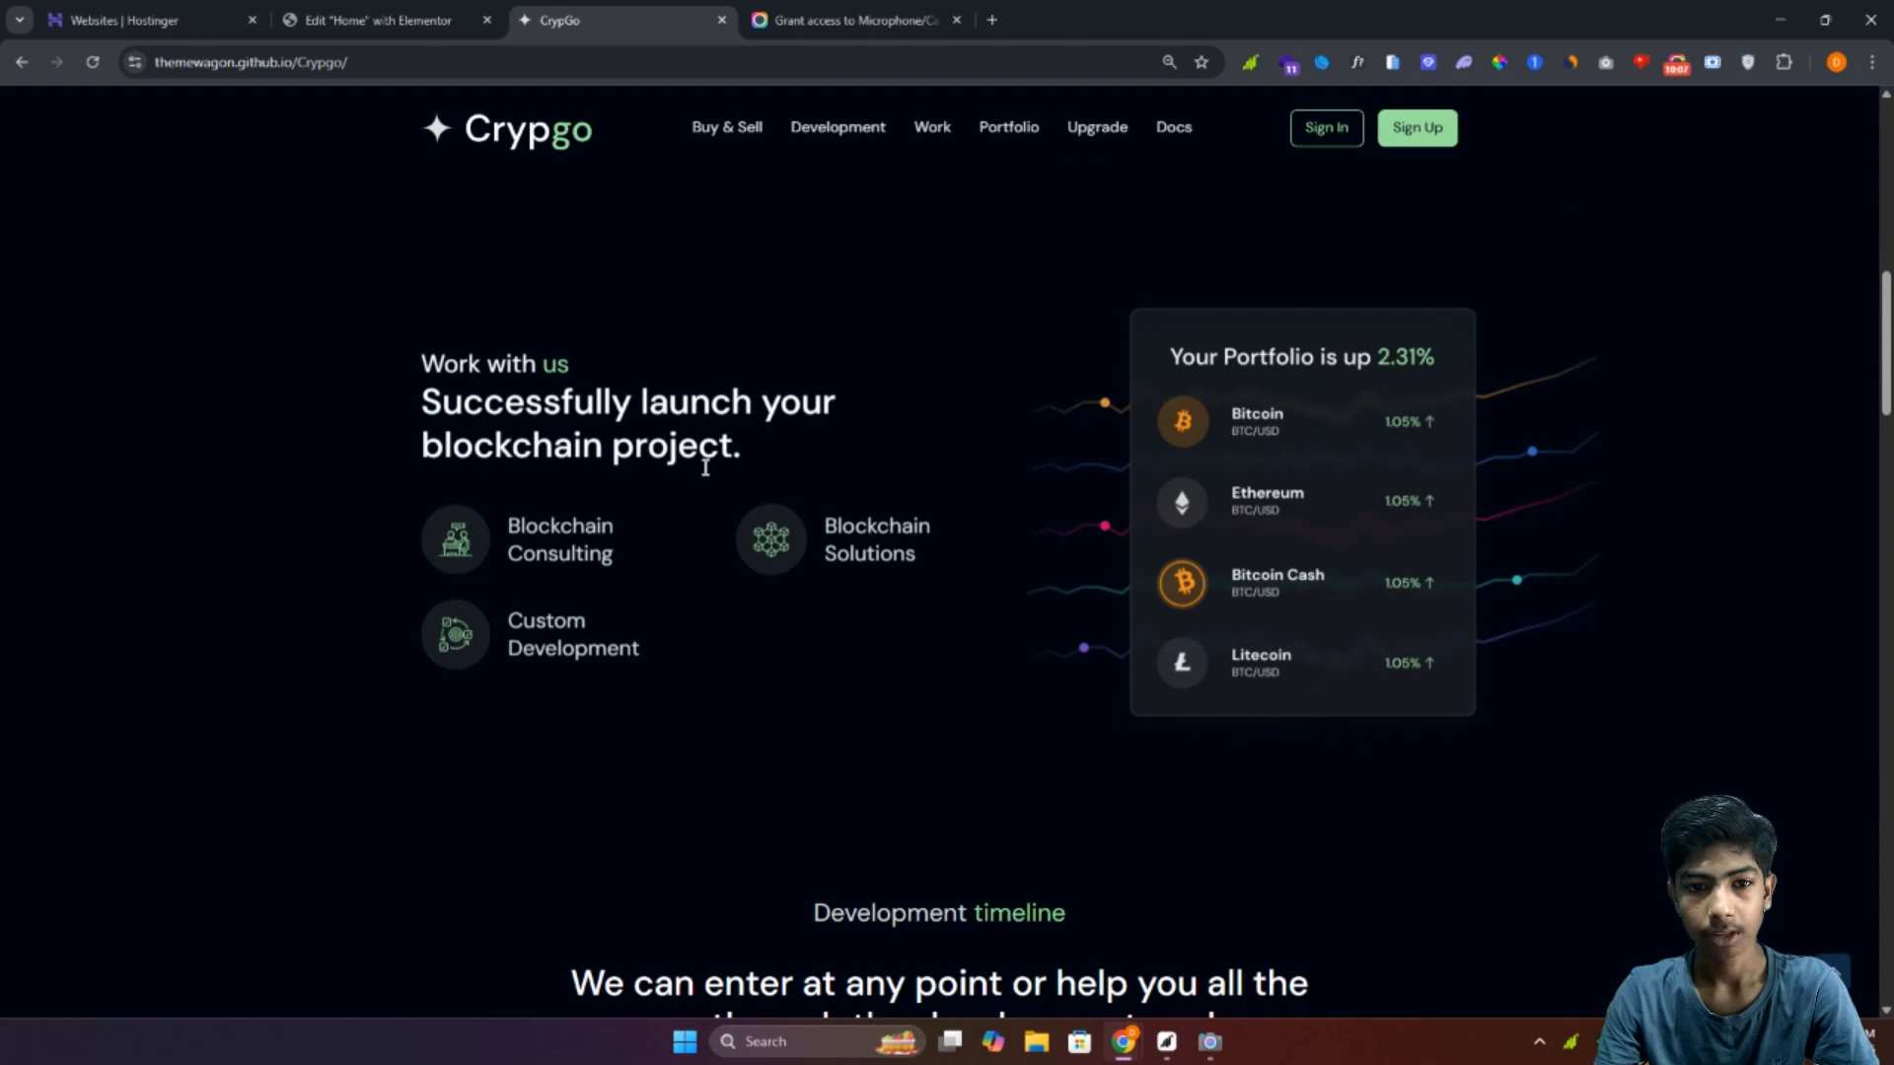
{"action": "scroll", "coordinate": [340, 481], "scroll_direction": "up", "scroll_amount": 10}
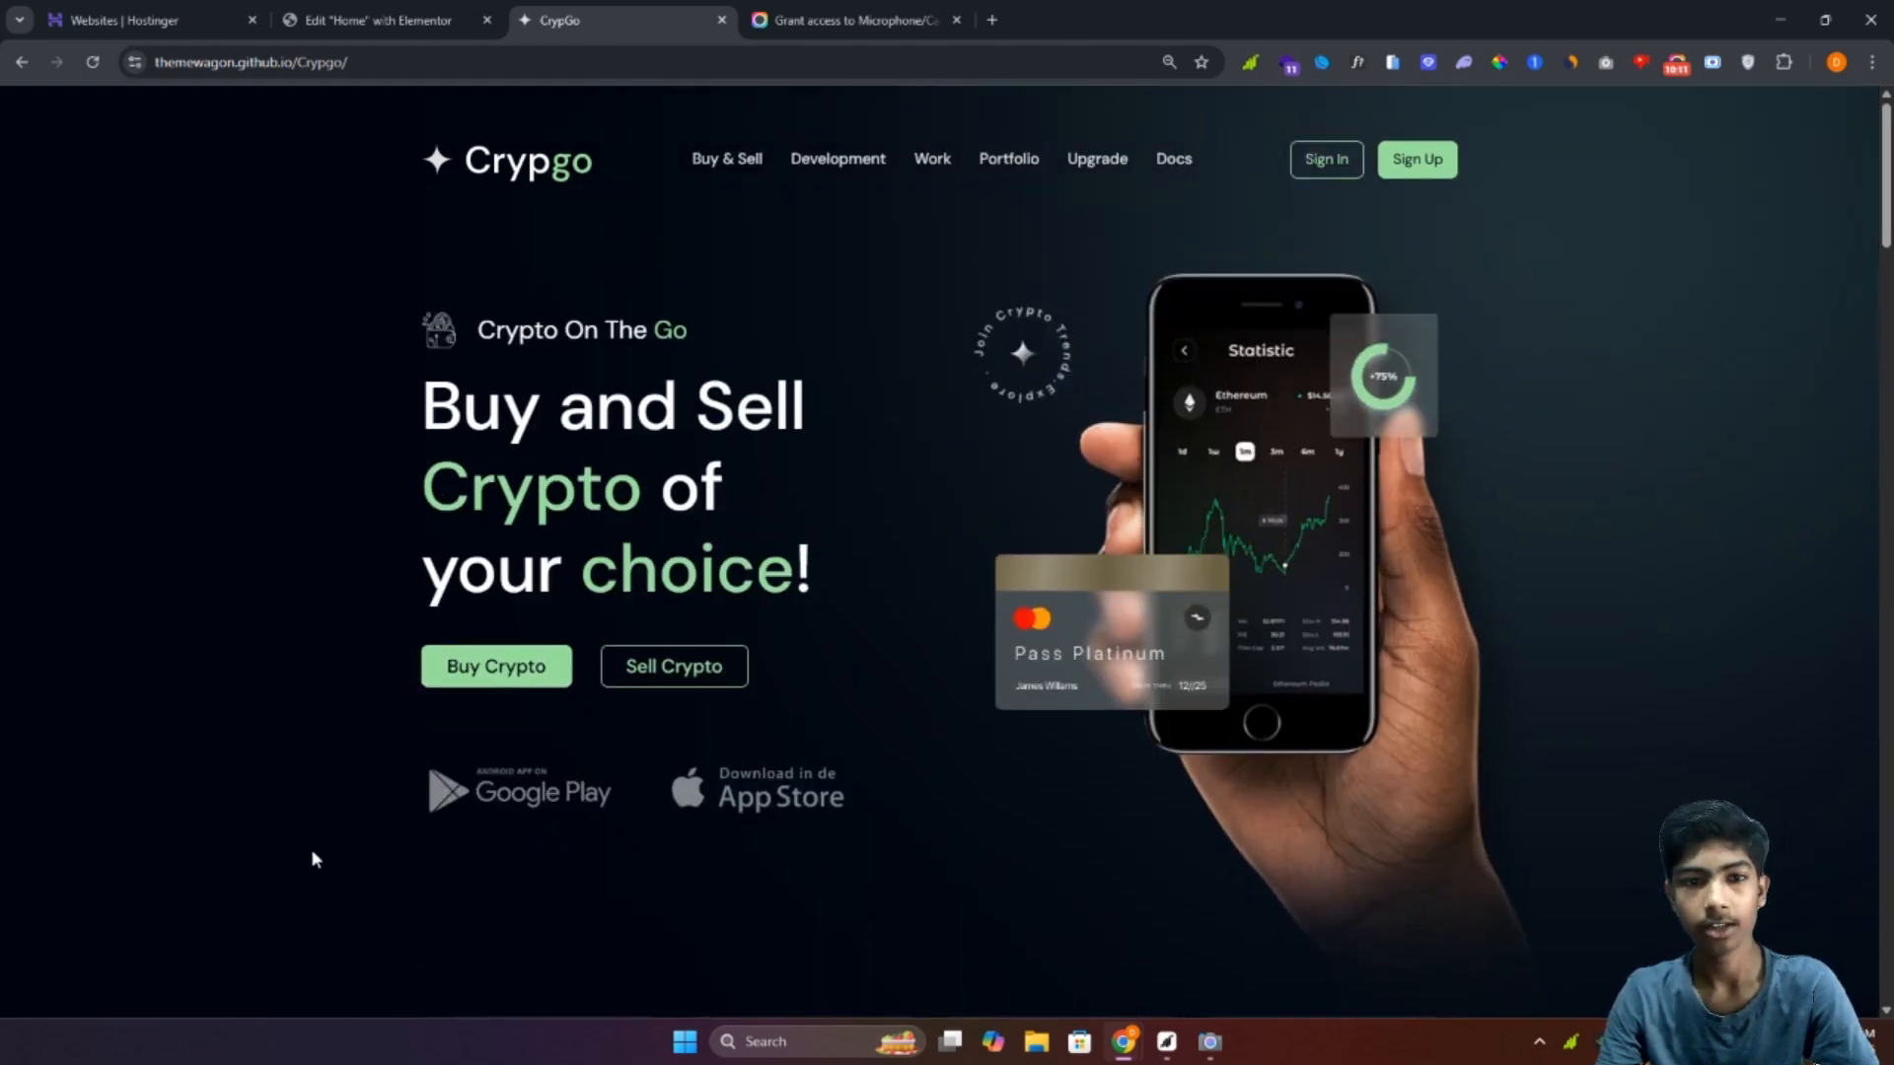
Step: Switch back to the Elementor editor and add a Flexbox container with a single-column, downward structure
{"action": "left_click", "coordinate": [342, 12]}
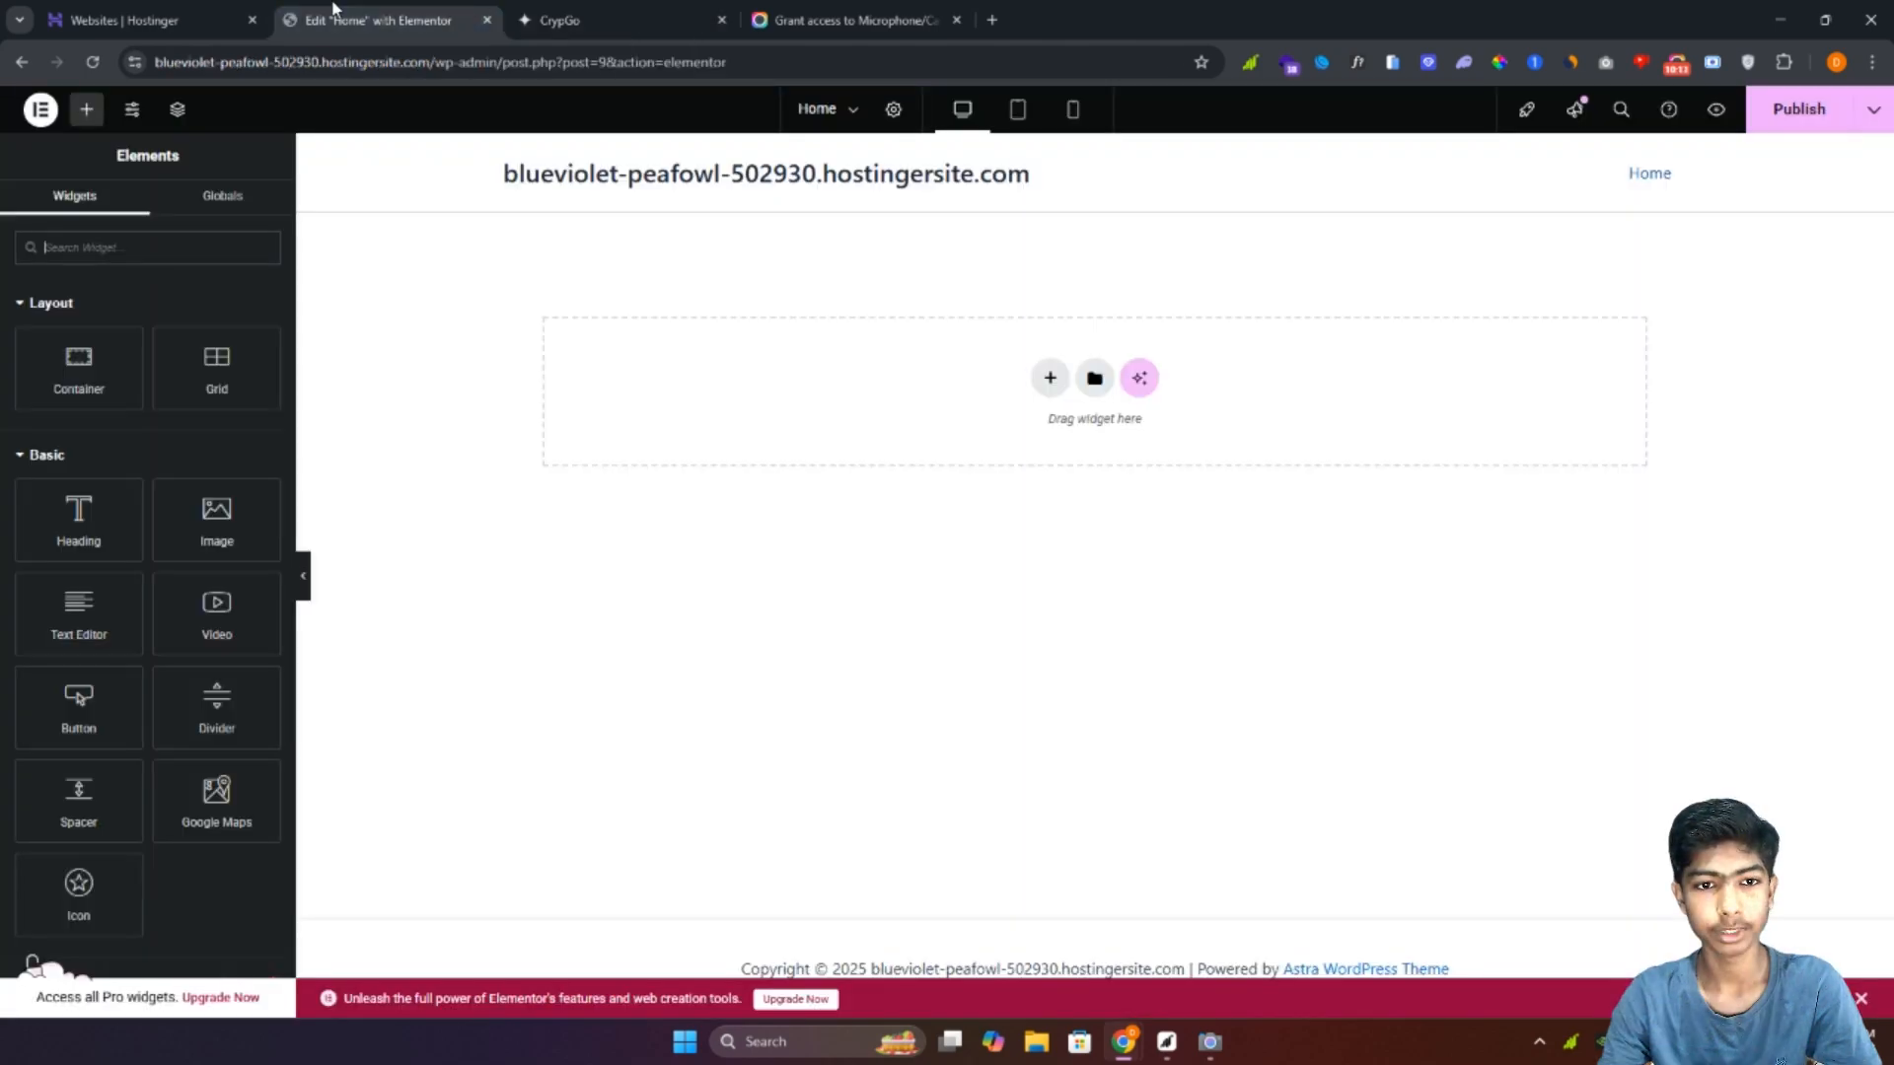
{"action": "left_click", "coordinate": [1049, 378]}
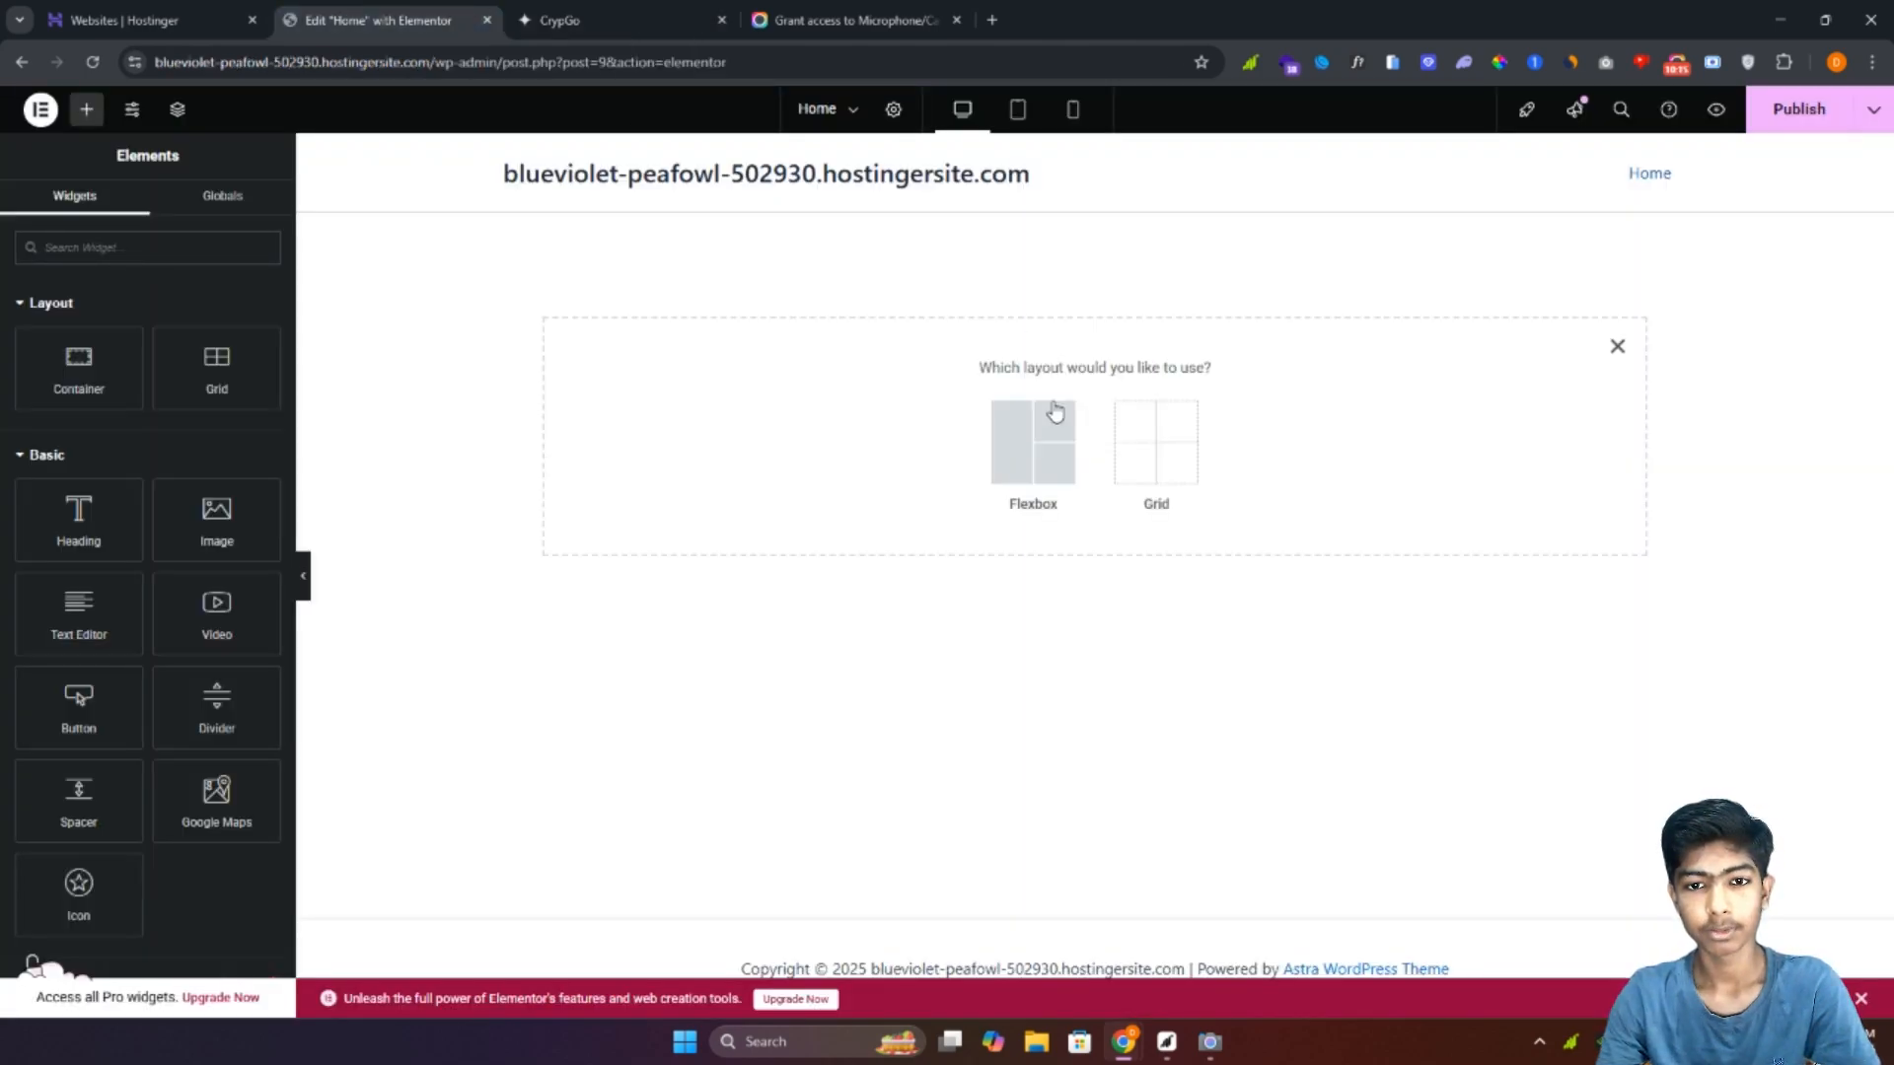
{"action": "left_click", "coordinate": [1033, 456]}
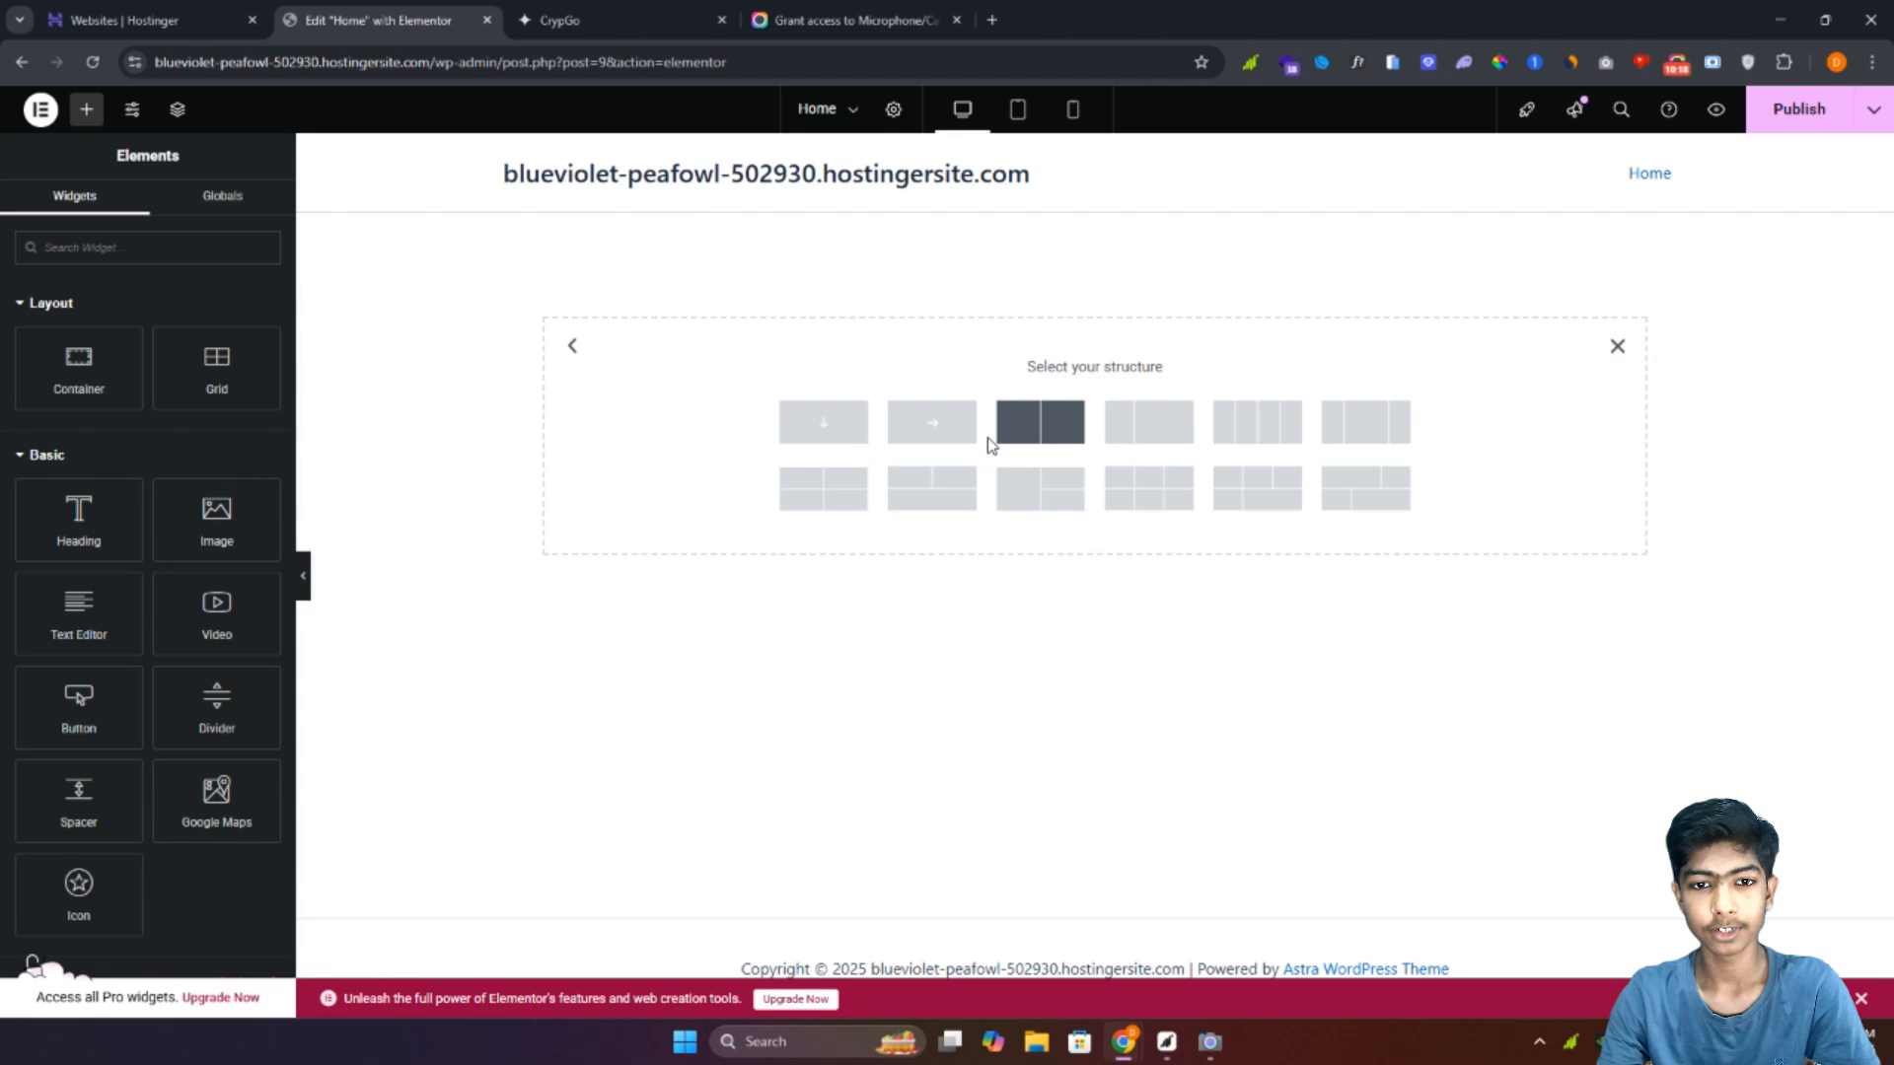
{"action": "left_click", "coordinate": [817, 429]}
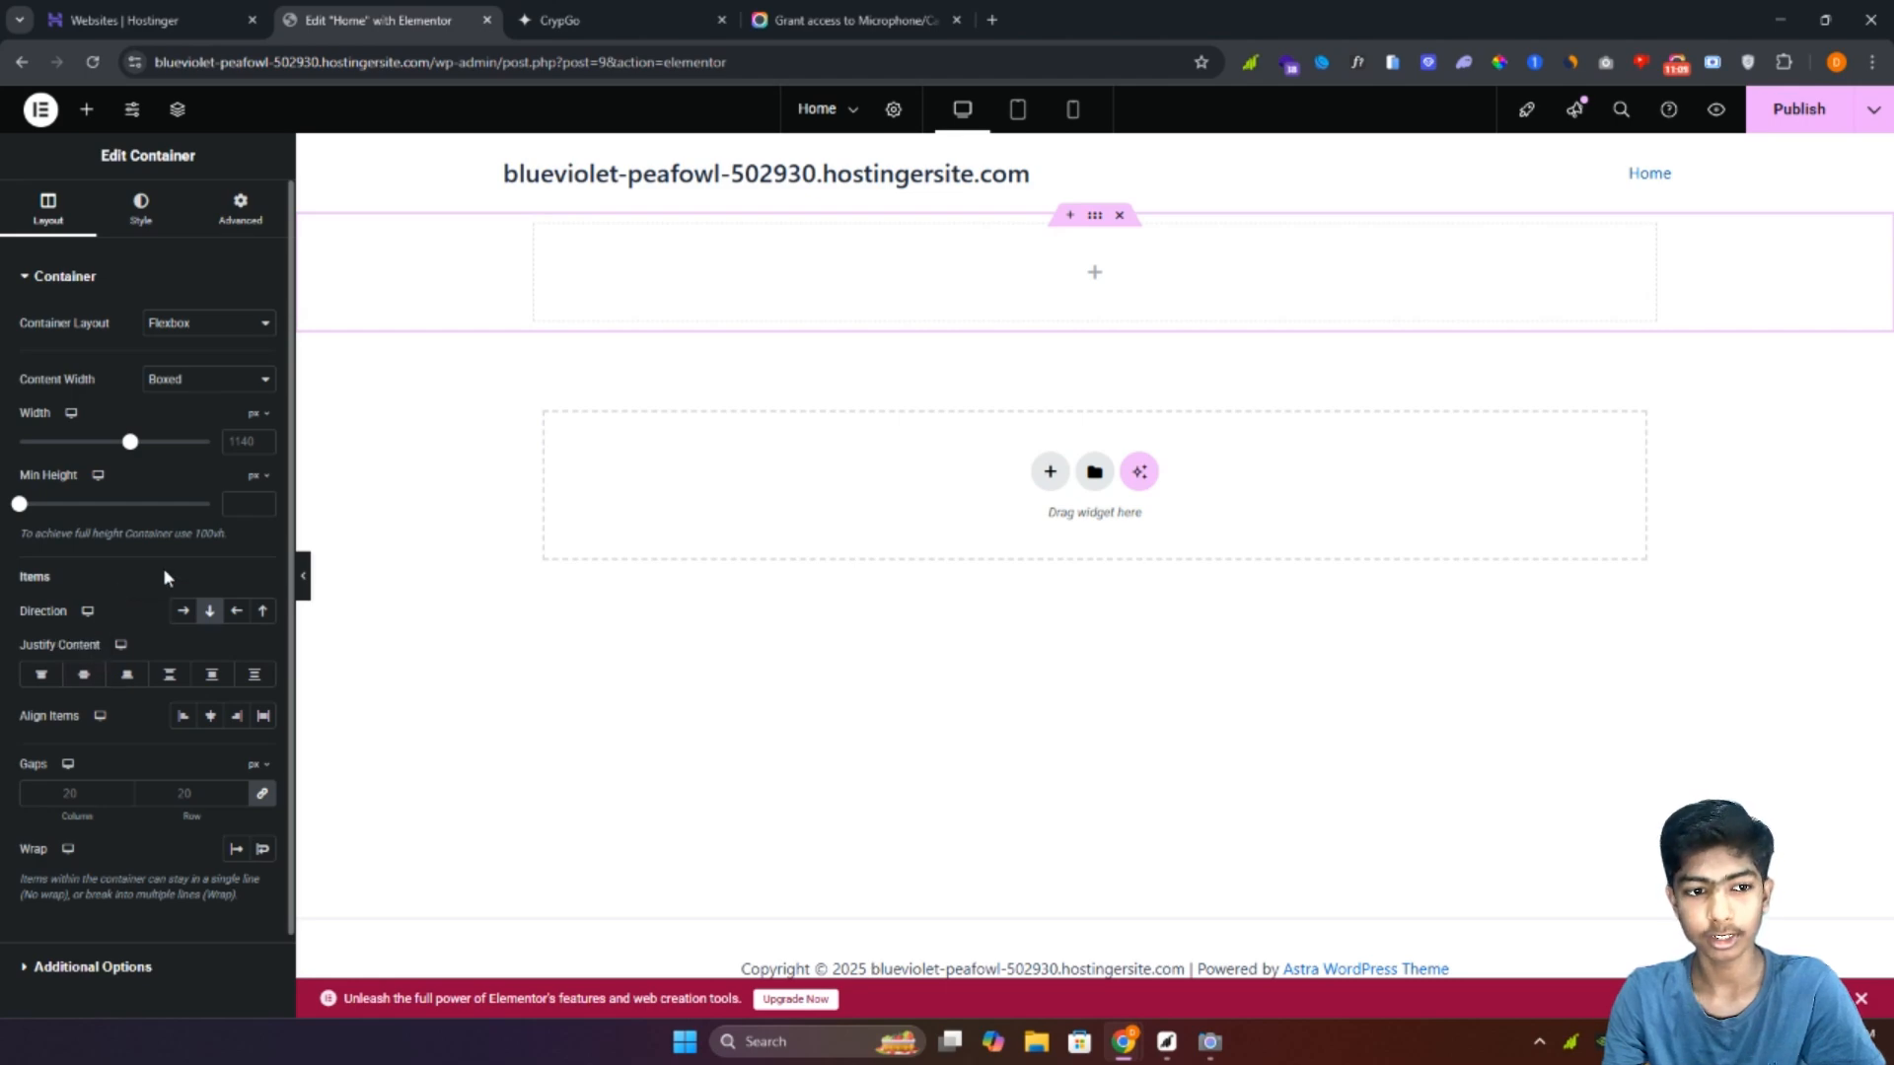
Step: Set the new container's padding to 0 px on all four sides
{"action": "left_click", "coordinate": [243, 221]}
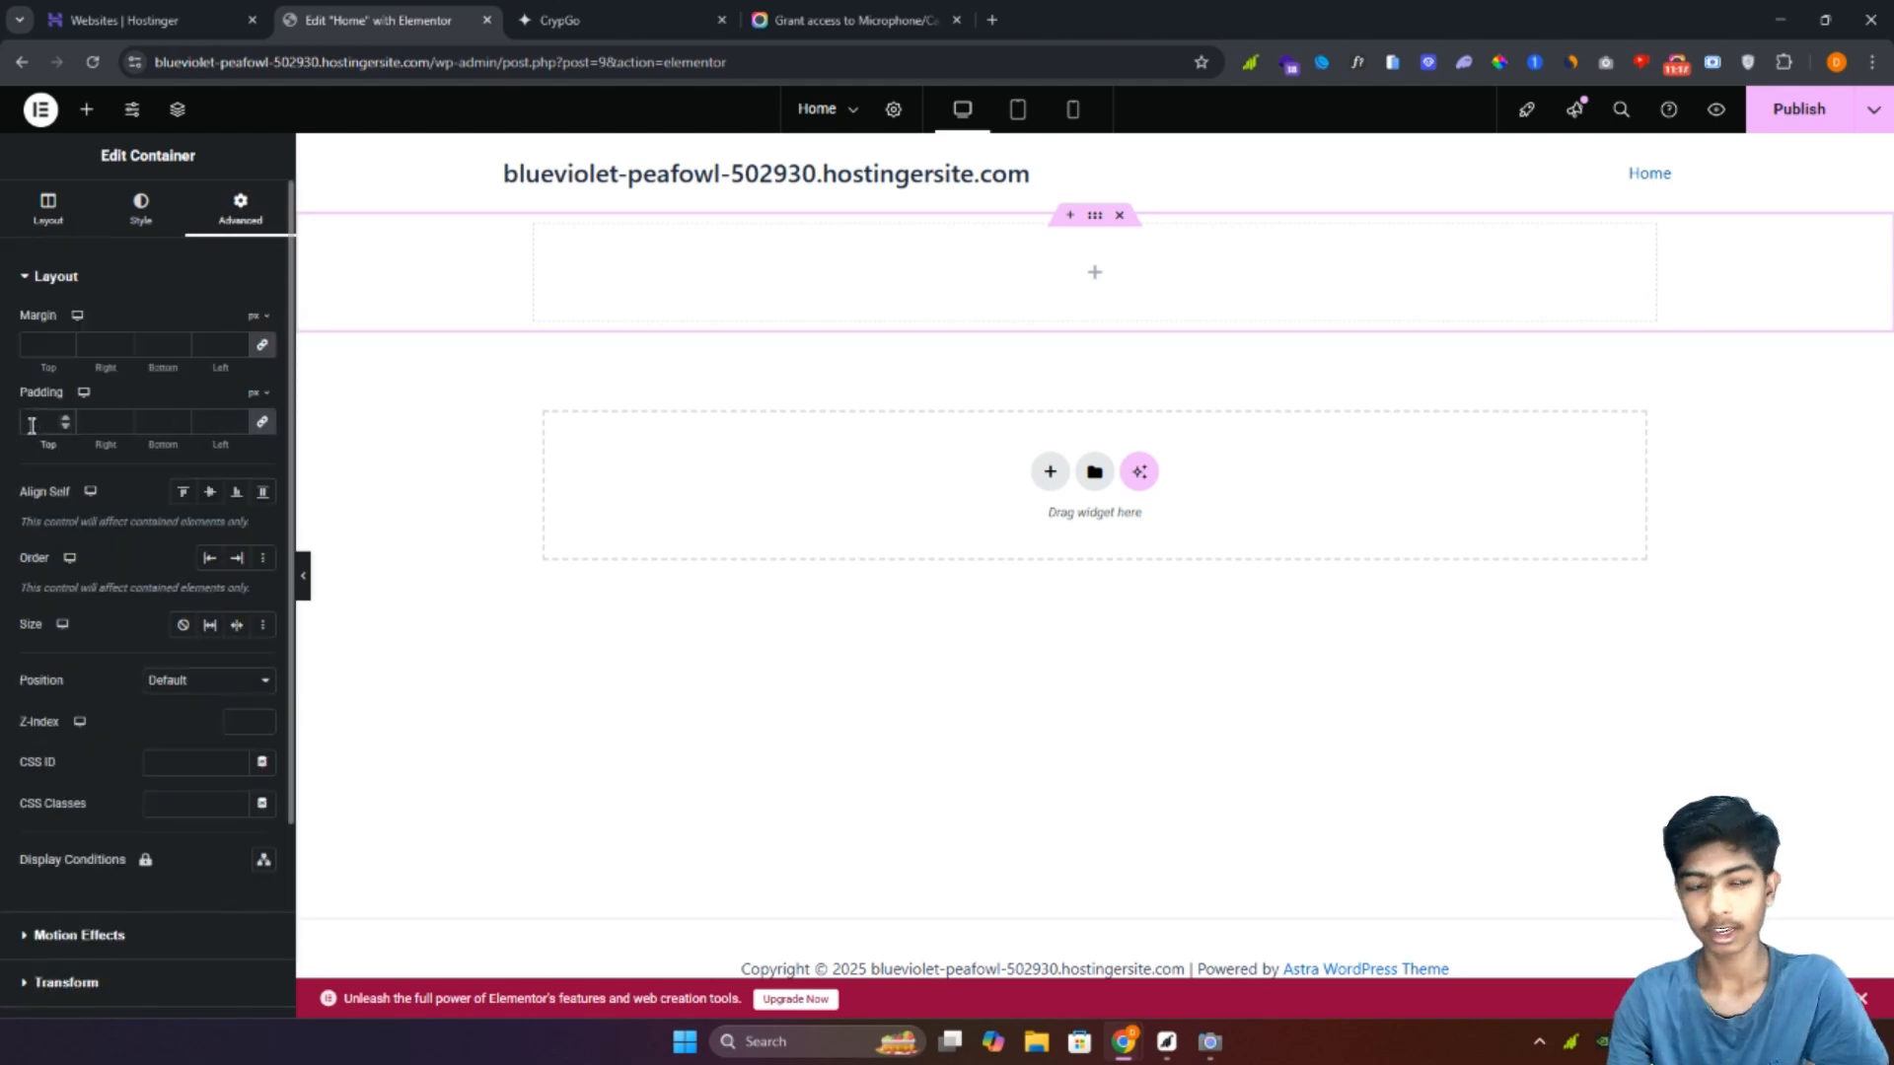
{"action": "type", "text": "0"}
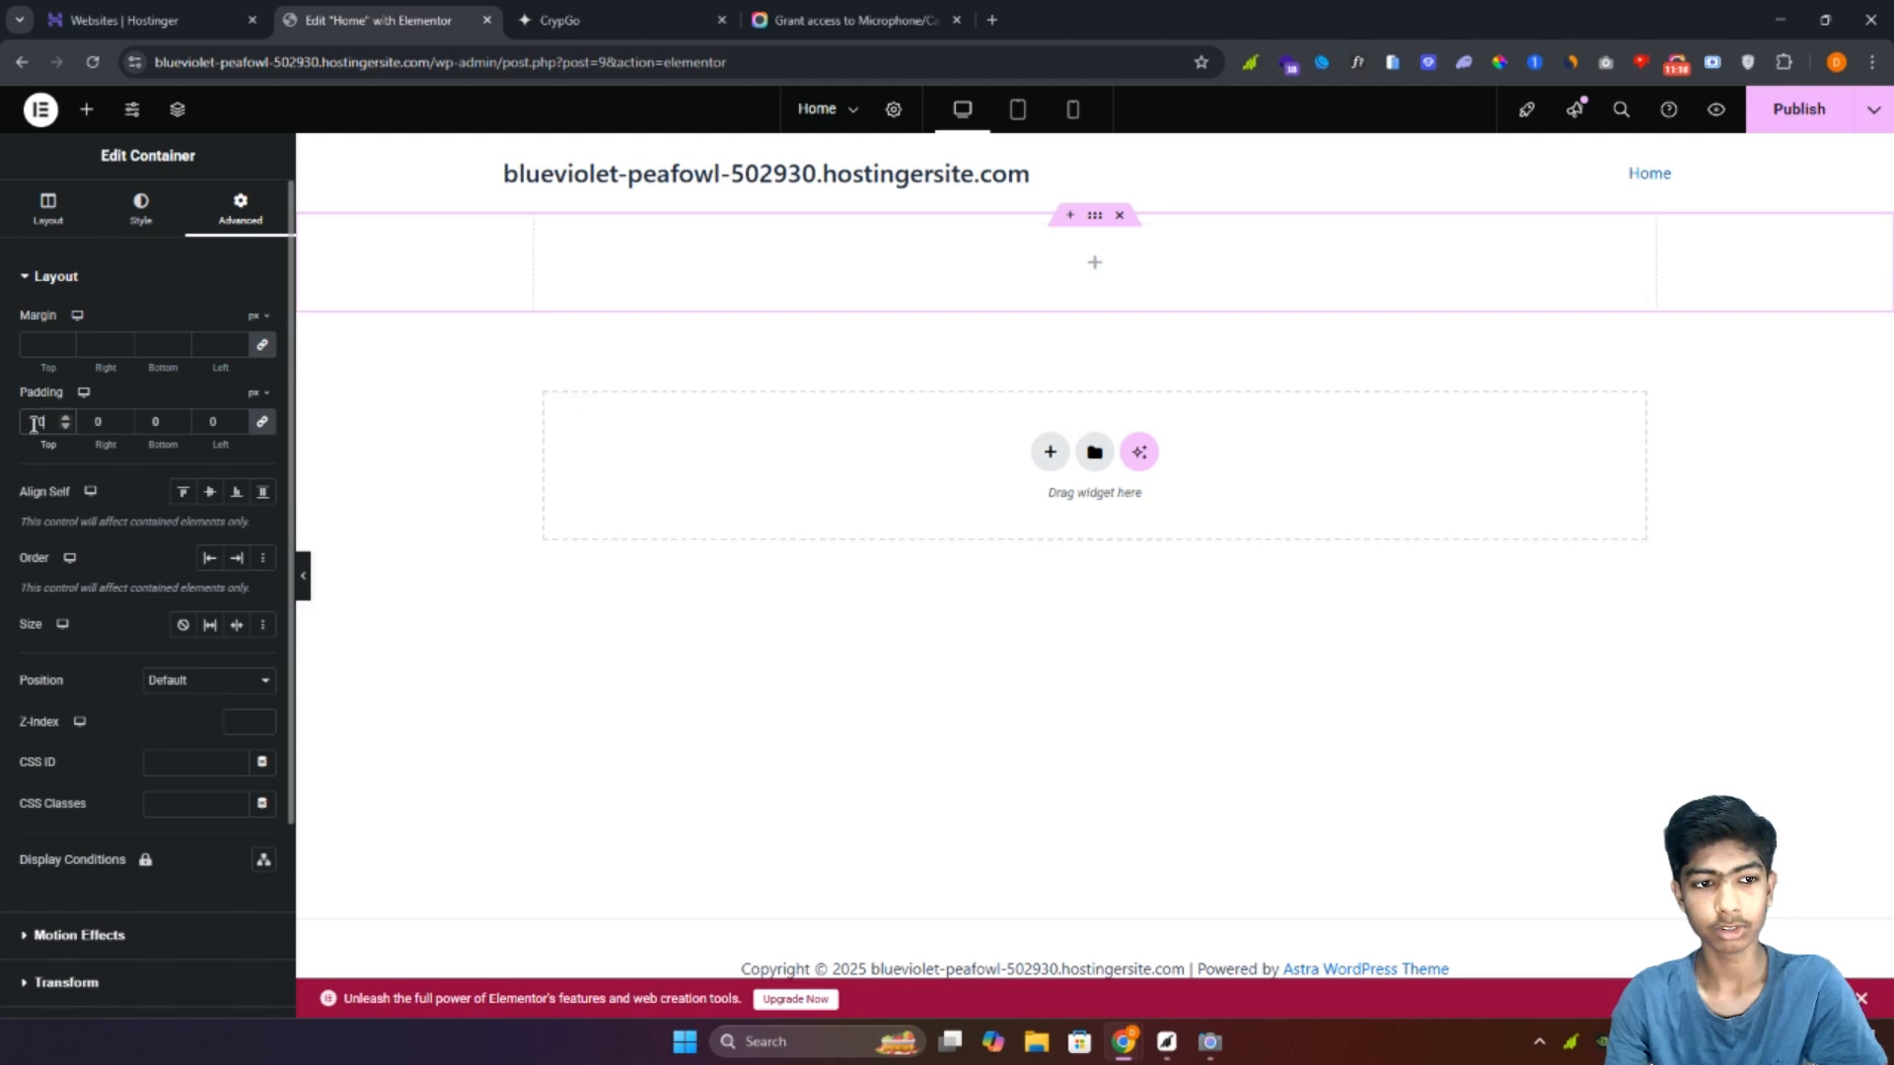
Step: Give the container a classic background and upload digirizers (1).png from the Downloads folder as its background image
{"action": "left_click", "coordinate": [119, 217]}
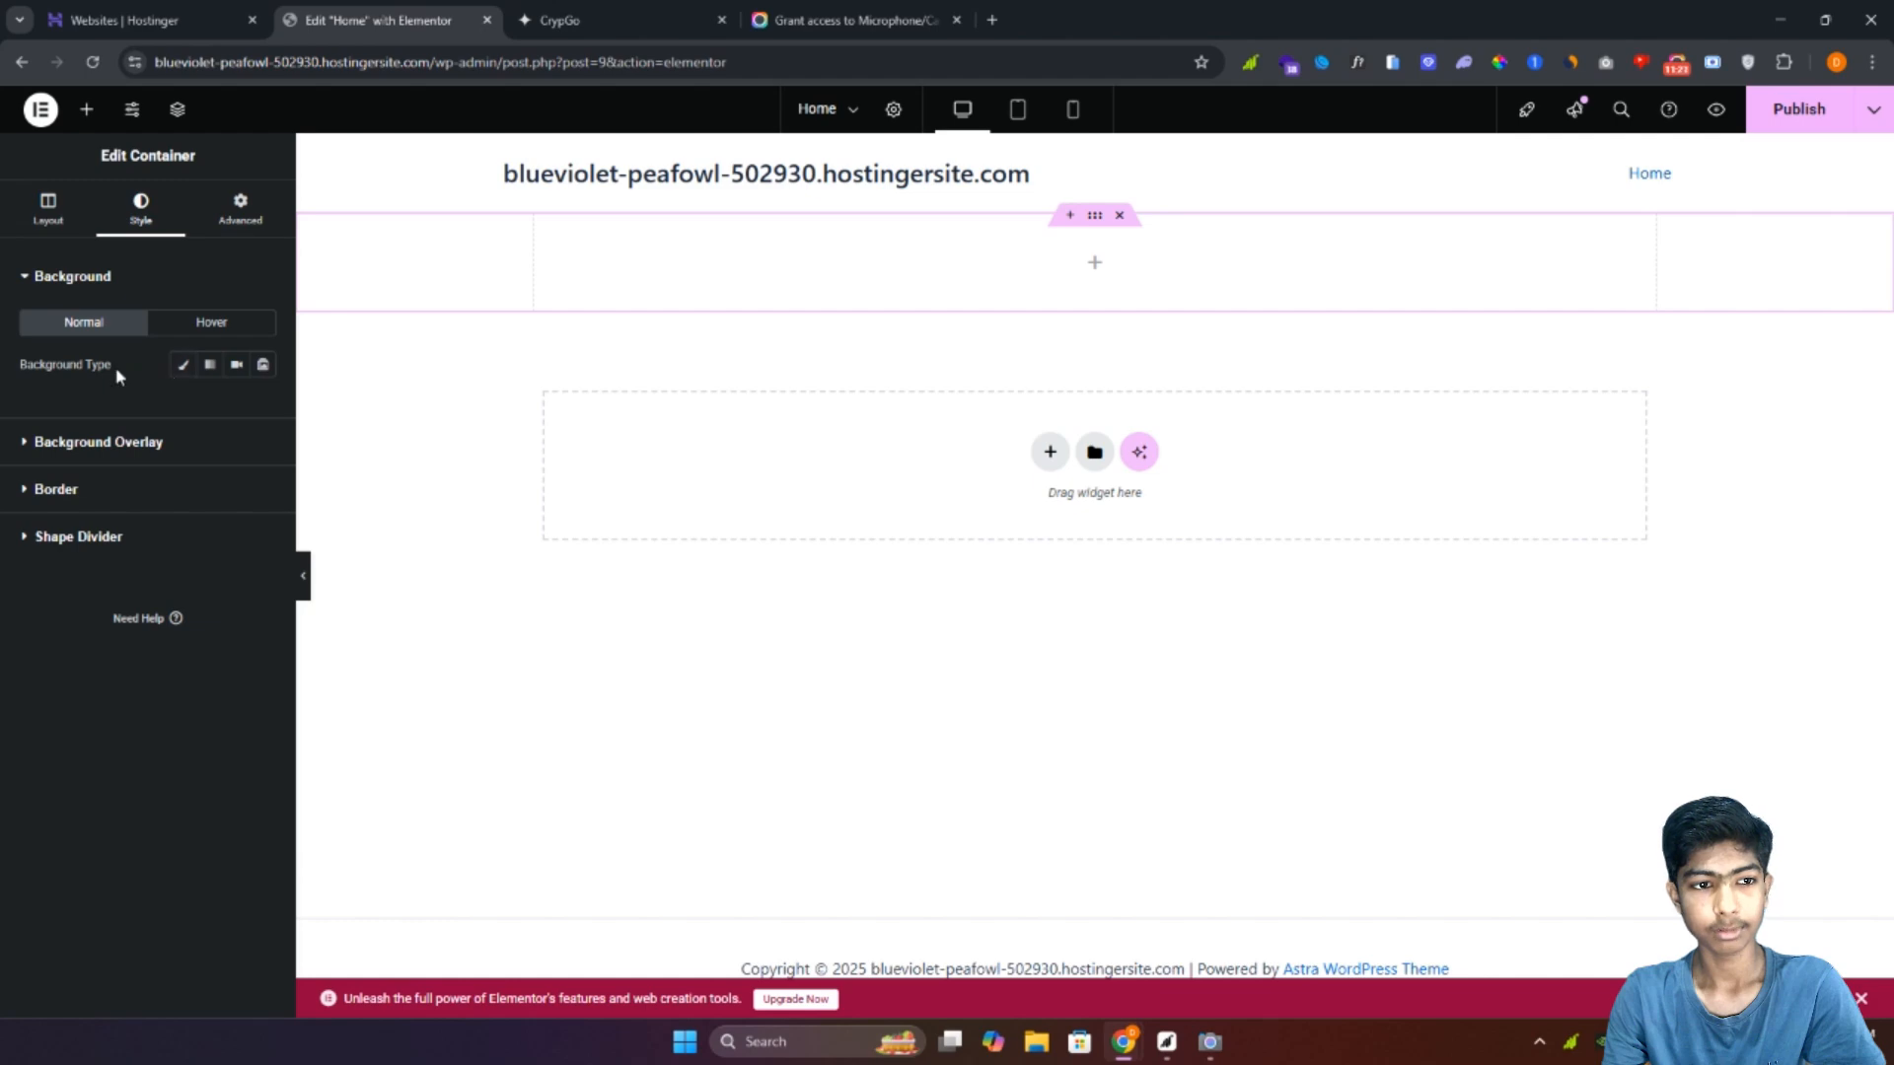
{"action": "left_click", "coordinate": [184, 368]}
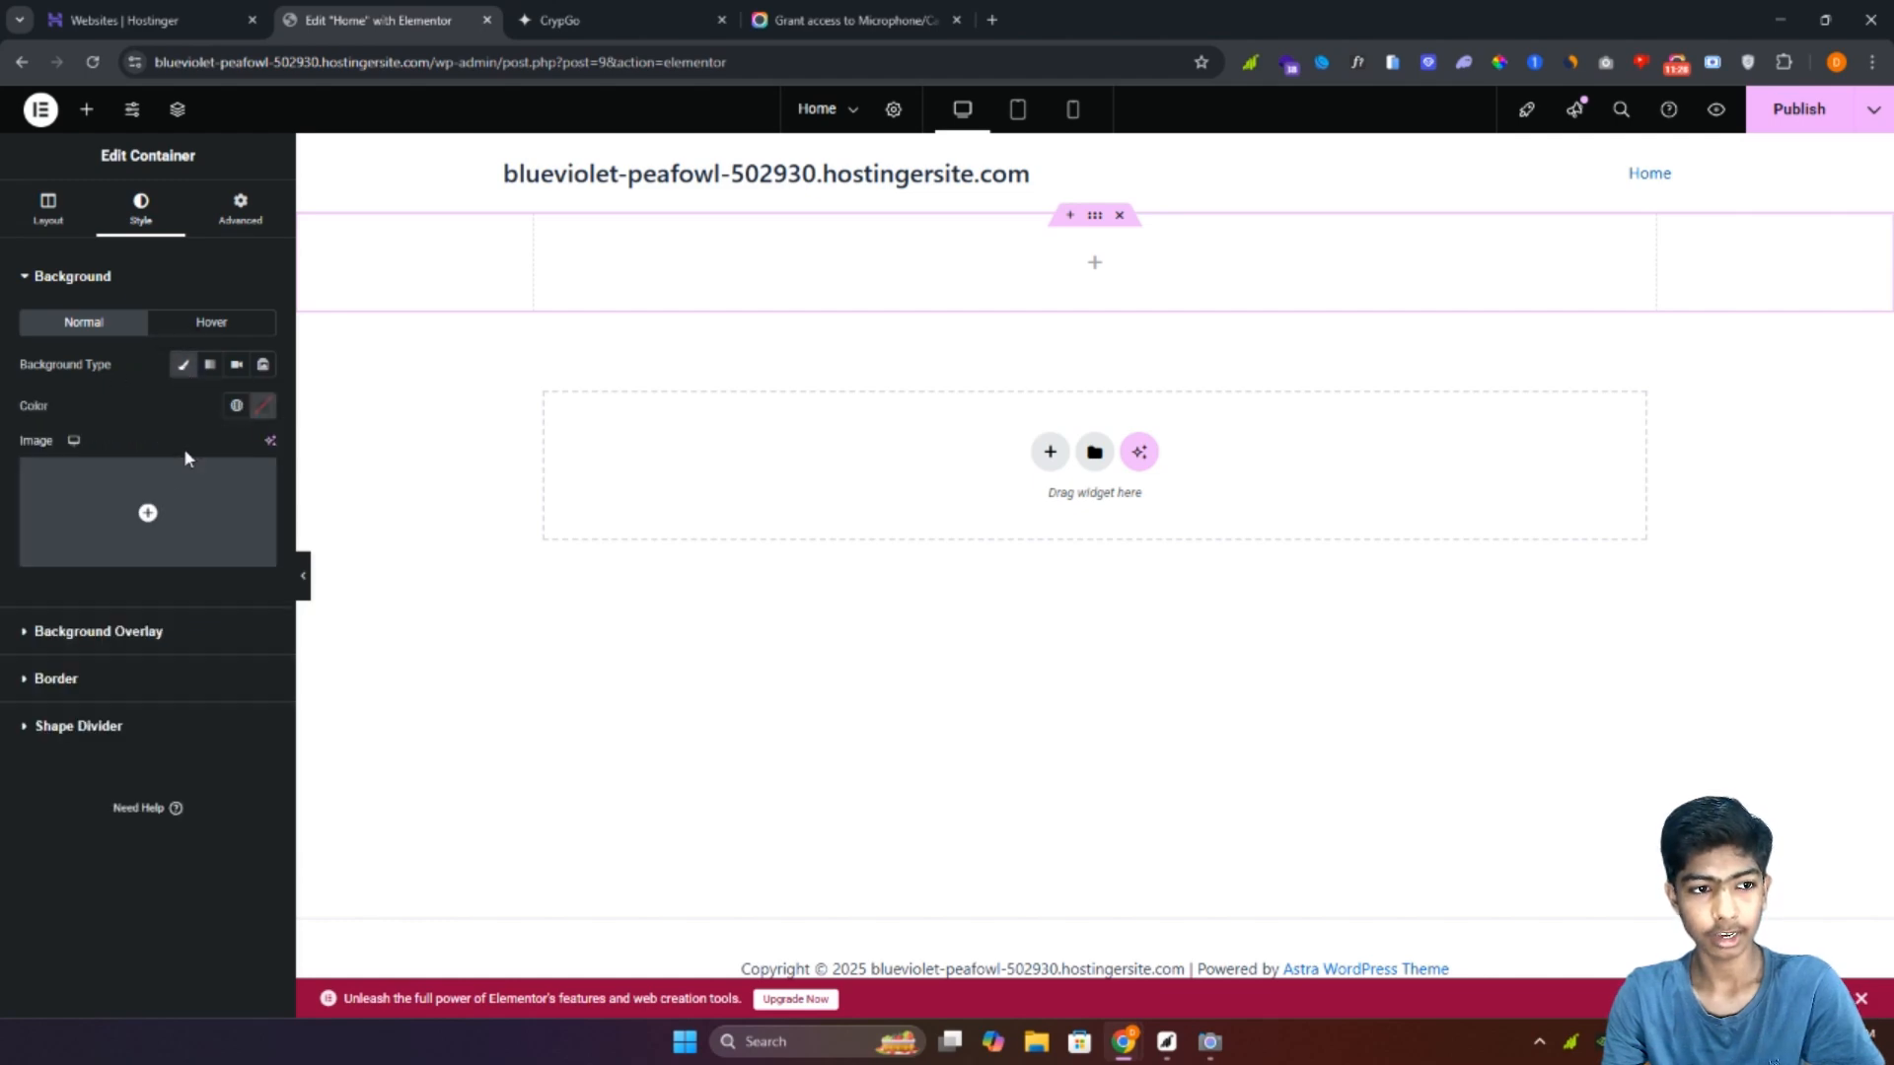
{"action": "left_click", "coordinate": [100, 501]}
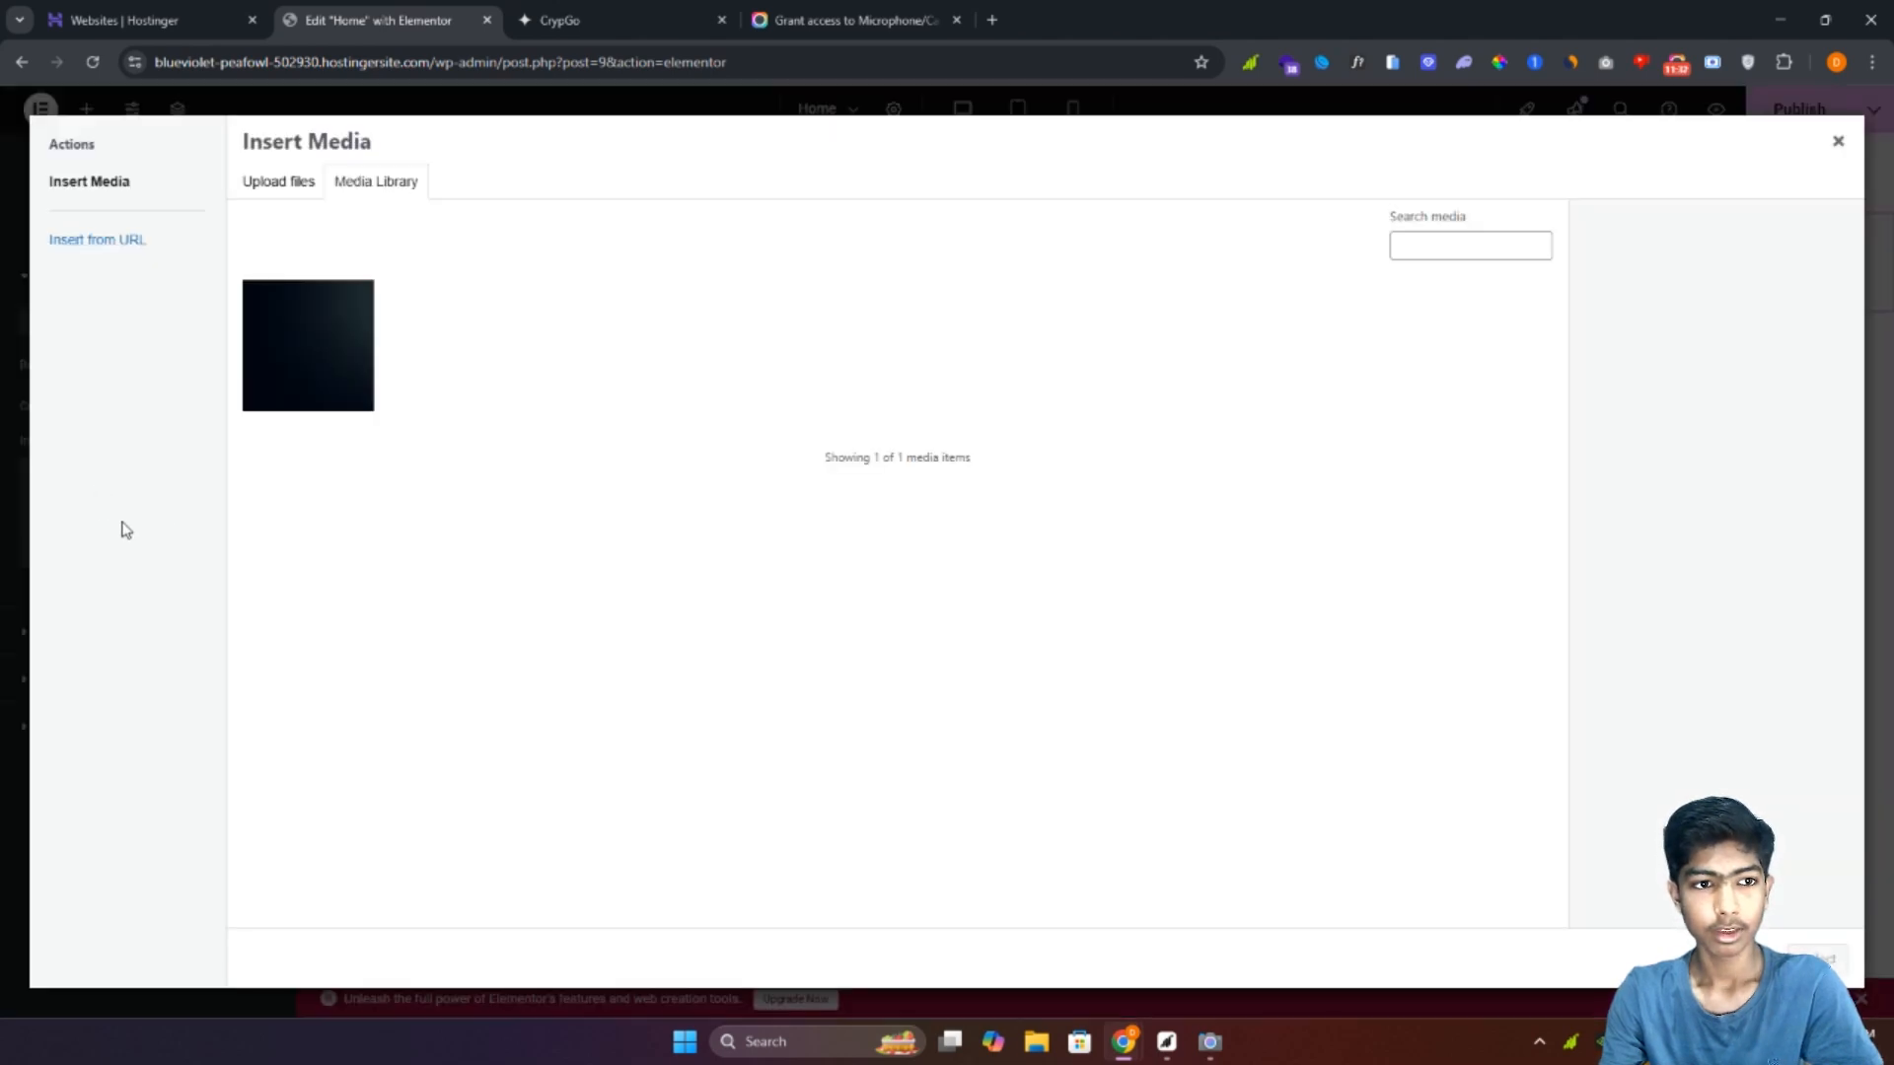
{"action": "left_click", "coordinate": [281, 189]}
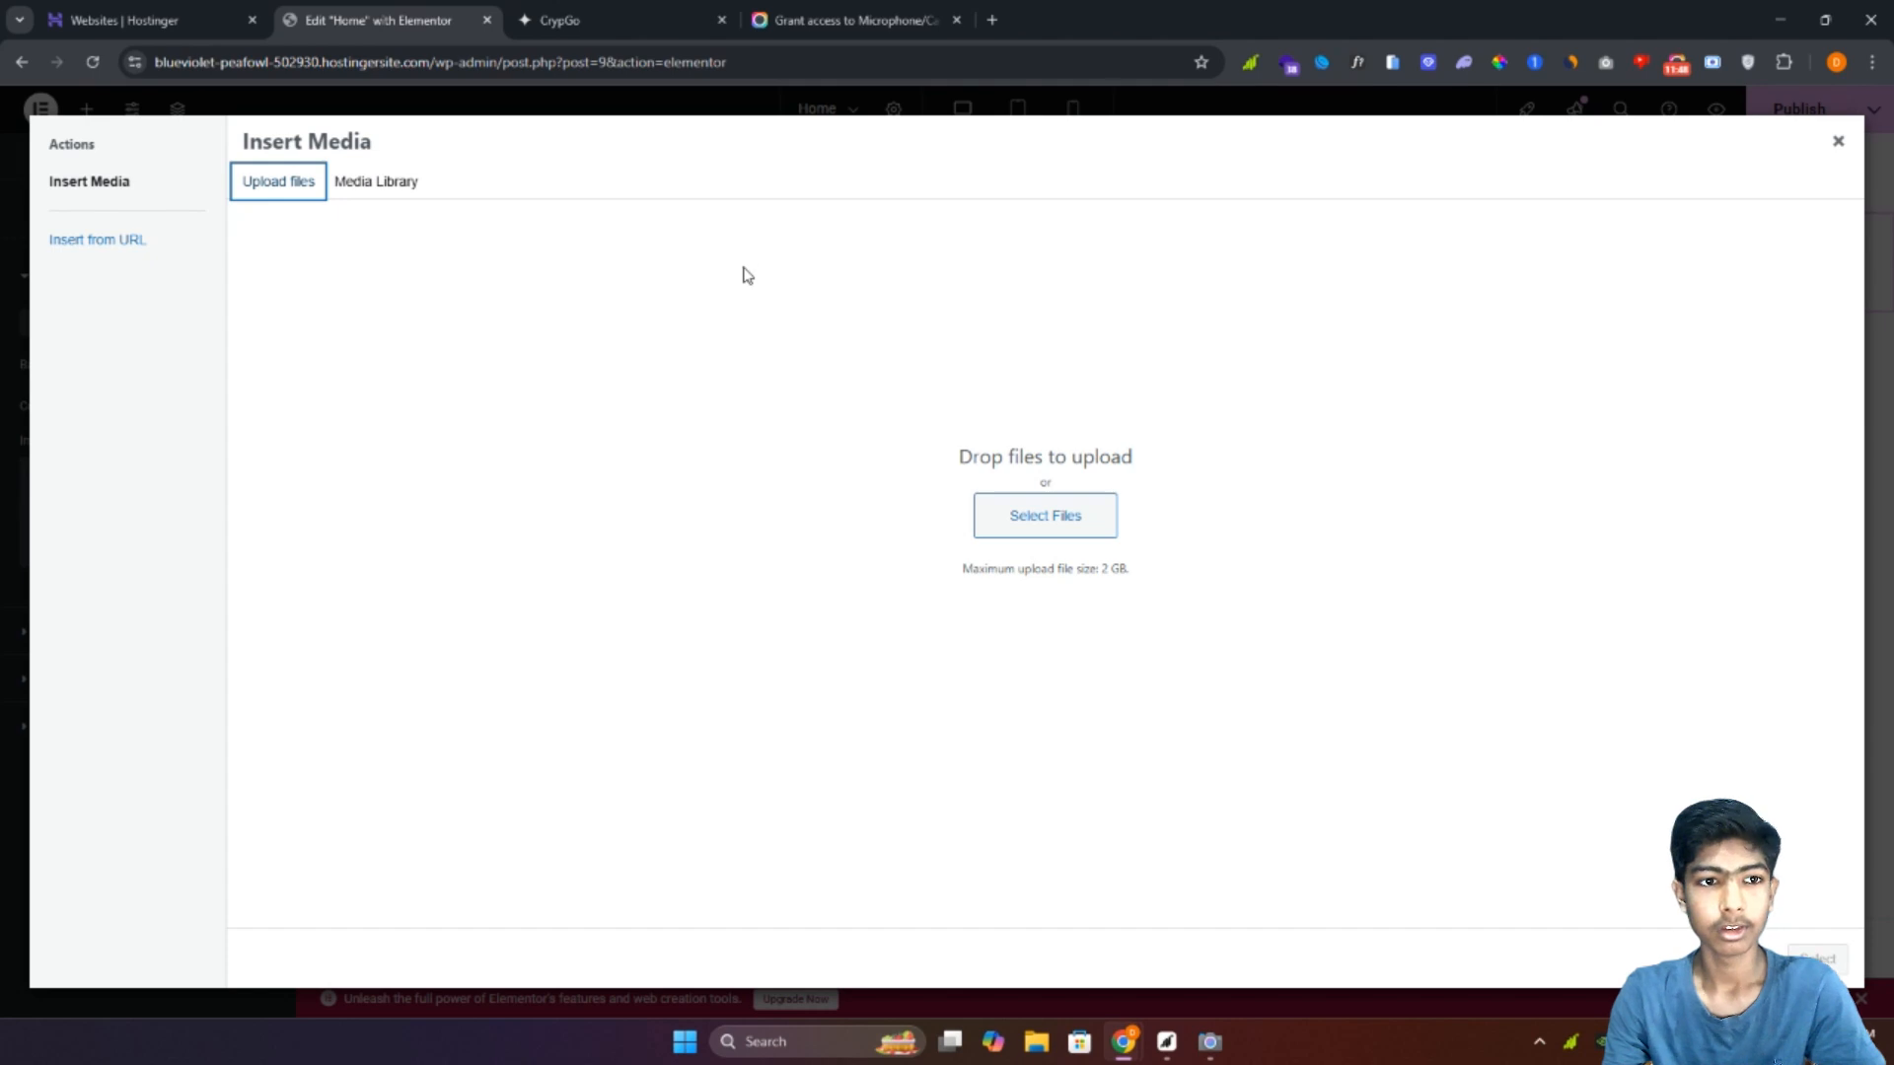
{"action": "left_click", "coordinate": [1035, 514]}
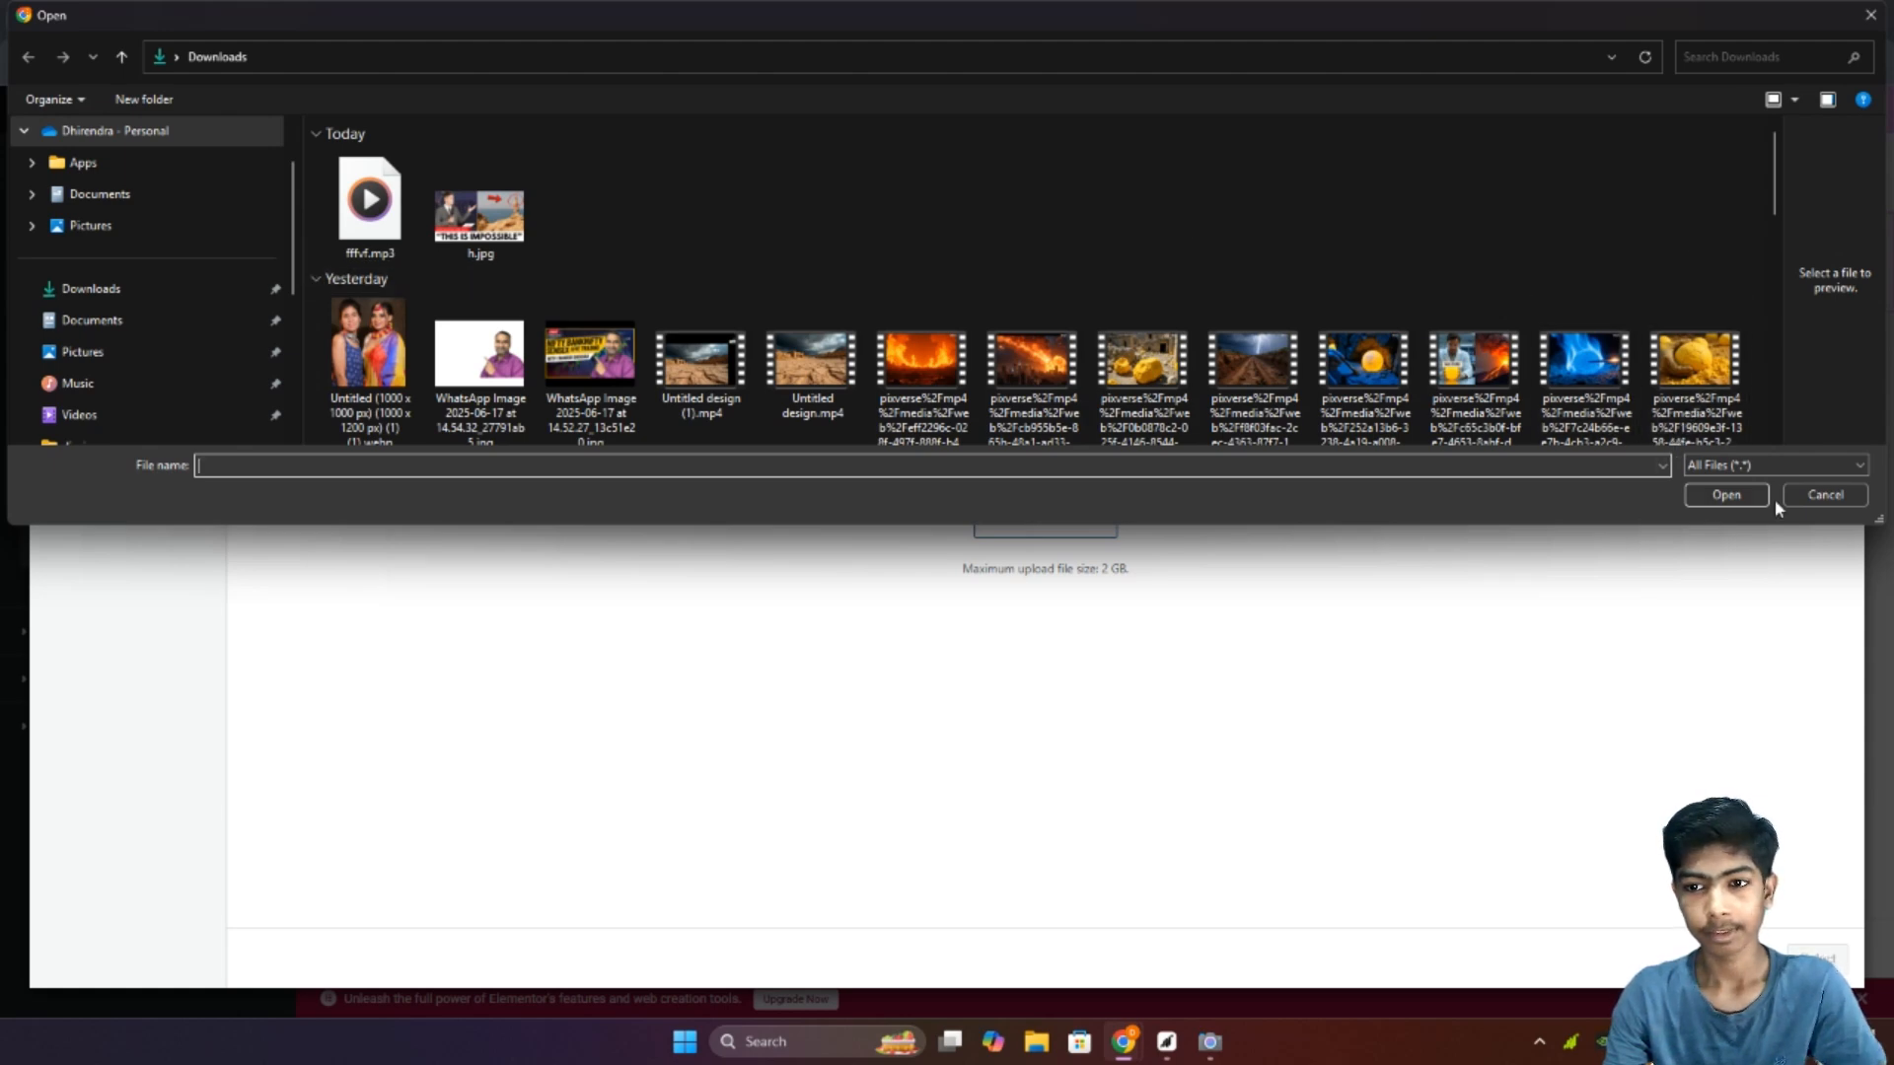
{"action": "scroll", "coordinate": [1487, 347], "scroll_direction": "down", "scroll_amount": 10}
{"action": "left_click", "coordinate": [1280, 356]}
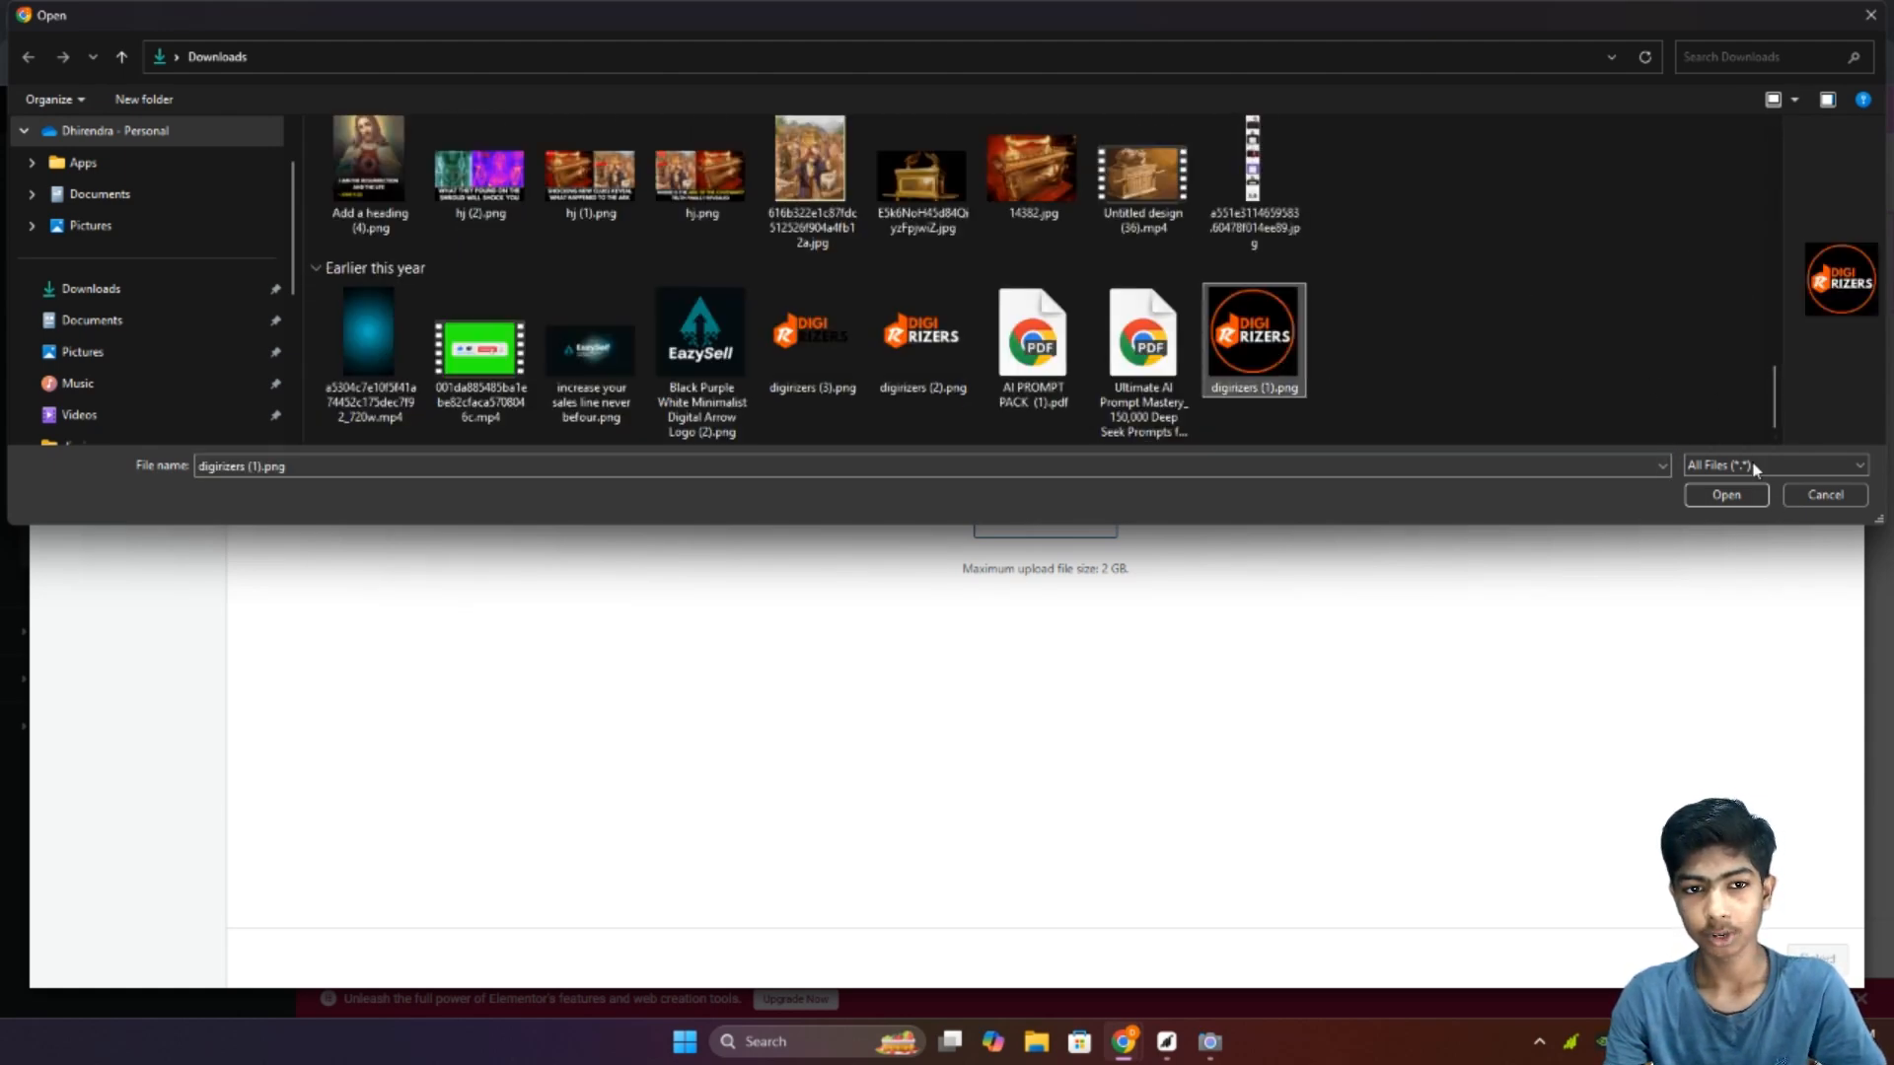
{"action": "left_click", "coordinate": [1726, 496]}
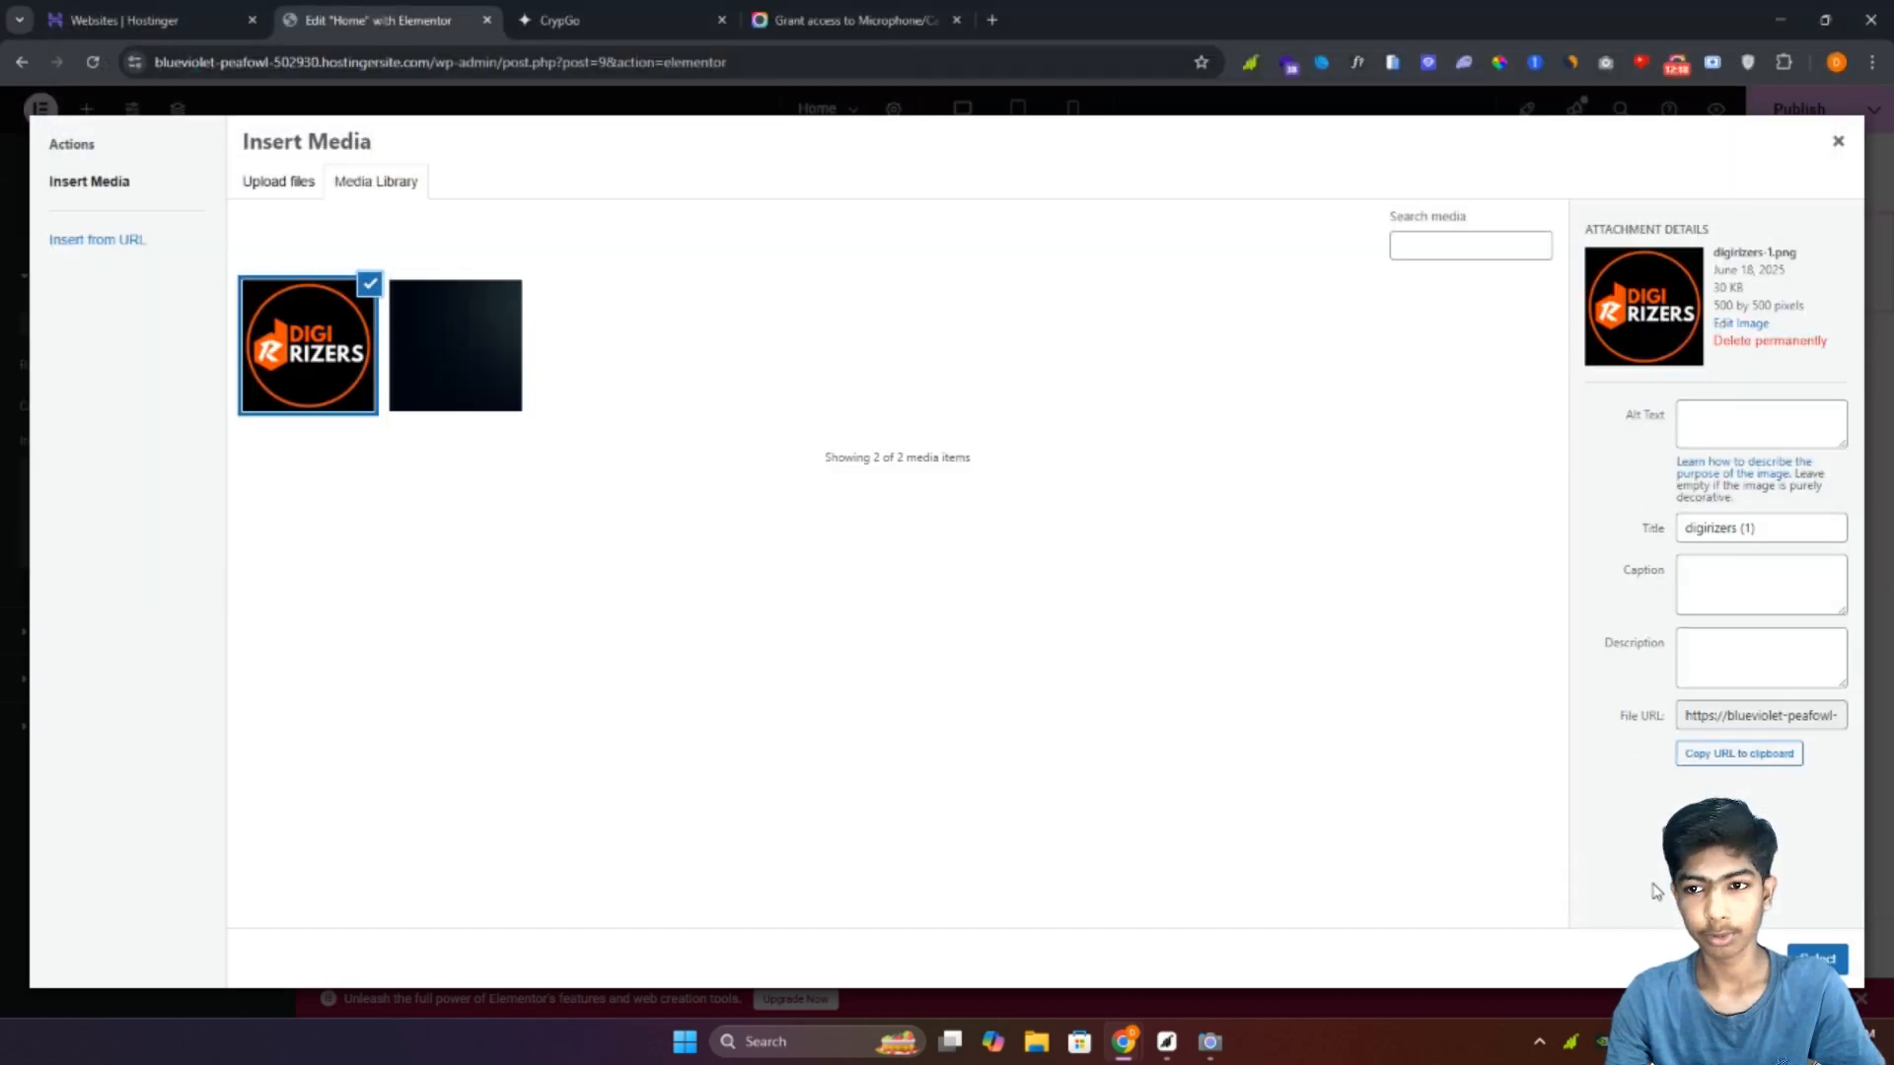
{"action": "left_click", "coordinate": [1817, 959]}
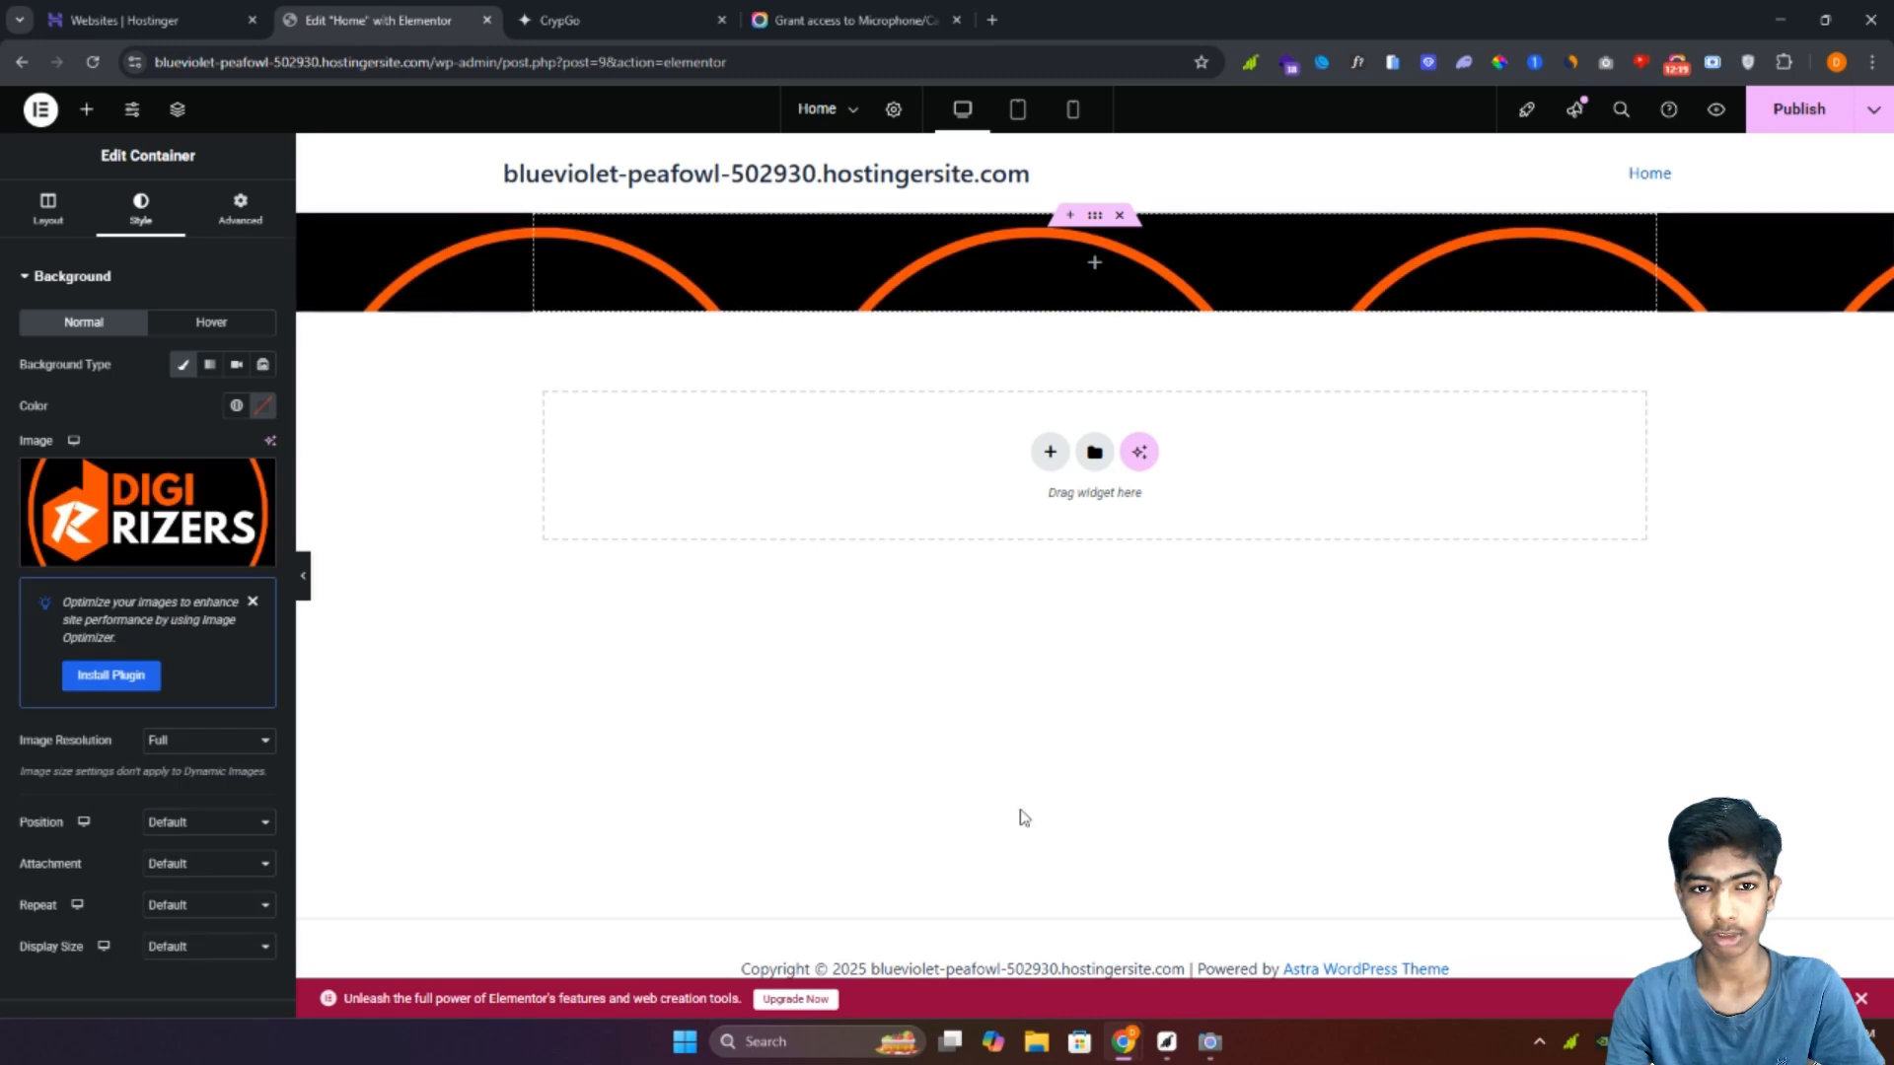
Step: Replace the container's background image with the dark gradient image.png from the media library
{"action": "left_click", "coordinate": [98, 526]}
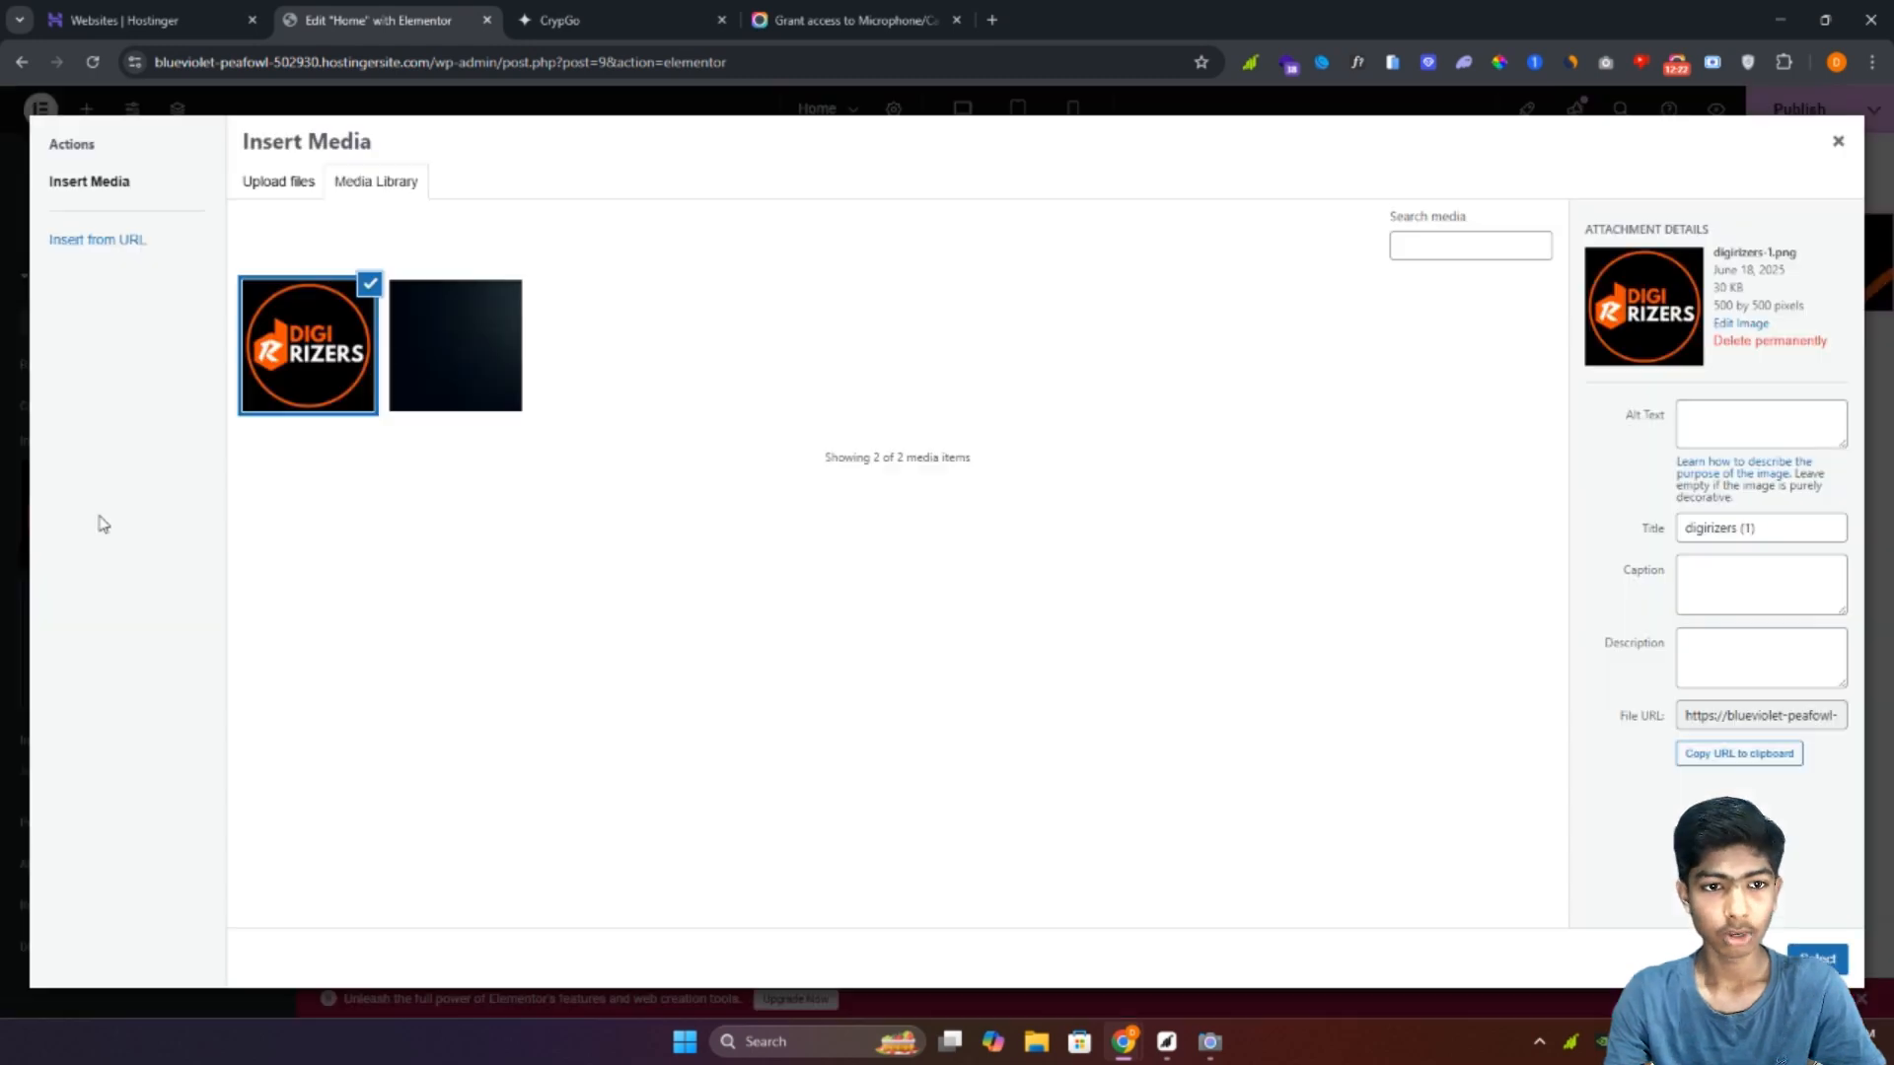
{"action": "left_click", "coordinate": [457, 347]}
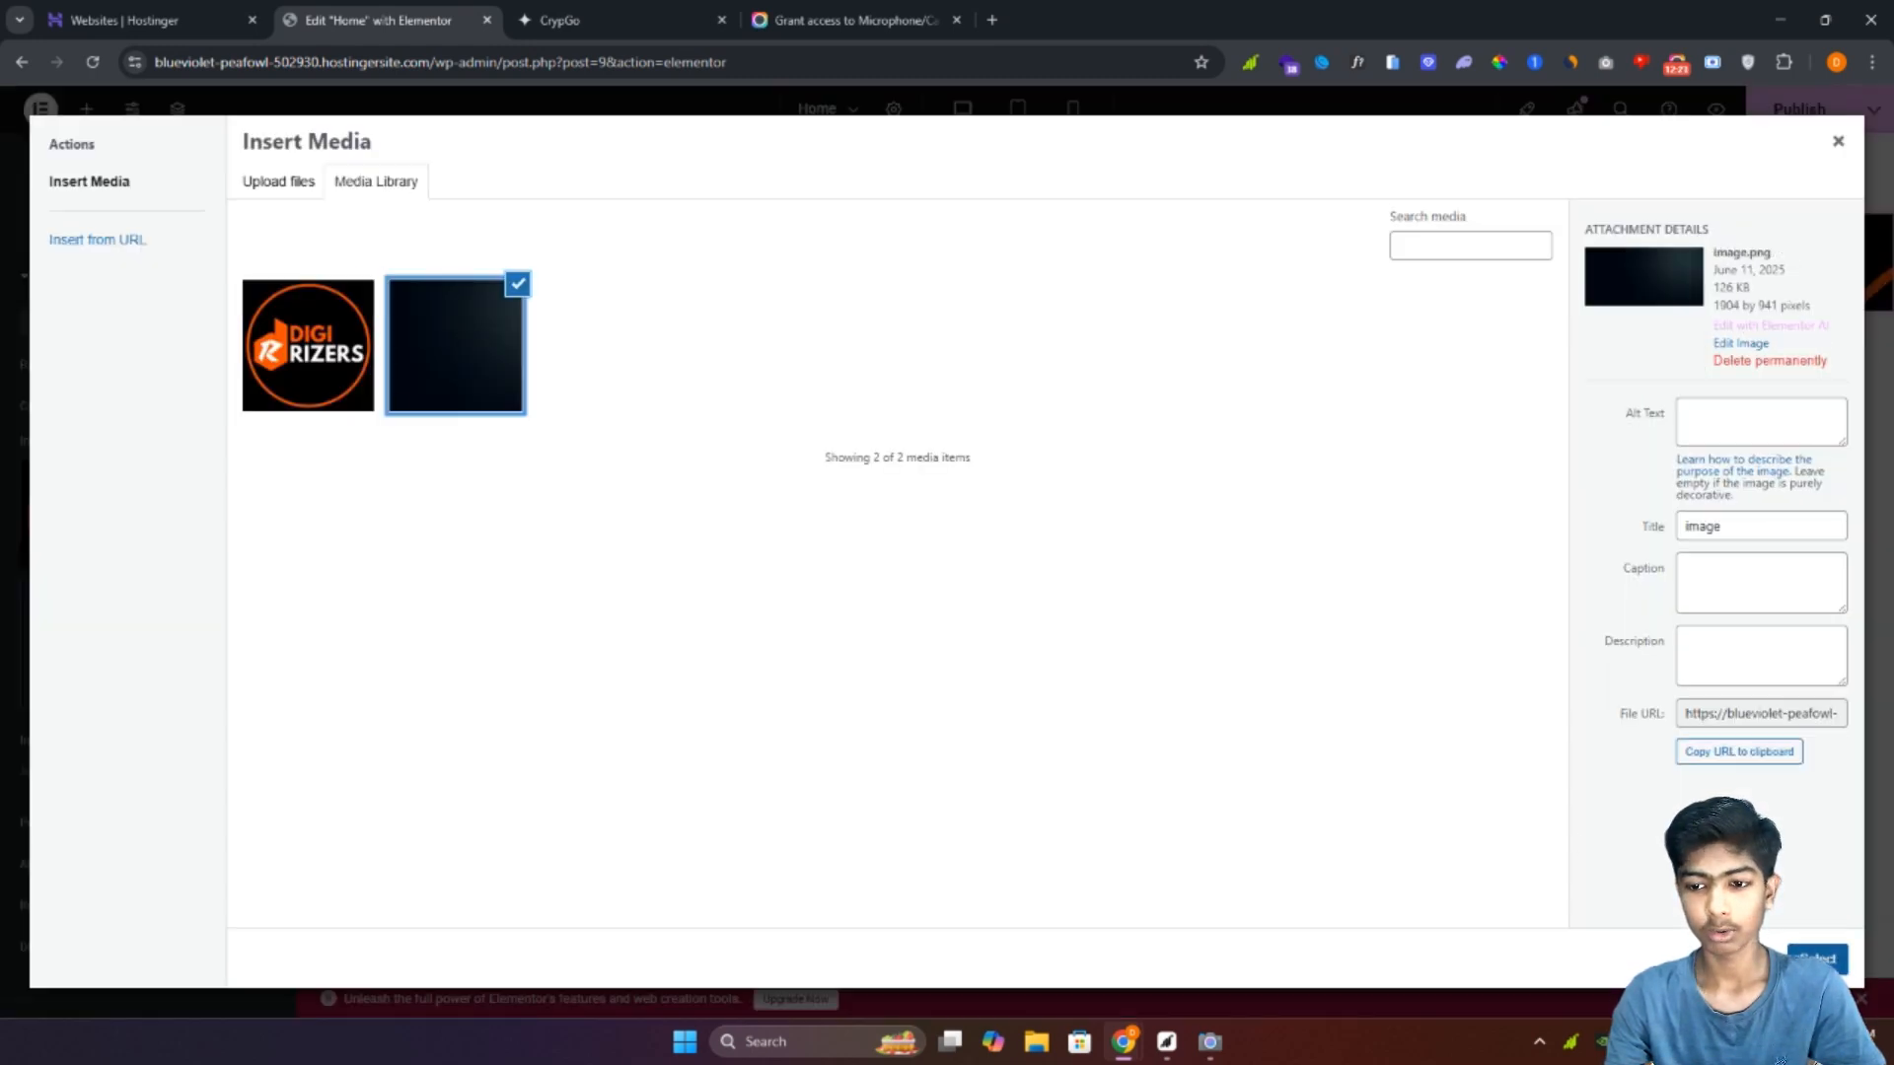
{"action": "left_click", "coordinate": [1817, 958]}
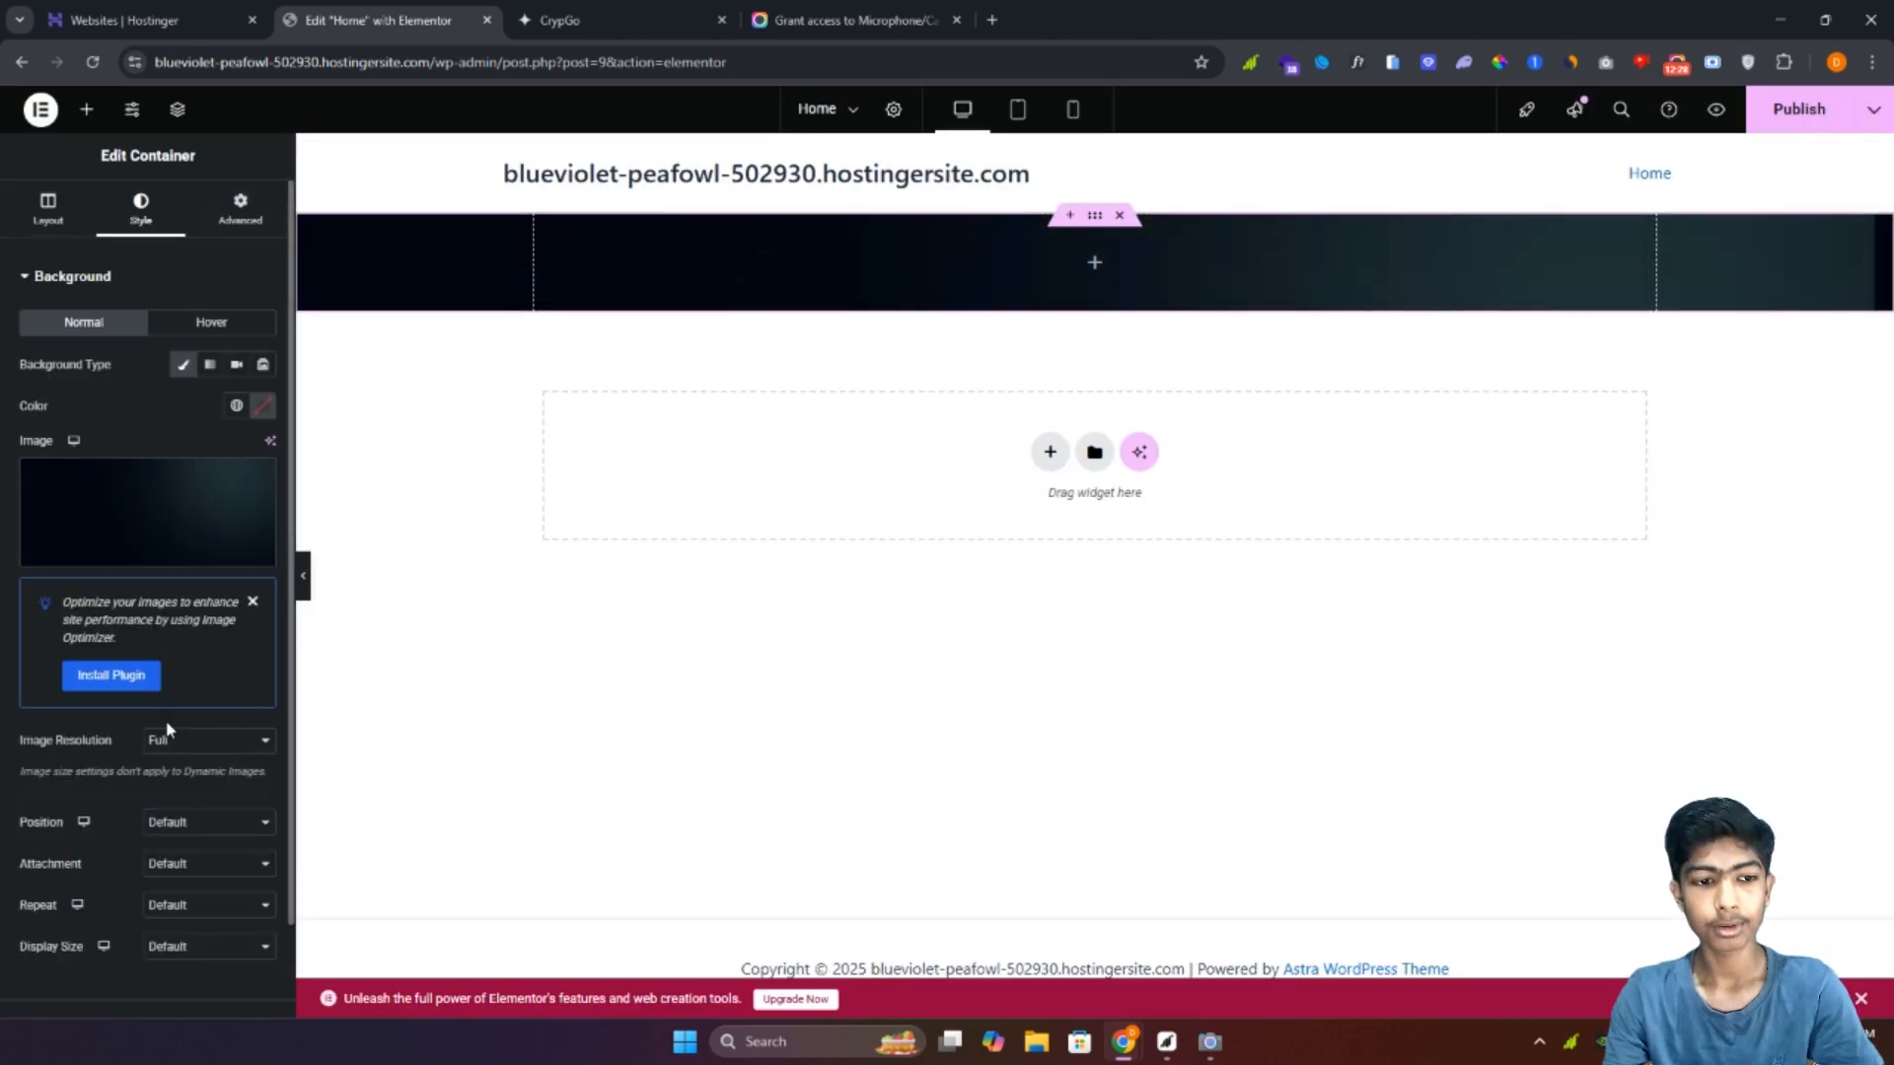
Step: Set the background image's position to Center Center, attachment to Scroll, repeat to No-repeat and display size to Cover
{"action": "scroll", "coordinate": [129, 639], "scroll_direction": "down", "scroll_amount": 2}
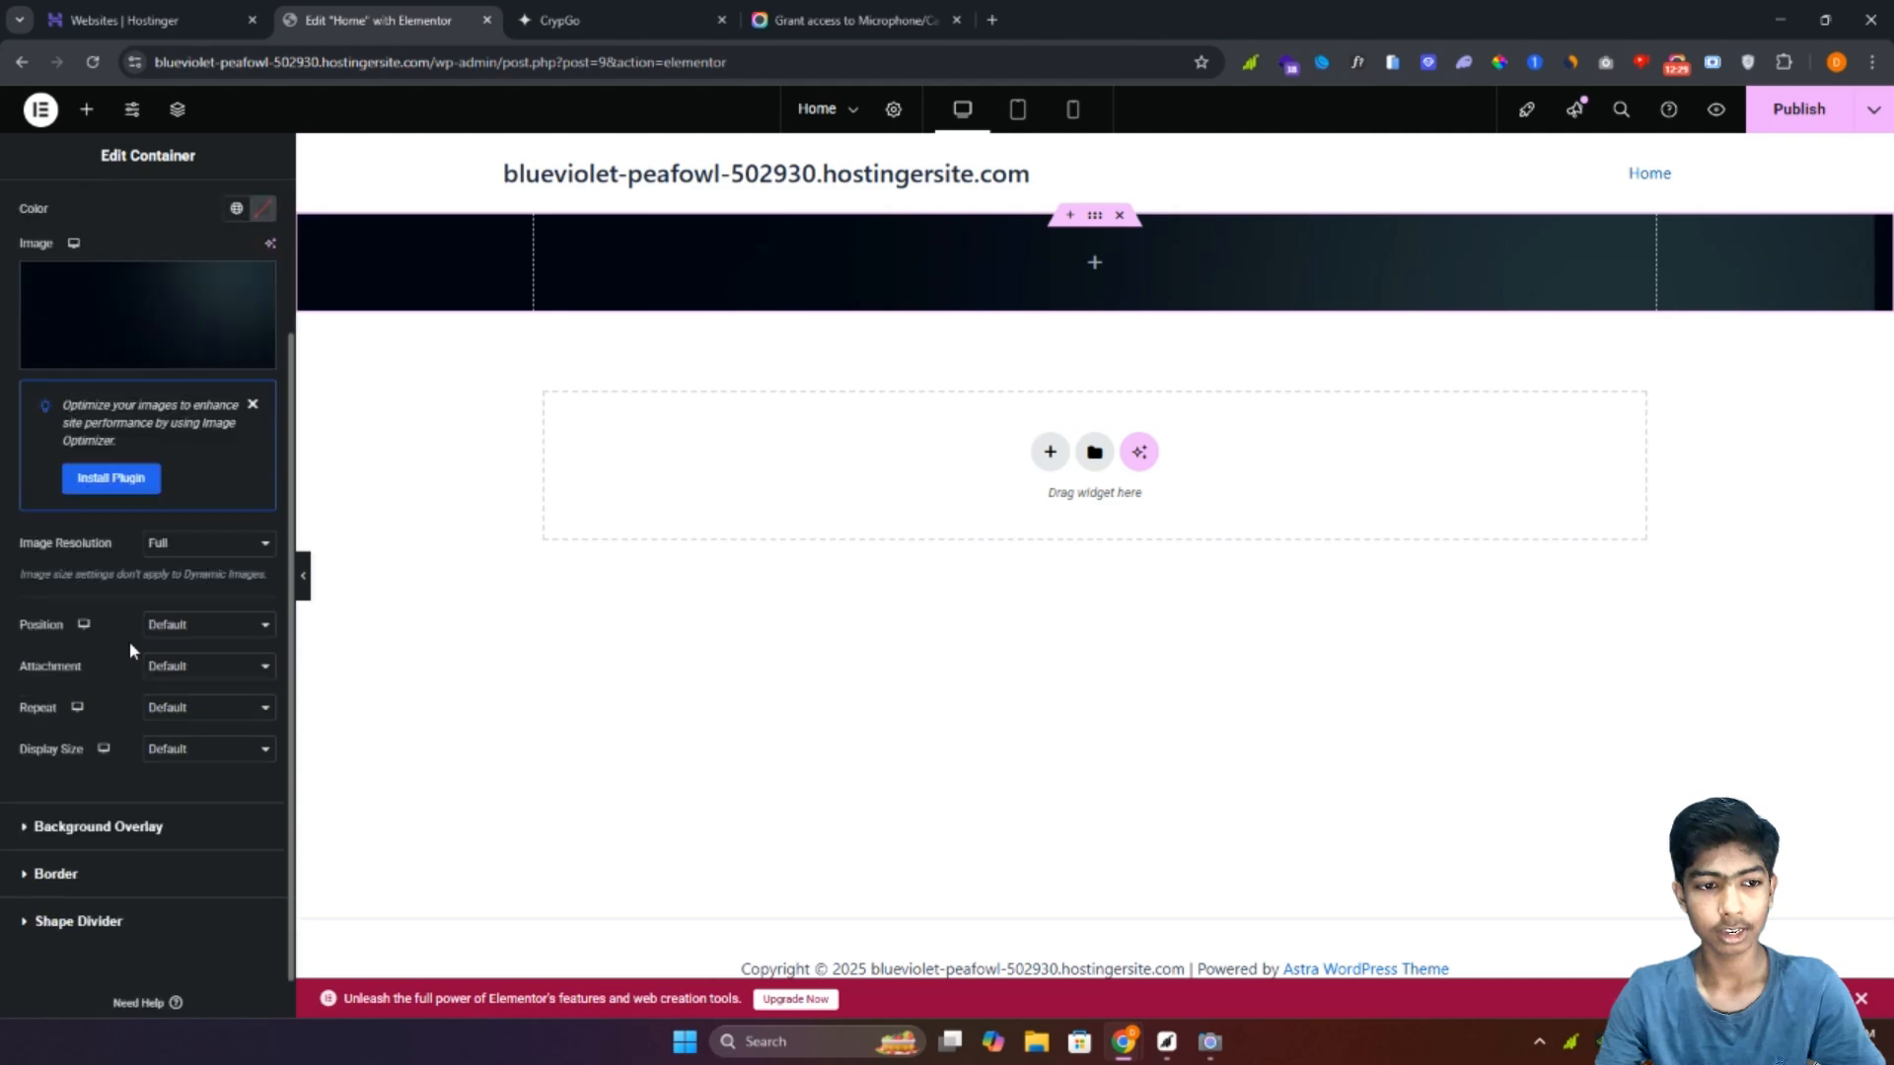
{"action": "left_click", "coordinate": [192, 625]}
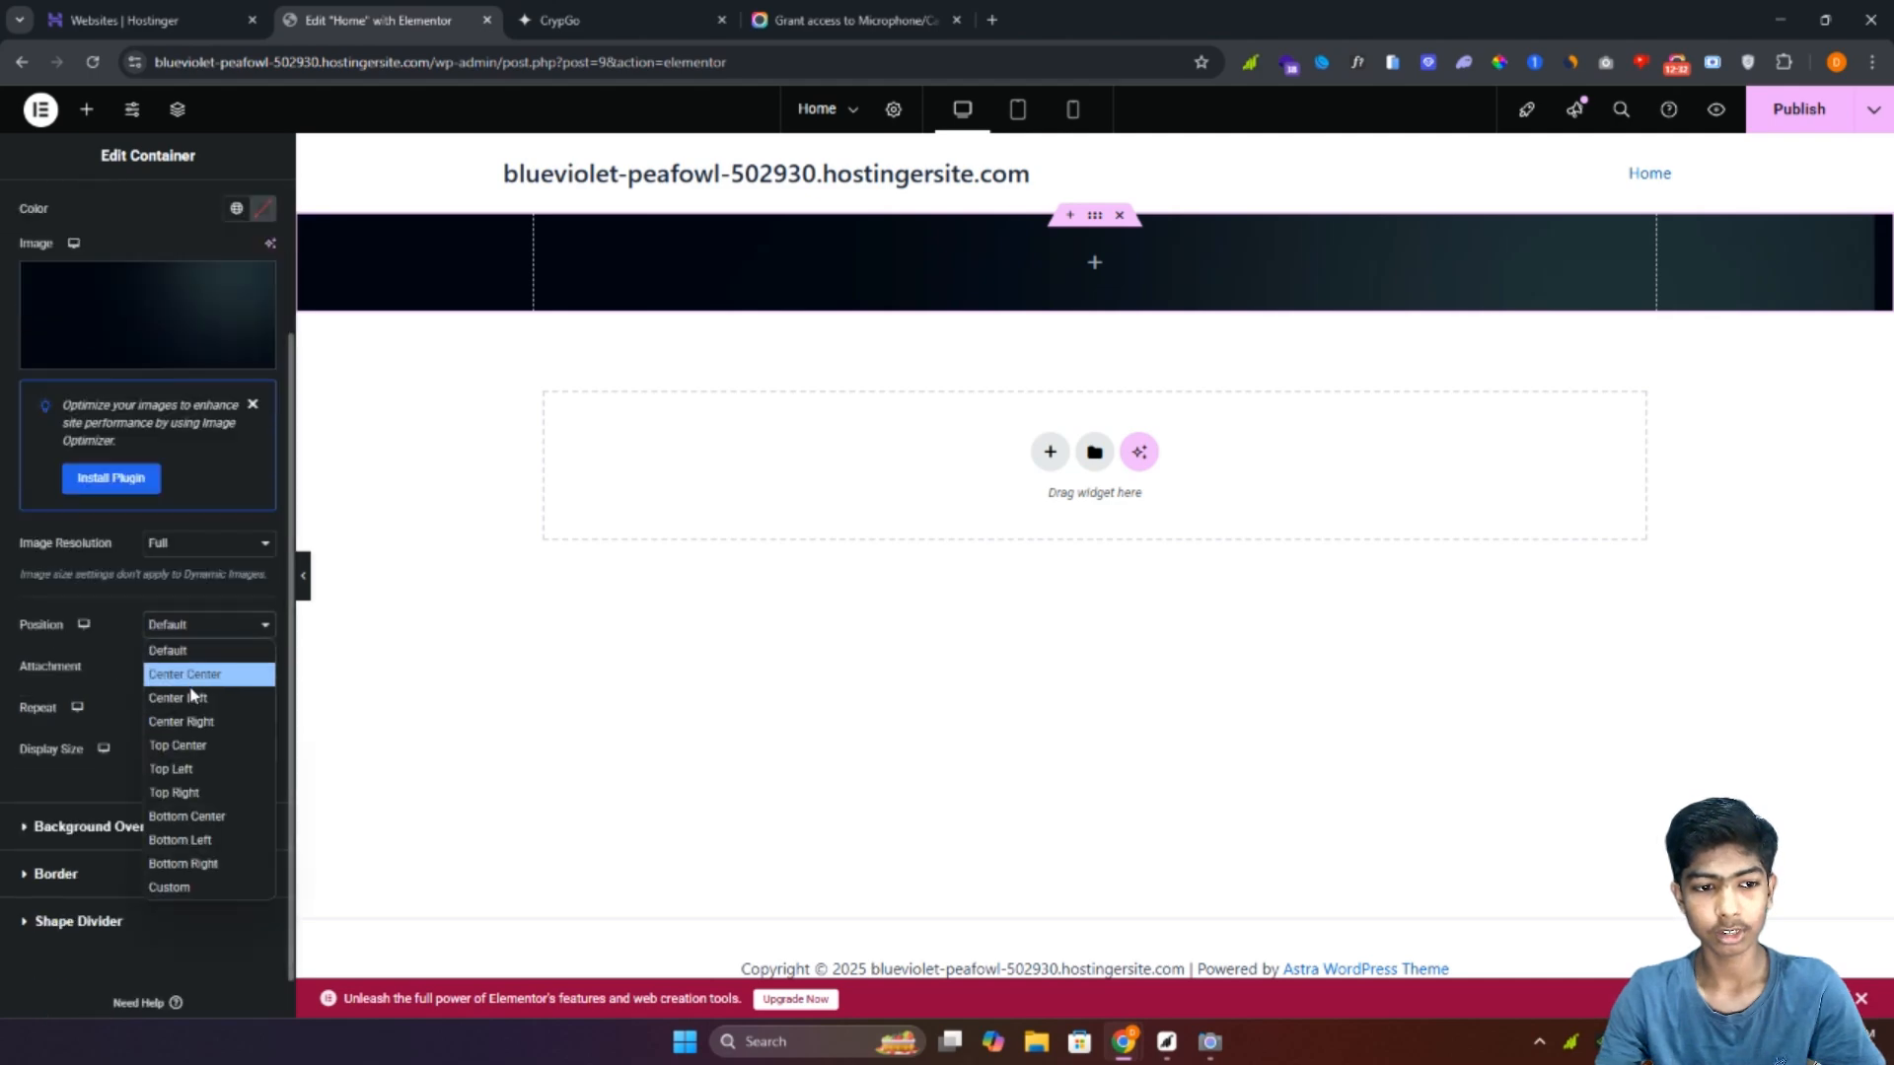
{"action": "left_click", "coordinate": [187, 673]}
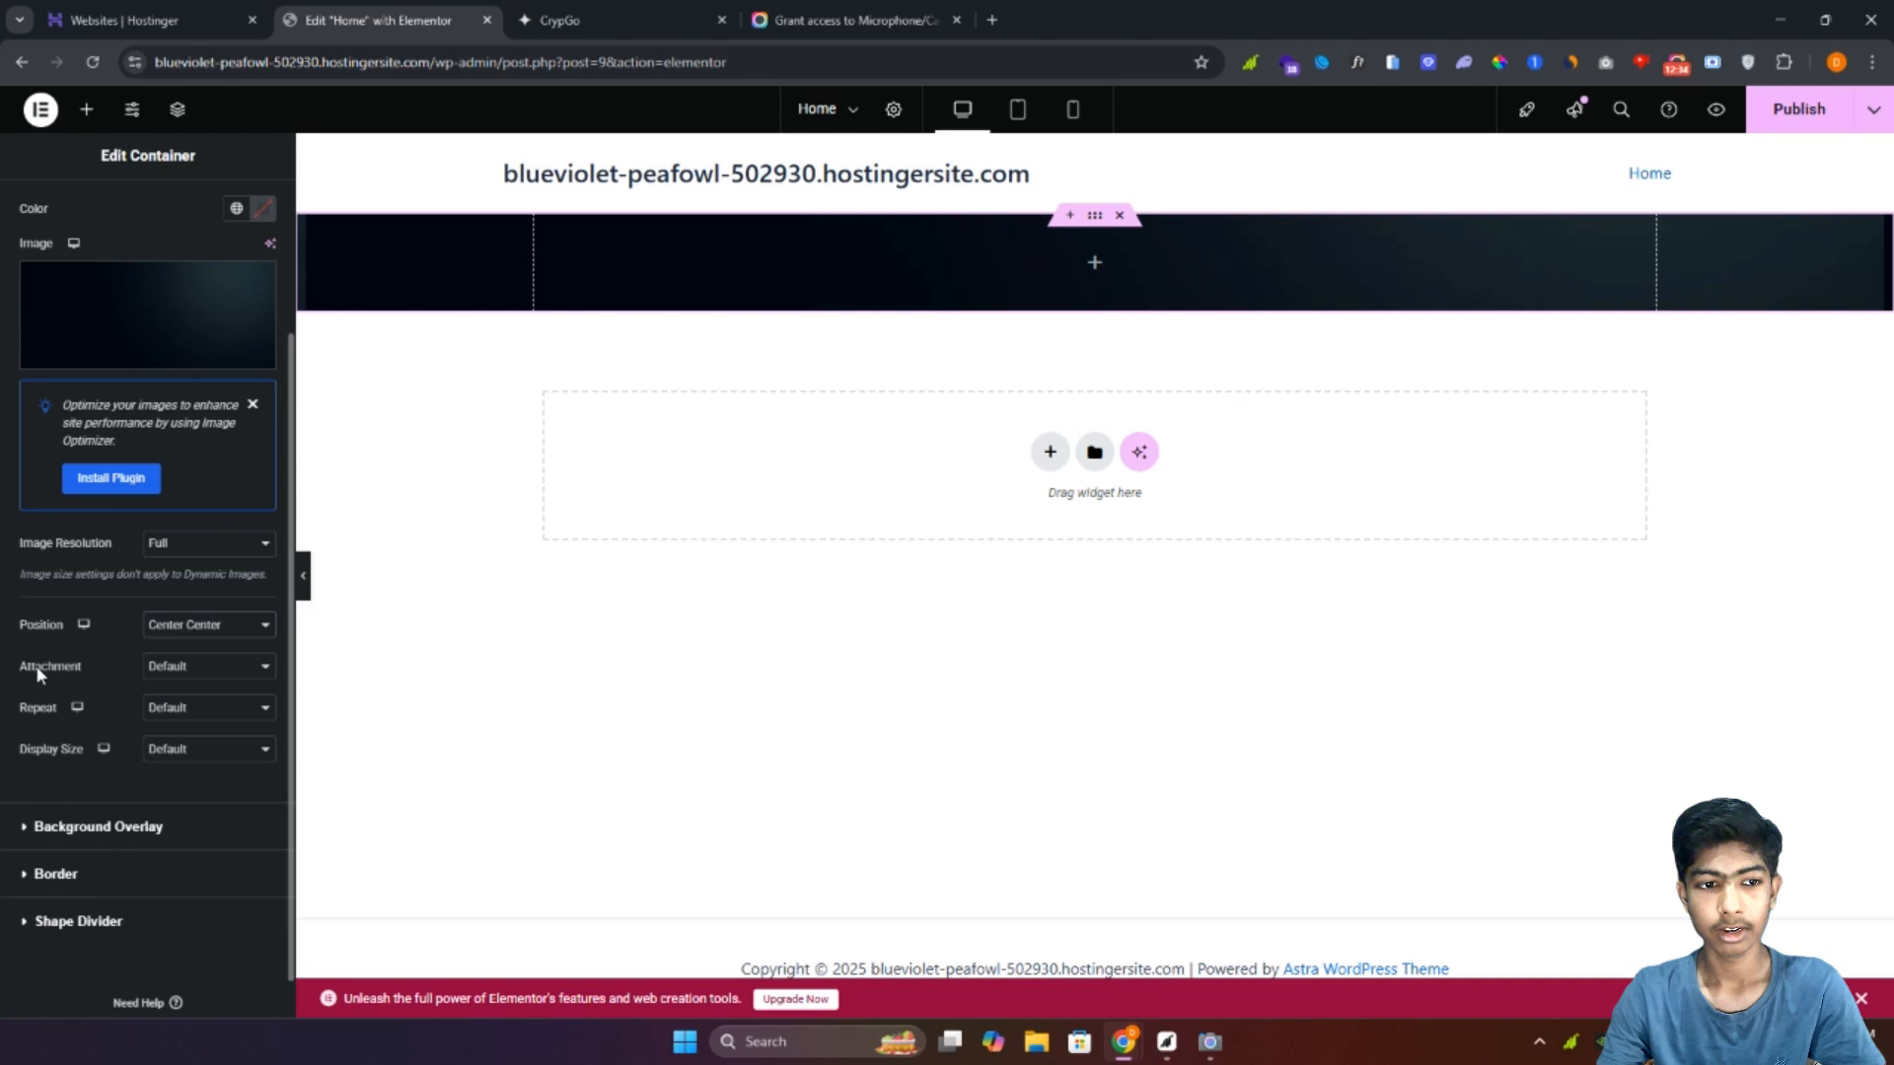
{"action": "left_click", "coordinate": [178, 671]}
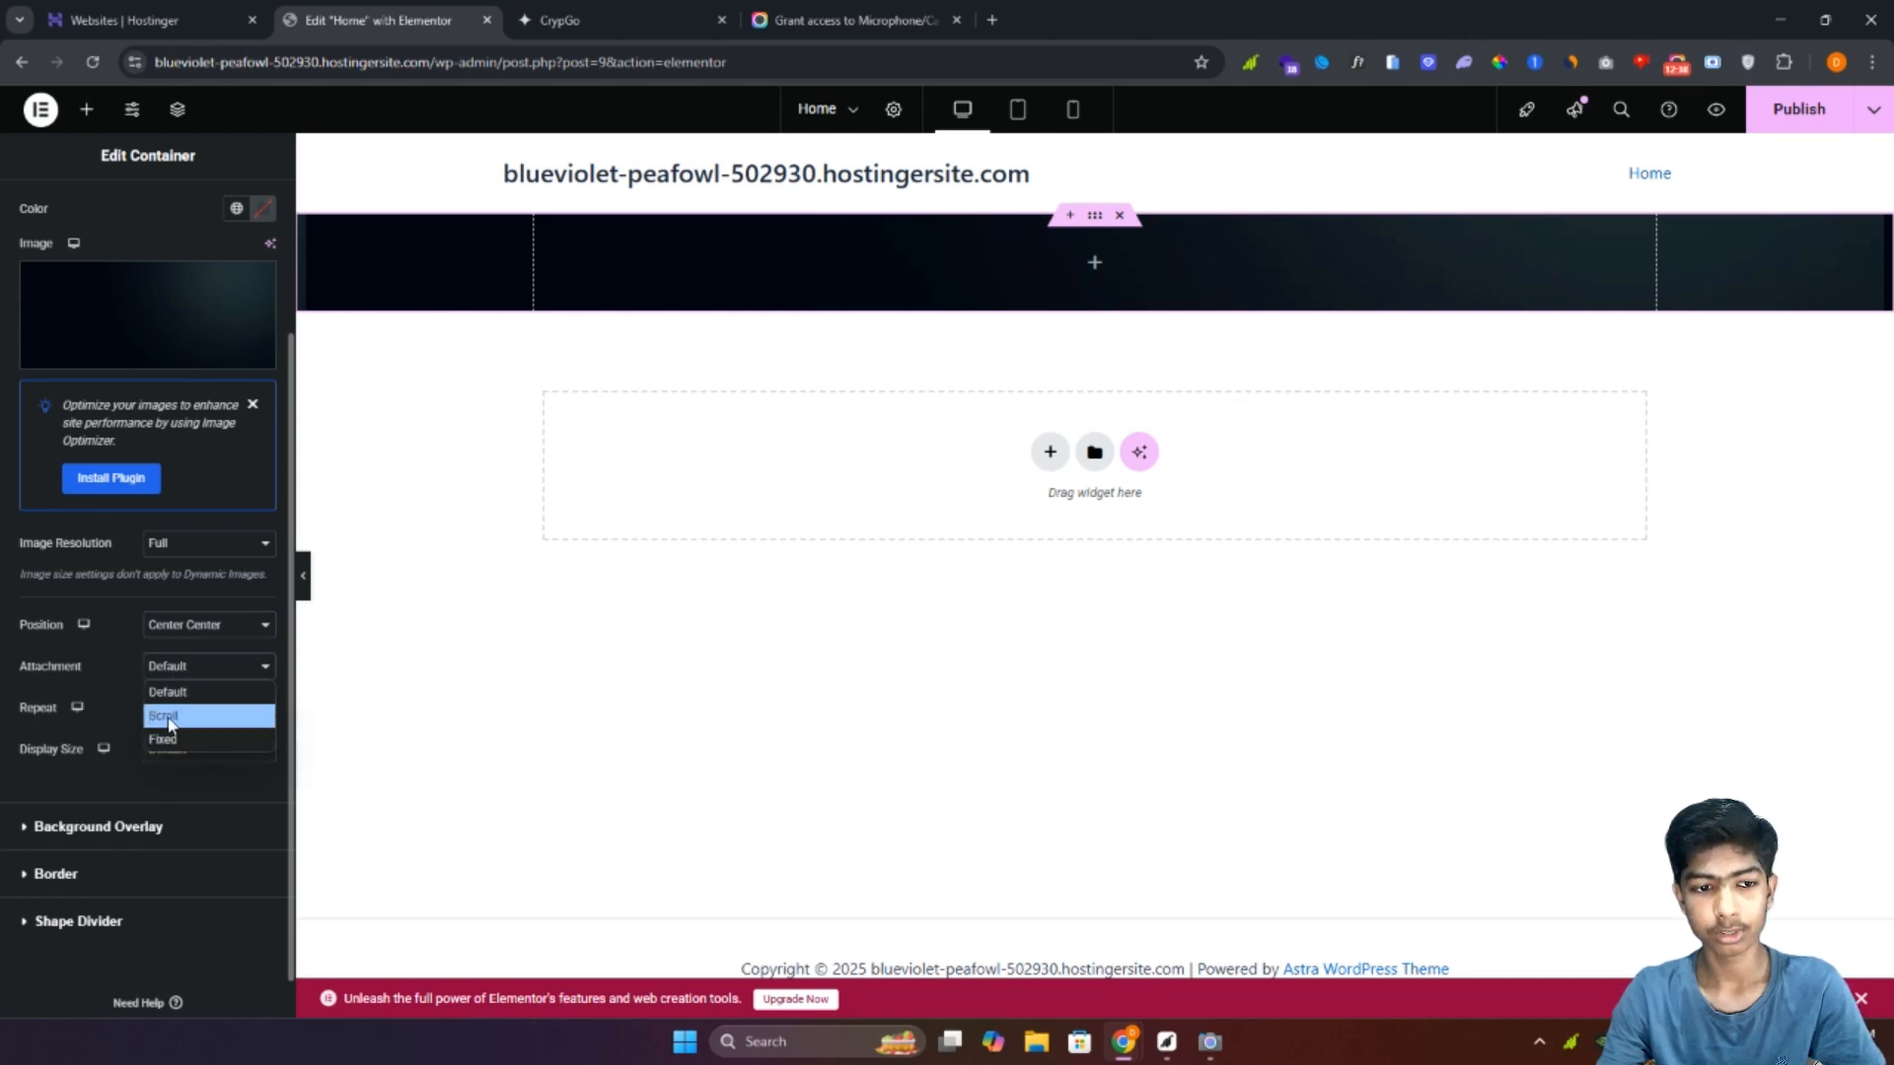
{"action": "left_click", "coordinate": [168, 716]}
{"action": "left_click", "coordinate": [215, 708]}
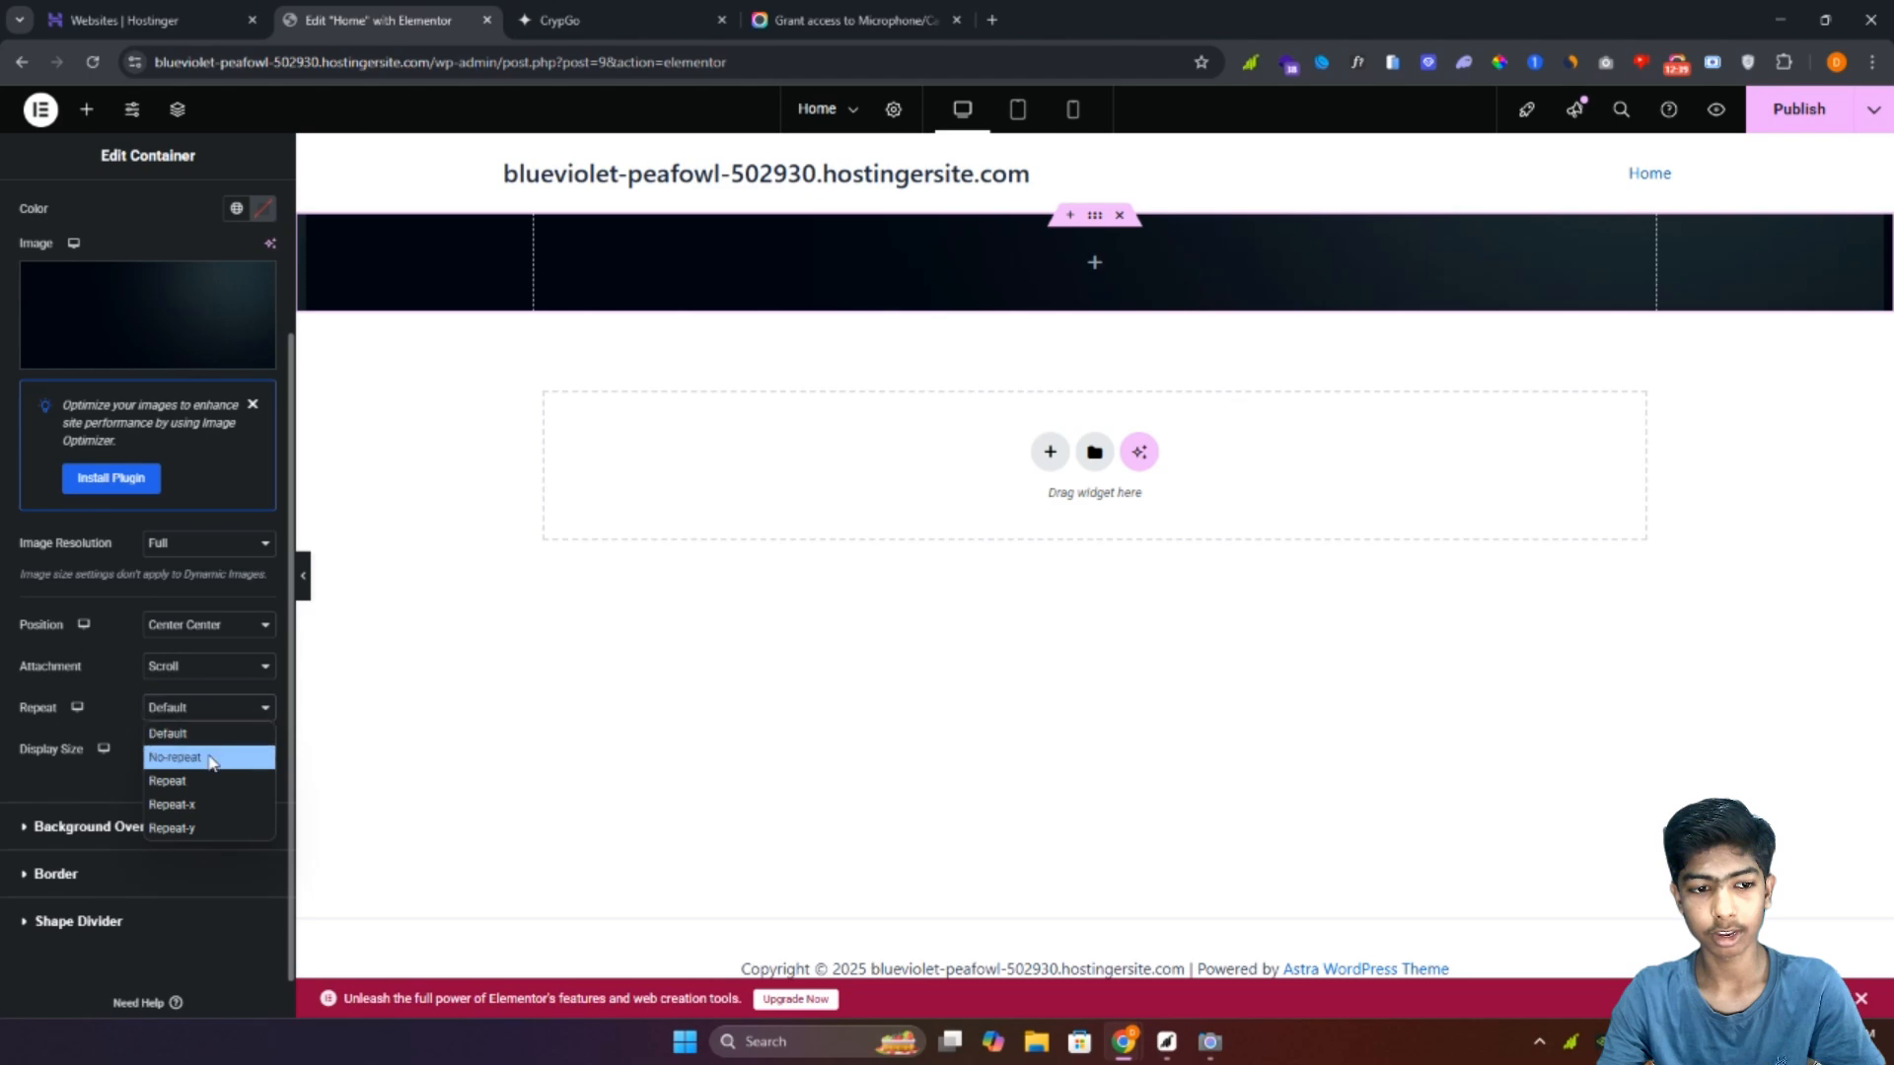
{"action": "left_click", "coordinate": [192, 752]}
{"action": "left_click", "coordinate": [170, 754]}
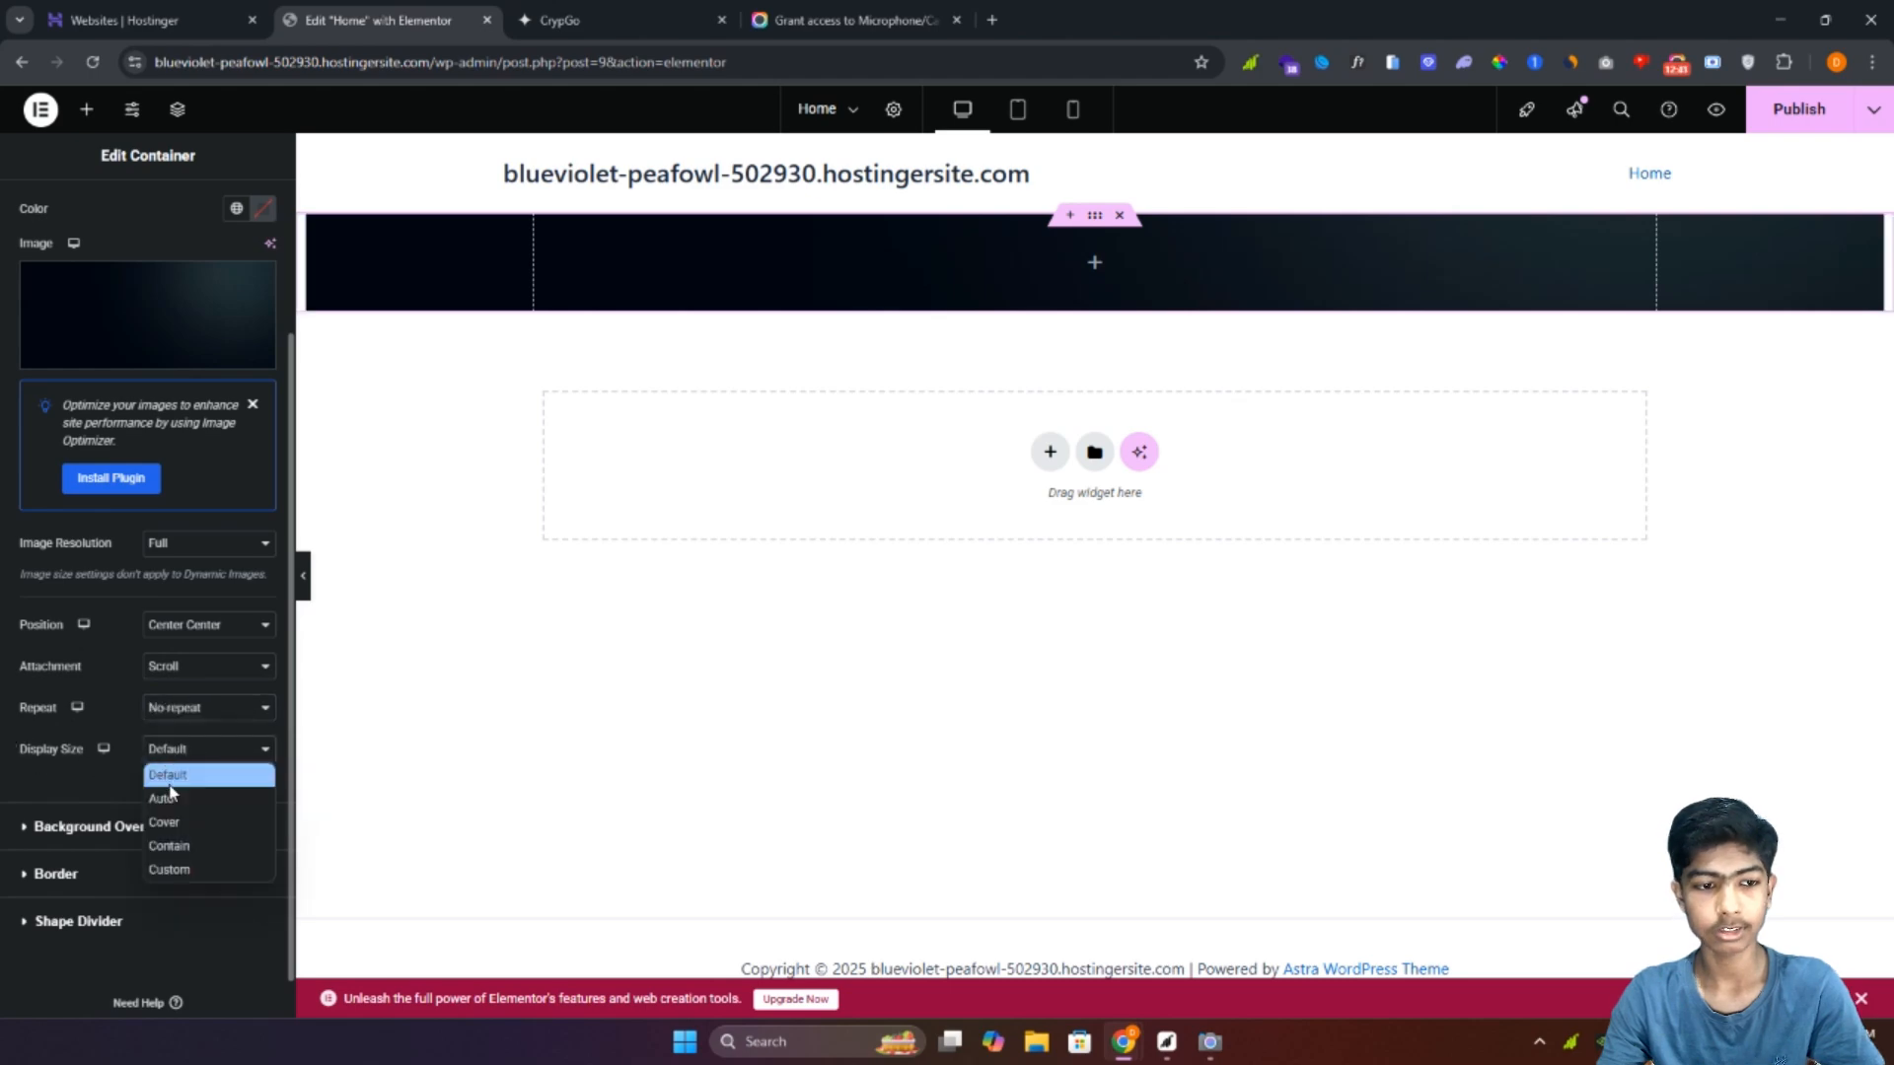
{"action": "left_click", "coordinate": [168, 820]}
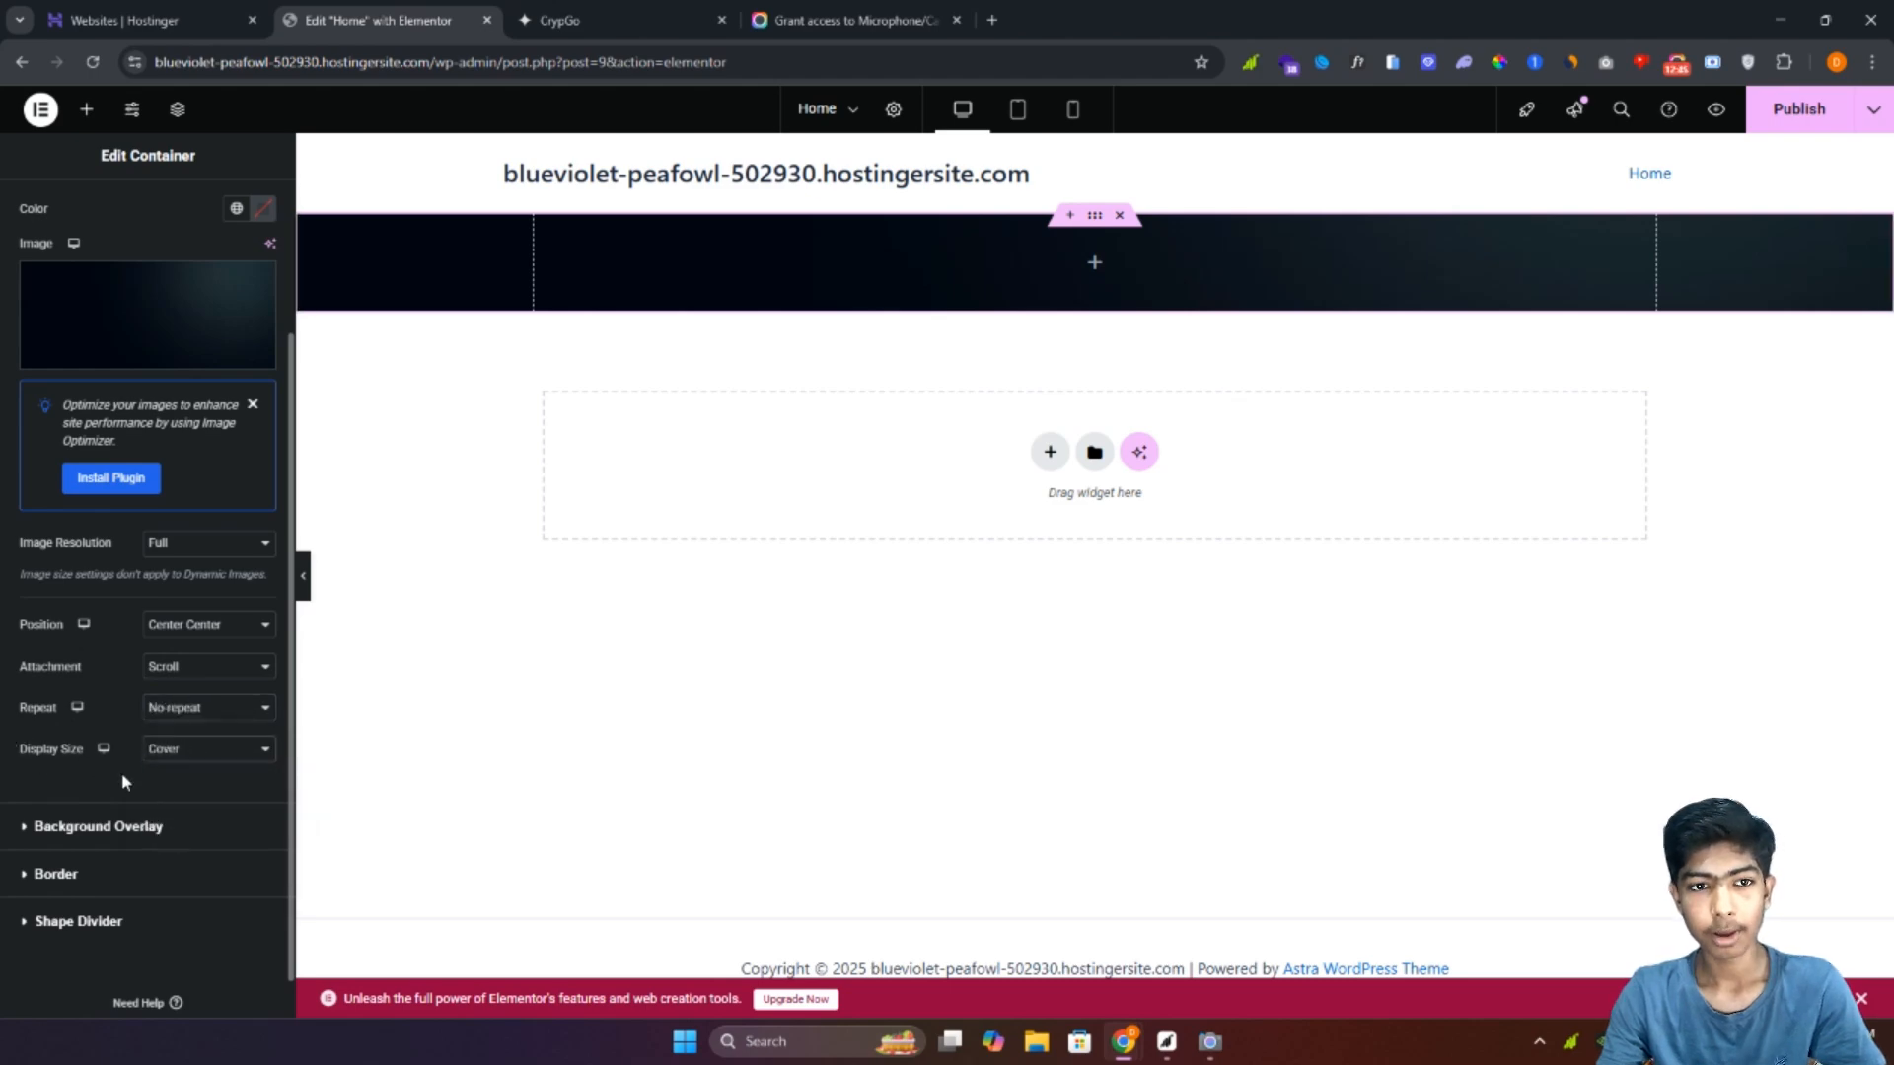
Step: Add an inner container inside the dark hero container and duplicate it
{"action": "left_click", "coordinate": [1094, 262]}
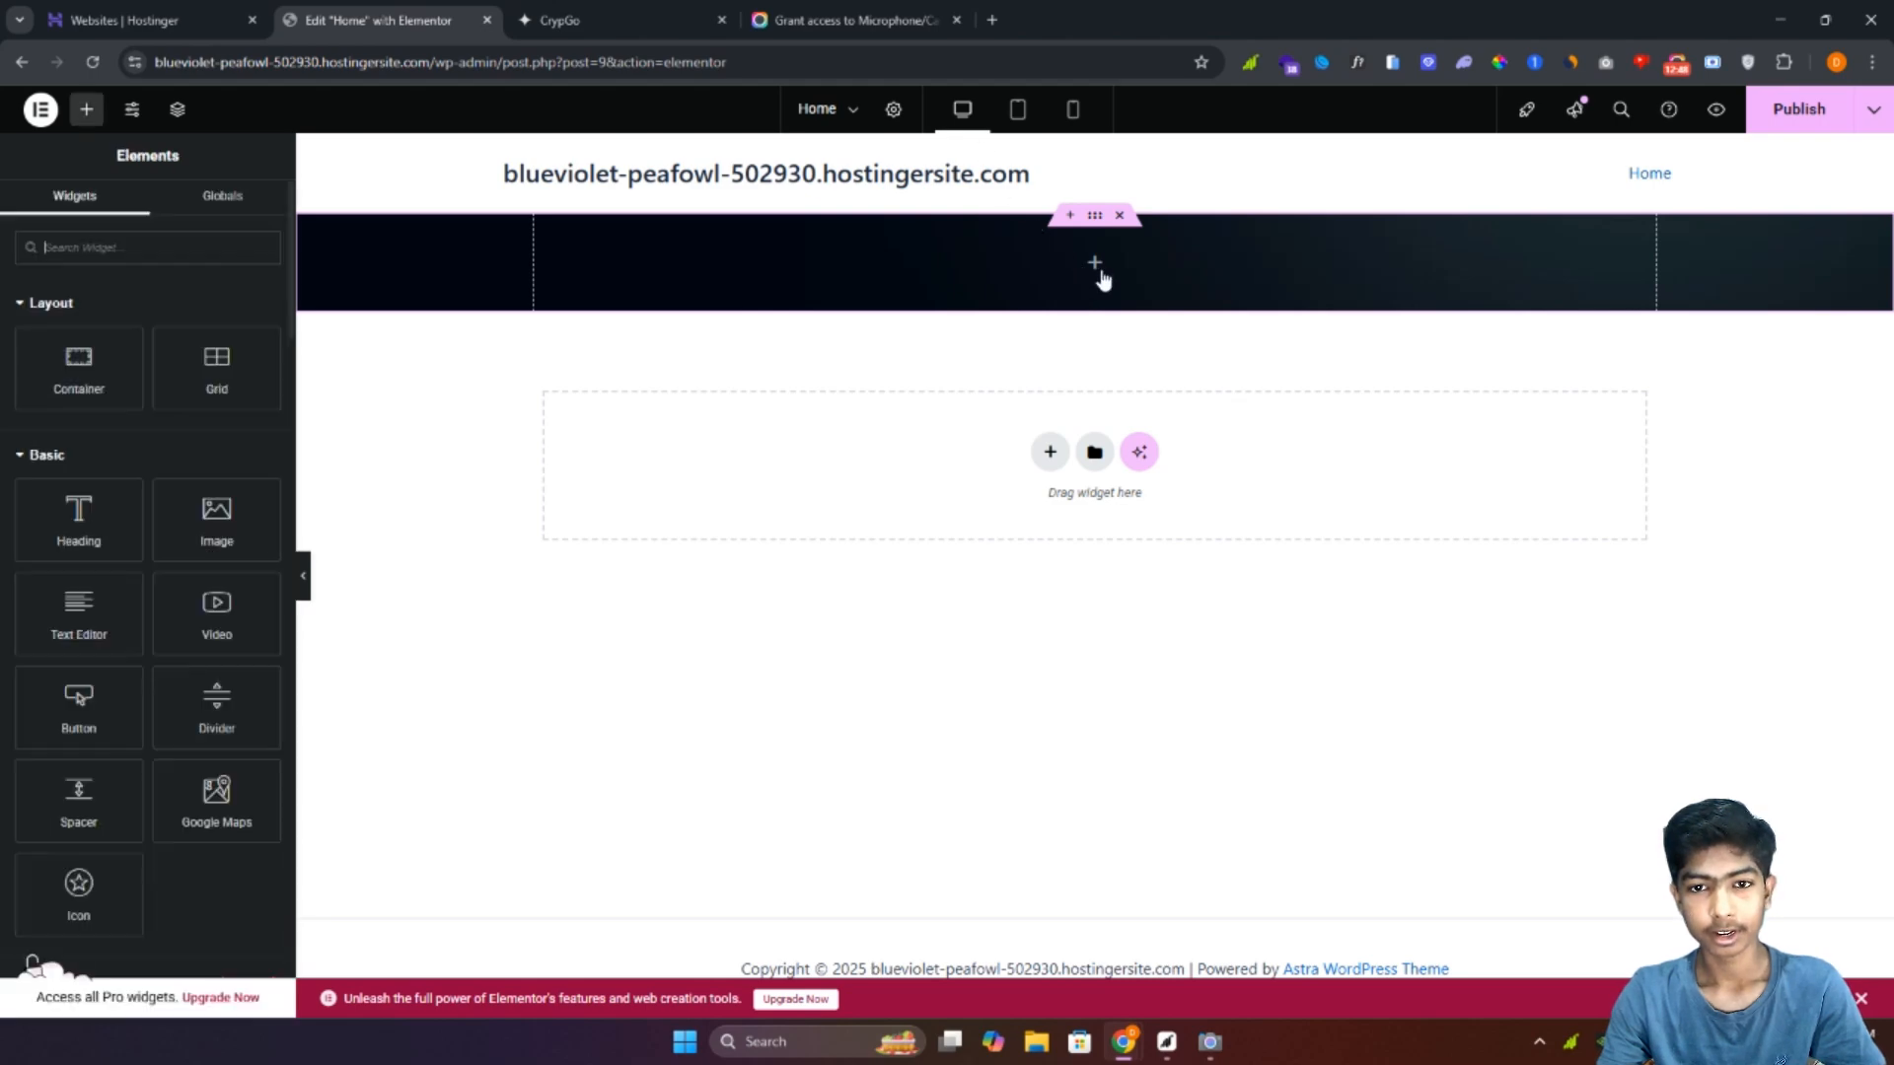
{"action": "left_click_drag", "start_coordinate": [79, 380], "coordinate": [960, 279]}
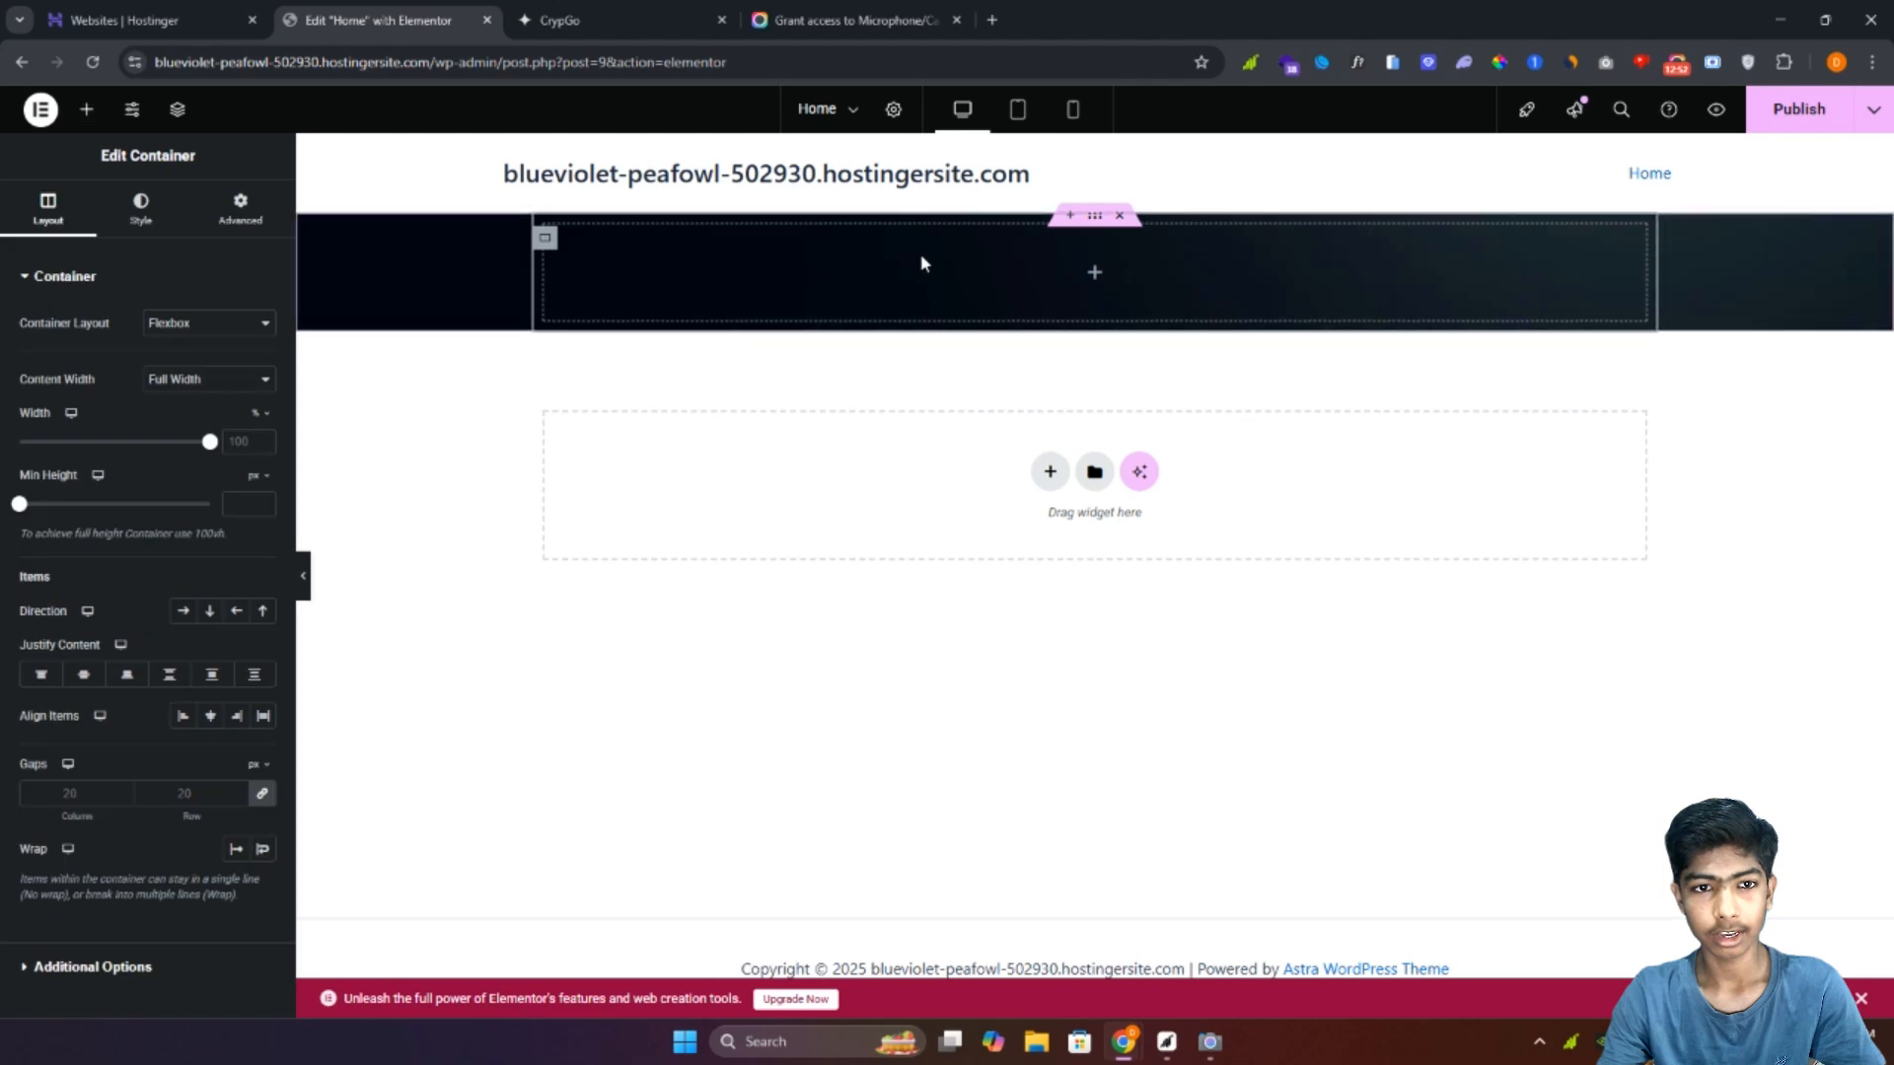
{"action": "right_click", "coordinate": [923, 258]}
{"action": "left_click", "coordinate": [951, 329]}
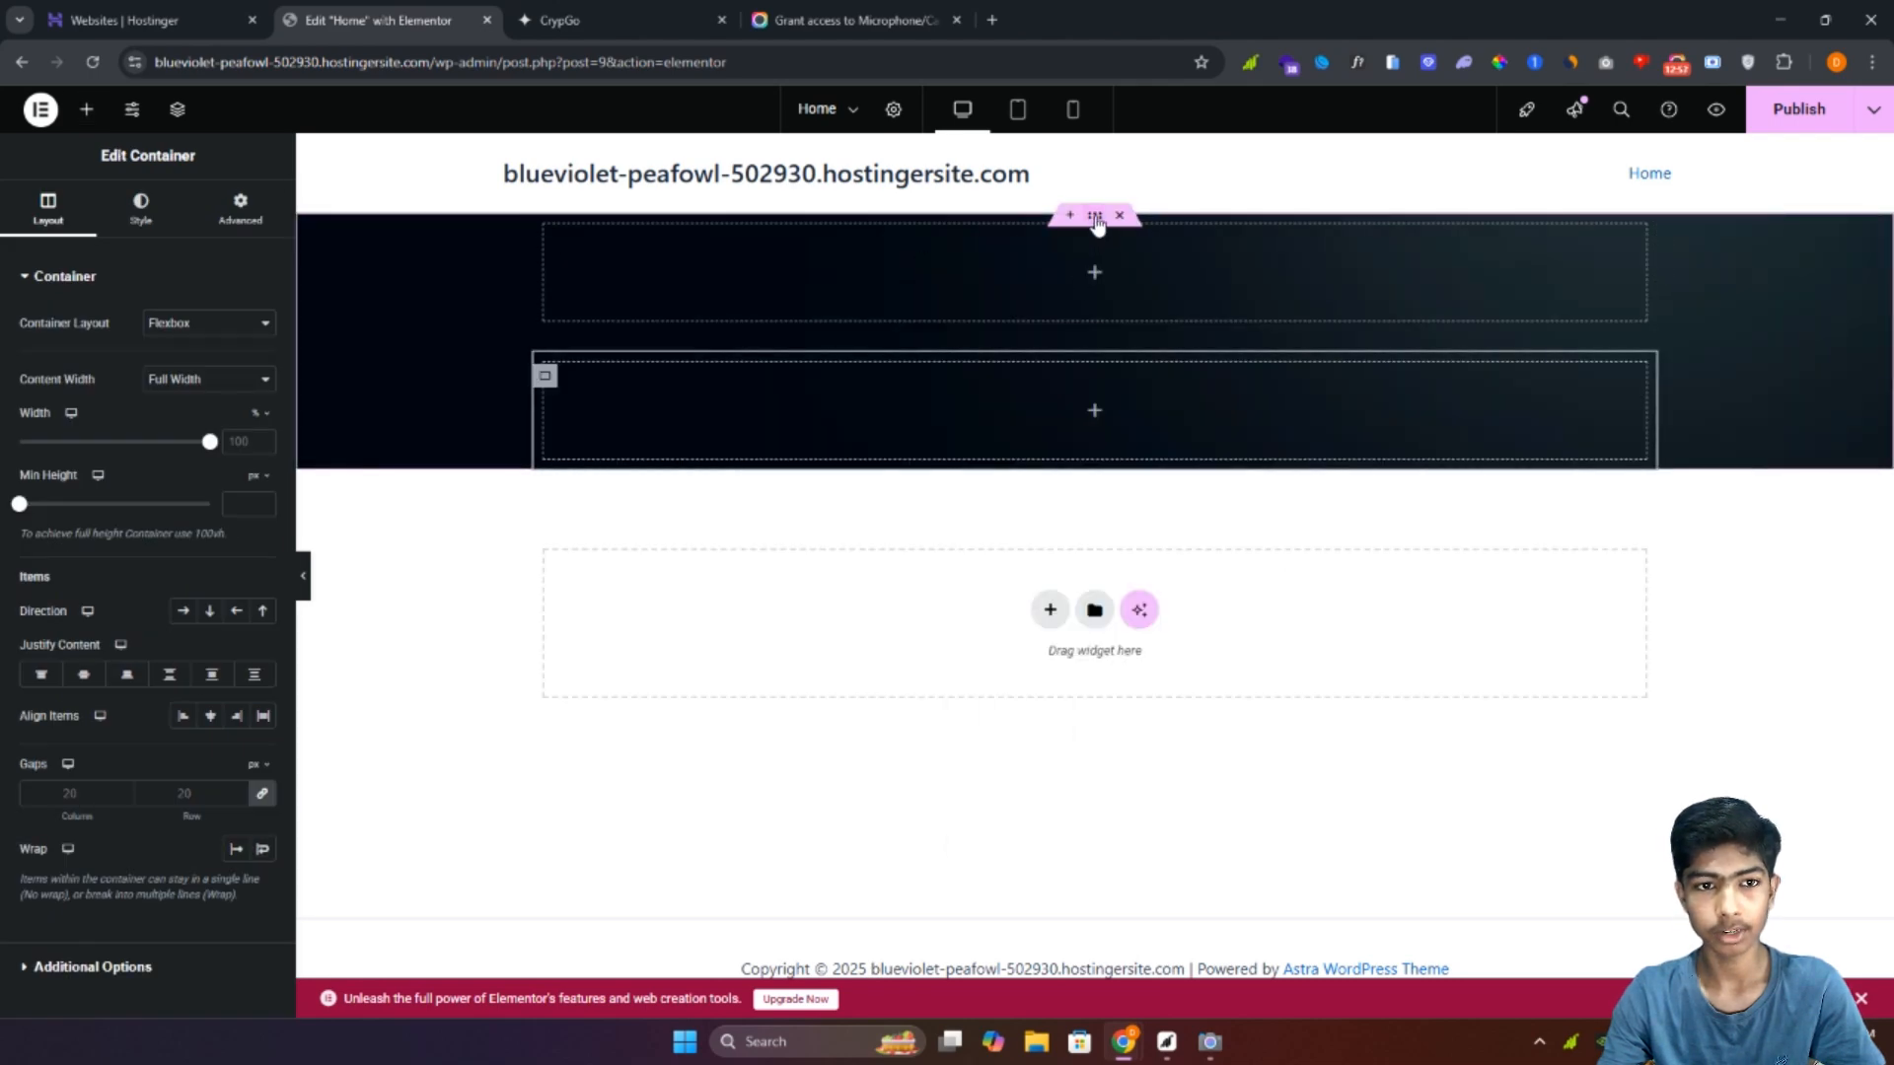
Step: Set the outer hero container's direction to a horizontal row so its two inner containers sit side by side
{"action": "left_click_drag", "start_coordinate": [1095, 219], "coordinate": [1089, 215]}
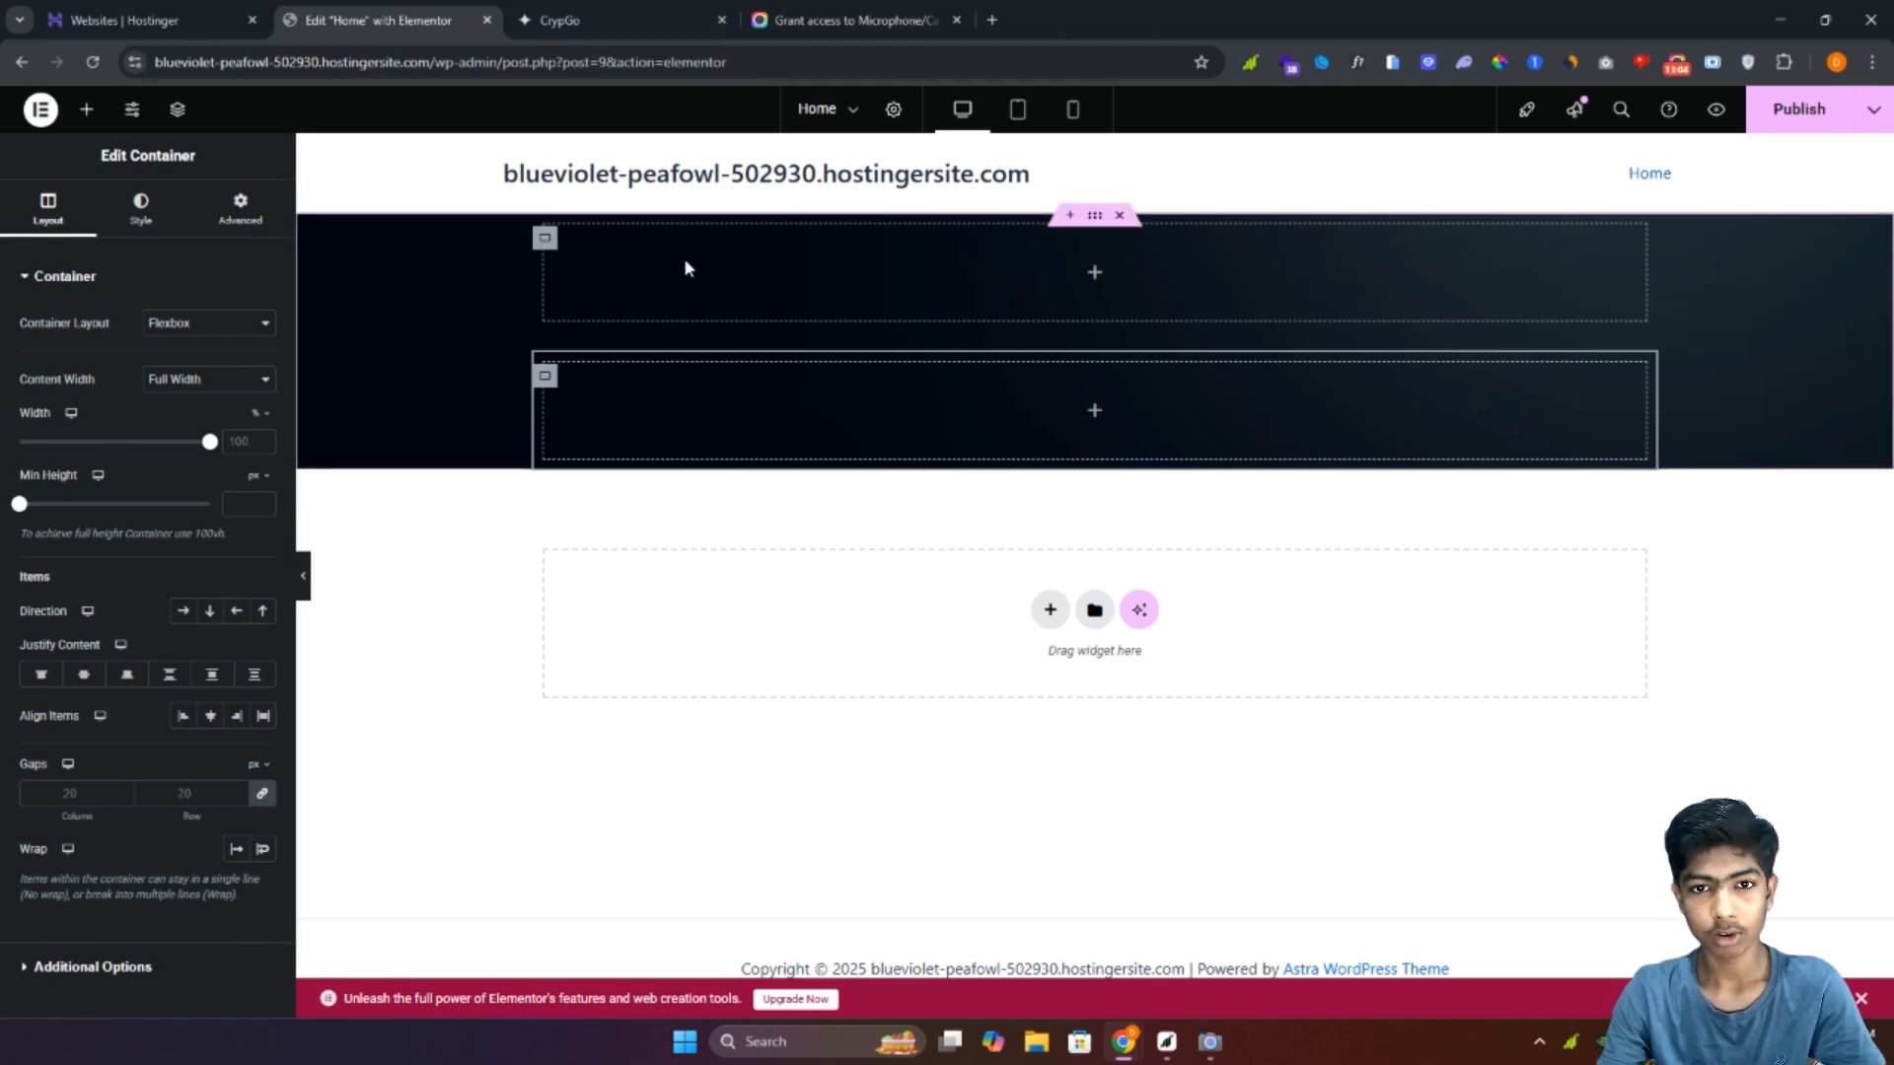
{"action": "left_click", "coordinate": [1089, 227]}
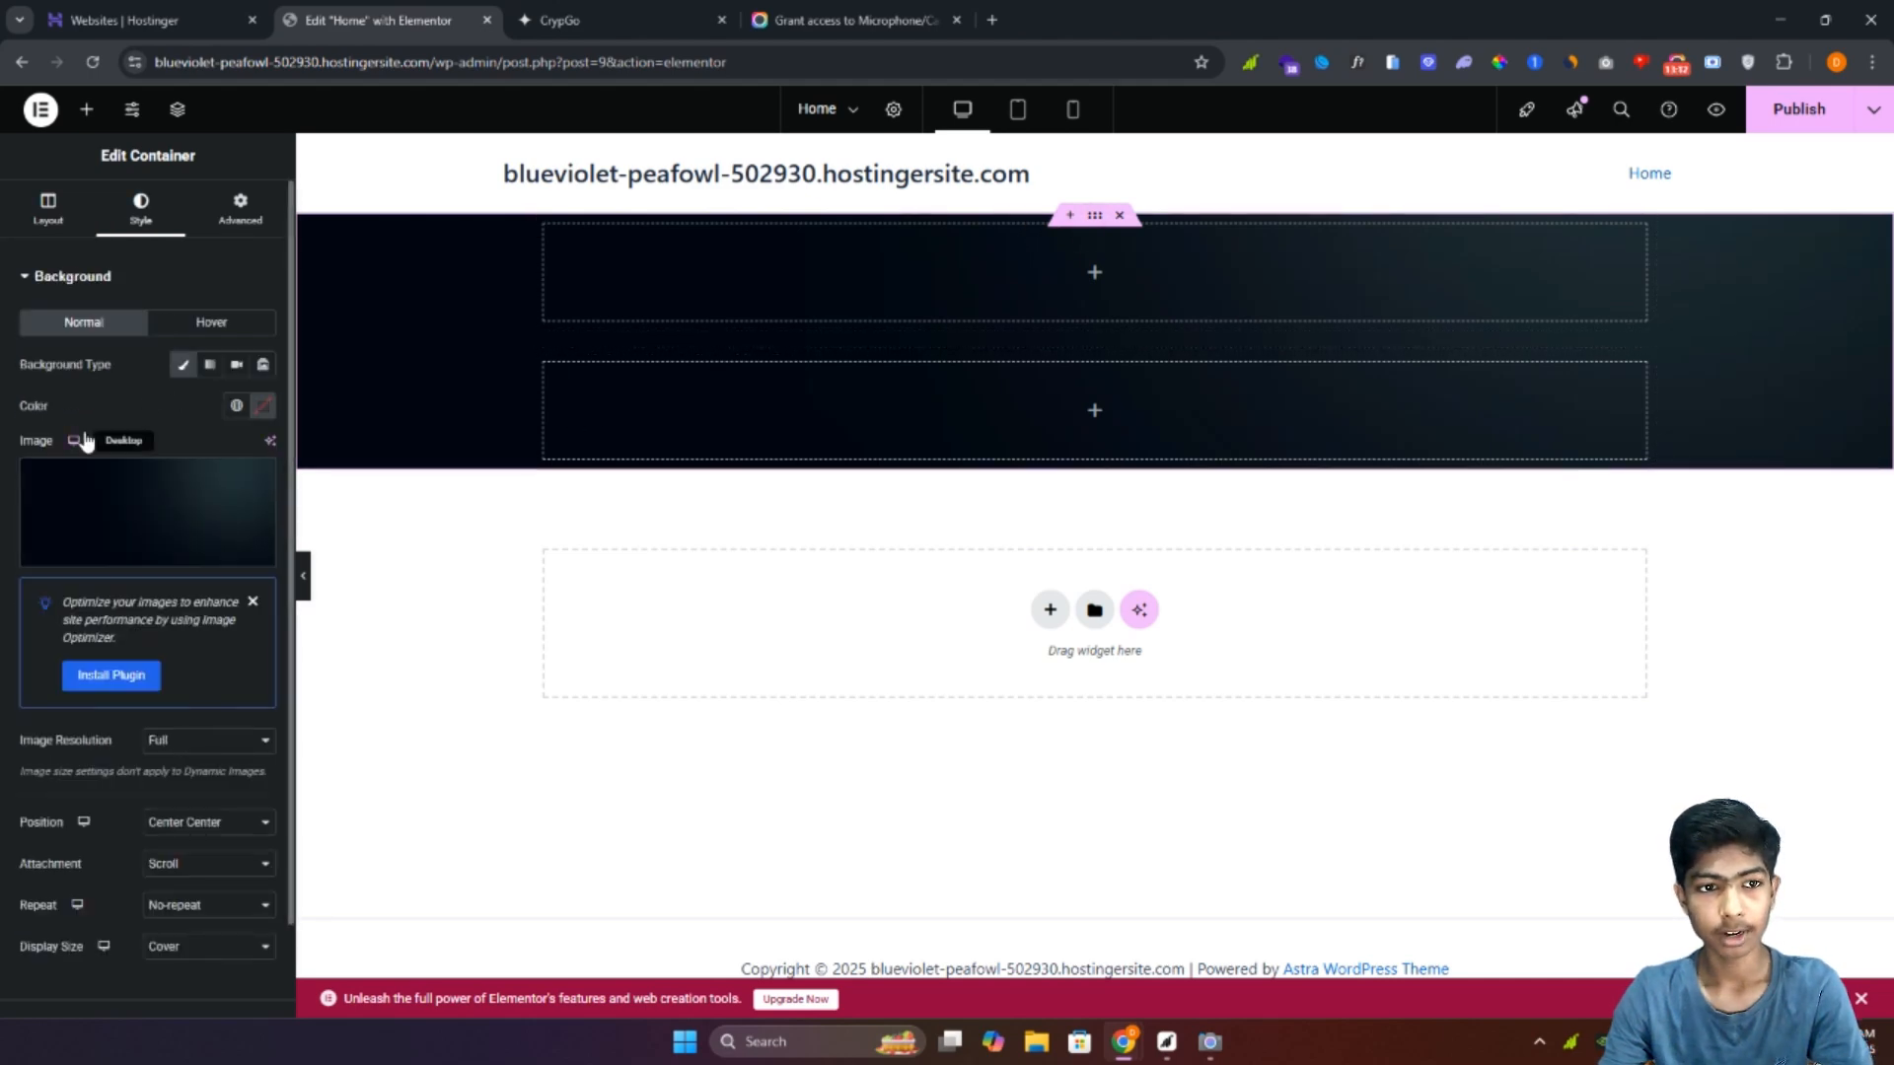
{"action": "left_click", "coordinate": [16, 217]}
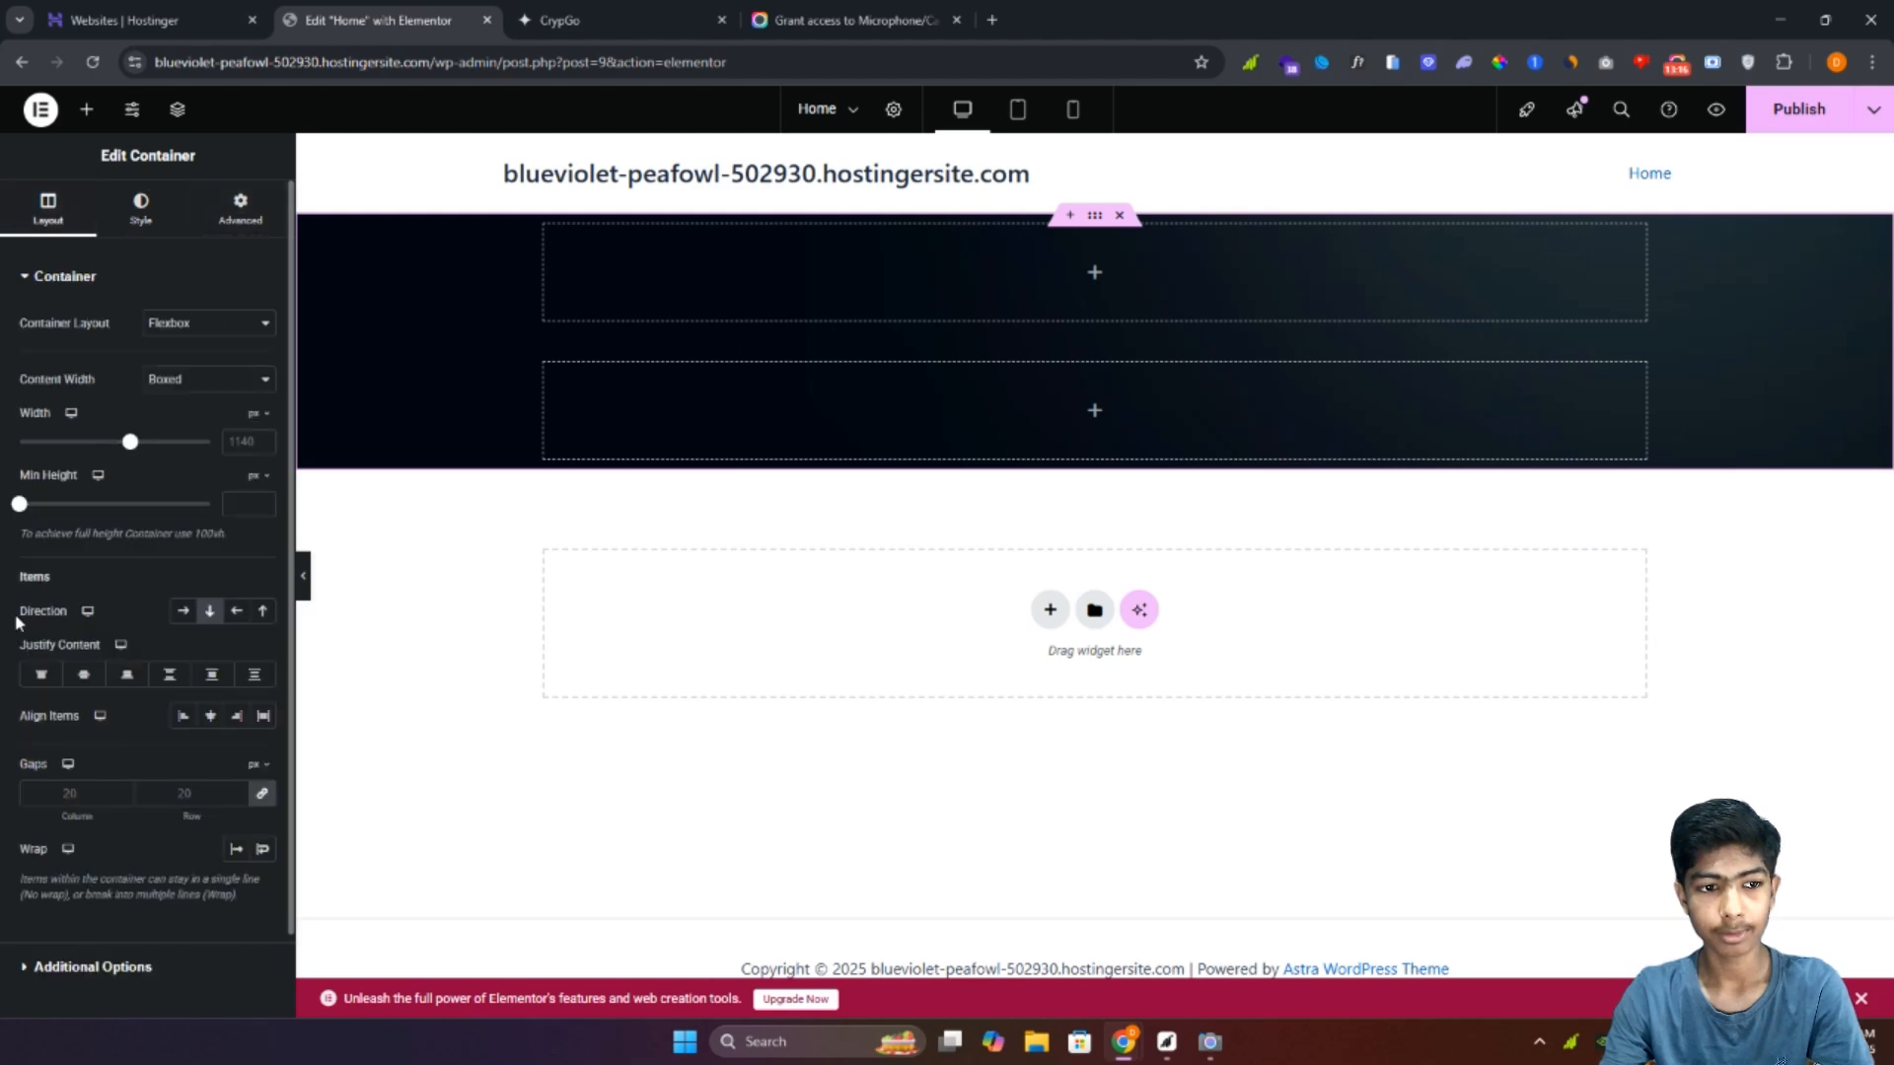
{"action": "left_click", "coordinate": [182, 612]}
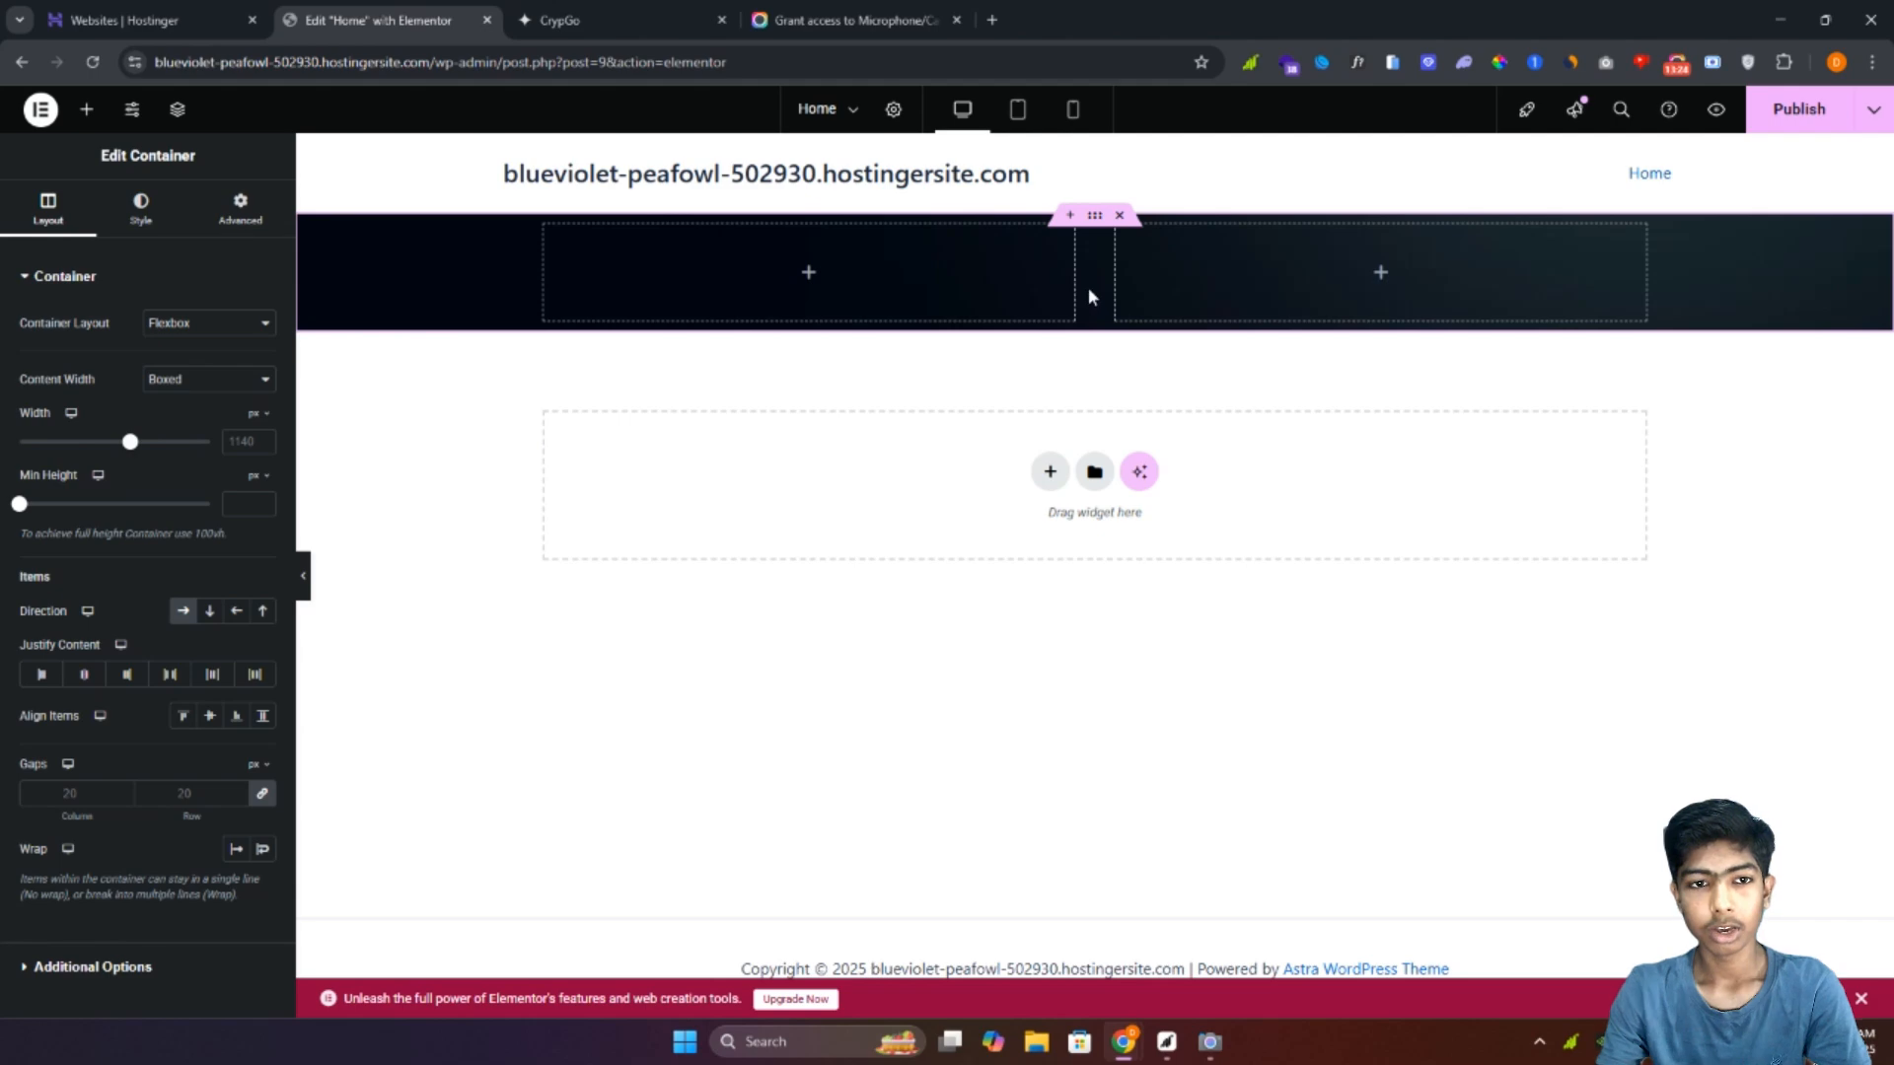
Step: Nest a new container inside the left inner container and set its padding to 0 px on all sides
{"action": "left_click", "coordinate": [808, 273]}
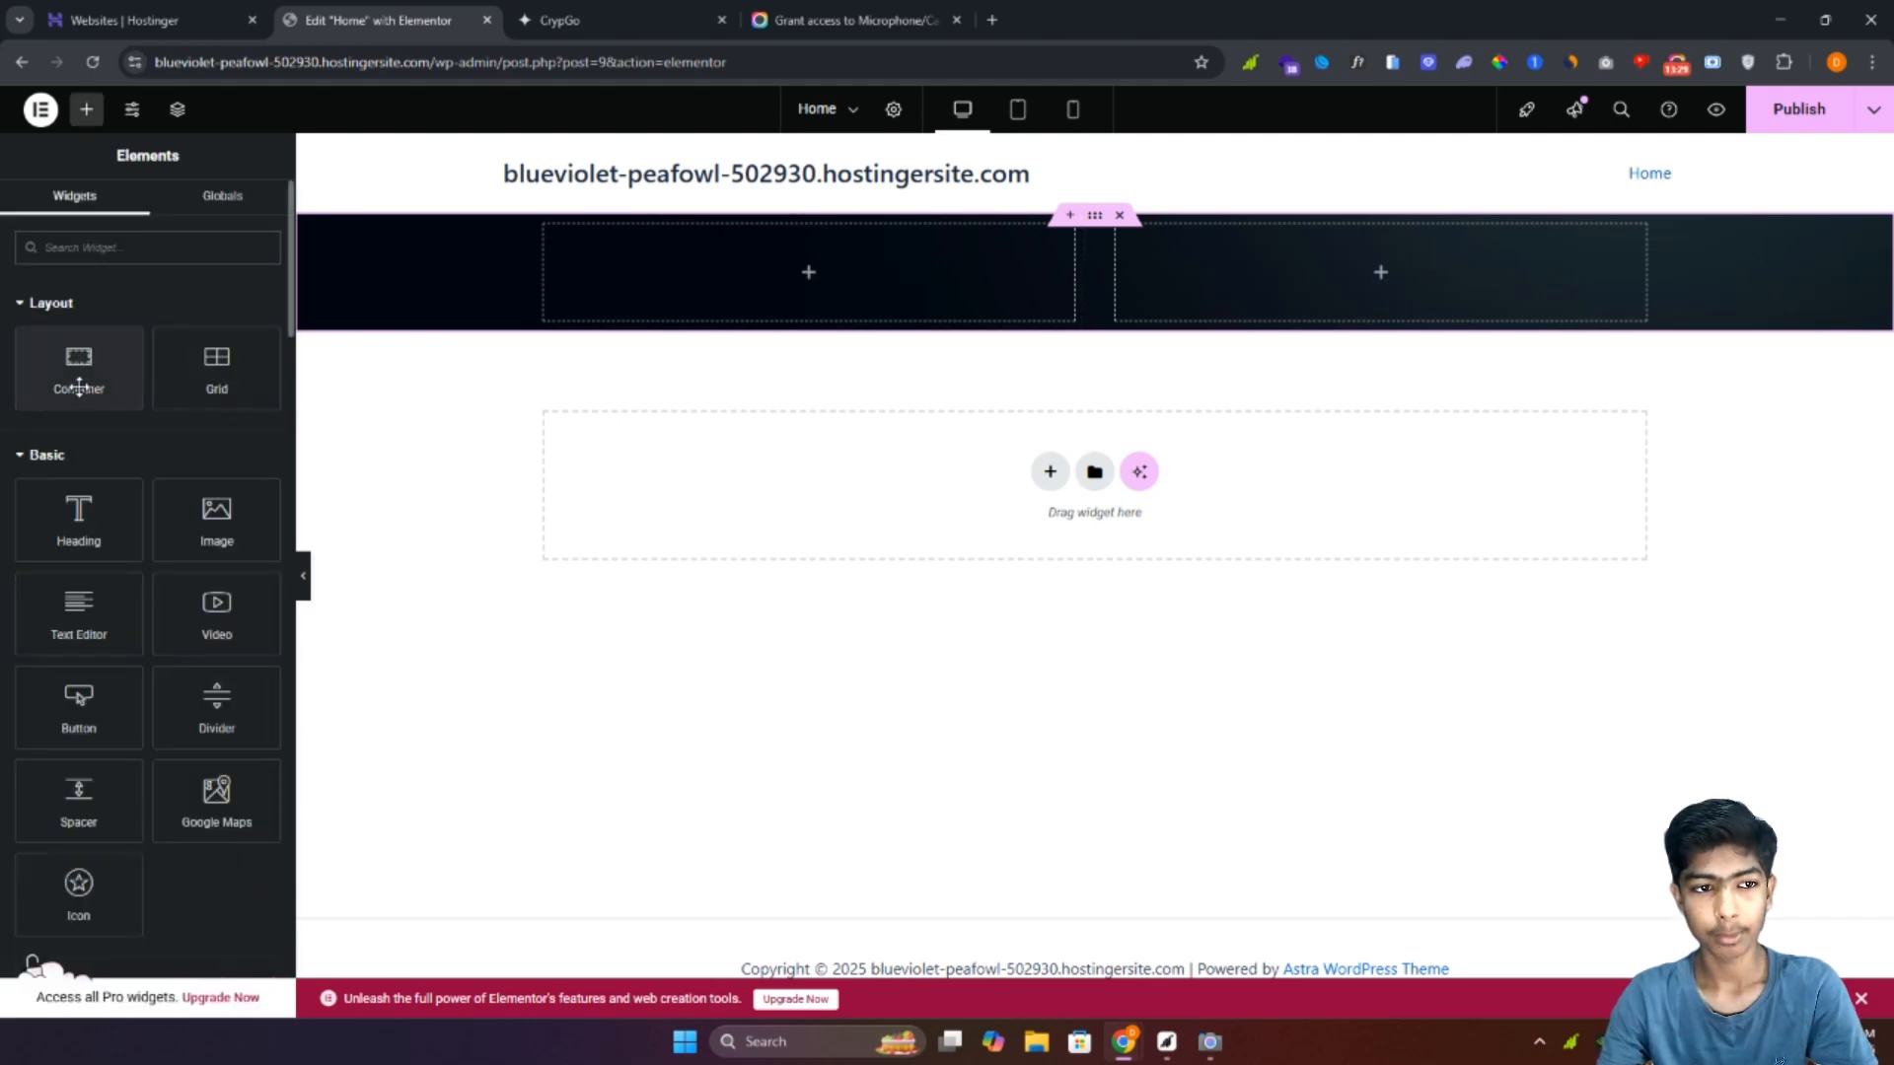
{"action": "left_click_drag", "start_coordinate": [47, 387], "coordinate": [677, 262]}
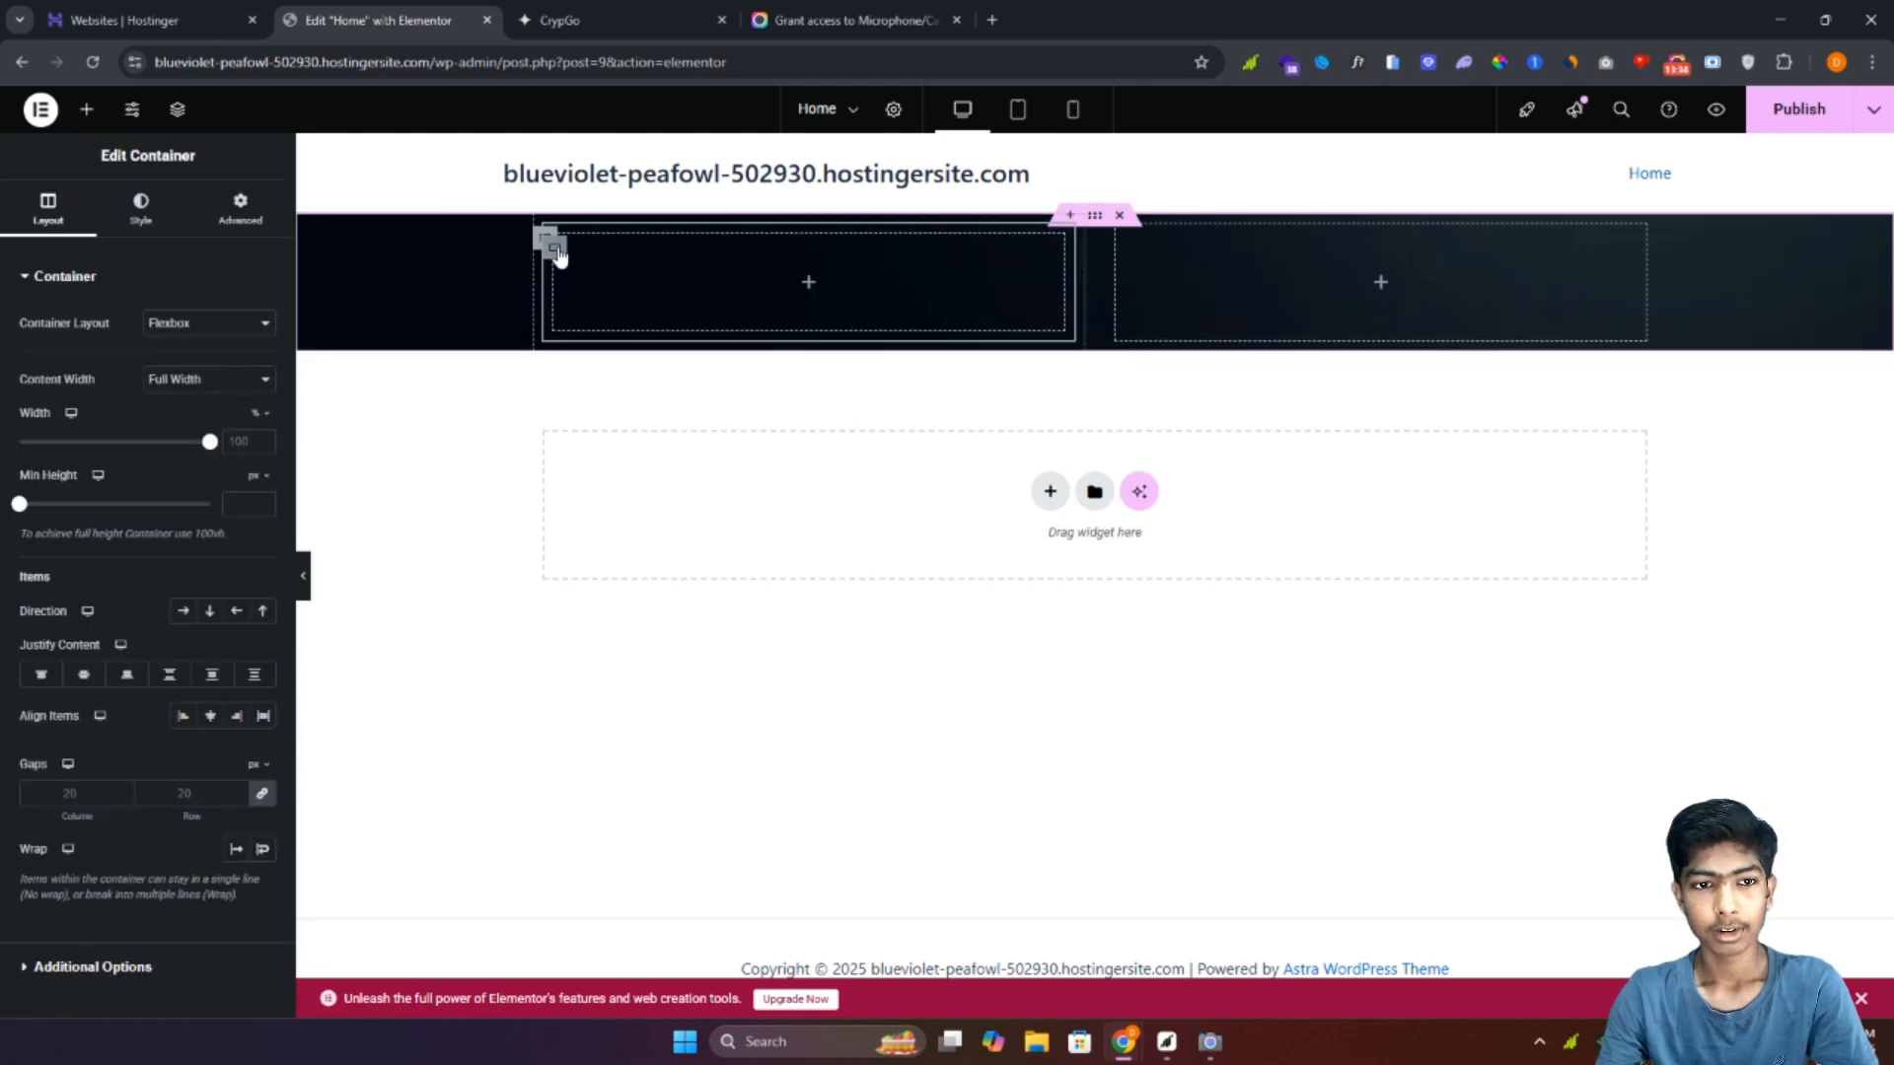
{"action": "left_click", "coordinate": [226, 206]}
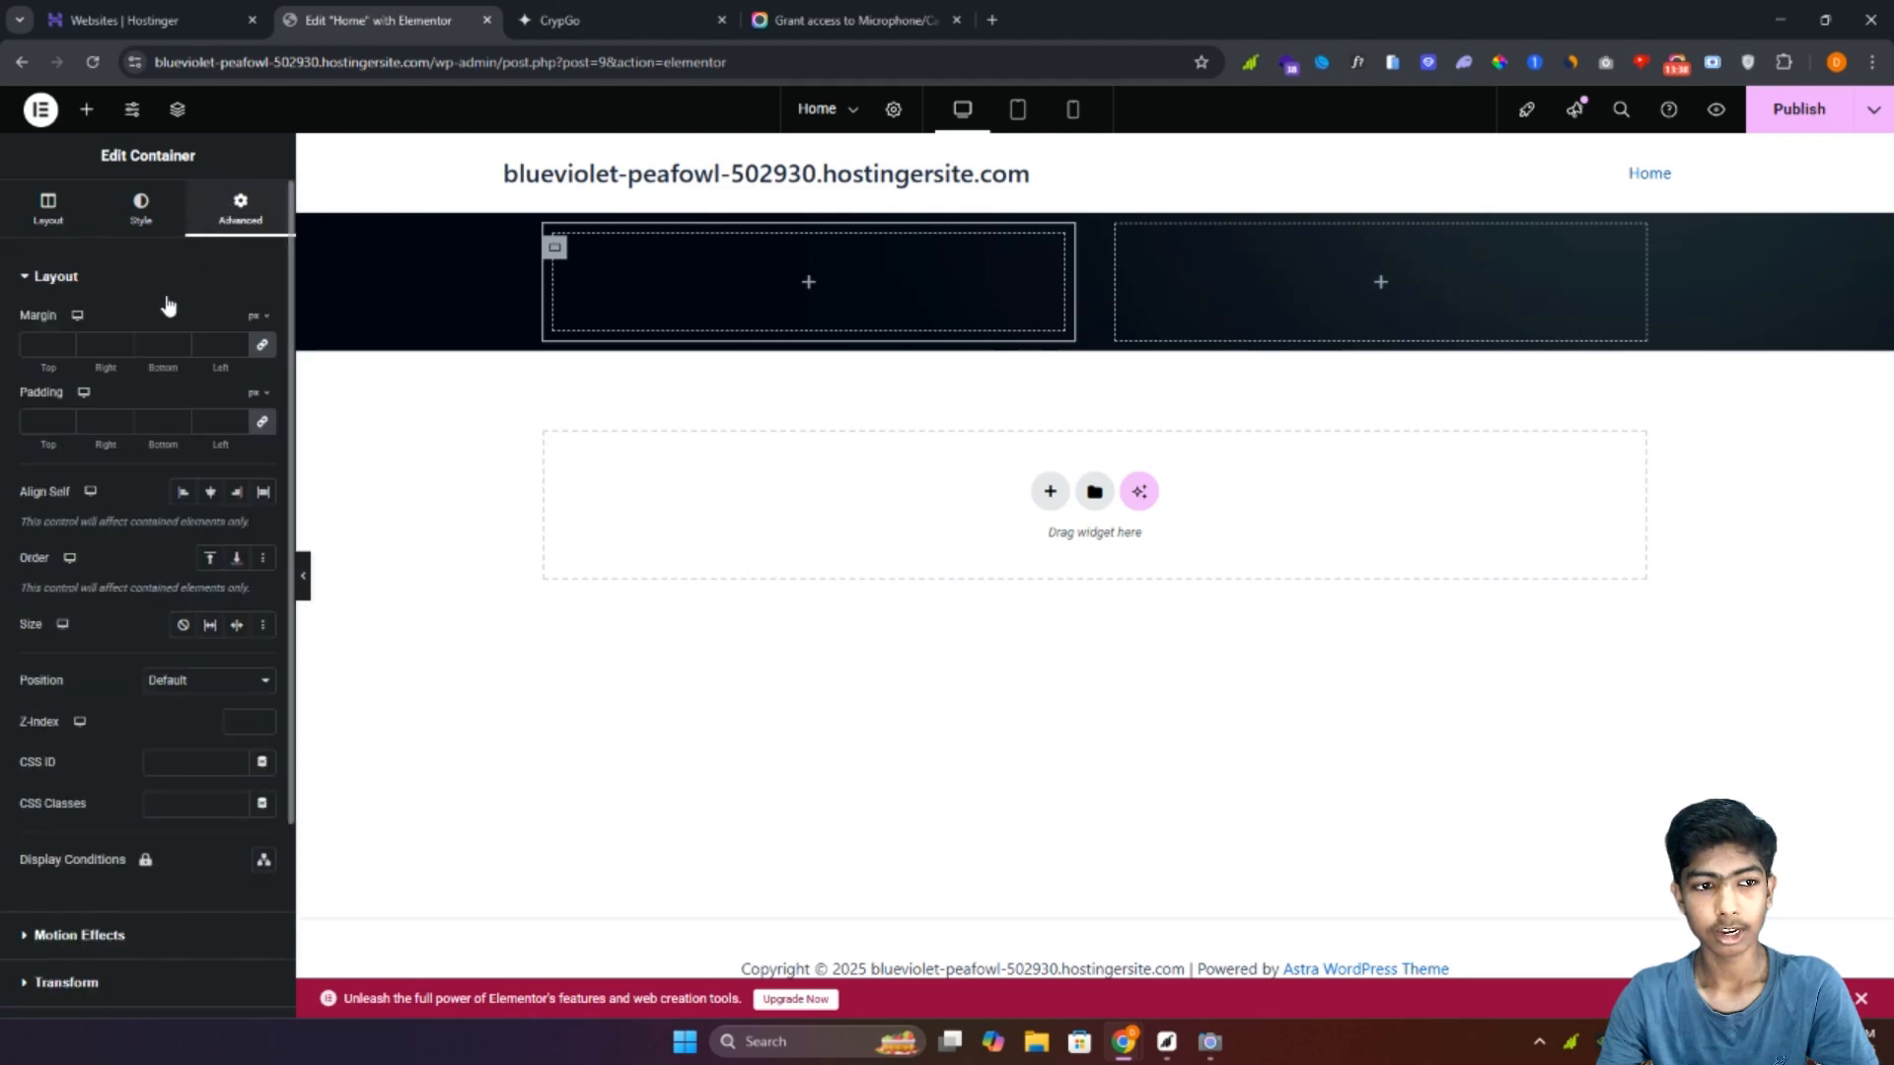
{"action": "left_click", "coordinate": [40, 422]}
{"action": "type", "text": "0"}
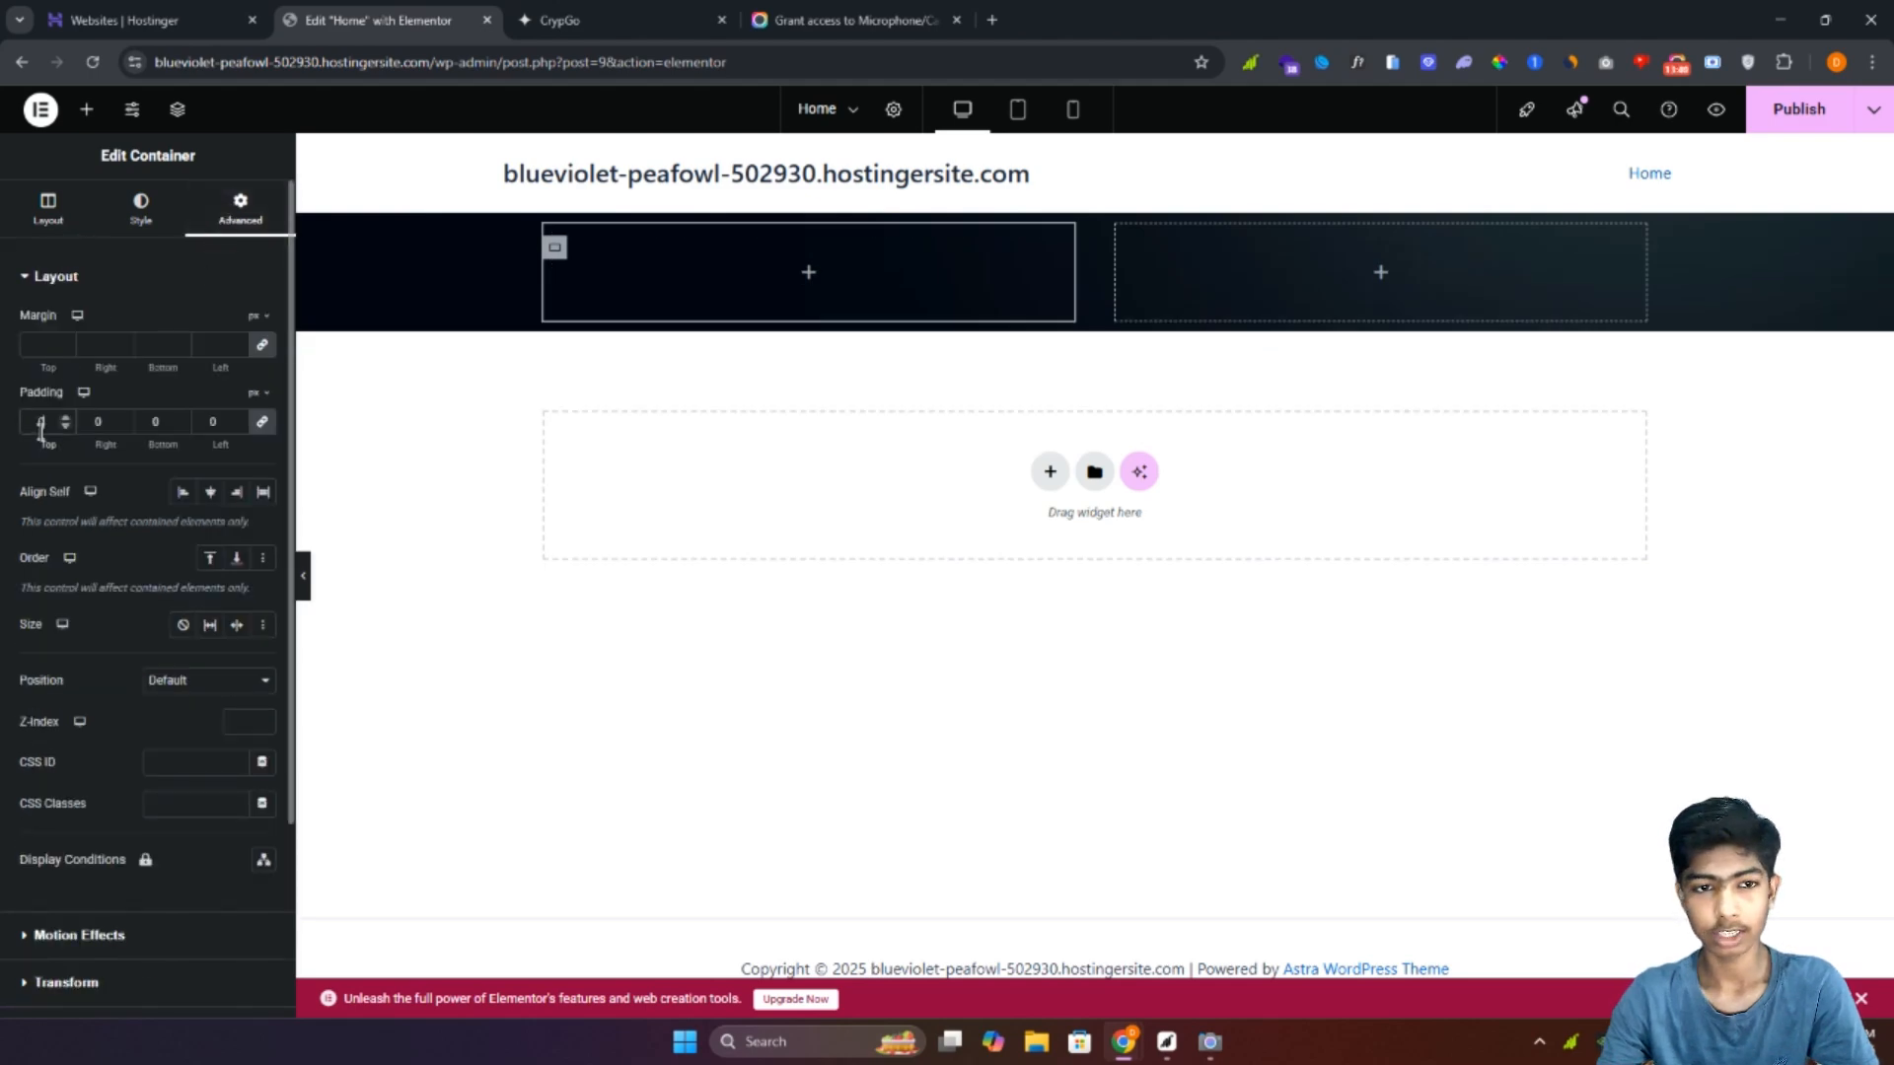
Step: Add an Image widget to the nested left container and place a Heading widget below the image
{"action": "left_click", "coordinate": [87, 110]}
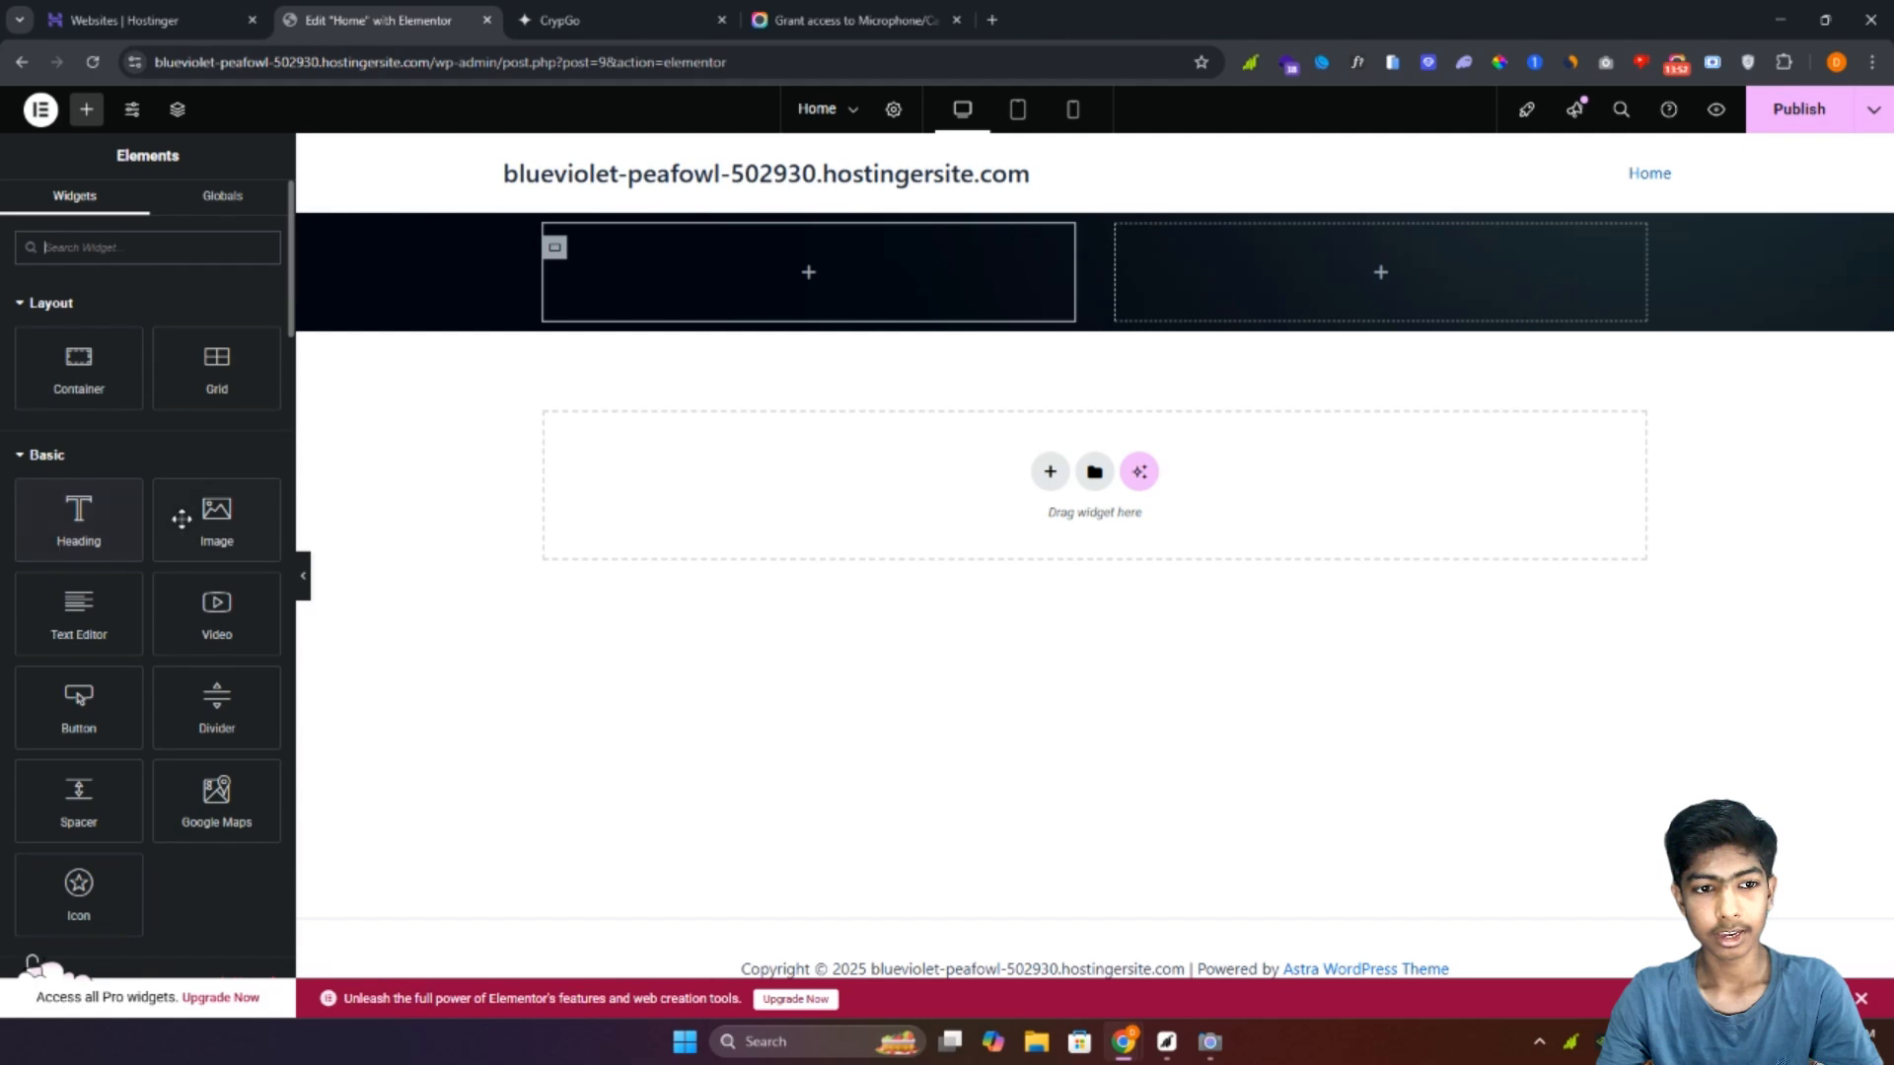
{"action": "left_click_drag", "start_coordinate": [183, 520], "coordinate": [562, 325]}
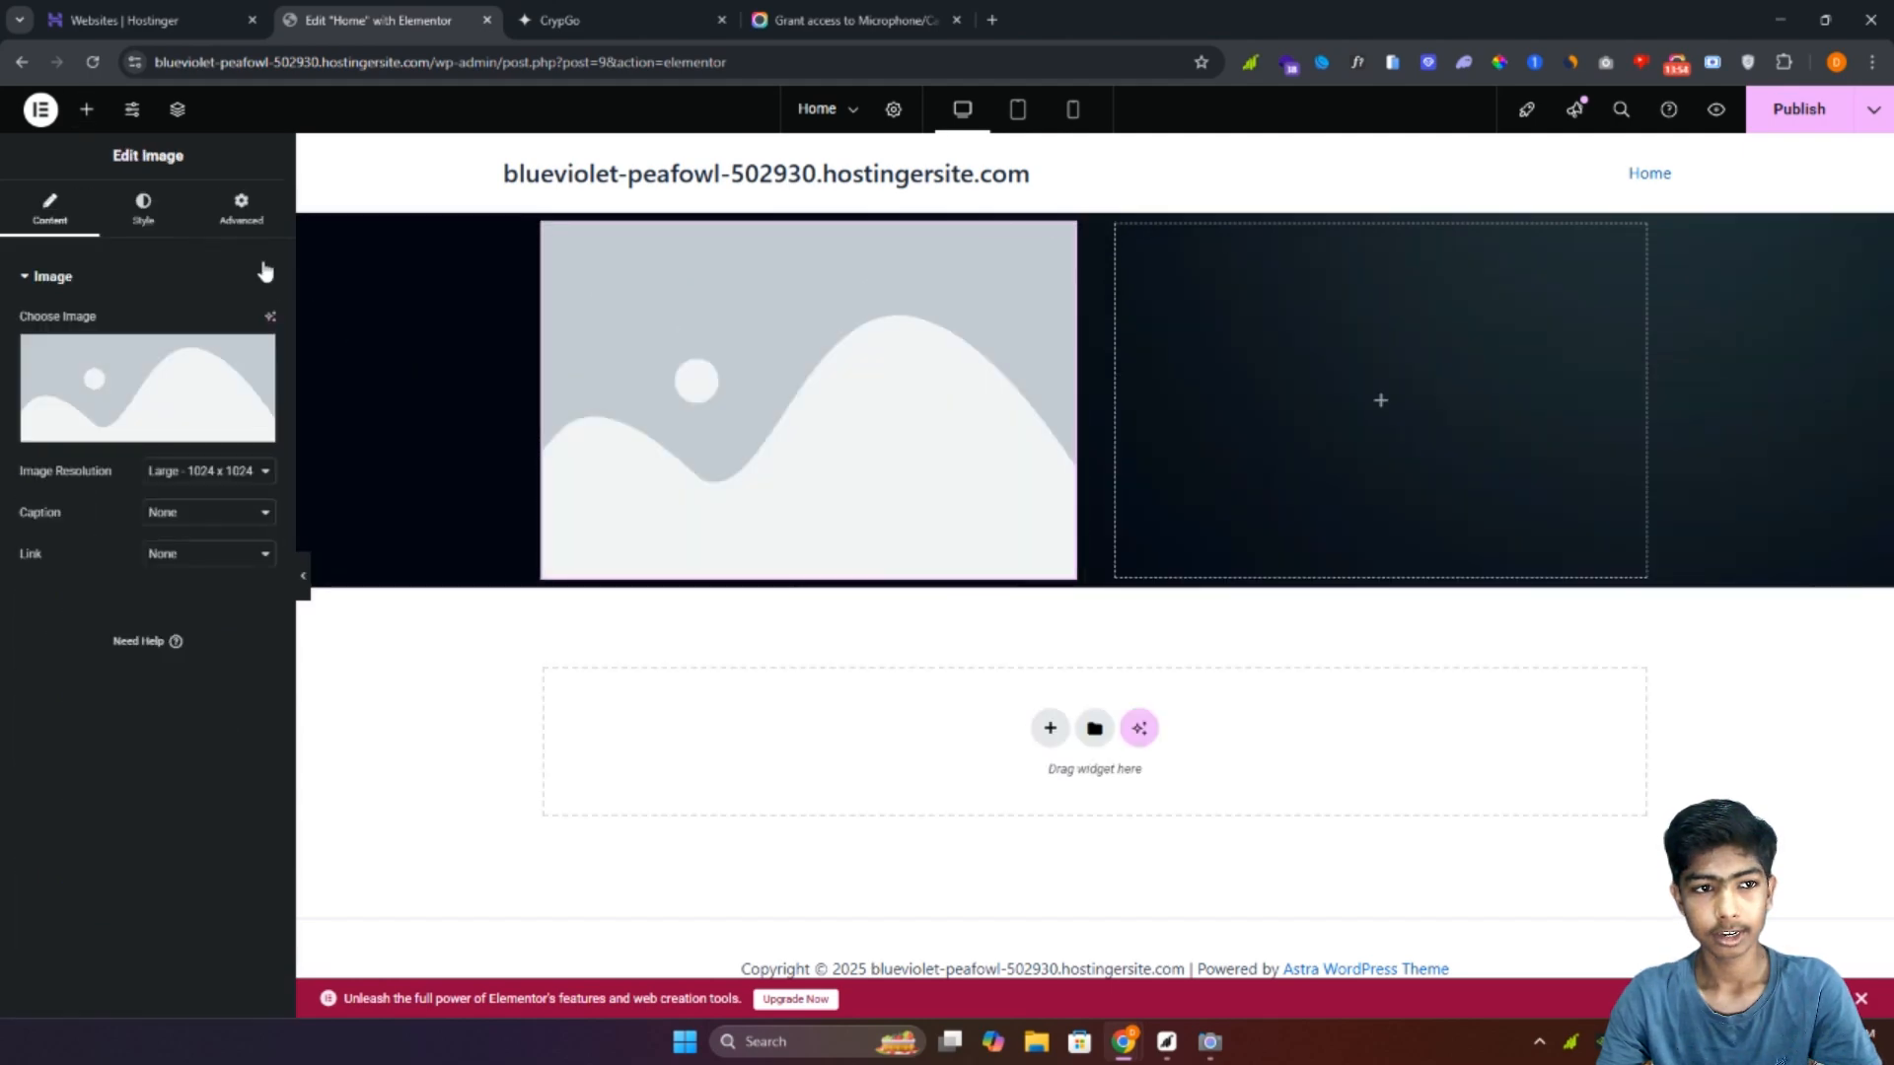
{"action": "left_click", "coordinate": [87, 110]}
{"action": "left_click_drag", "start_coordinate": [76, 518], "coordinate": [846, 510]}
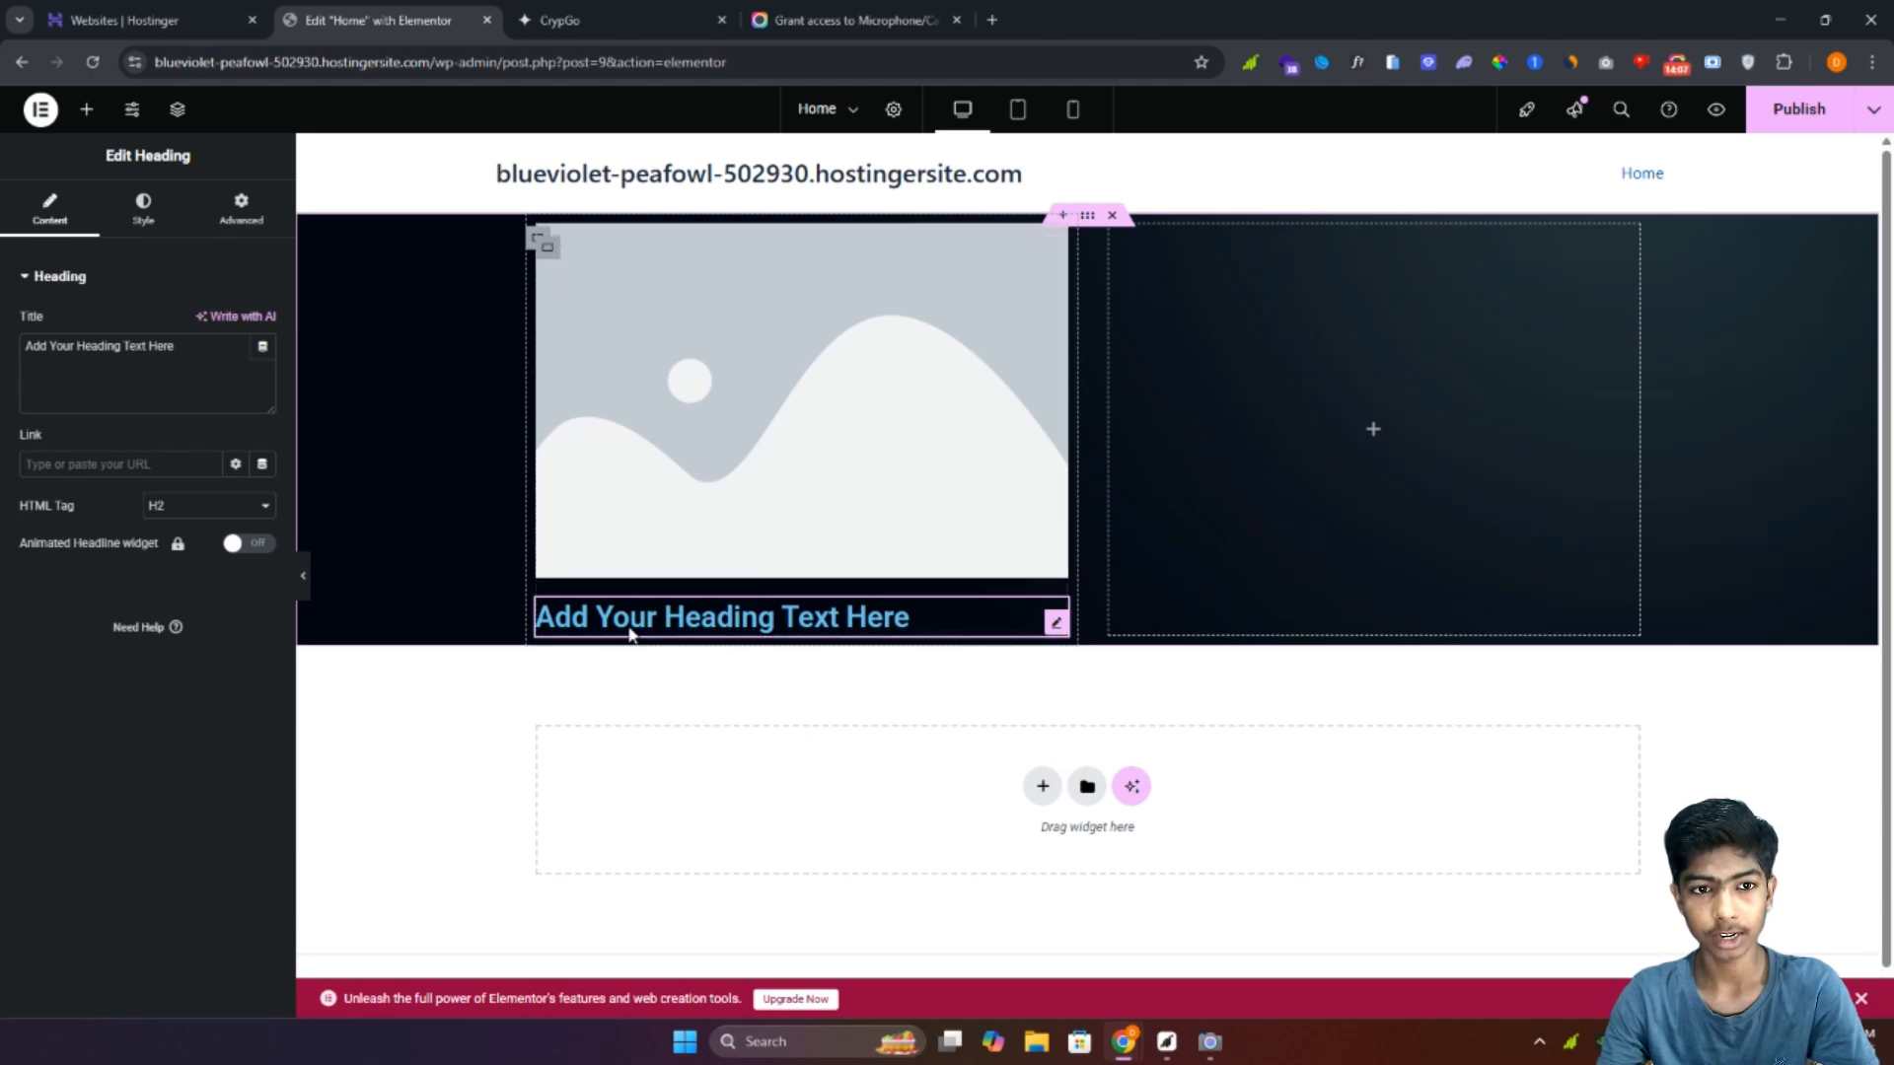
Step: Set the nested container's direction to a horizontal row so the heading sits beside the image
{"action": "left_click", "coordinate": [545, 245]}
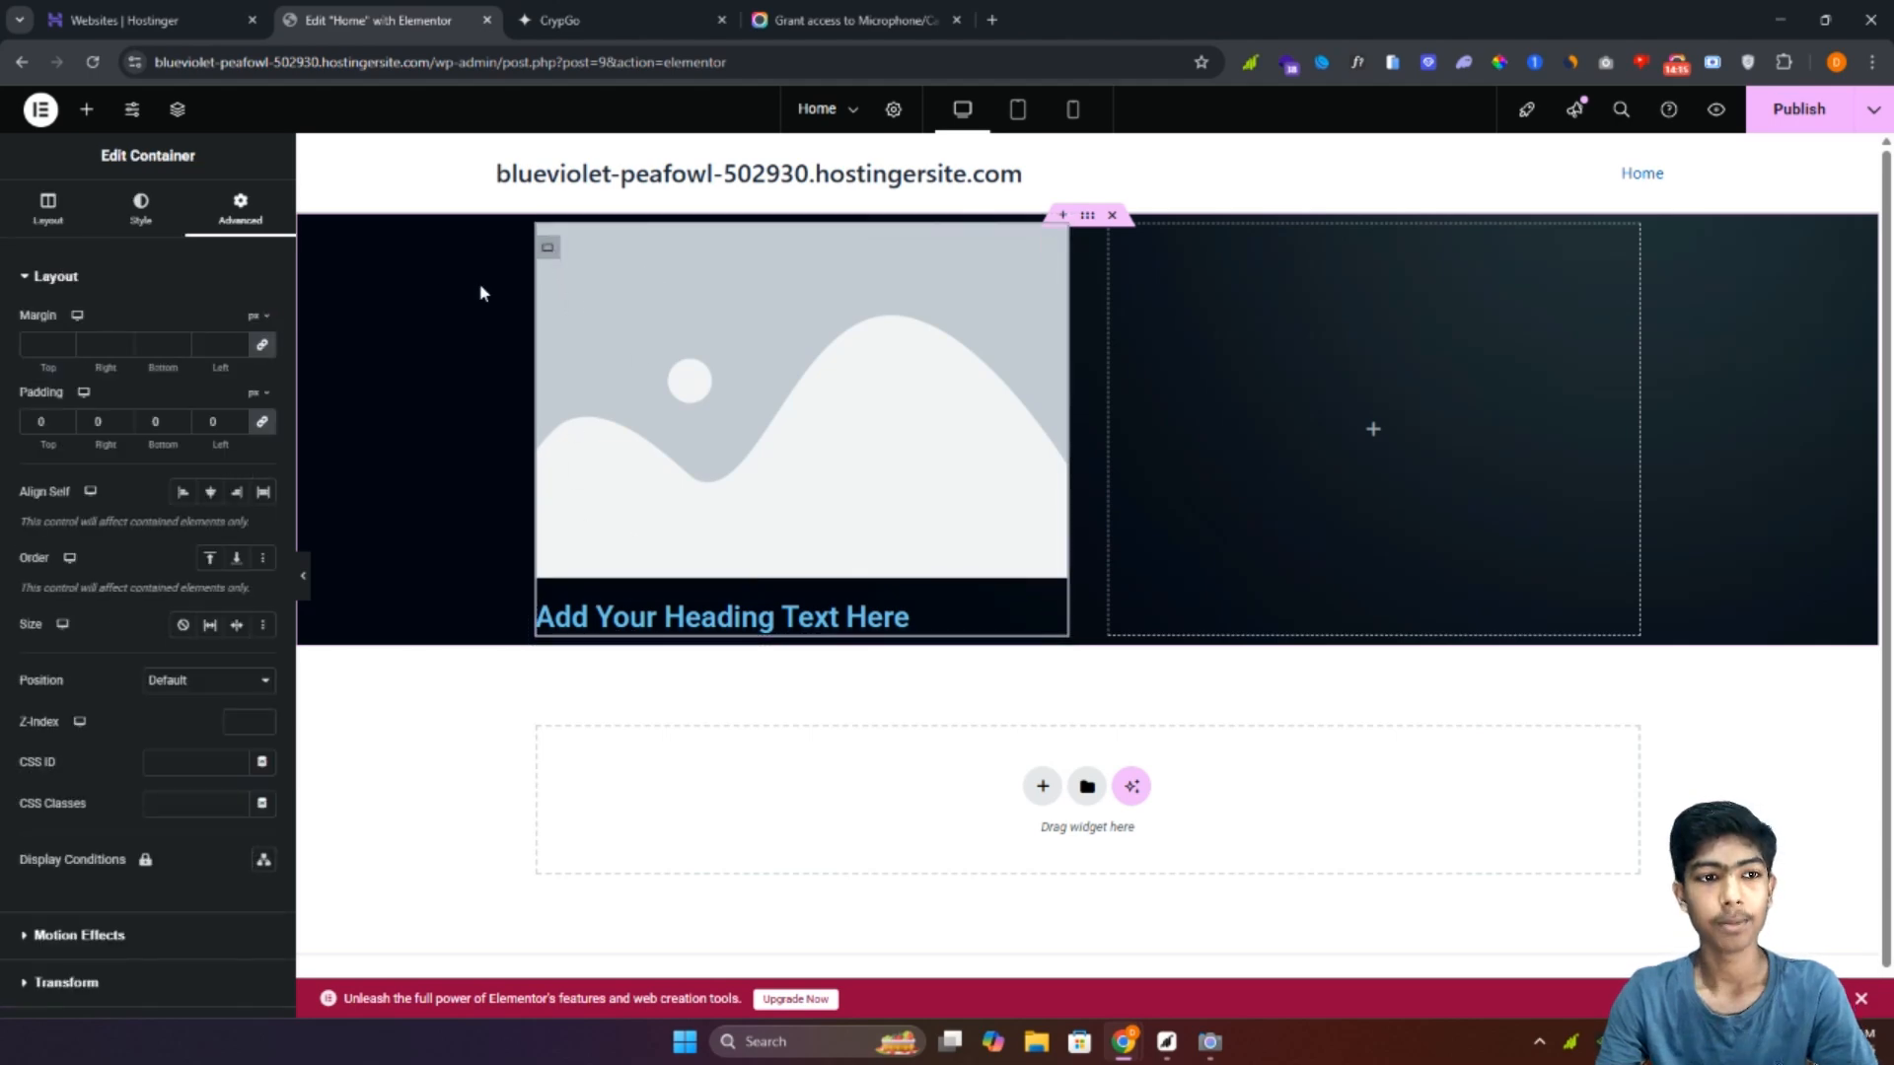
{"action": "left_click", "coordinate": [46, 221]}
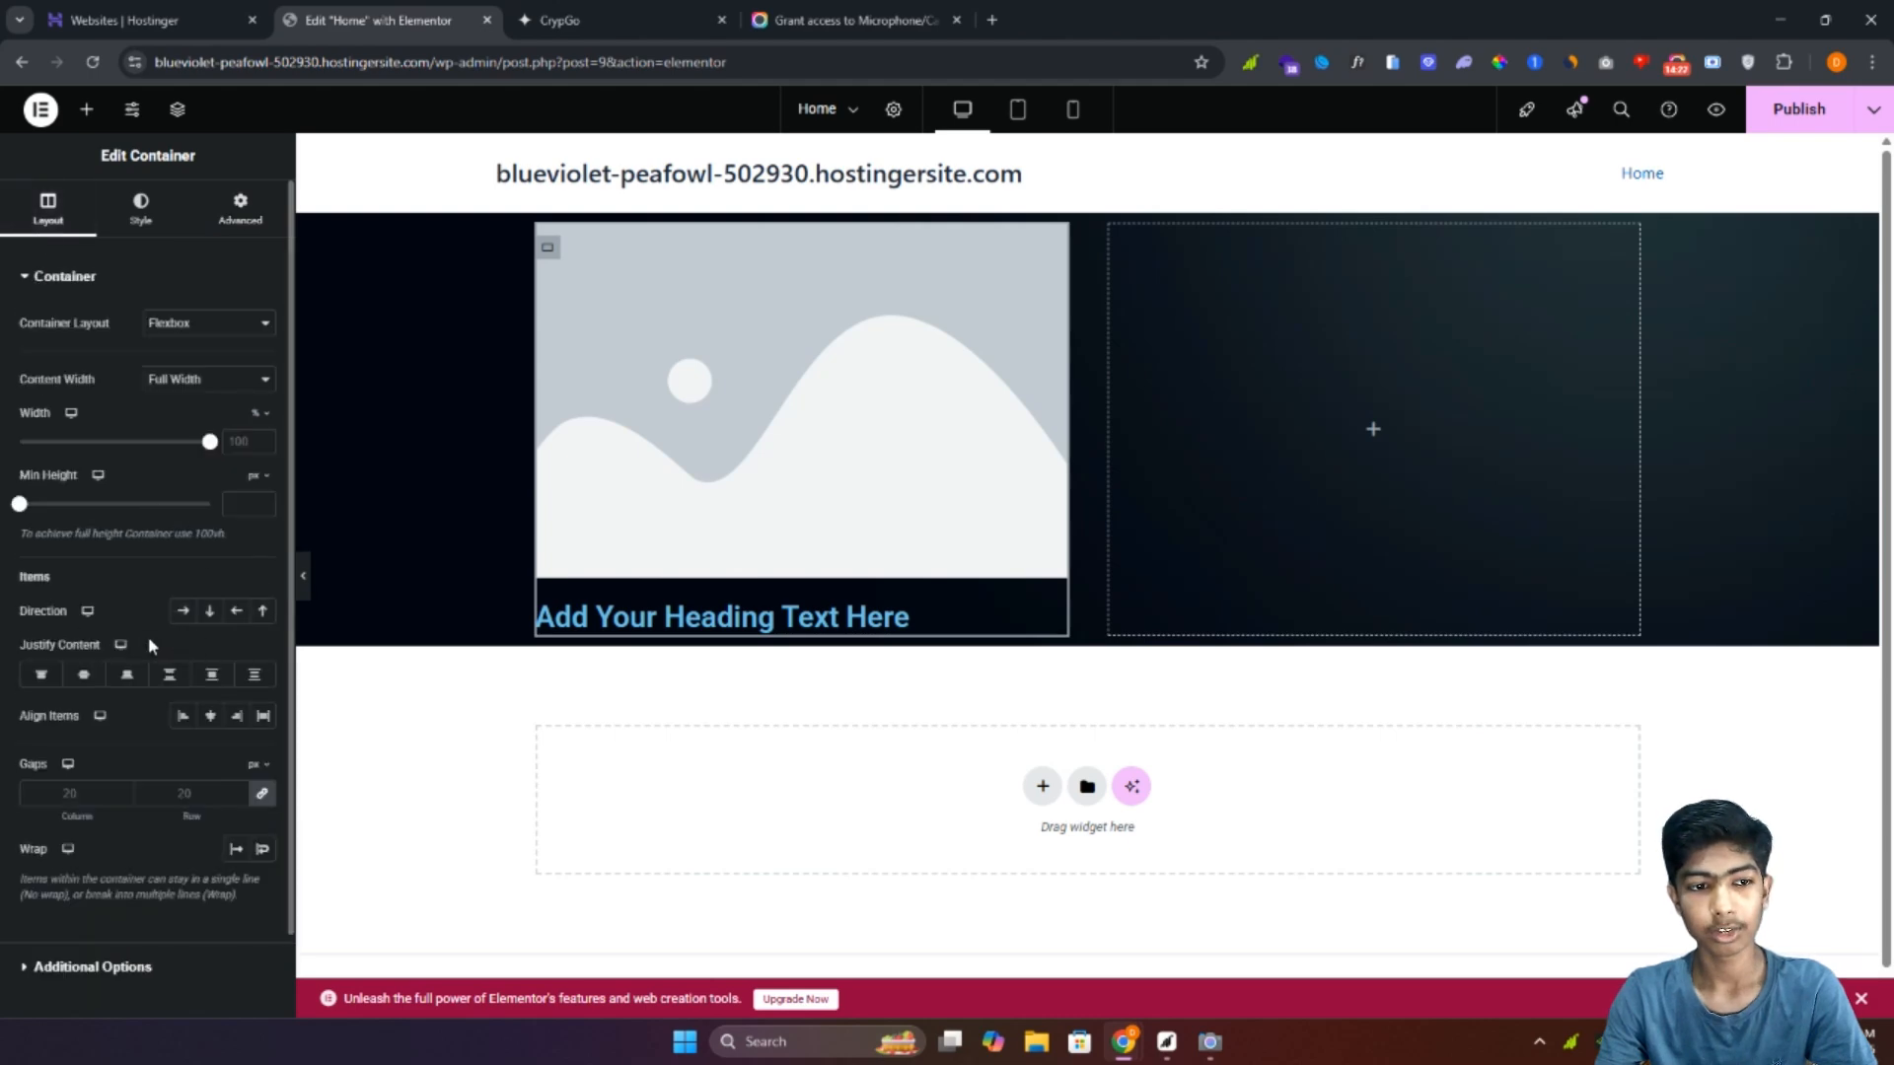
{"action": "left_click", "coordinate": [182, 612]}
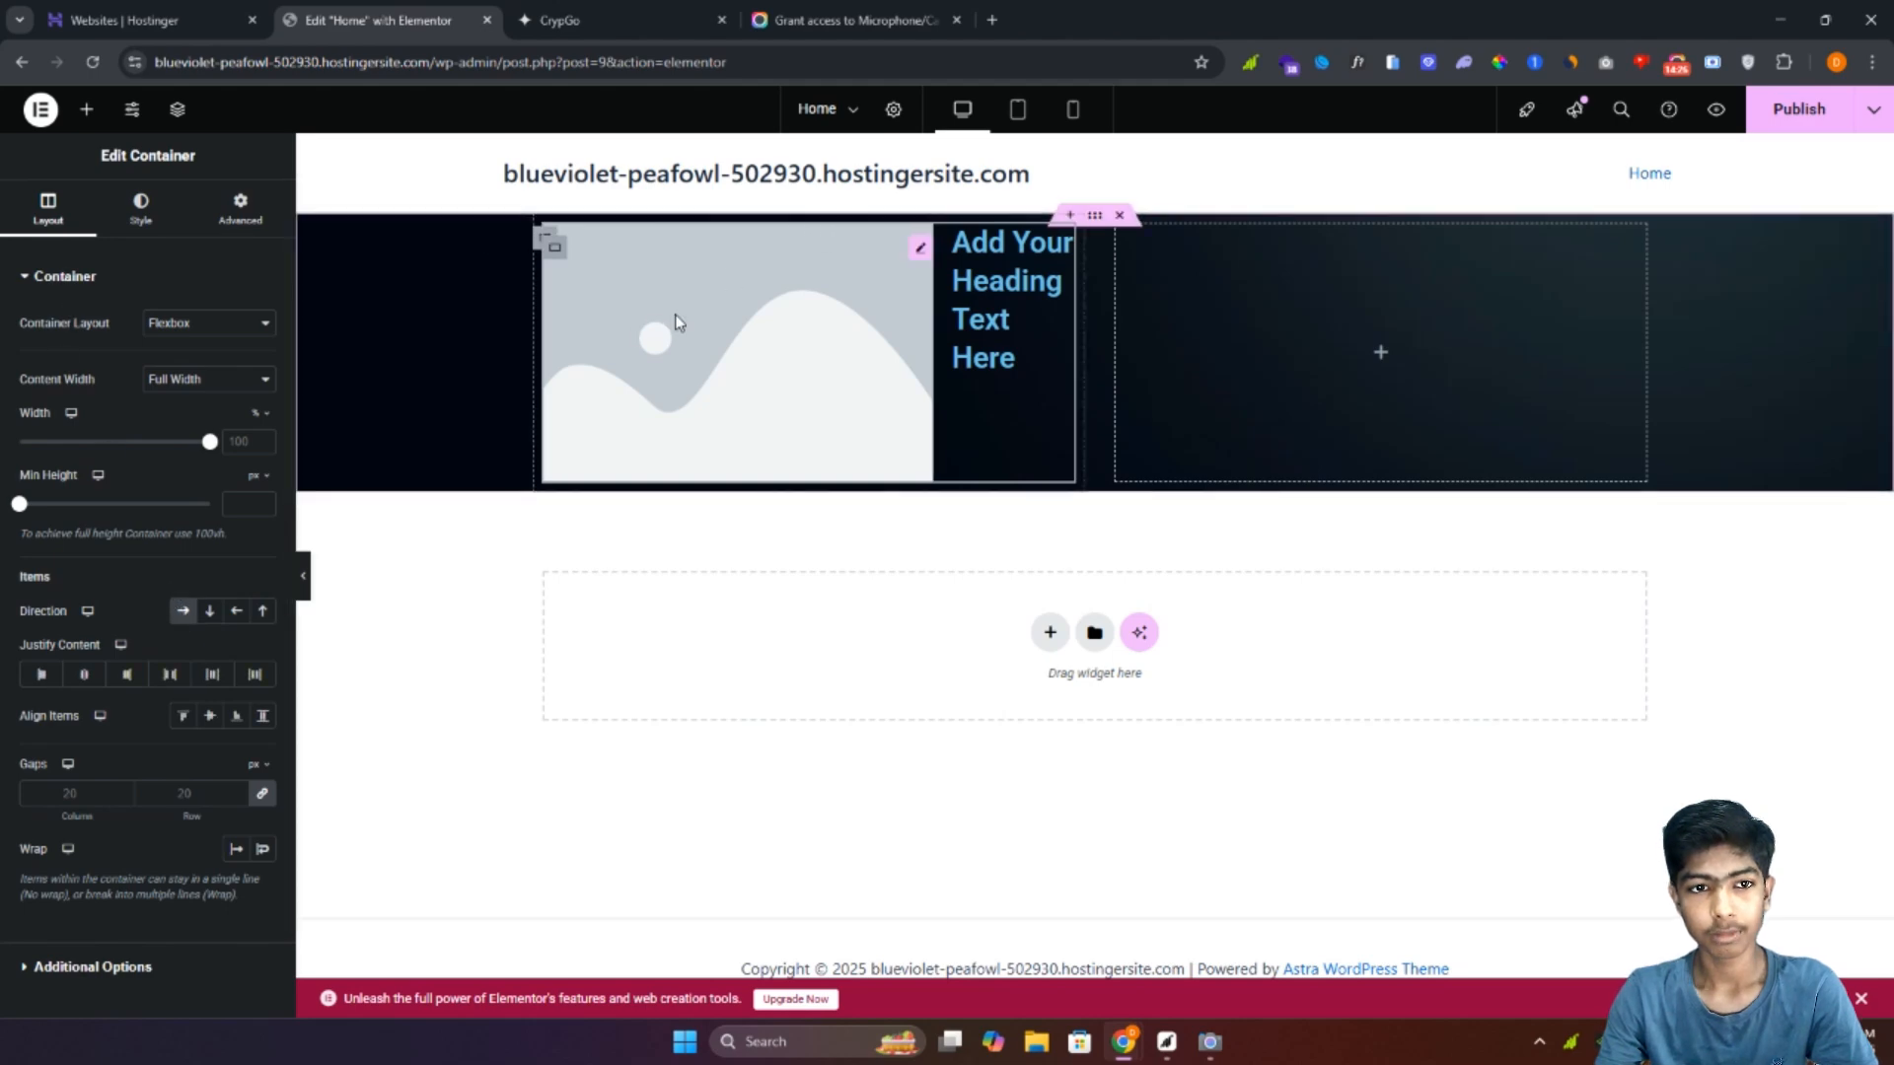
{"action": "left_click", "coordinate": [659, 232]}
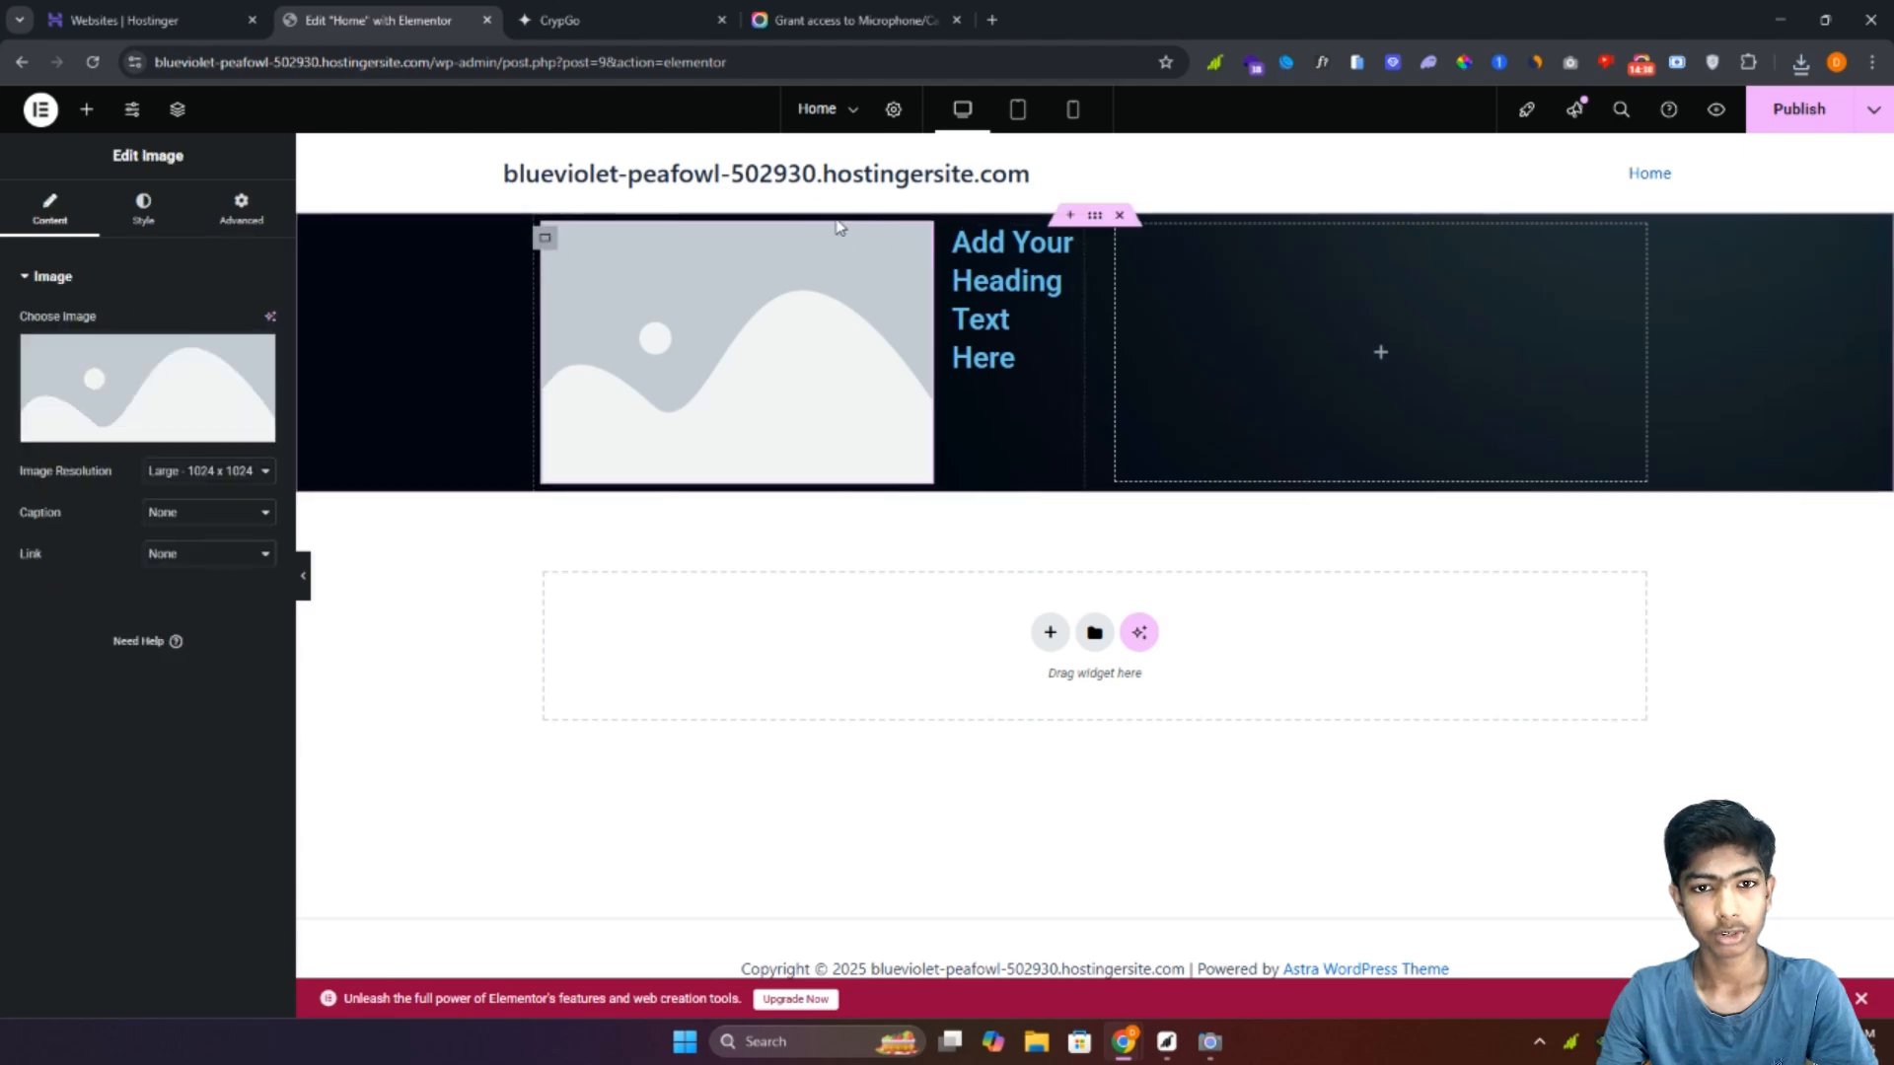
{"action": "left_click", "coordinate": [967, 258]}
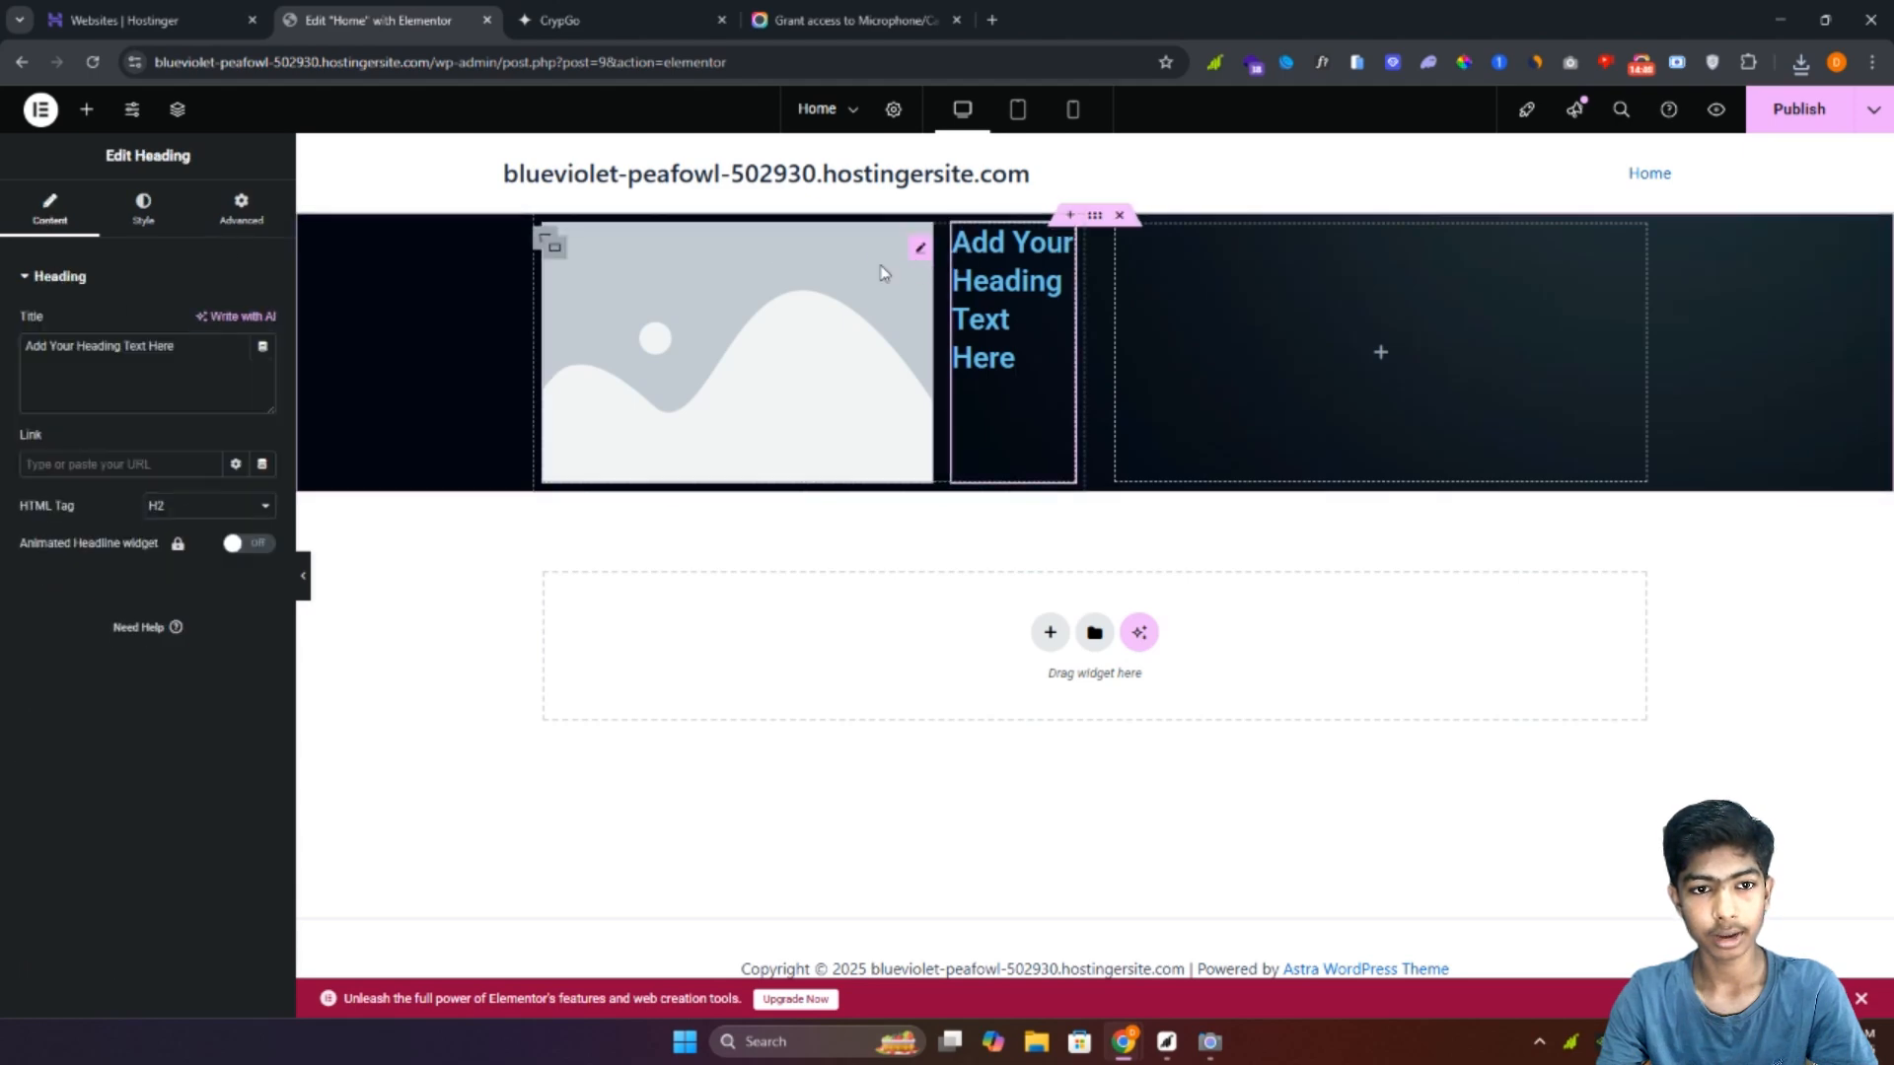
{"action": "left_click", "coordinate": [554, 247]}
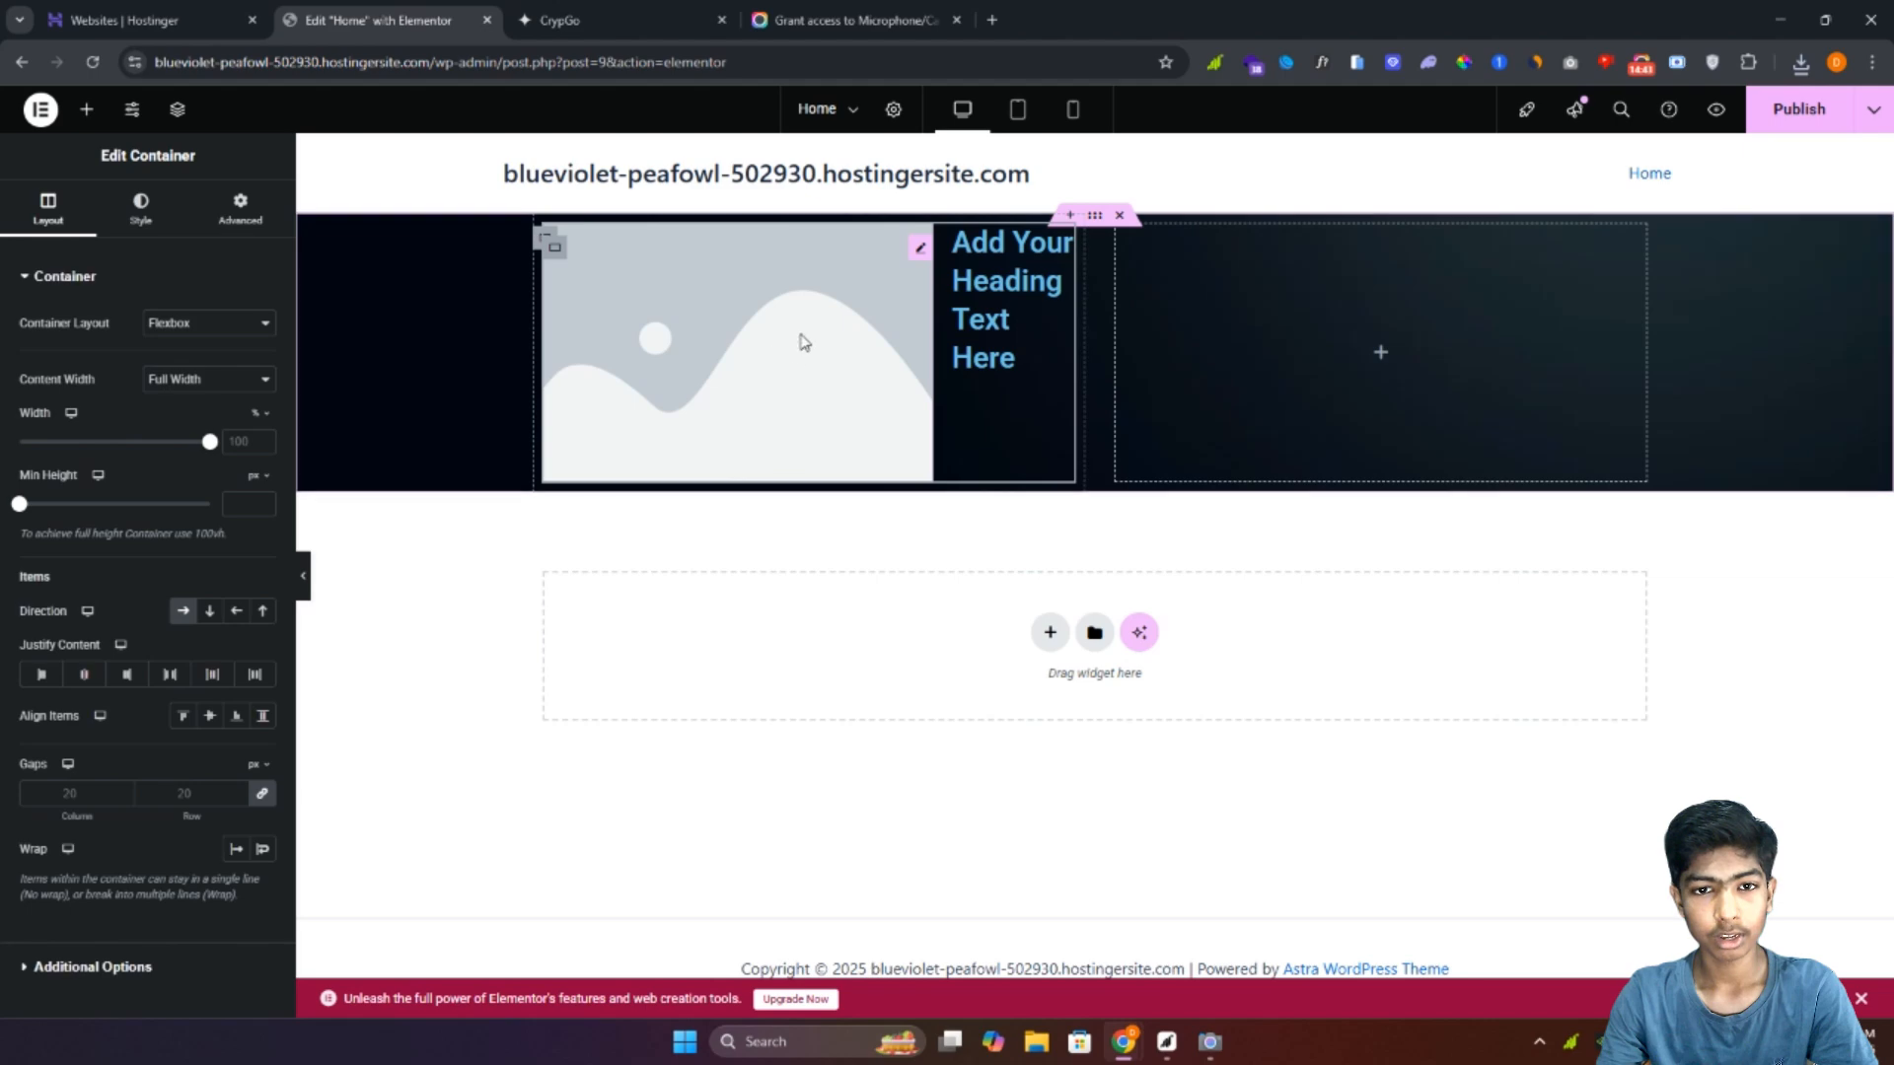
Step: Upload icon-bag.png from the Downloads folder and use it as the picture of the image widget beside the heading
{"action": "left_click", "coordinate": [919, 252]}
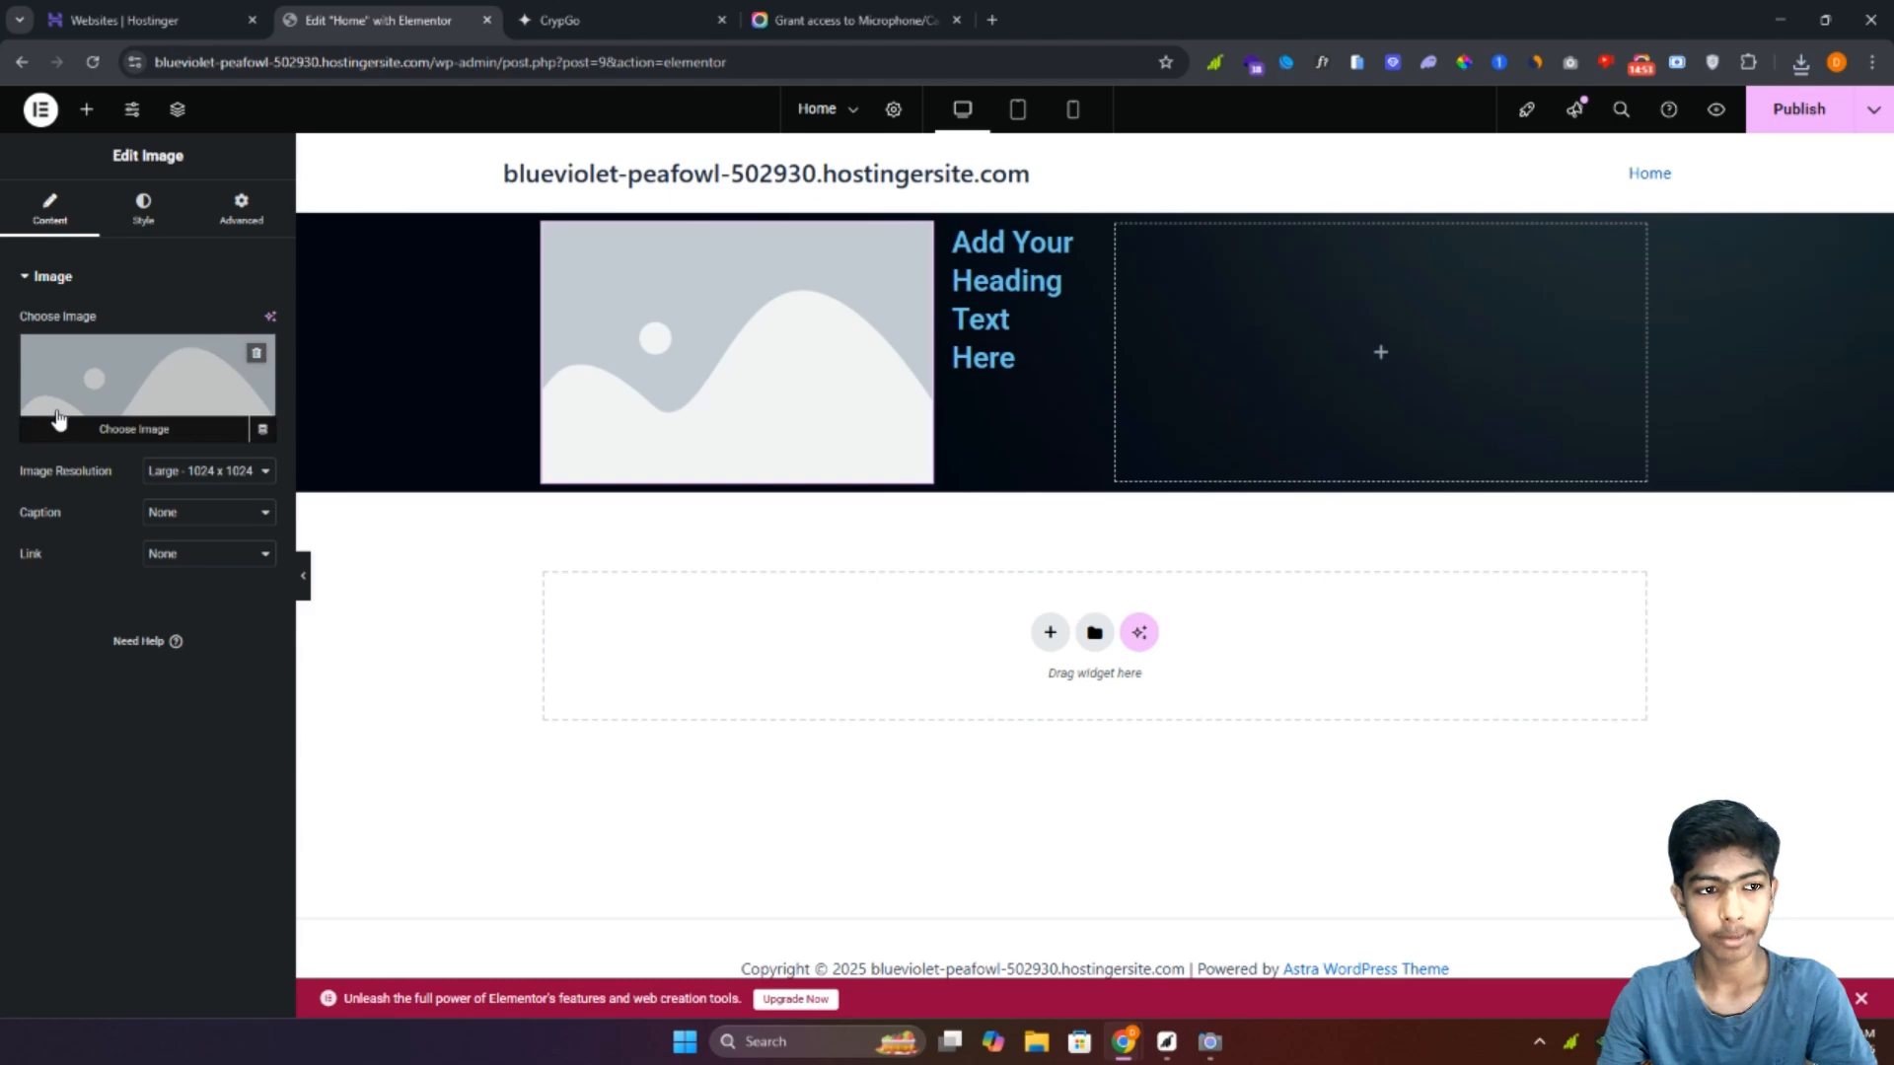
{"action": "left_click", "coordinate": [166, 389]}
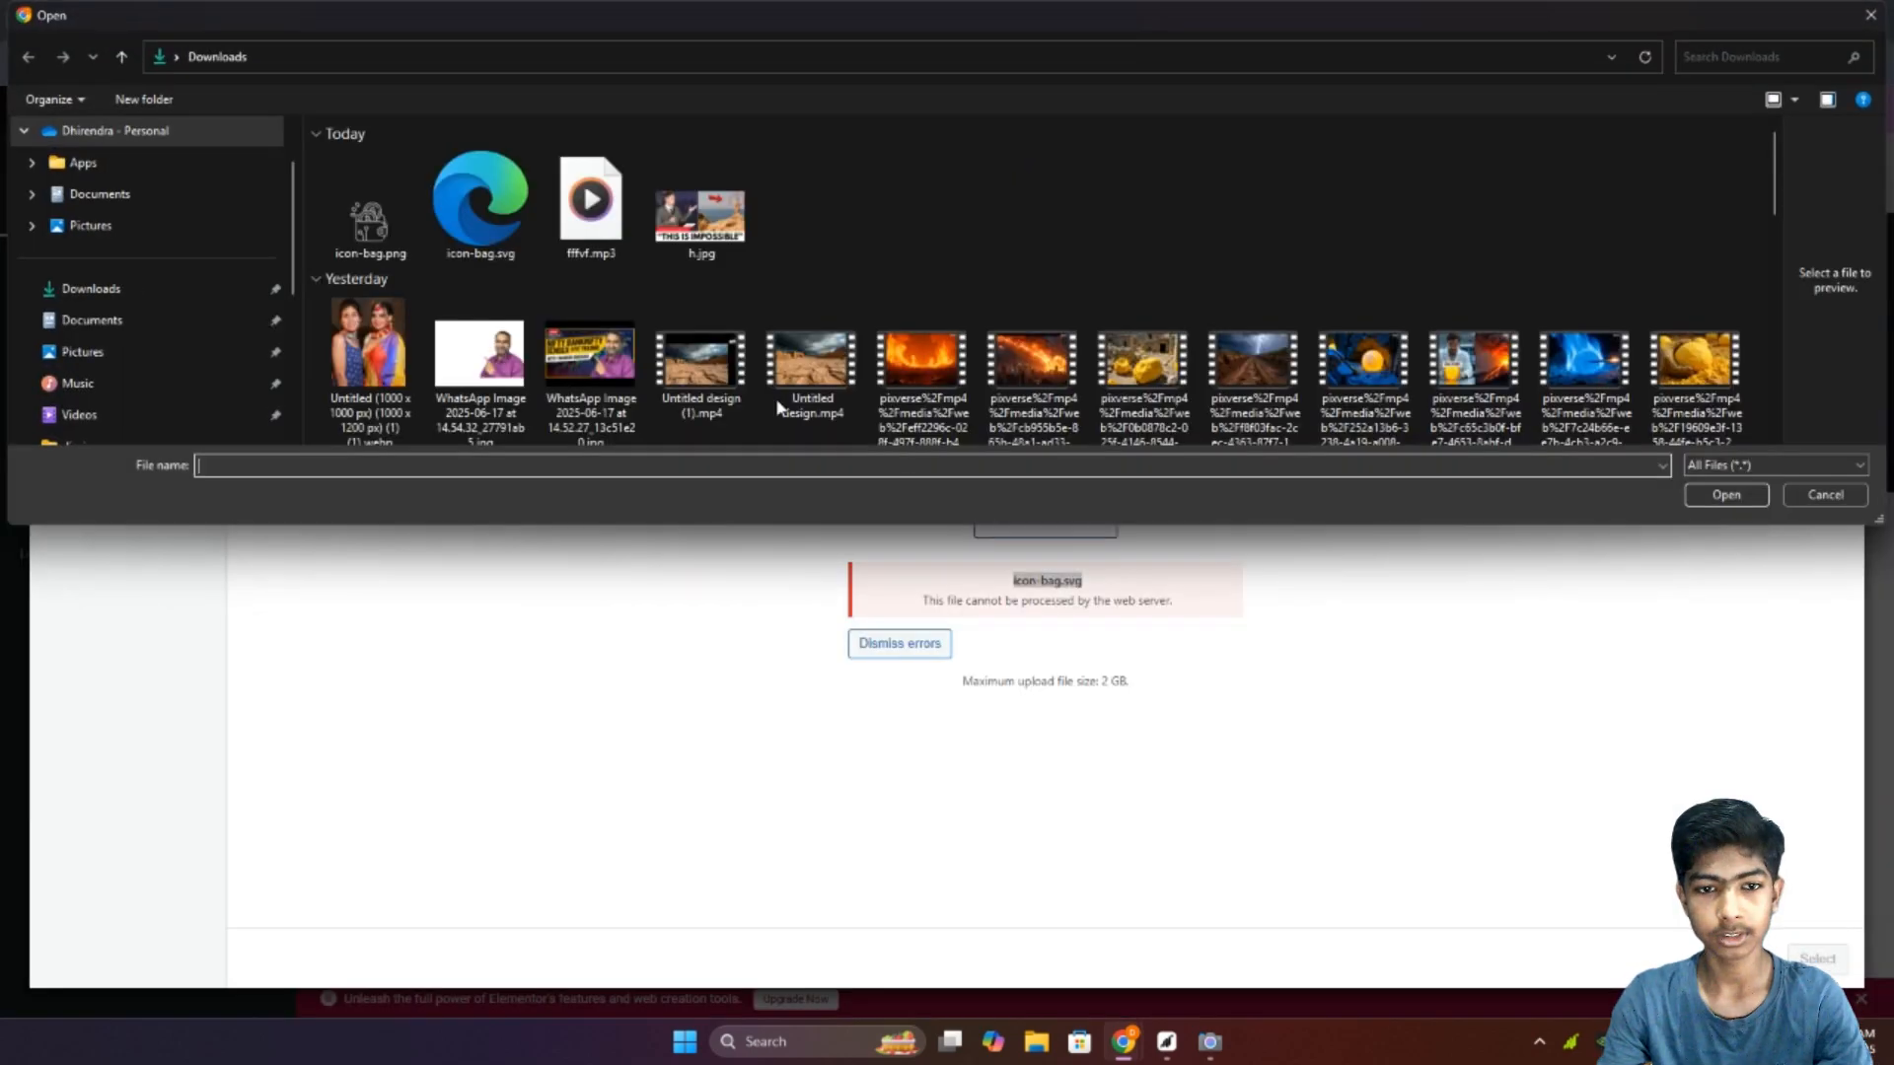
{"action": "left_click", "coordinate": [347, 205]}
{"action": "left_click", "coordinate": [1741, 498]}
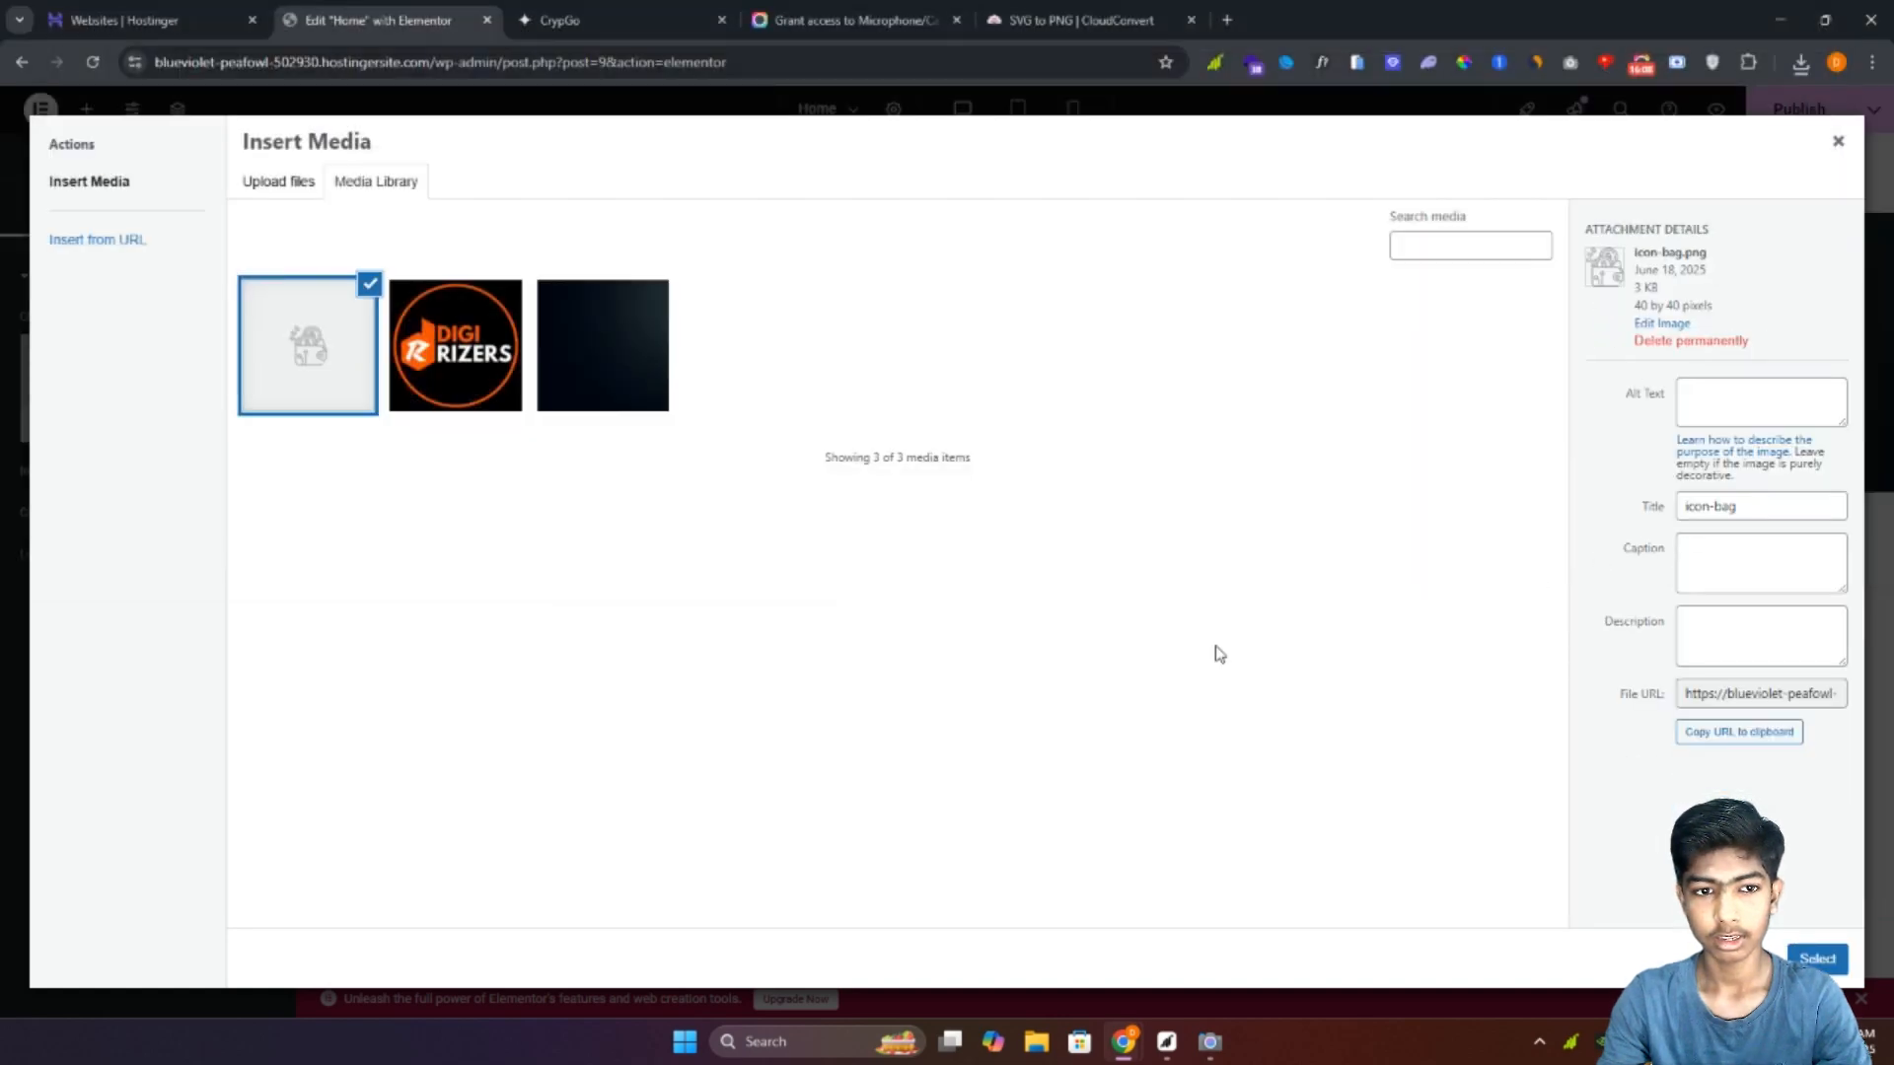
{"action": "left_click", "coordinate": [1817, 959]}
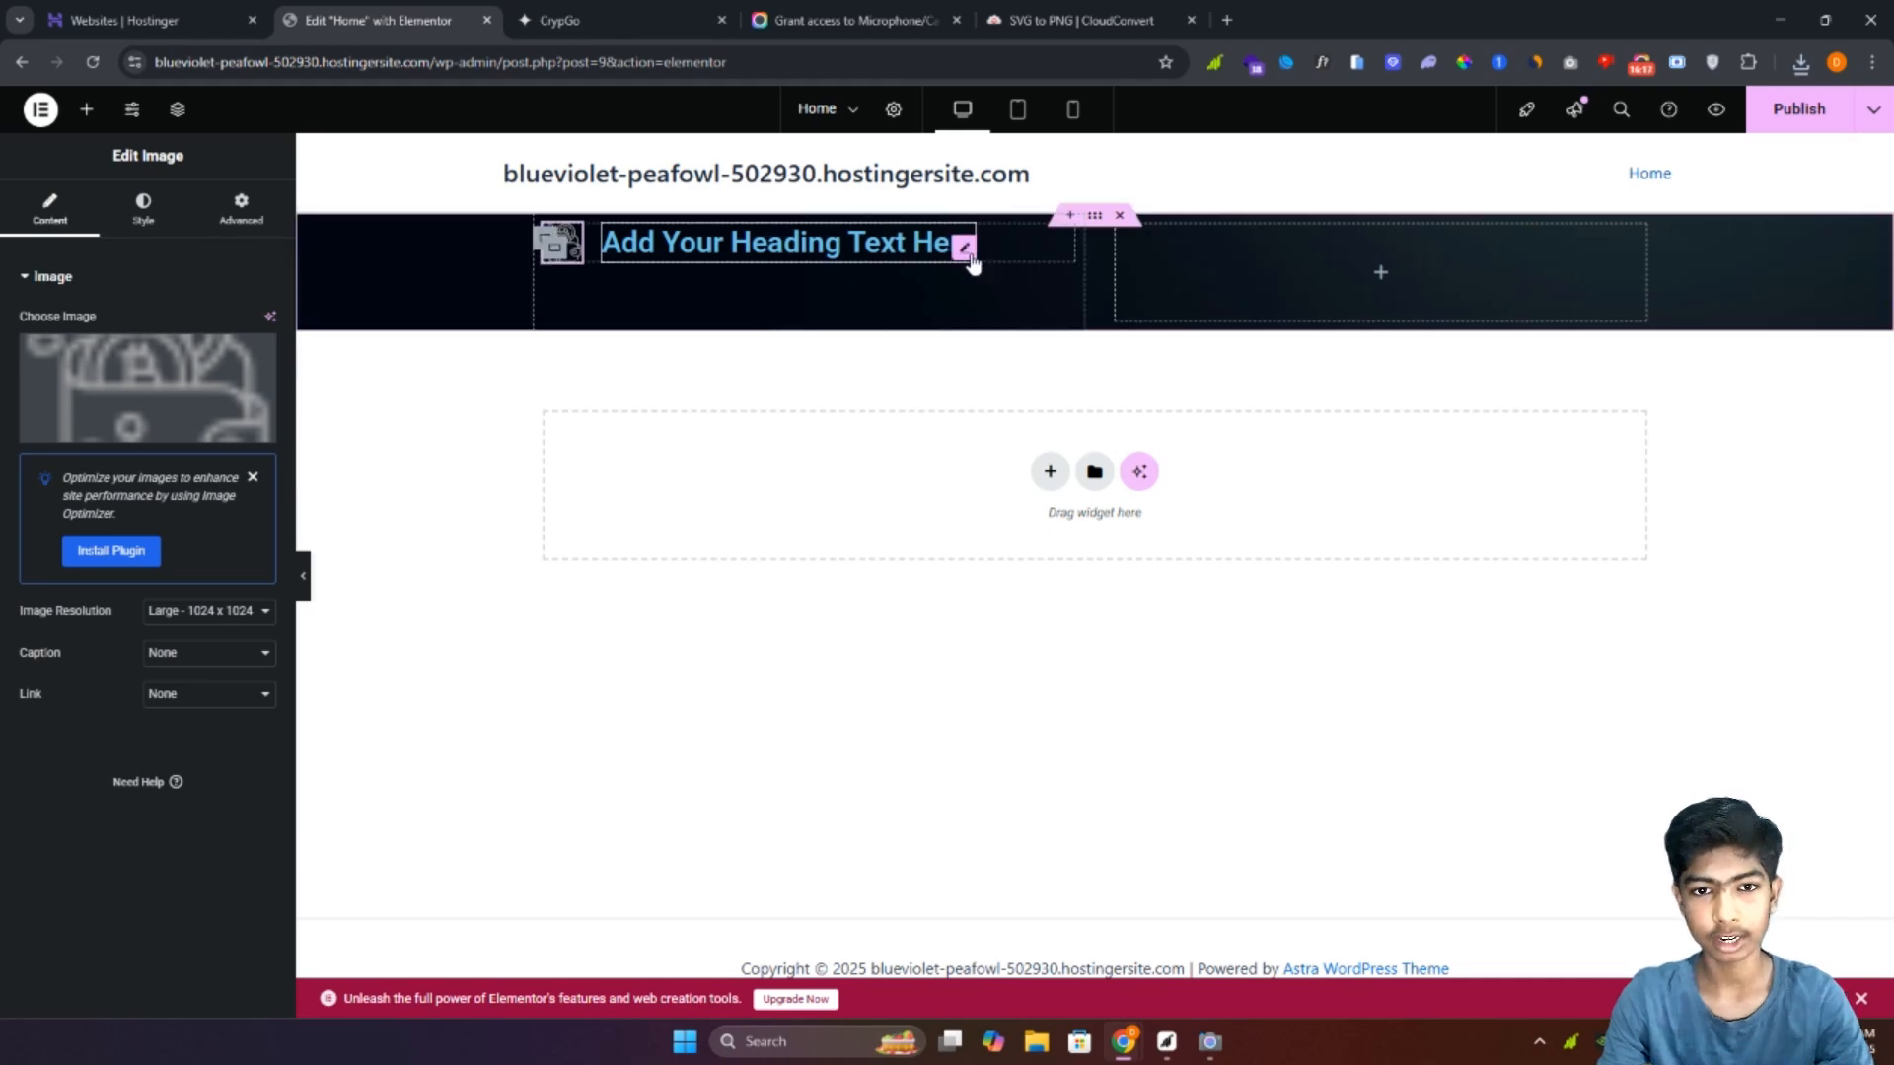
Step: Replace the heading's placeholder title with "Crypto On The Go", copied from the CrypGo reference page
{"action": "left_click", "coordinate": [967, 253]}
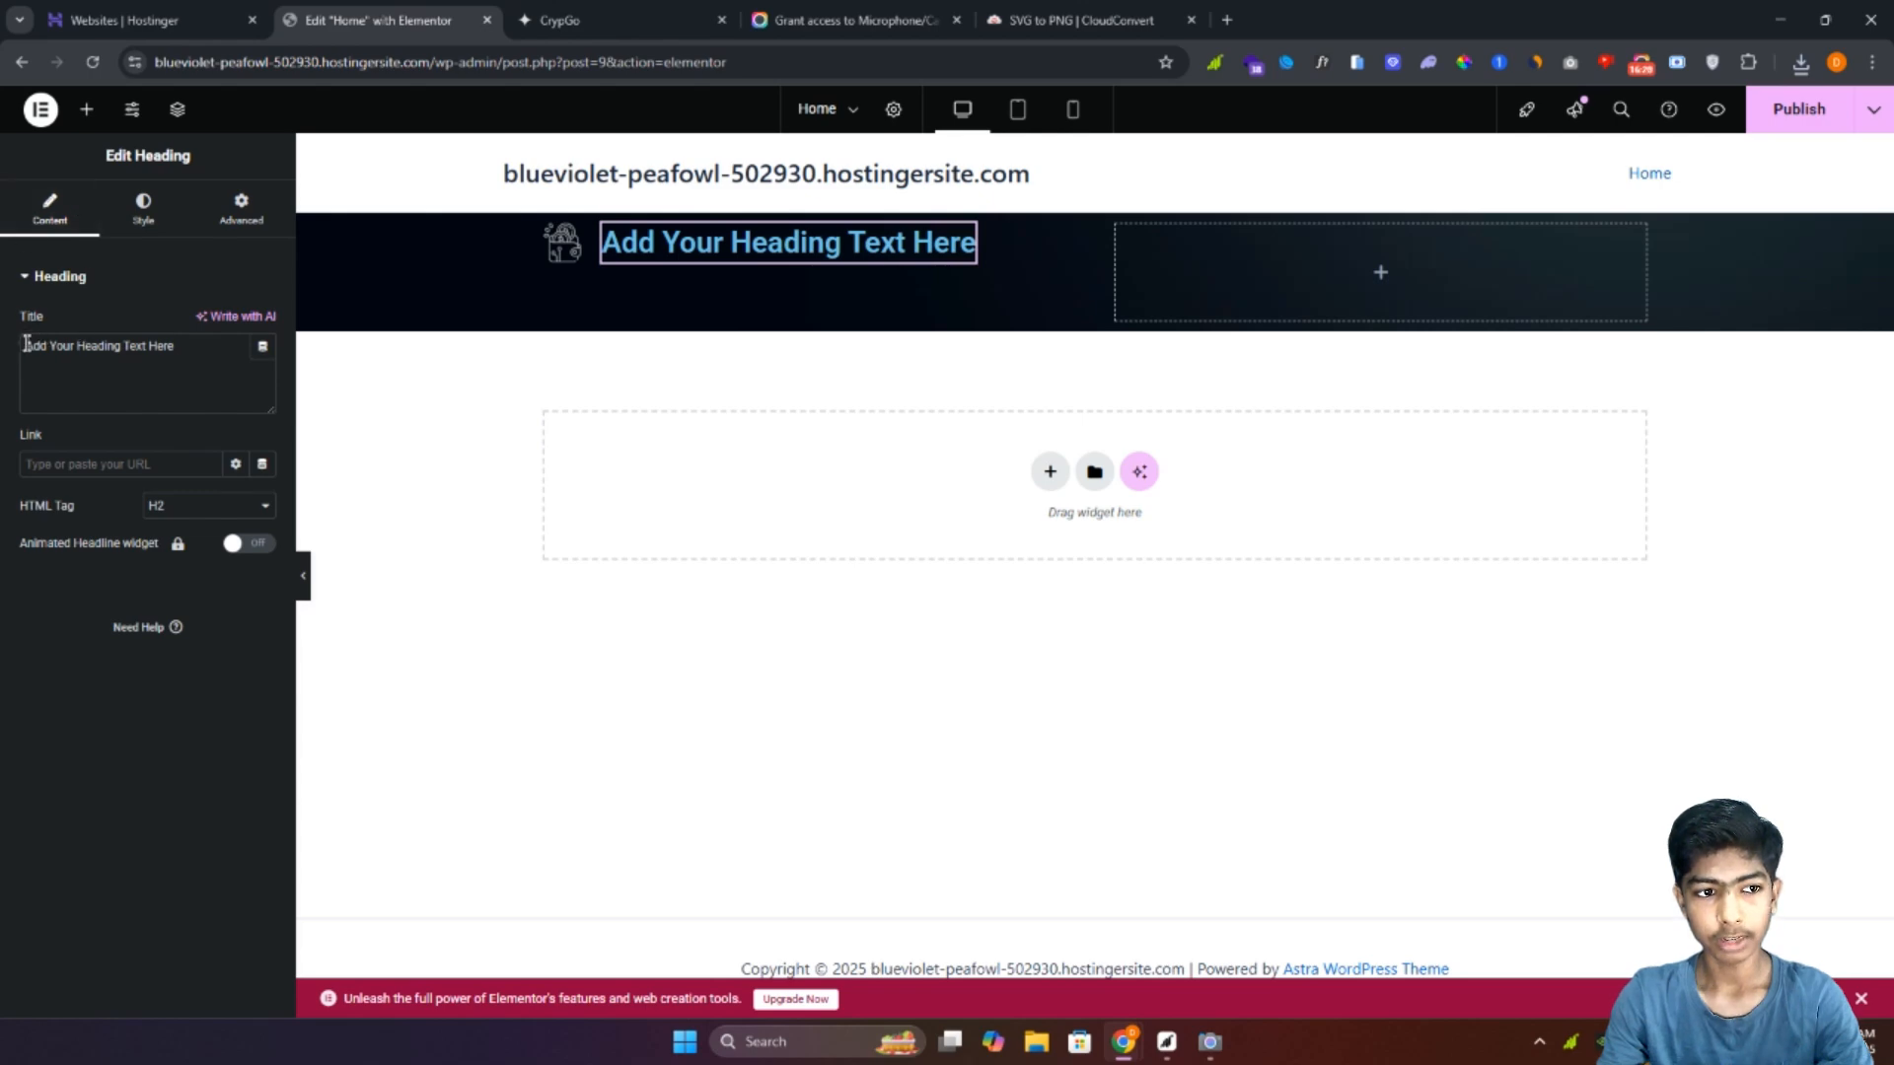
{"action": "left_click_drag", "start_coordinate": [27, 346], "coordinate": [284, 344]}
{"action": "left_click", "coordinate": [584, 17]}
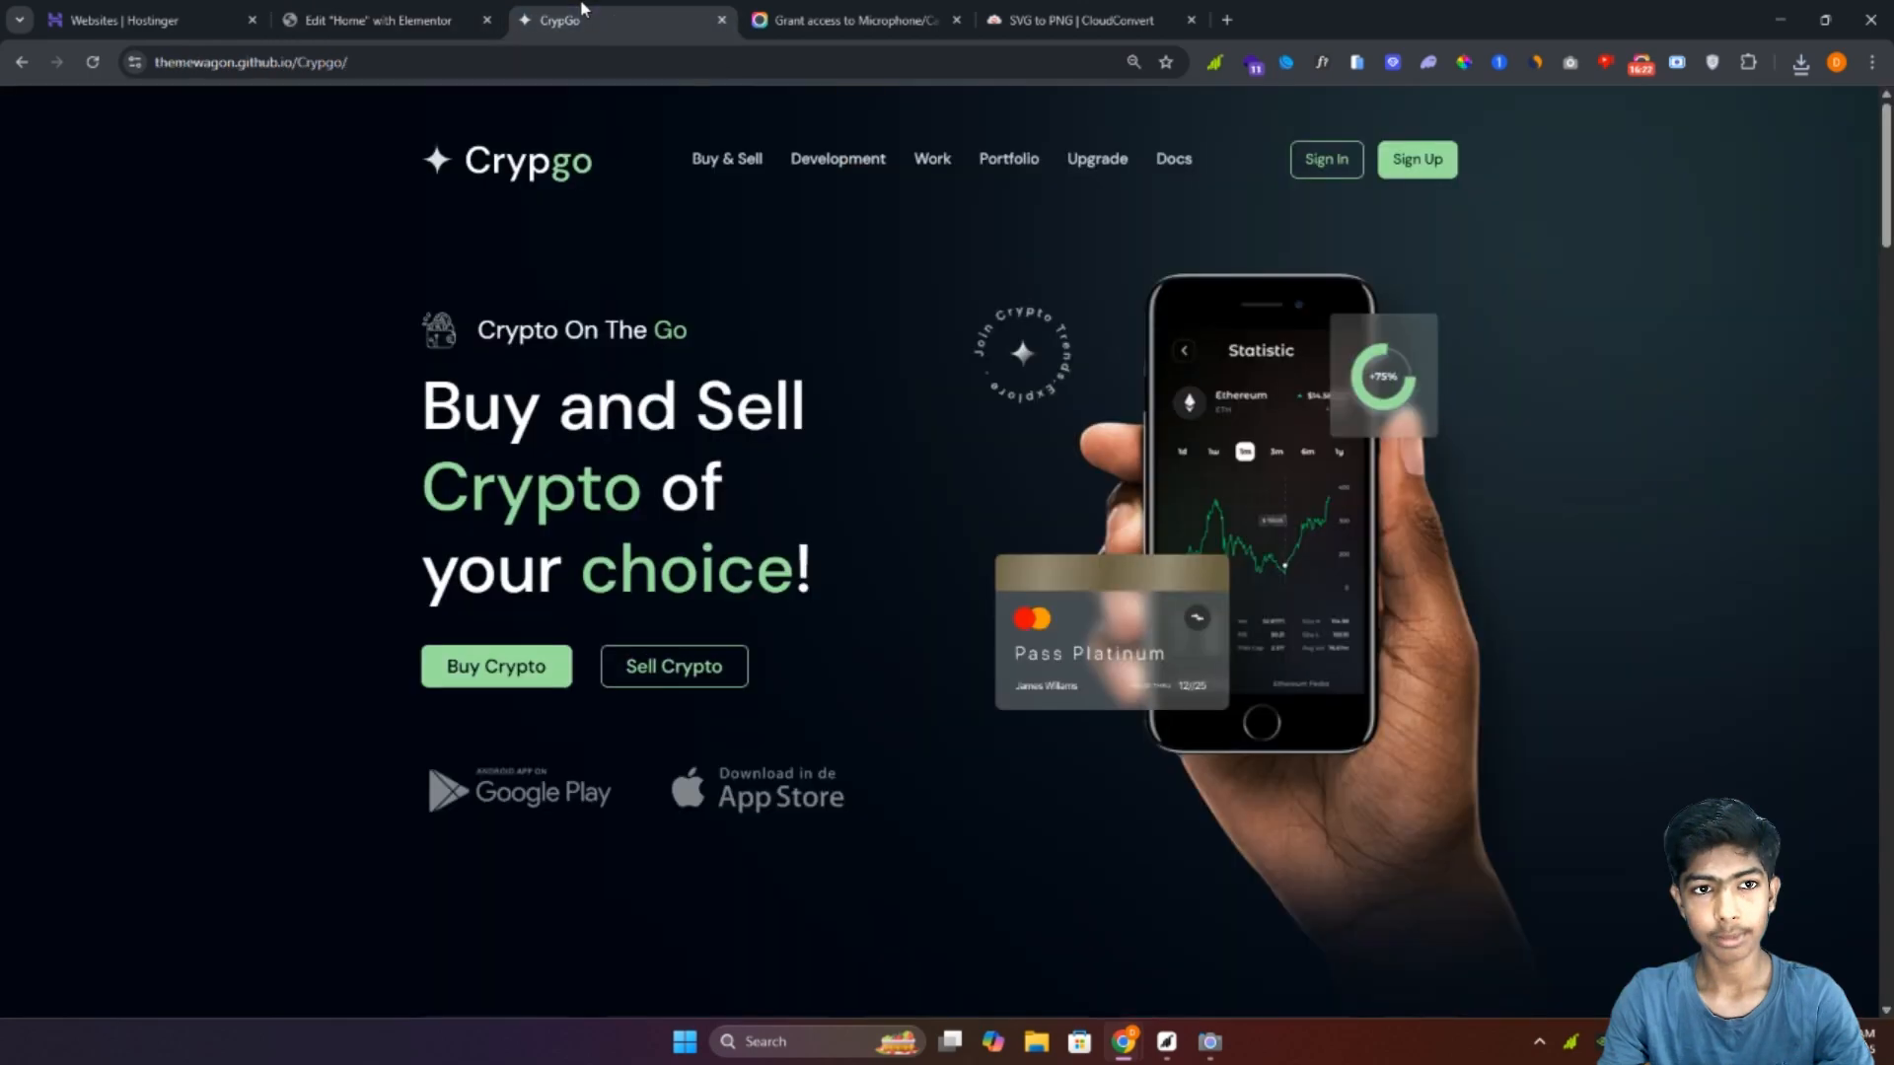
{"action": "left_click_drag", "start_coordinate": [478, 329], "coordinate": [726, 336]}
{"action": "key", "text": "ctrl+c"}
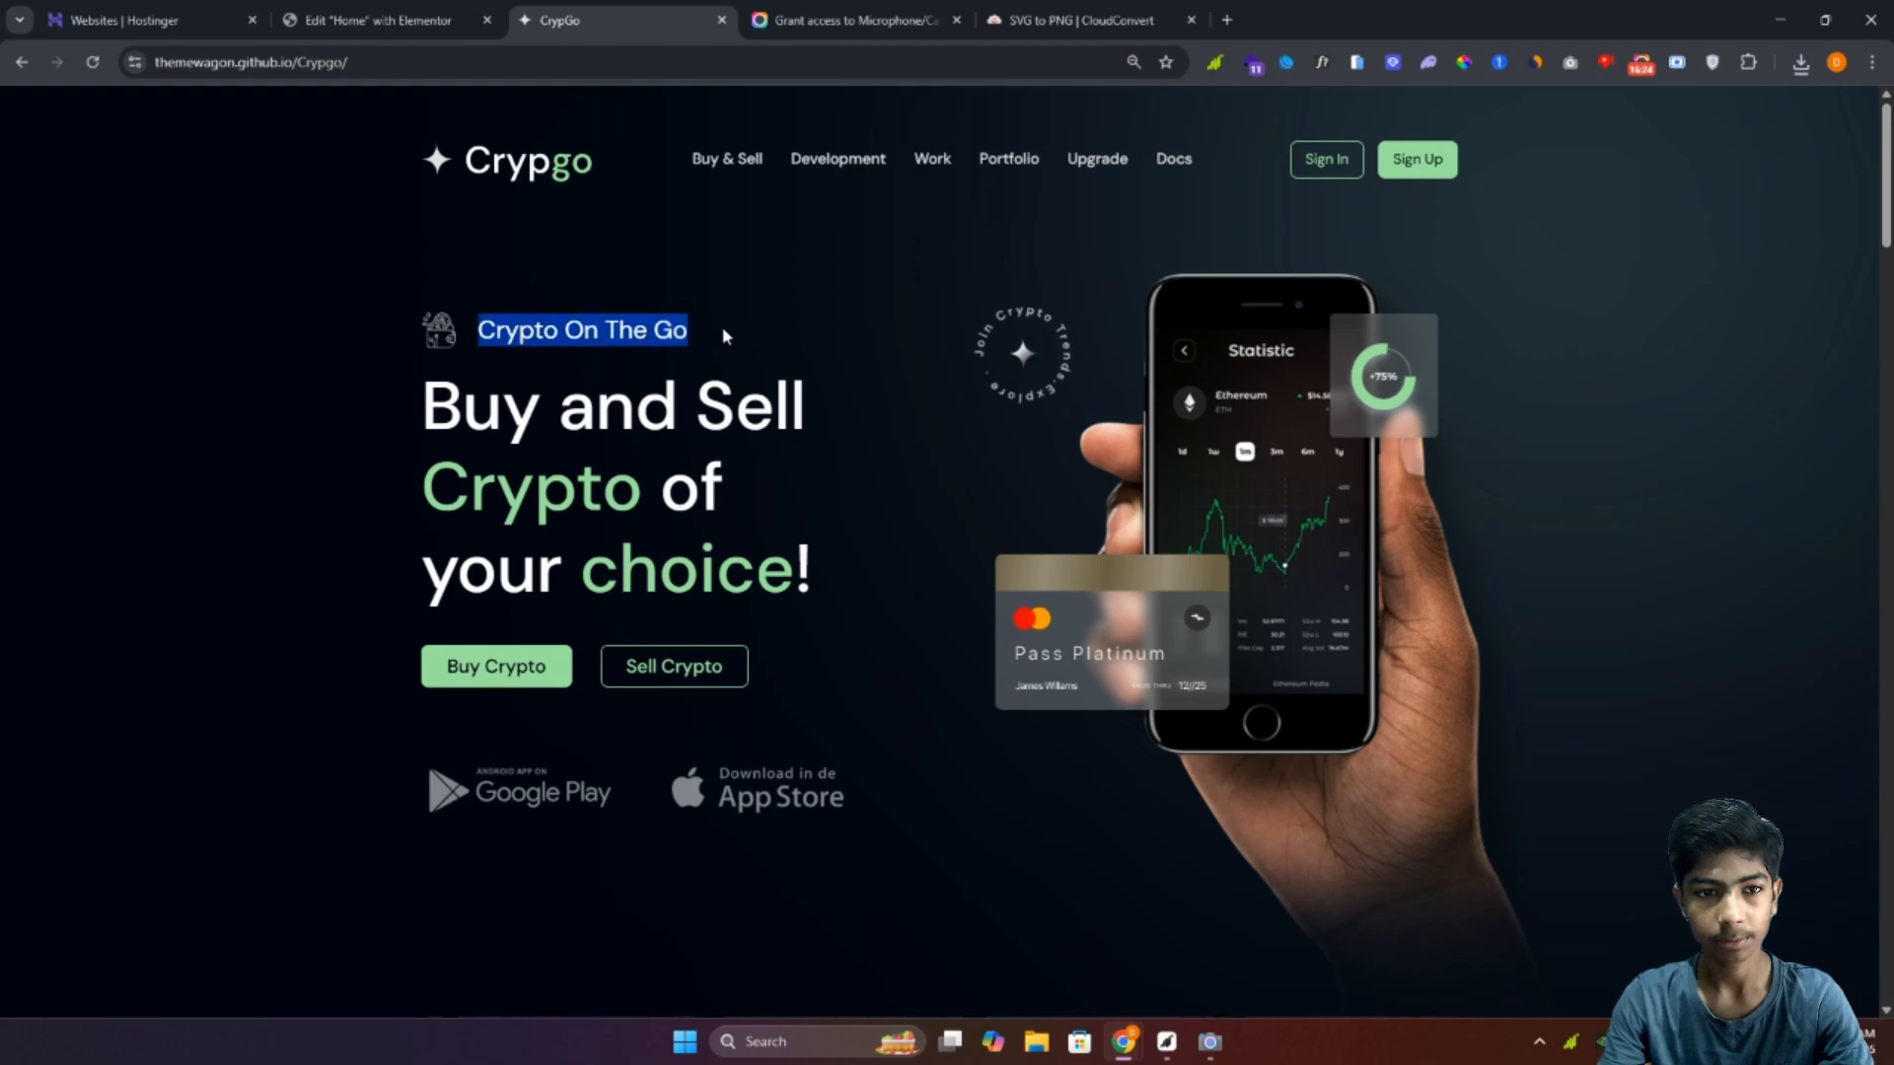
{"action": "left_click", "coordinate": [375, 20]}
{"action": "key", "text": "ctrl+v"}
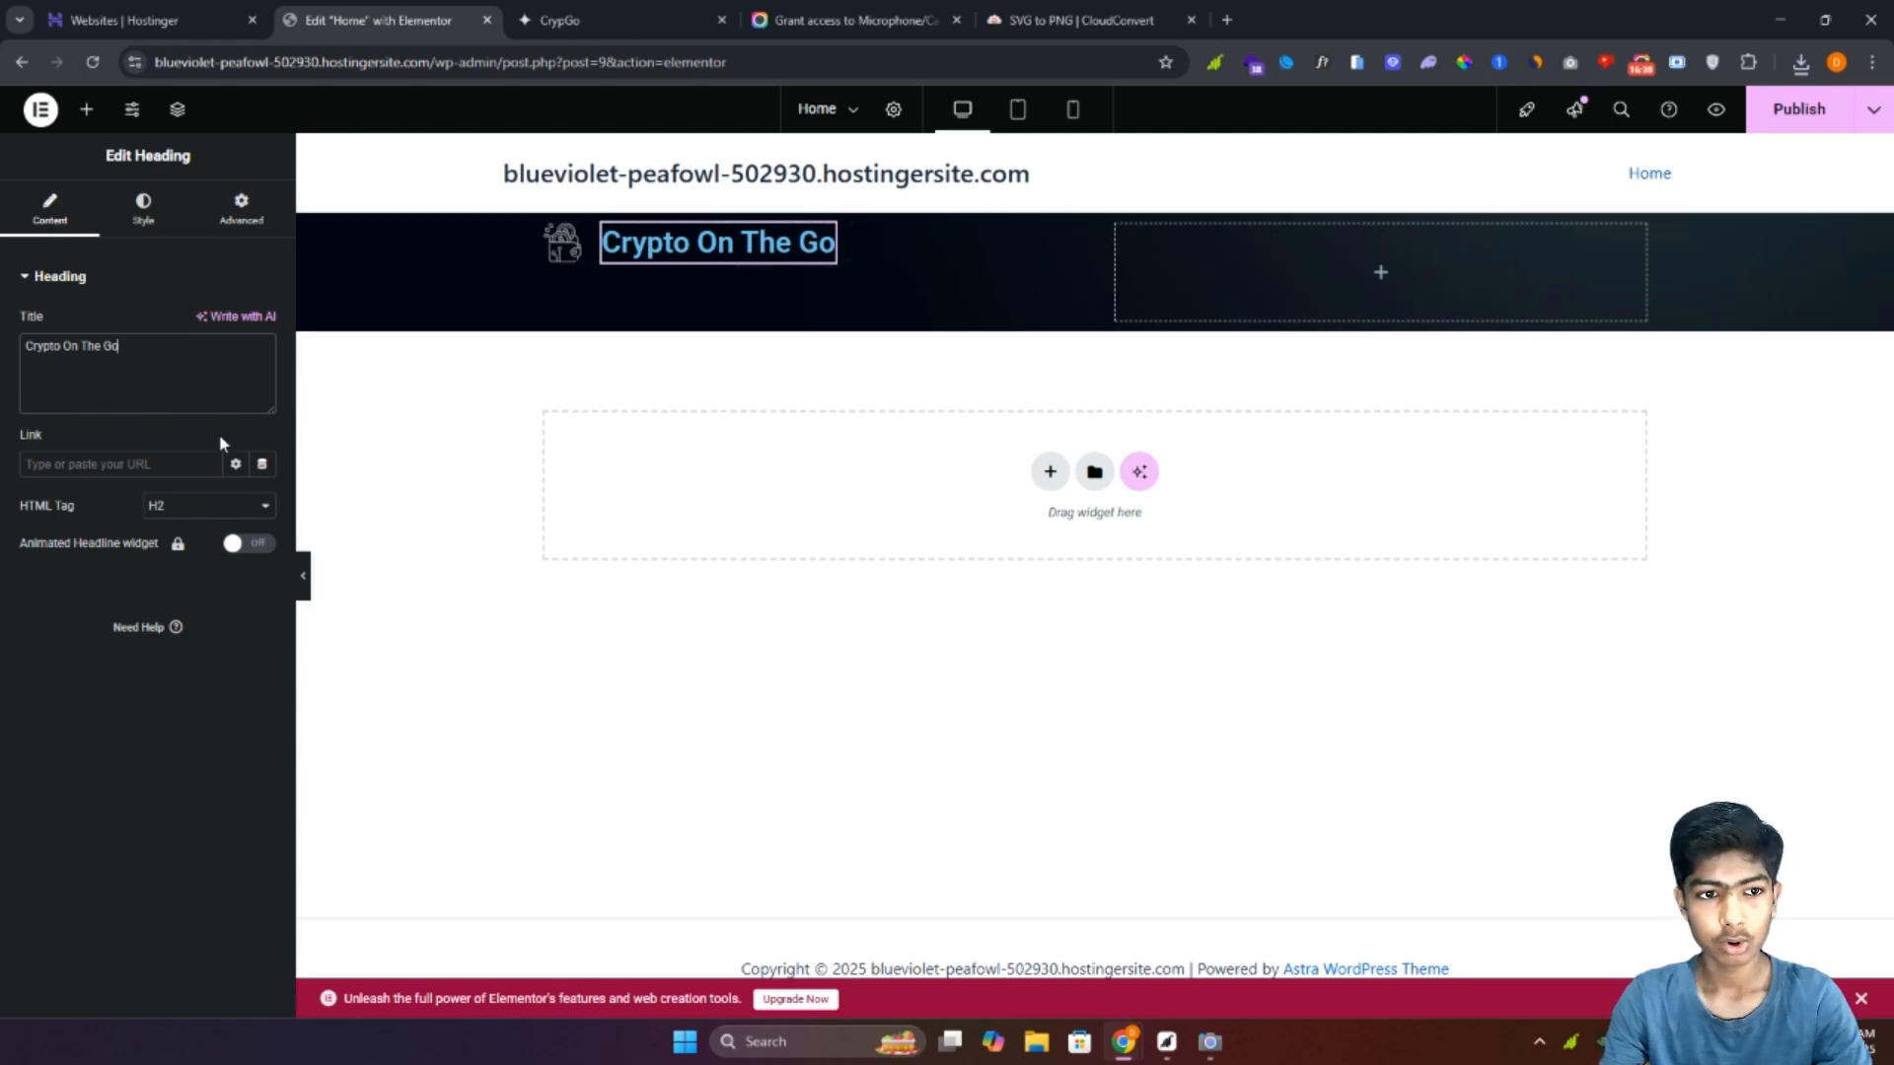
Step: Check the tagline's look on the CrypGo page, and set the heading's typography to Poppins with weight 500 (Medium)
{"action": "left_click", "coordinate": [585, 12]}
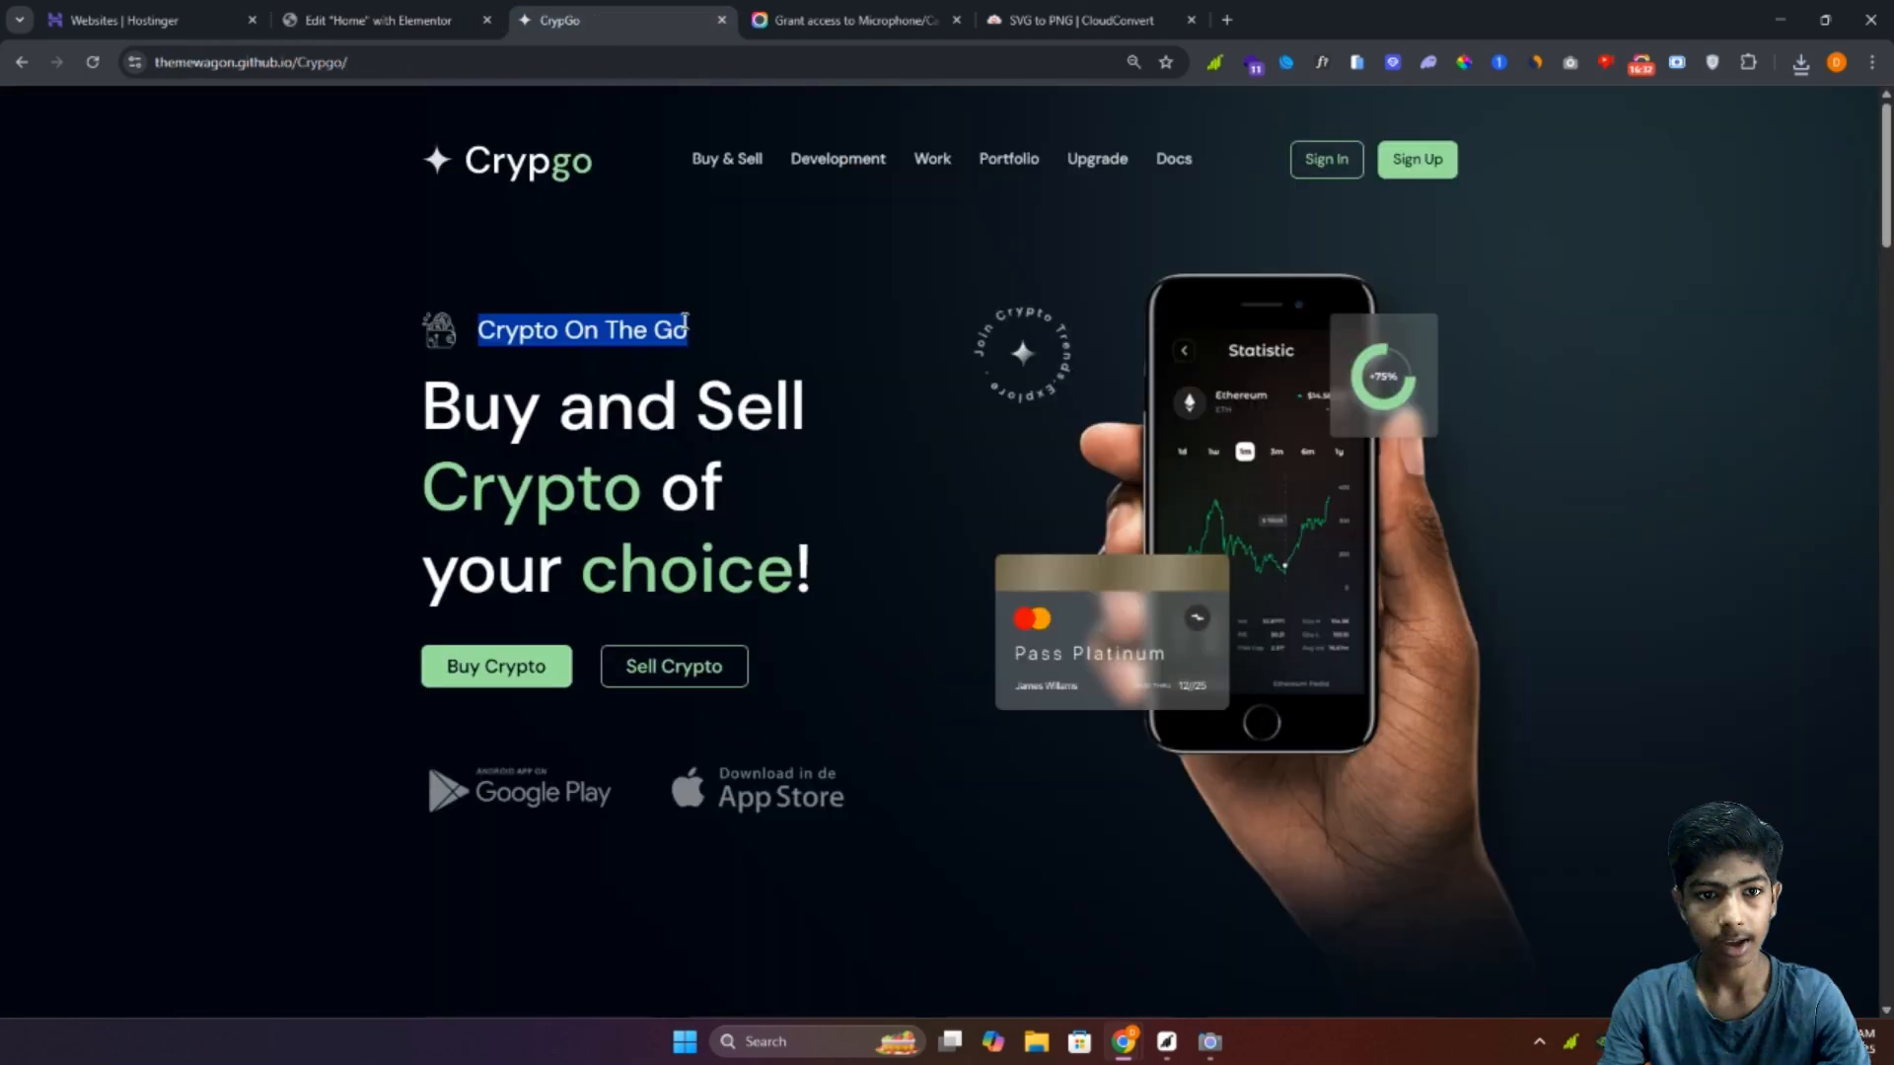
{"action": "left_click", "coordinate": [713, 369]}
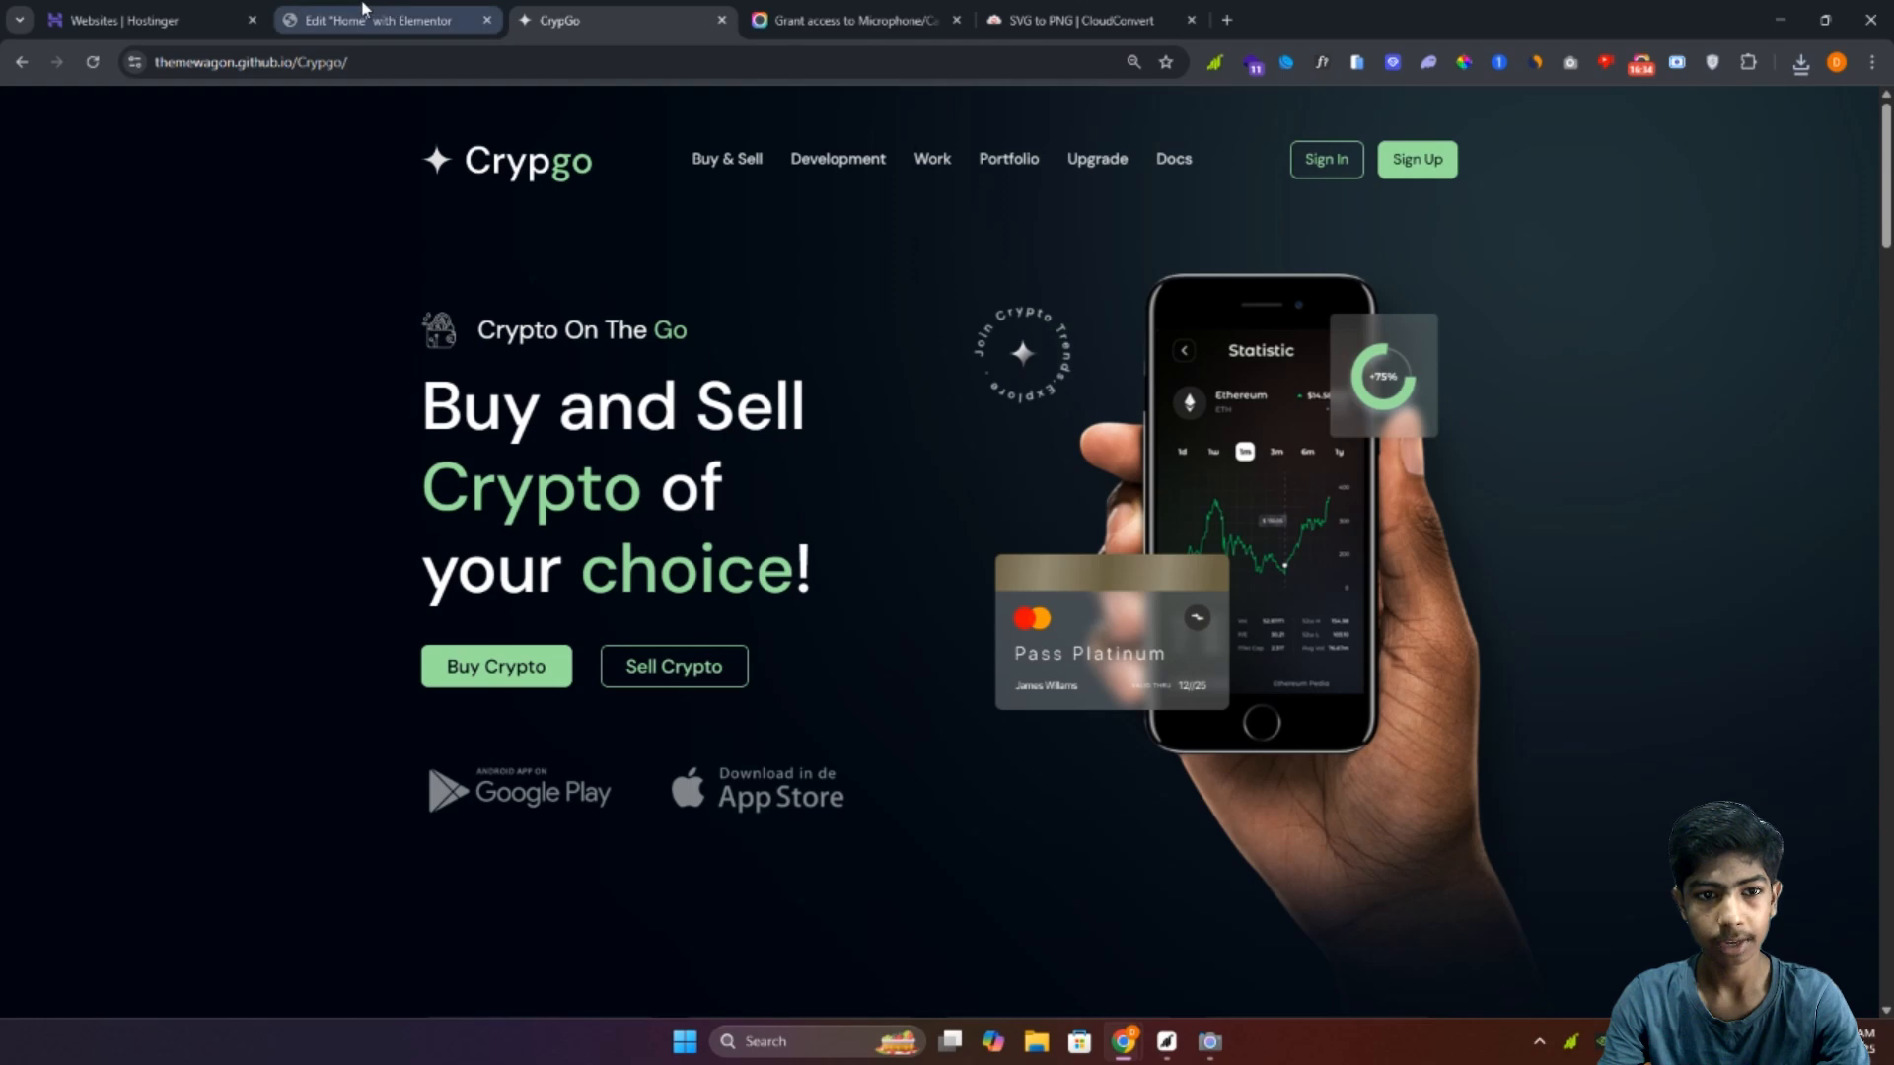
{"action": "left_click", "coordinate": [365, 20]}
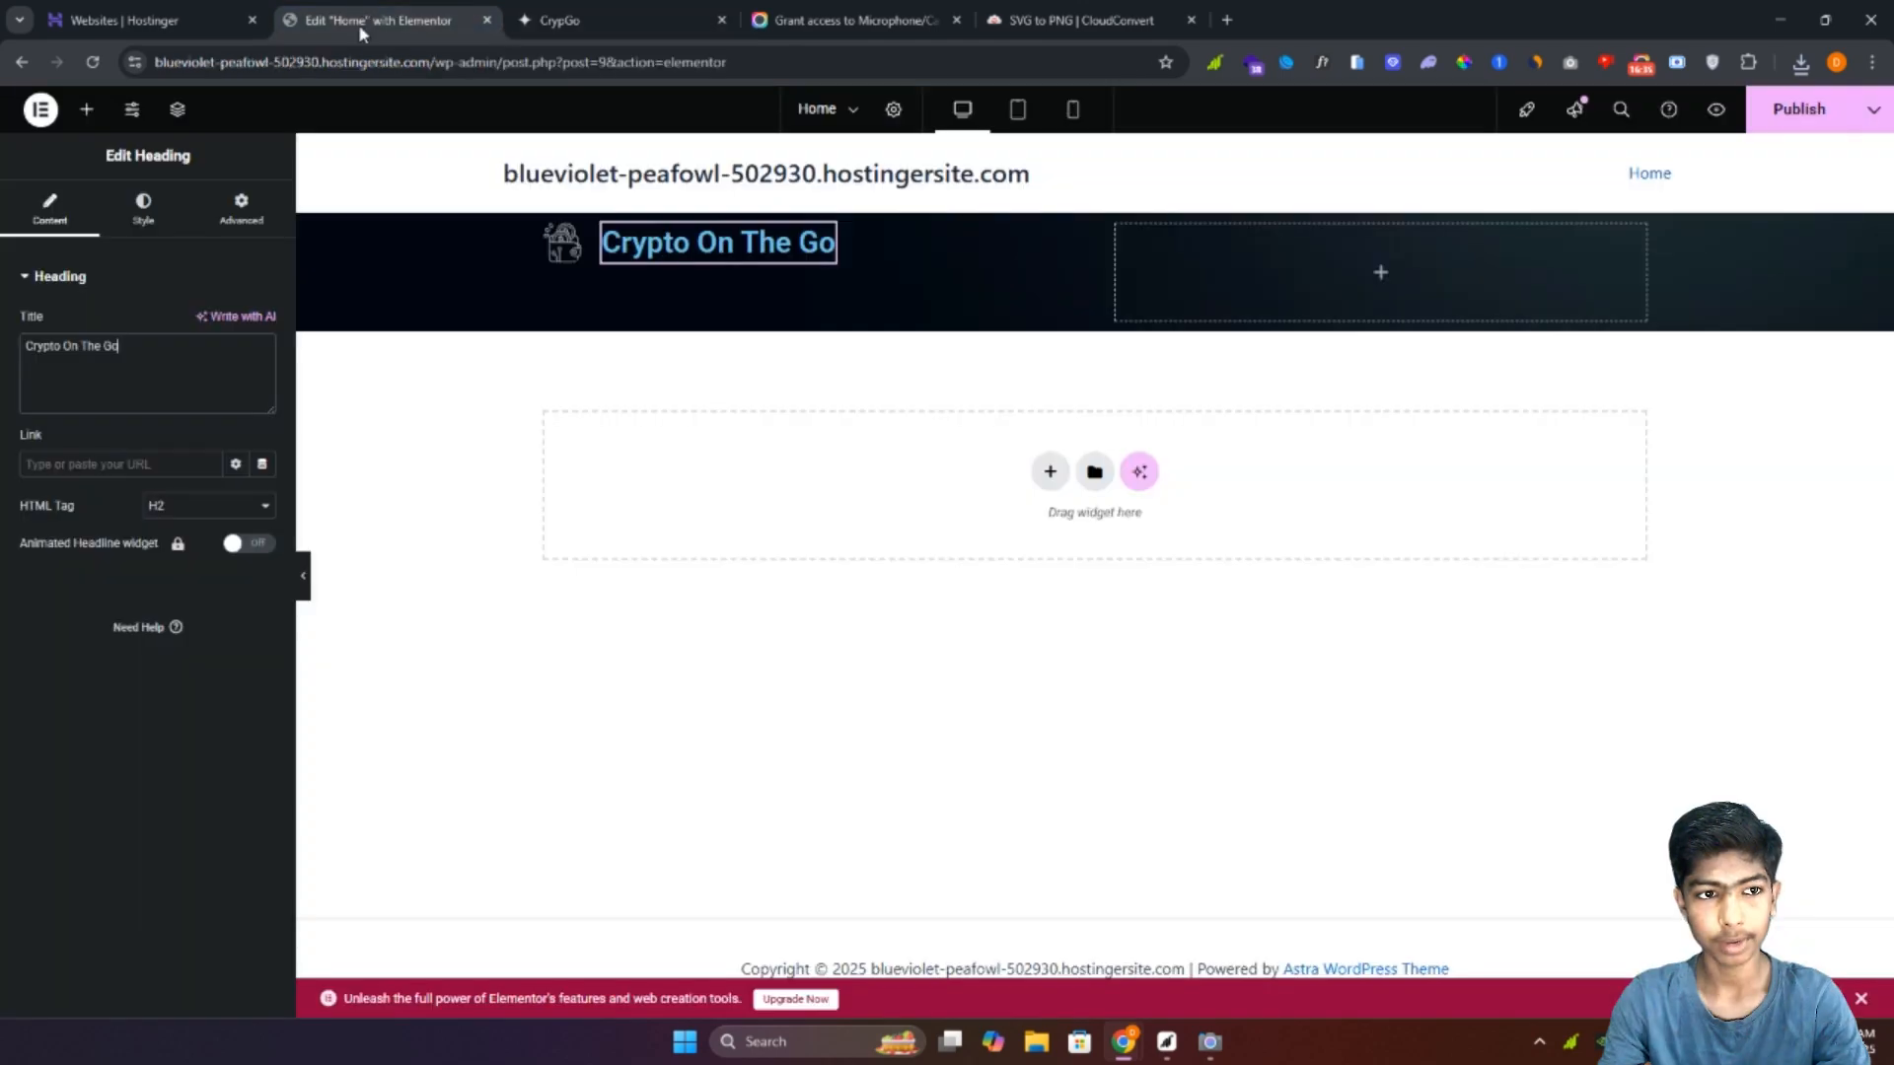
{"action": "left_click", "coordinate": [145, 215]}
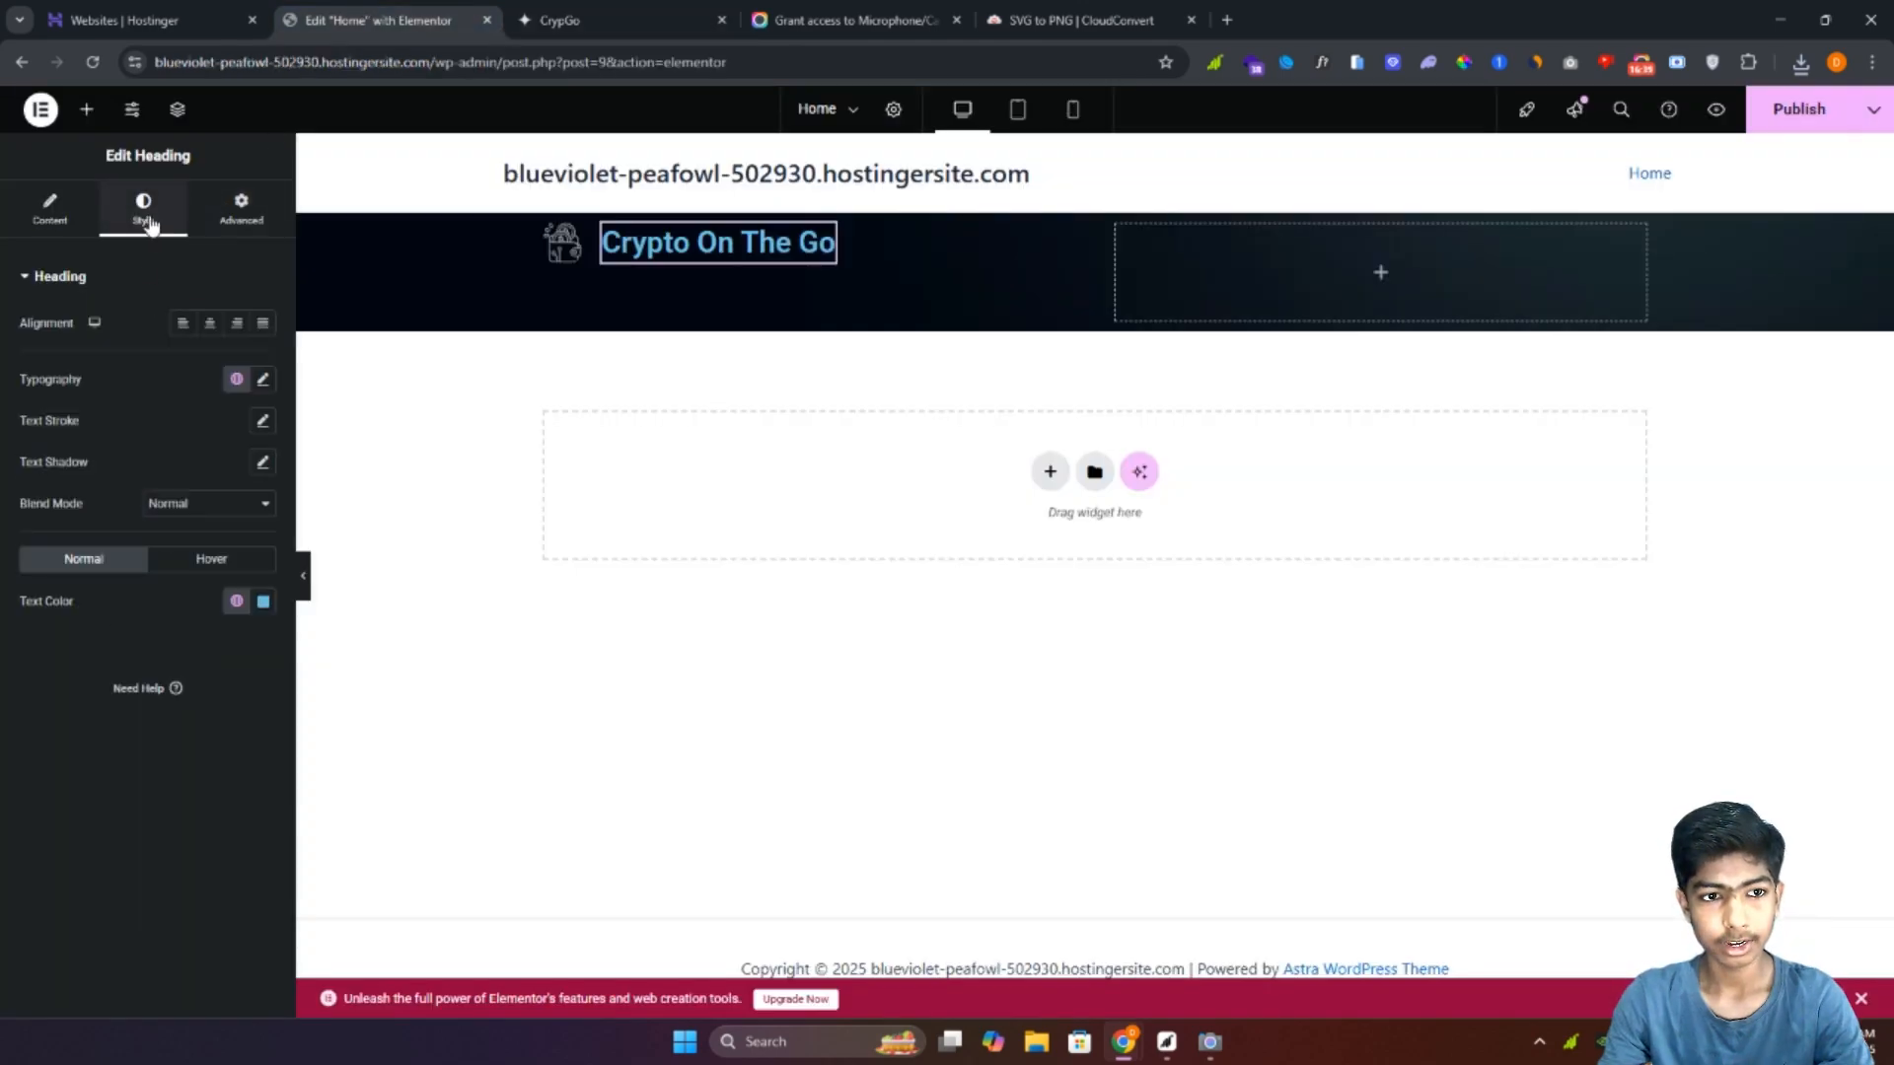
{"action": "left_click", "coordinate": [262, 383]}
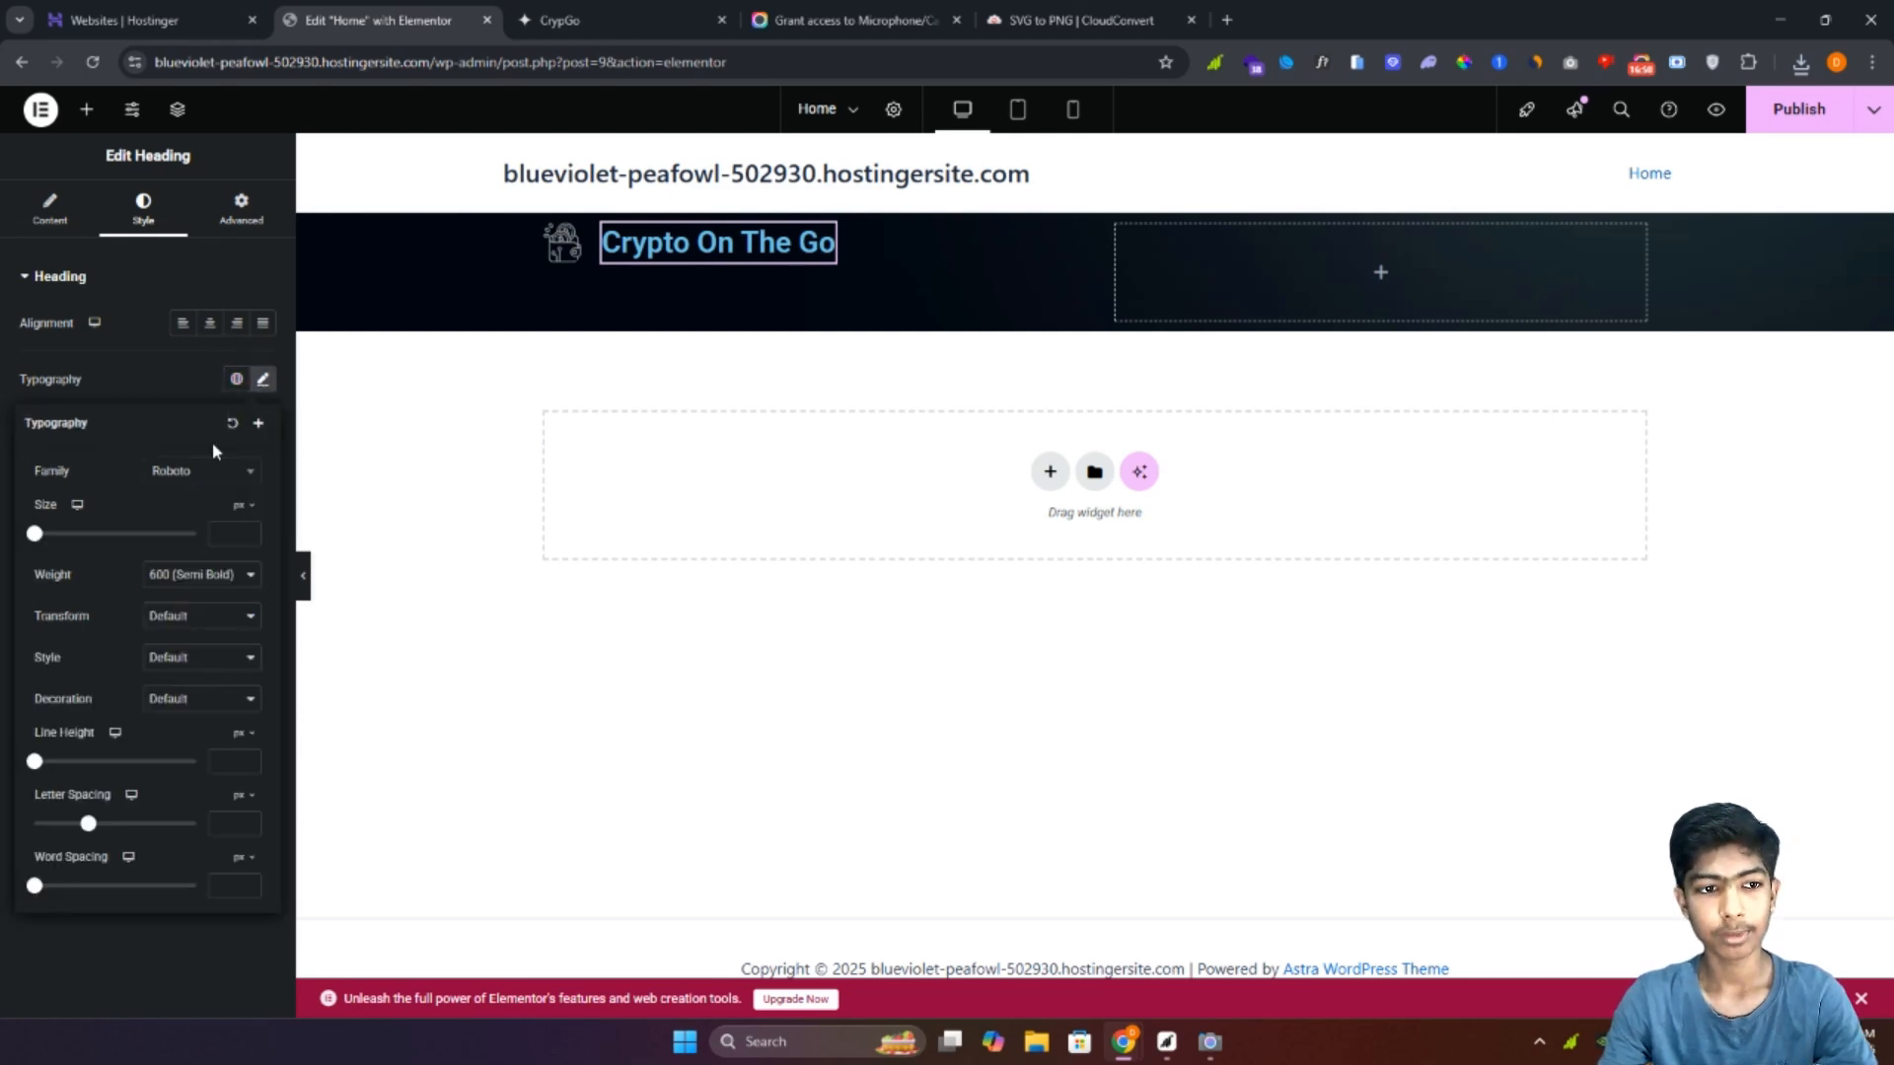
{"action": "left_click", "coordinate": [210, 480]}
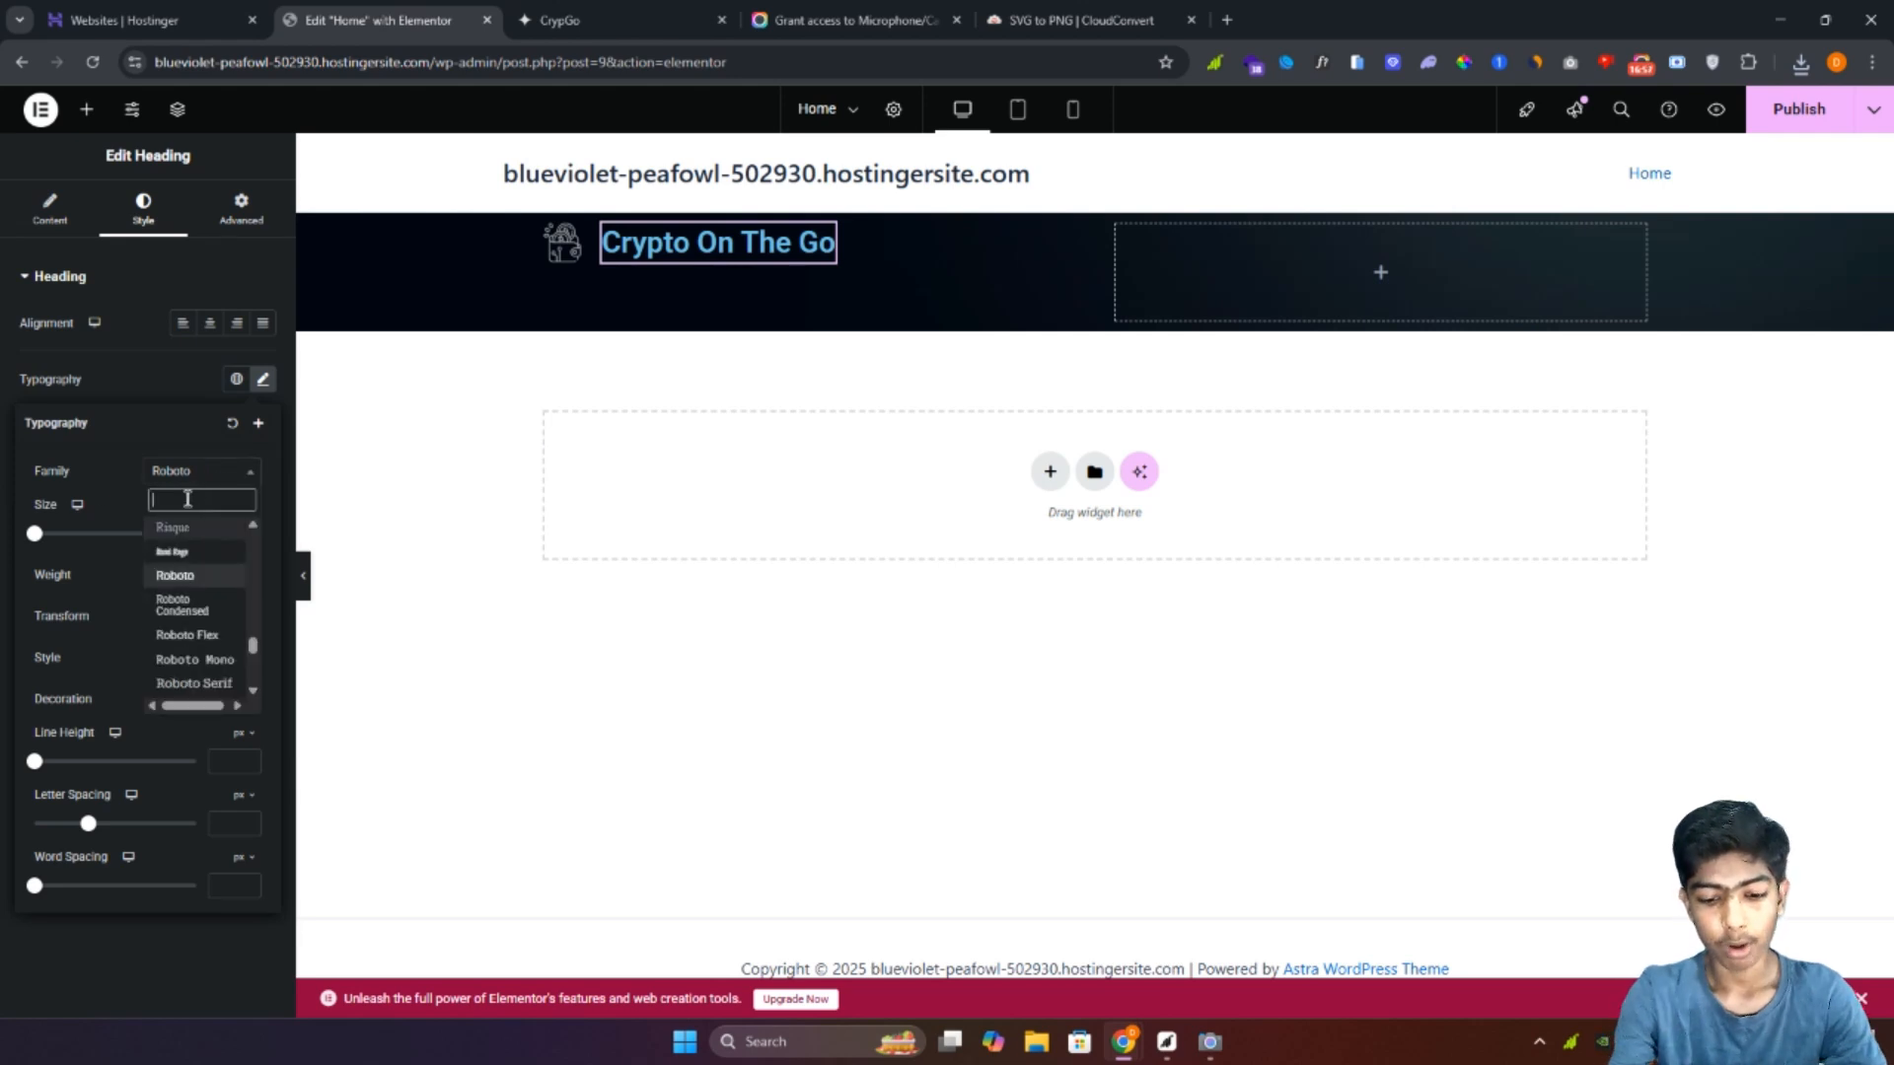
{"action": "type", "text": "popp"}
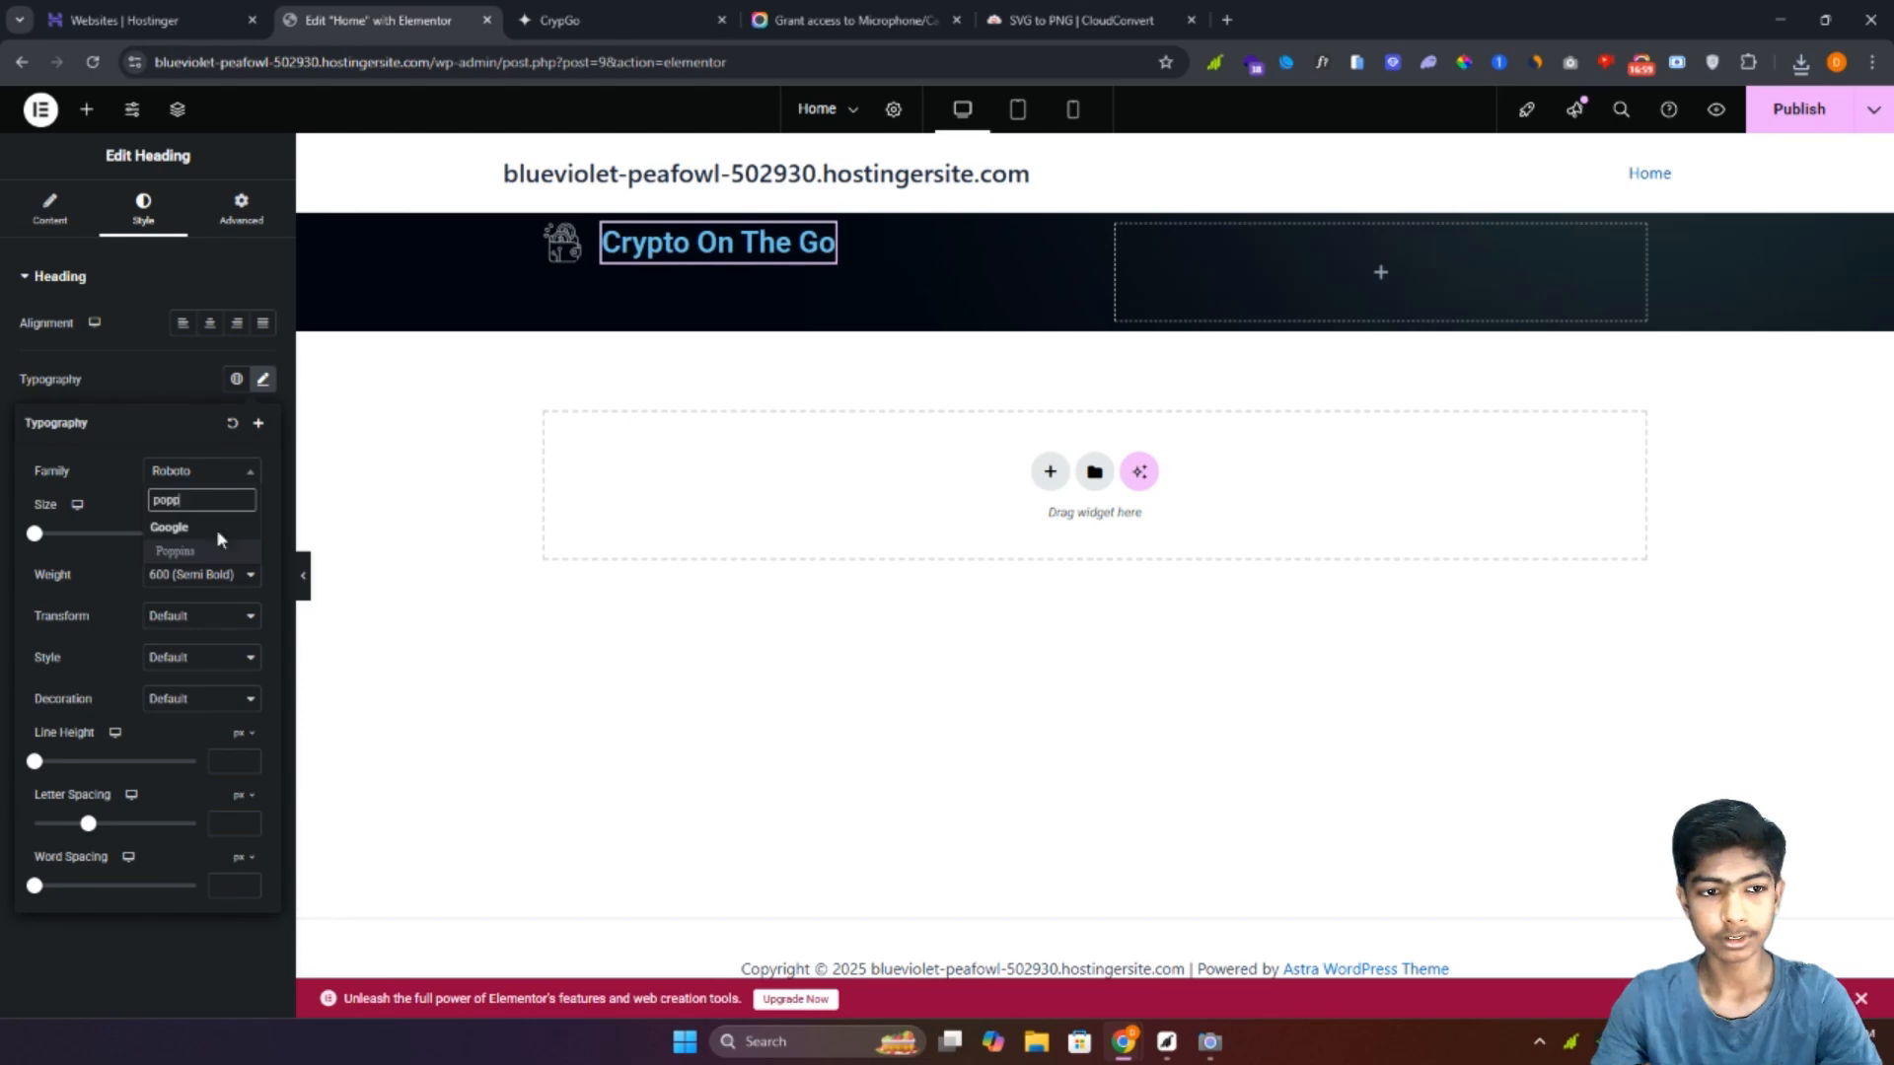
{"action": "left_click", "coordinate": [230, 553]}
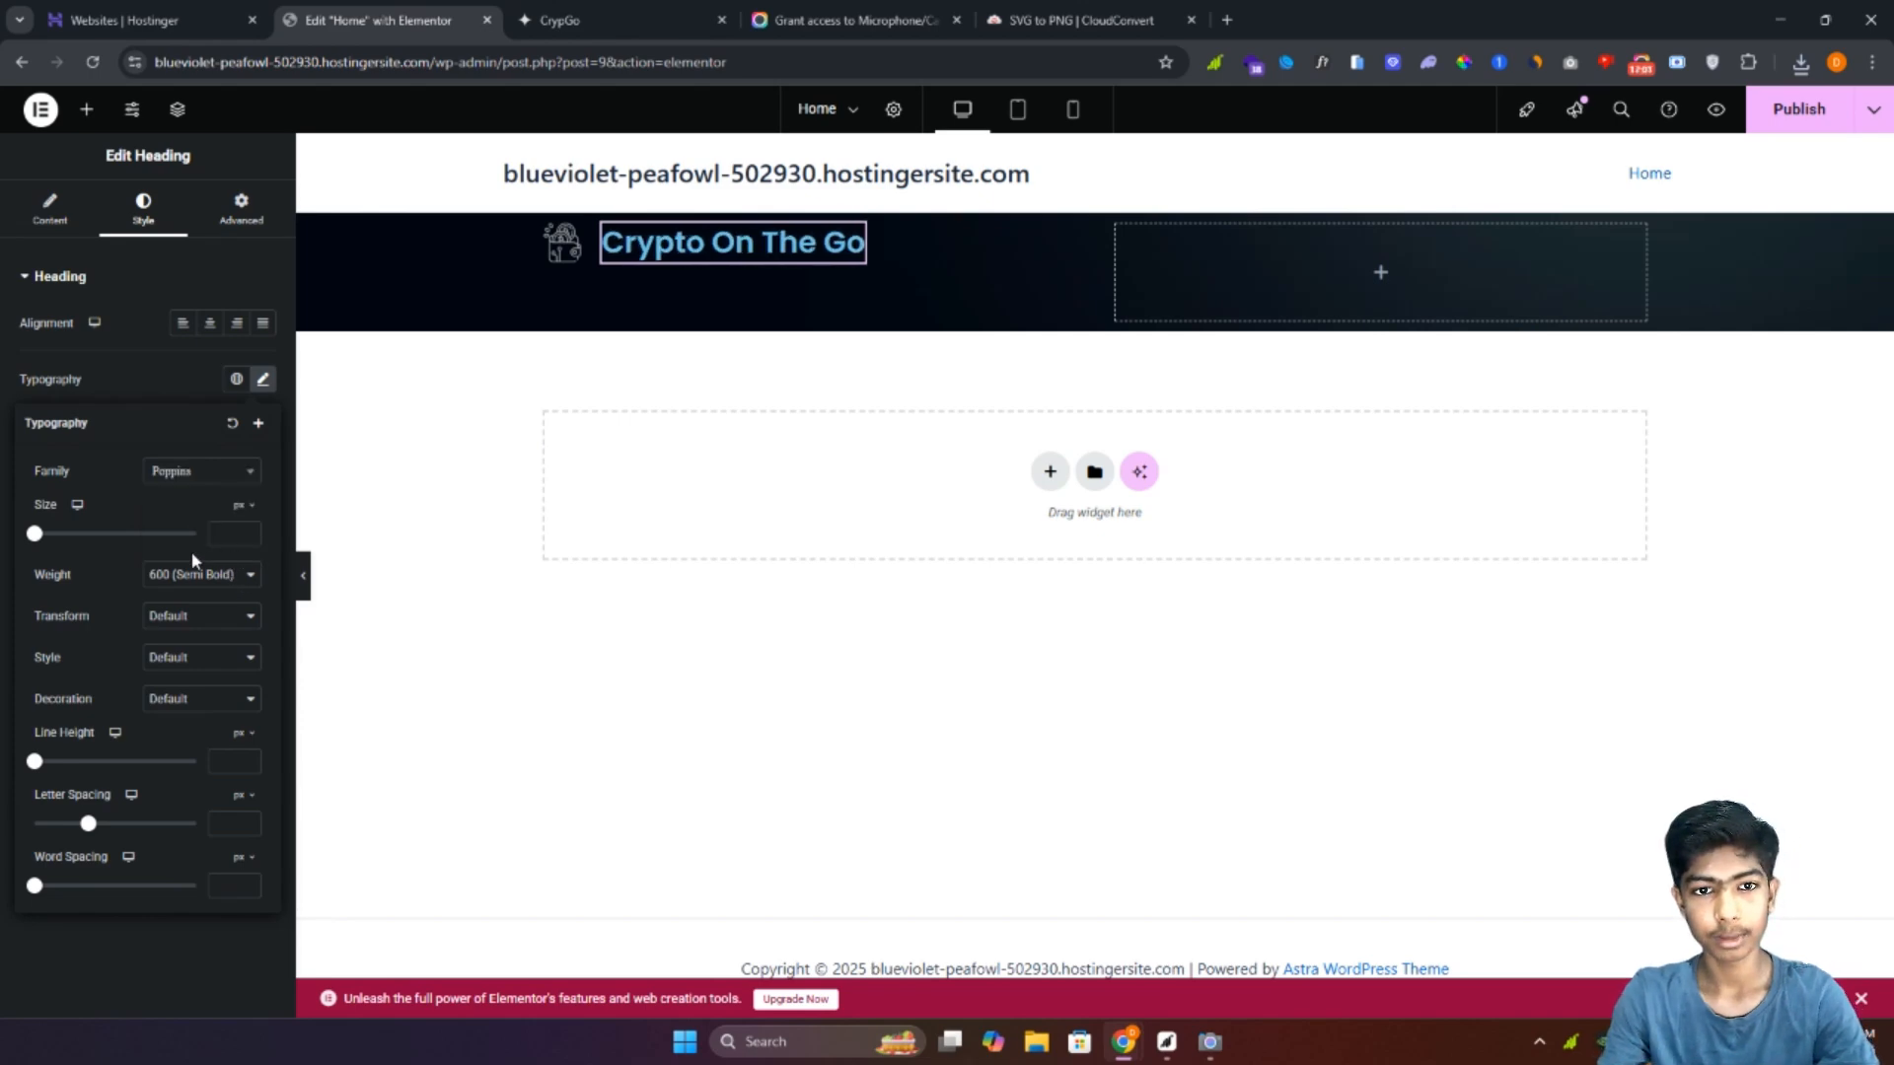
{"action": "left_click", "coordinate": [209, 578]}
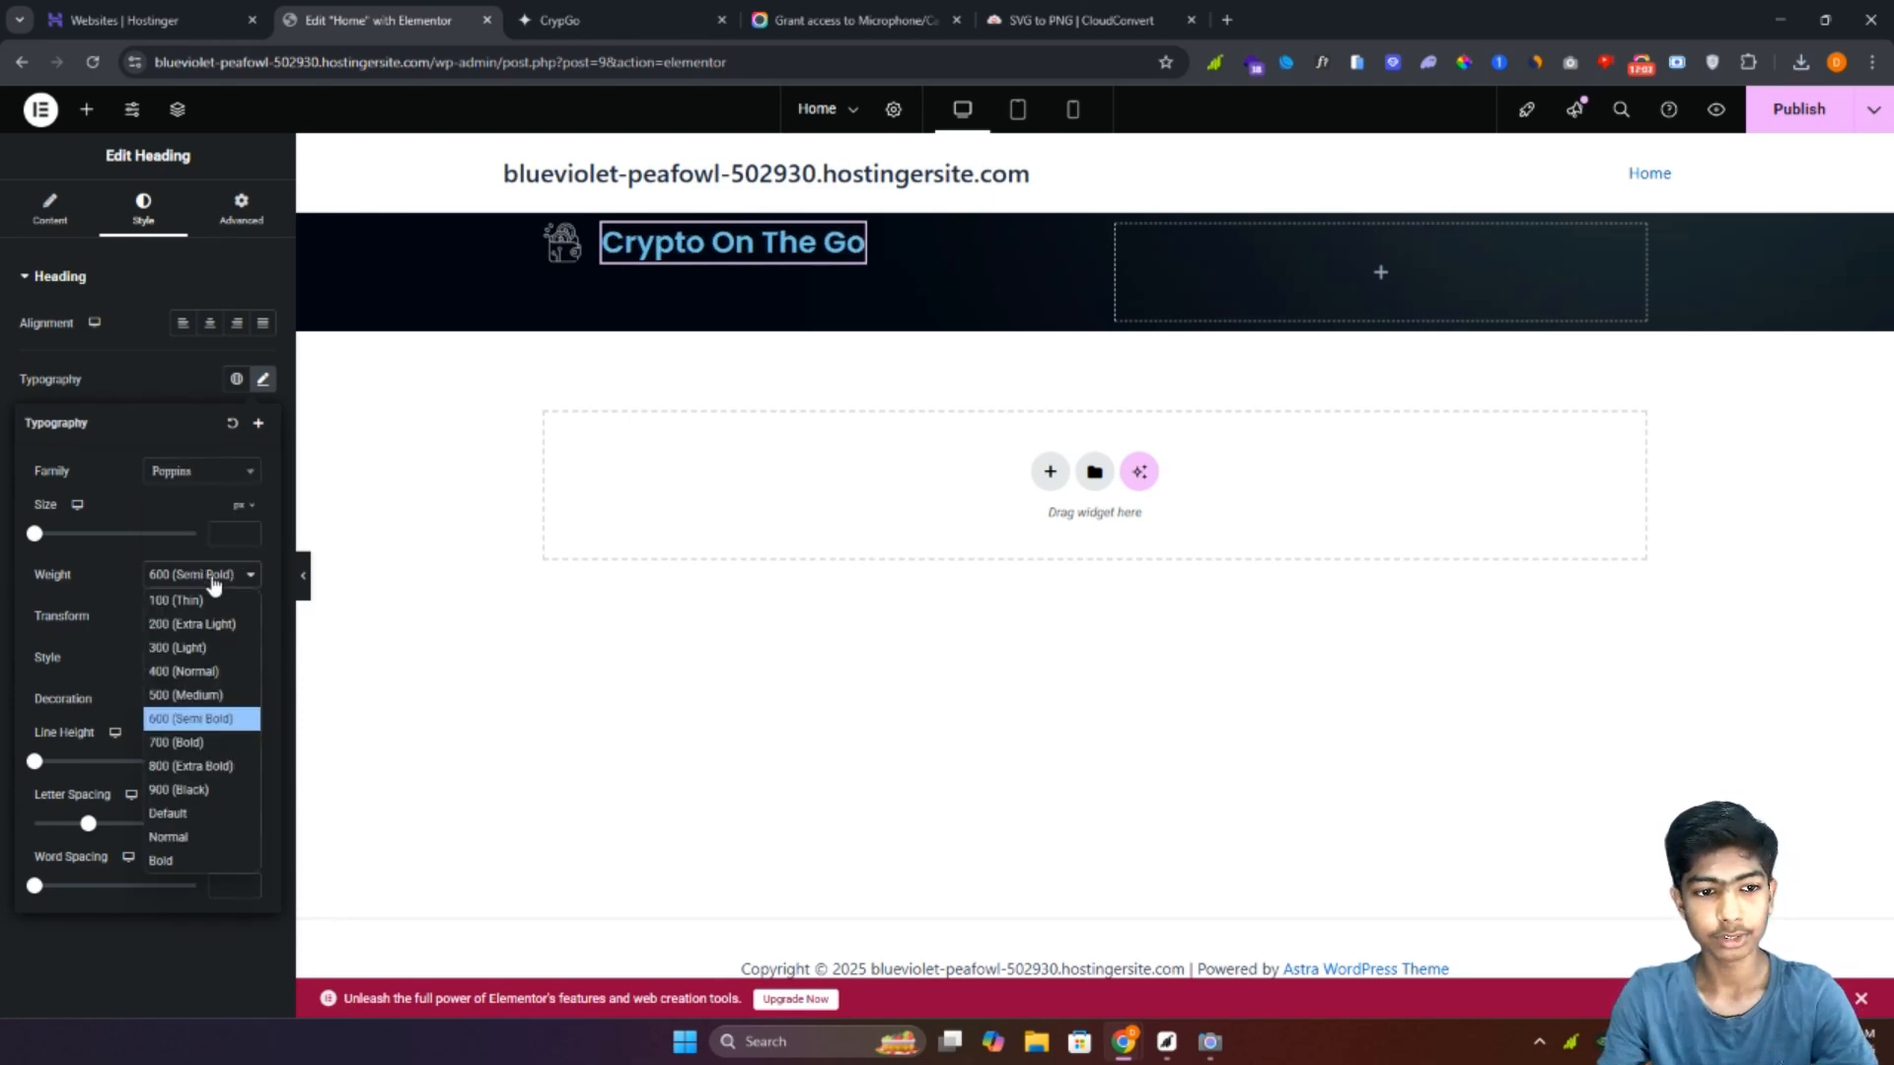
{"action": "left_click", "coordinate": [205, 692]}
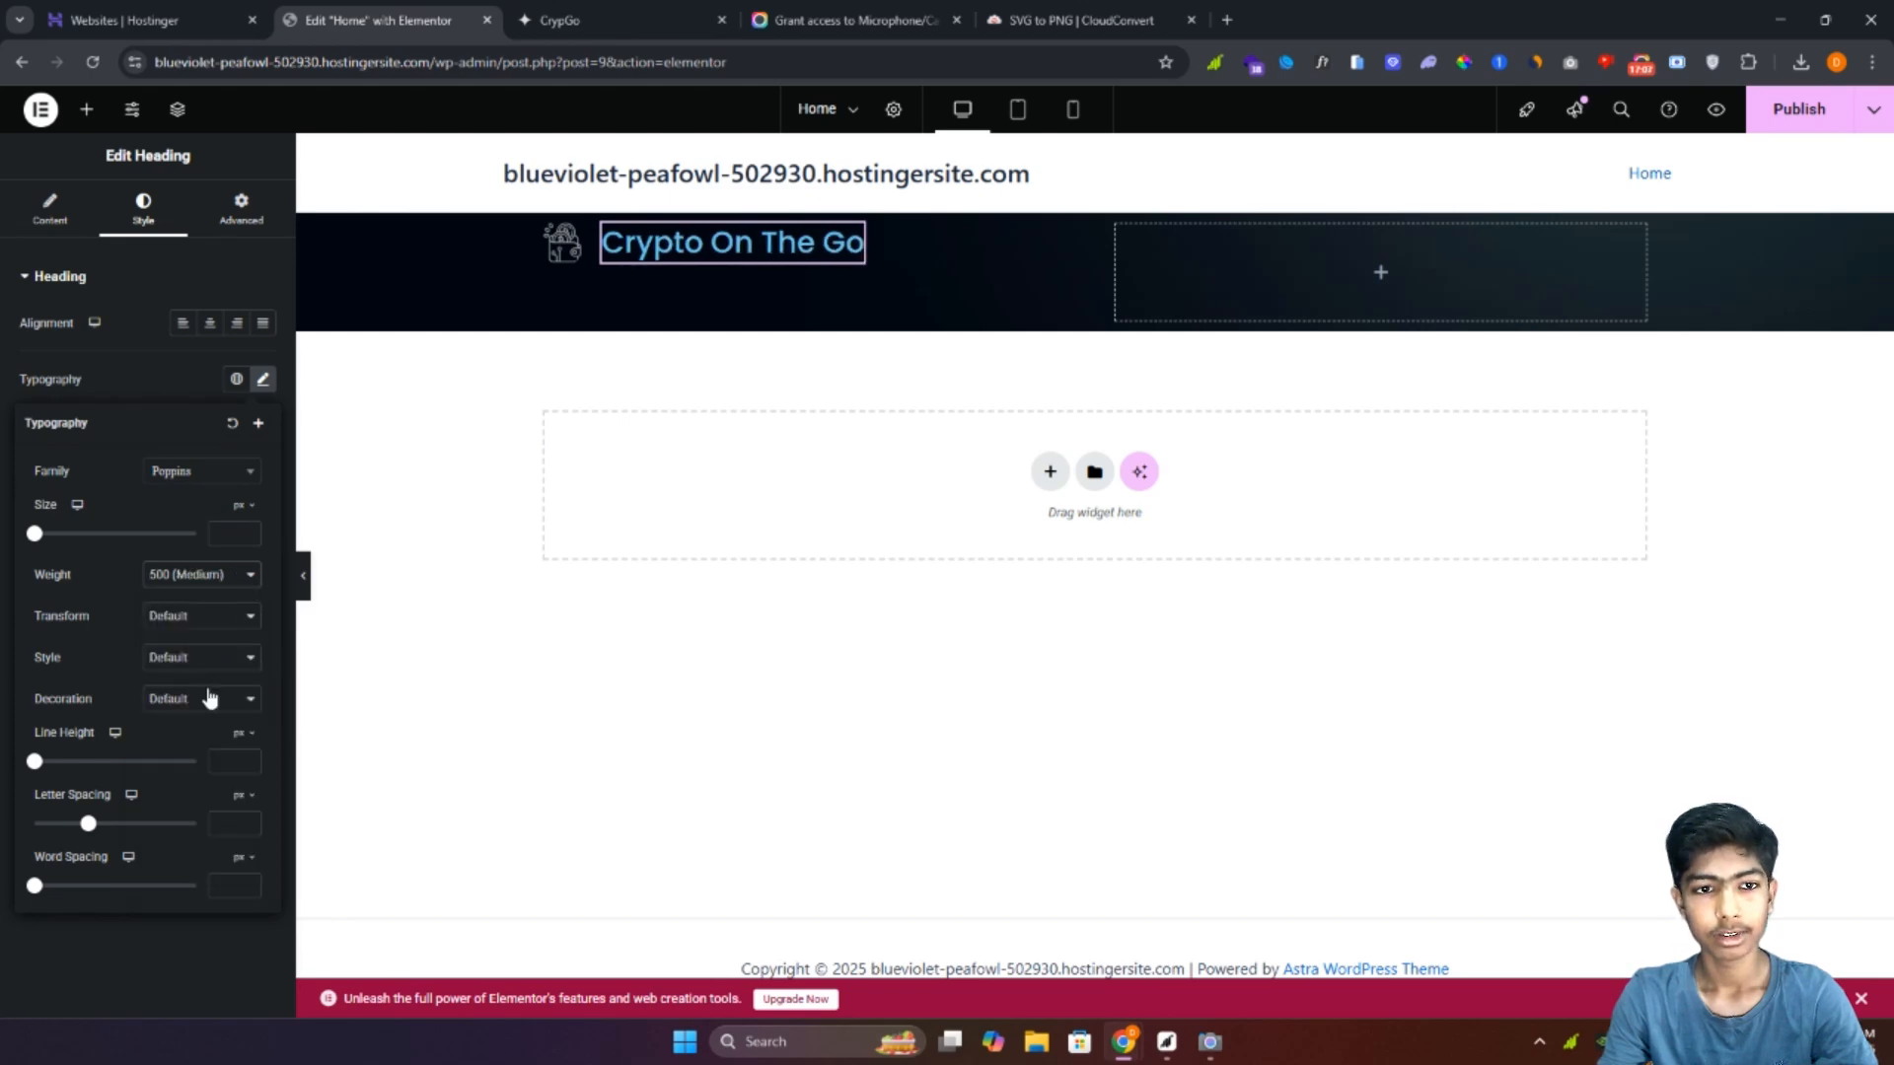
{"action": "left_click", "coordinate": [140, 375]}
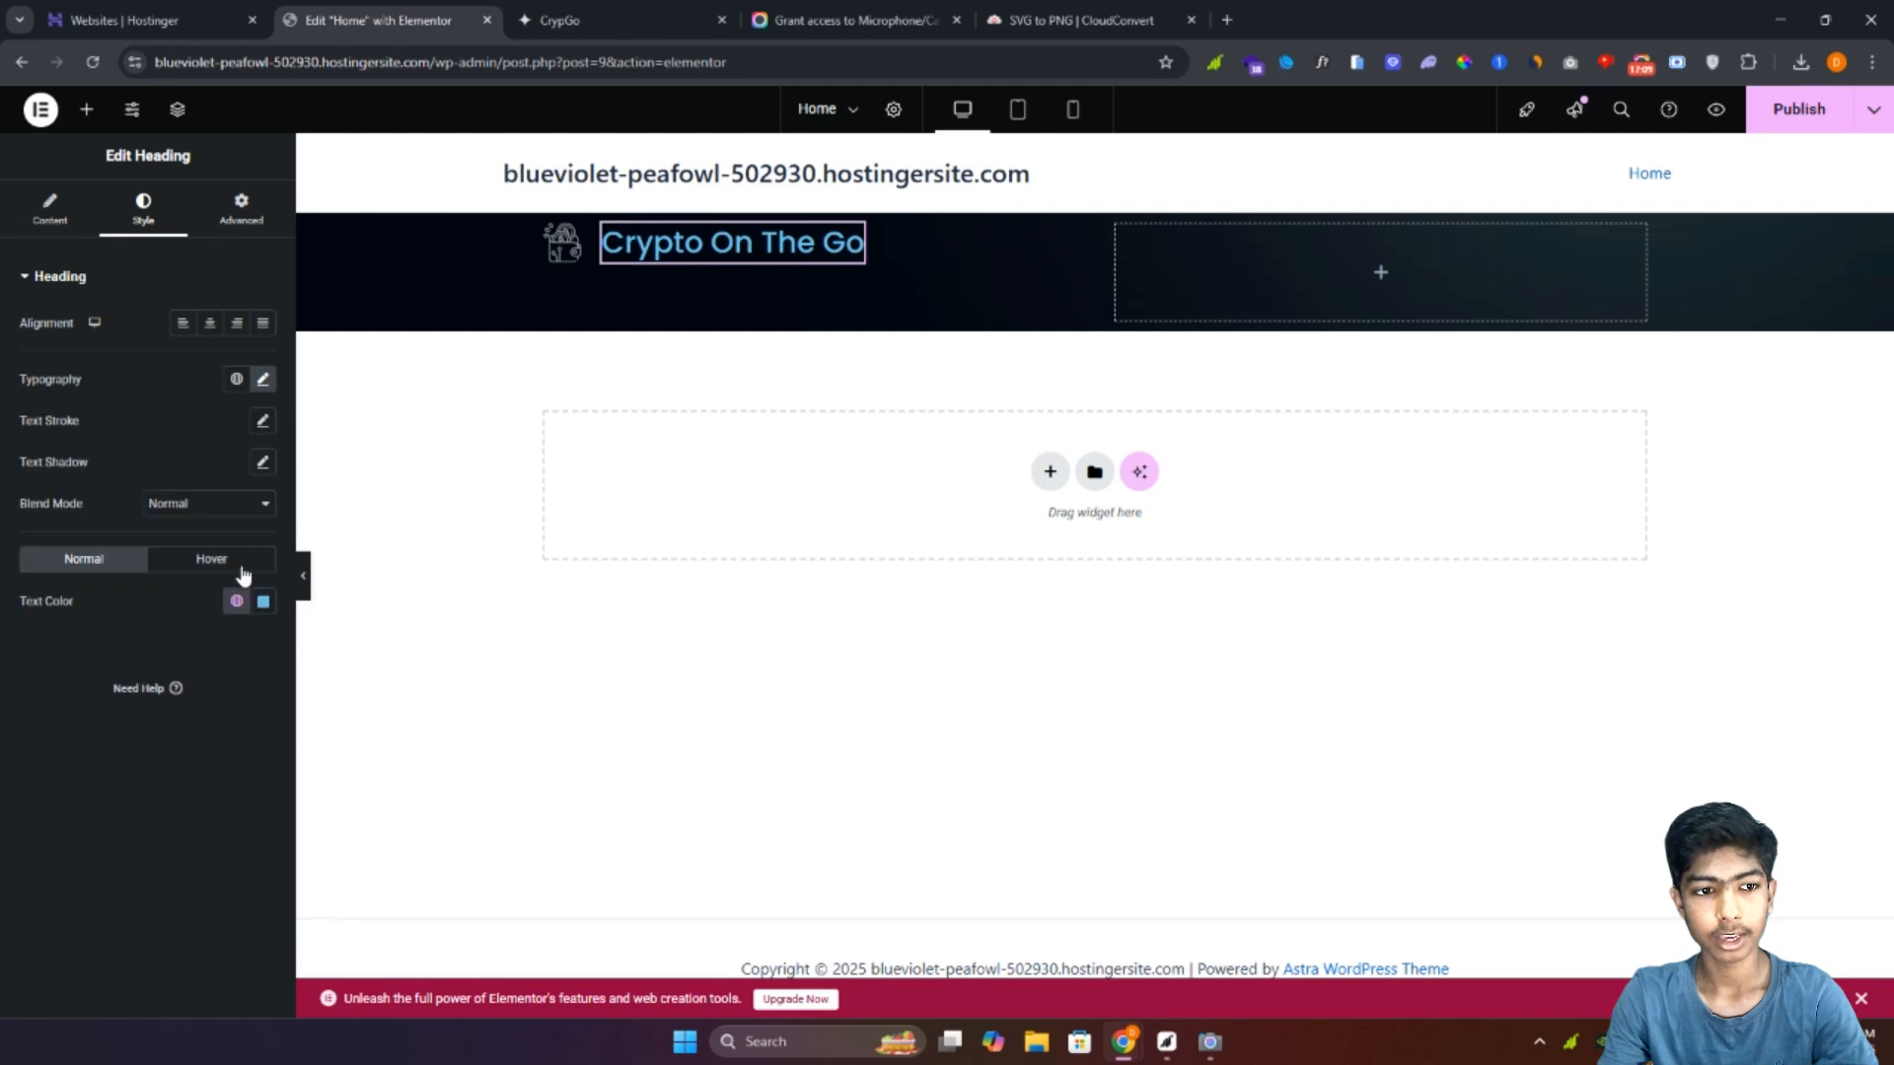
Step: Set the "Crypto On The Go" heading's text color to white
{"action": "left_click", "coordinate": [265, 606]}
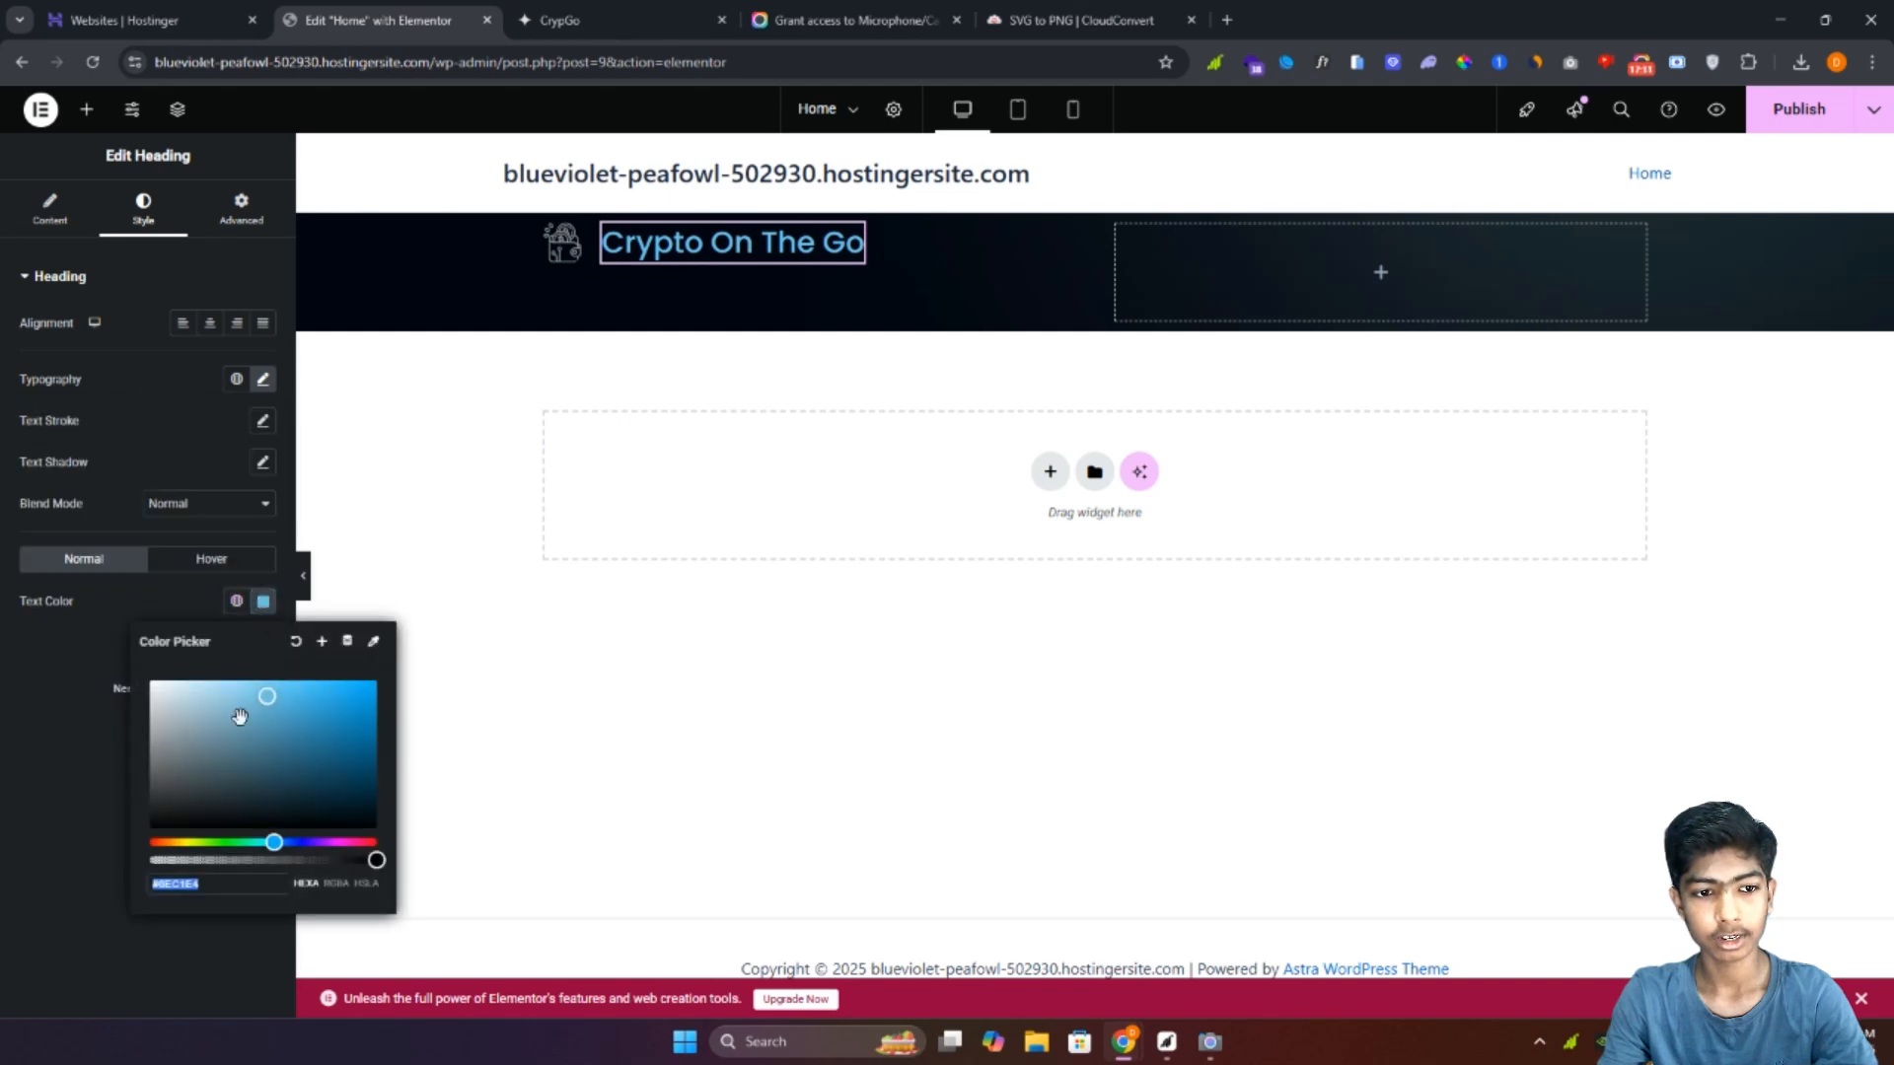
{"action": "left_click", "coordinate": [193, 712]}
{"action": "left_click_drag", "start_coordinate": [193, 711], "coordinate": [97, 637]}
{"action": "left_click", "coordinate": [32, 676]}
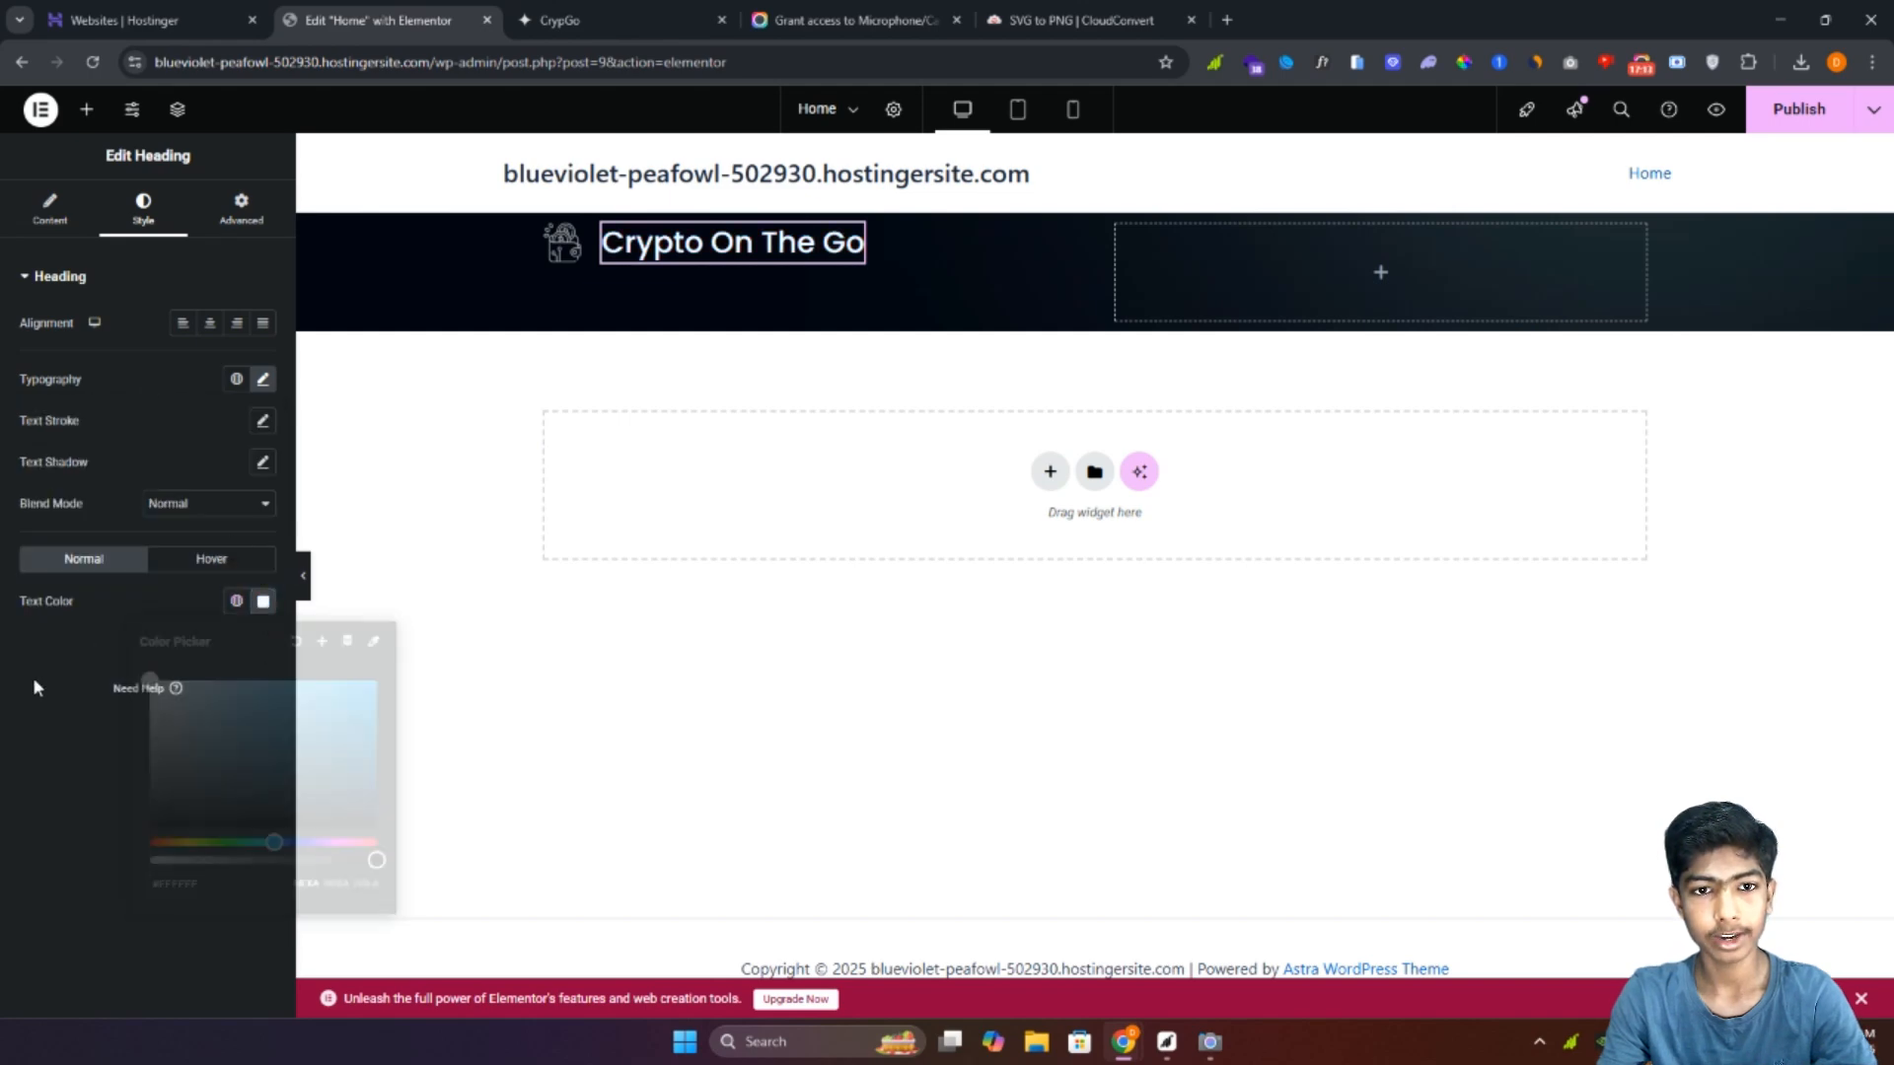
Step: Color the word "Go" green by wrapping it in a span with style "color: #99E39E;" in the heading title
{"action": "left_click", "coordinate": [49, 209]}
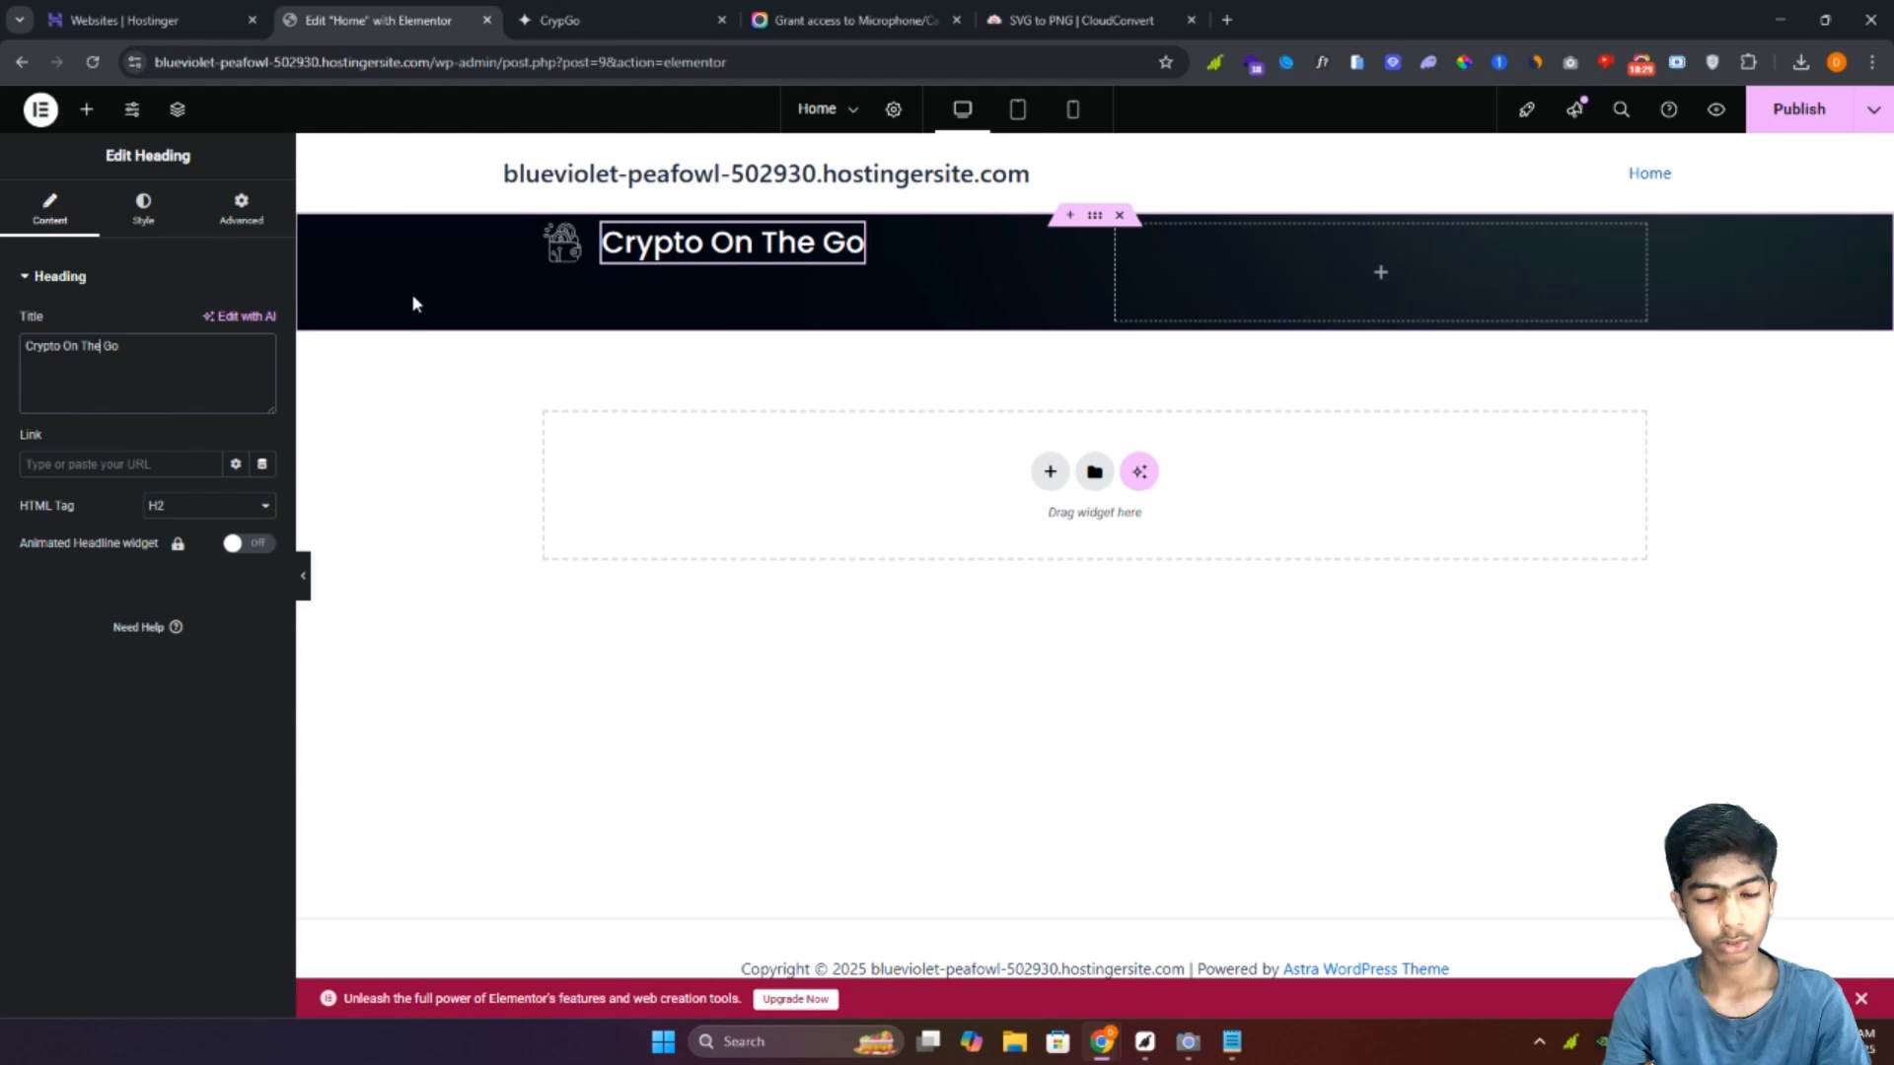
{"action": "type", "text": "<span style=\"color: #99E39E;\">"}
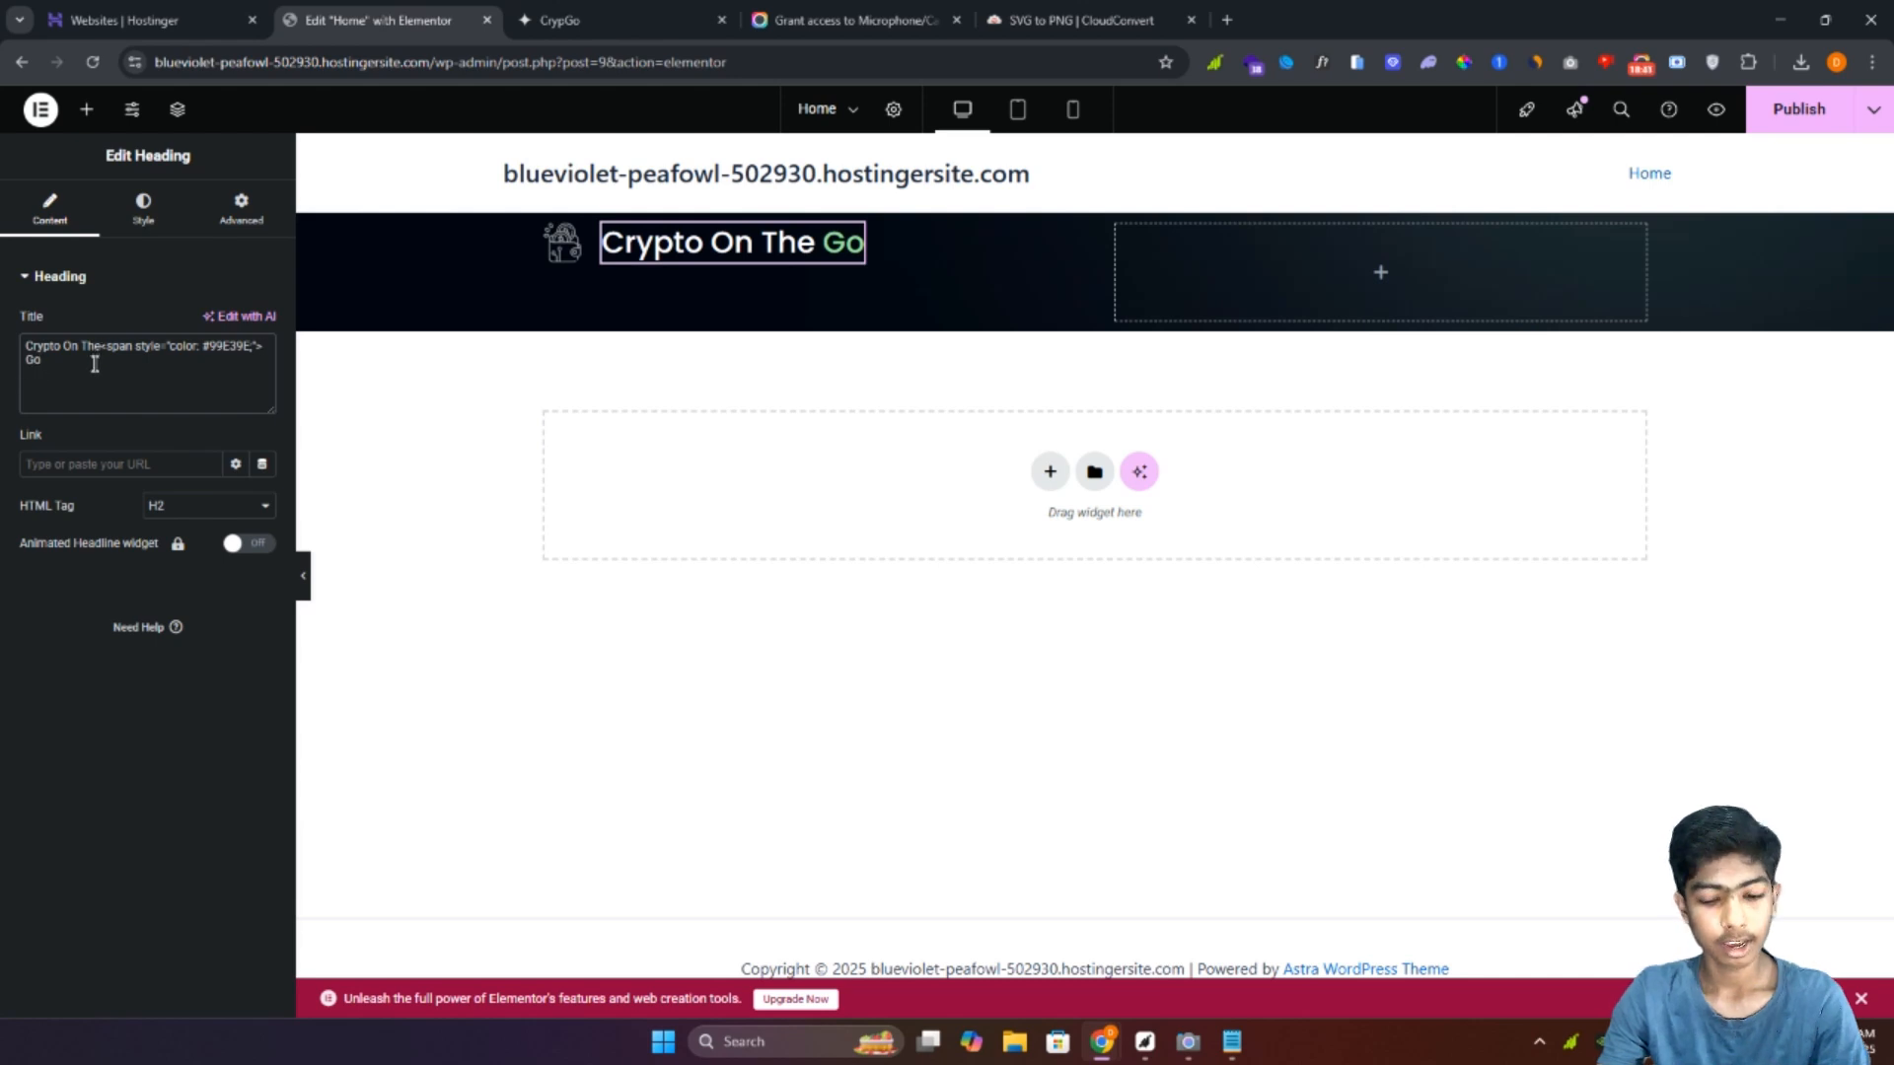
{"action": "type", "text": "<>"}
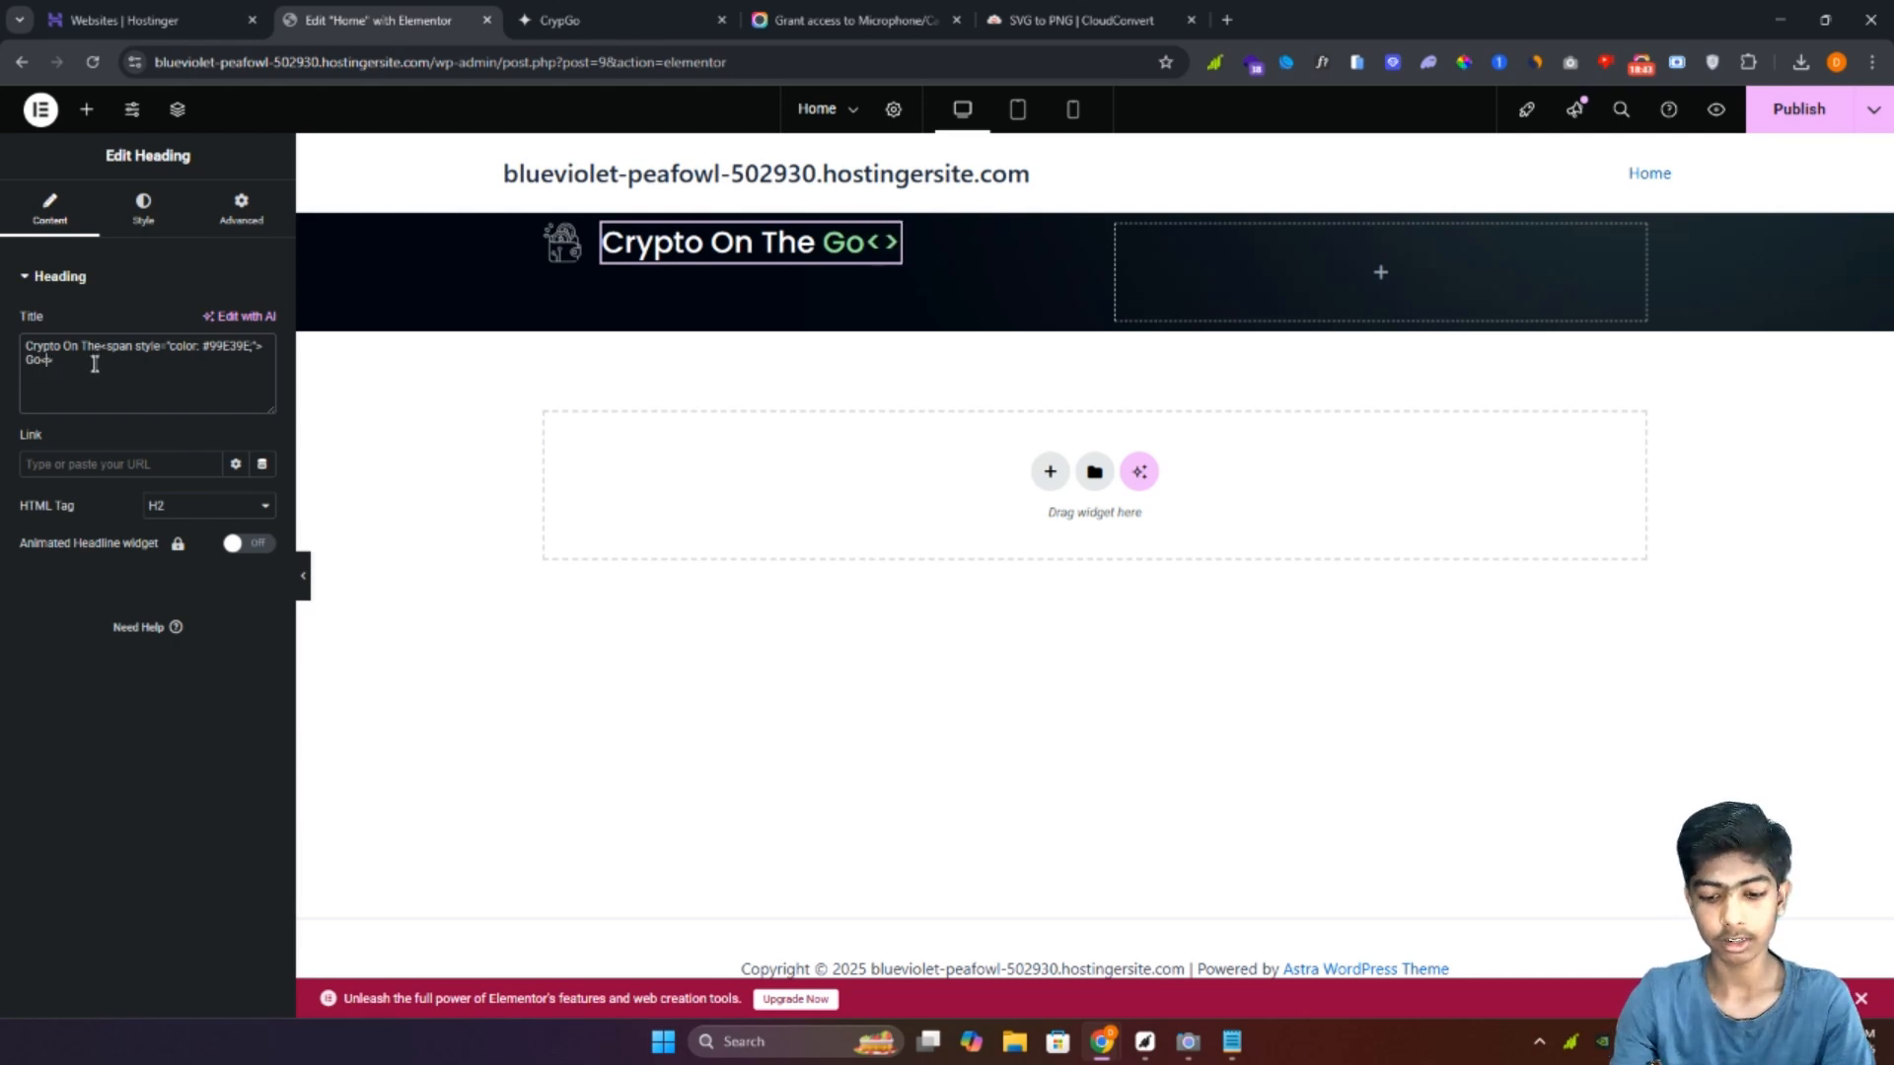
{"action": "type", "text": "/"}
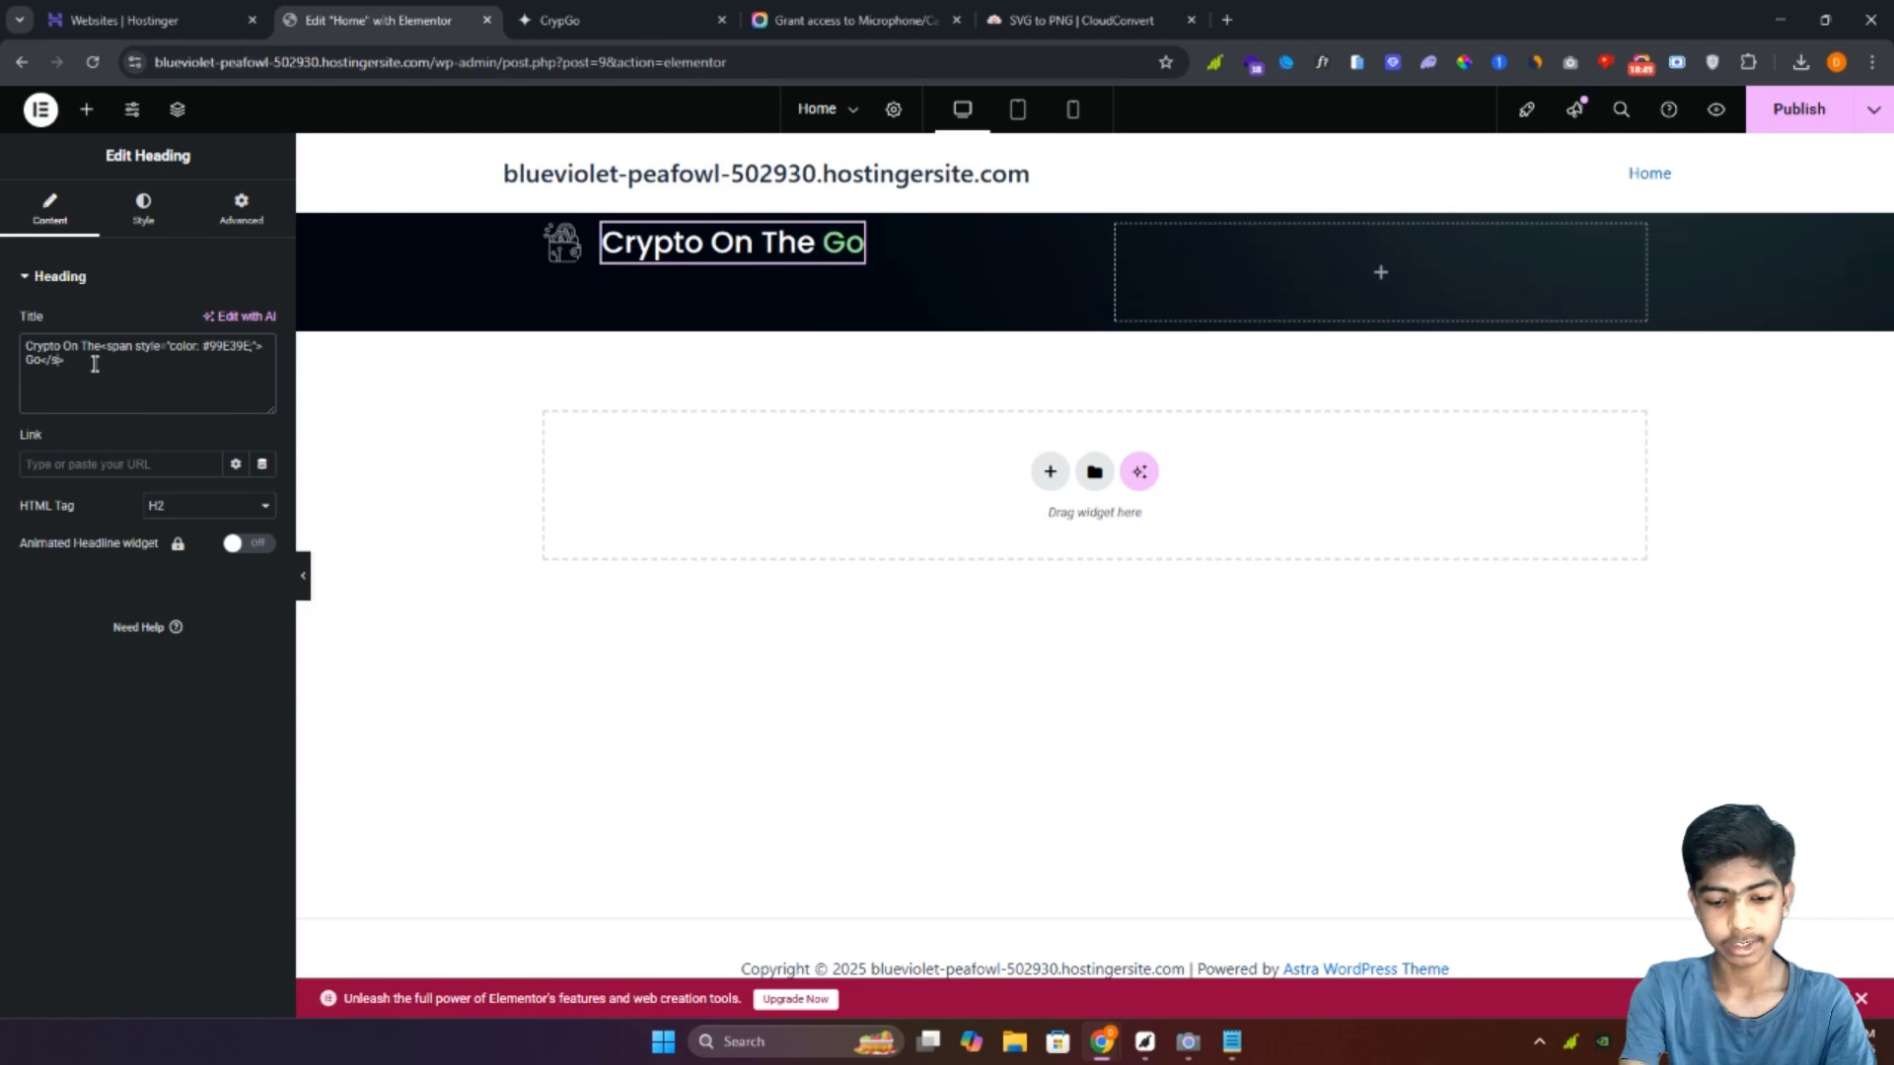
{"action": "type", "text": "span"}
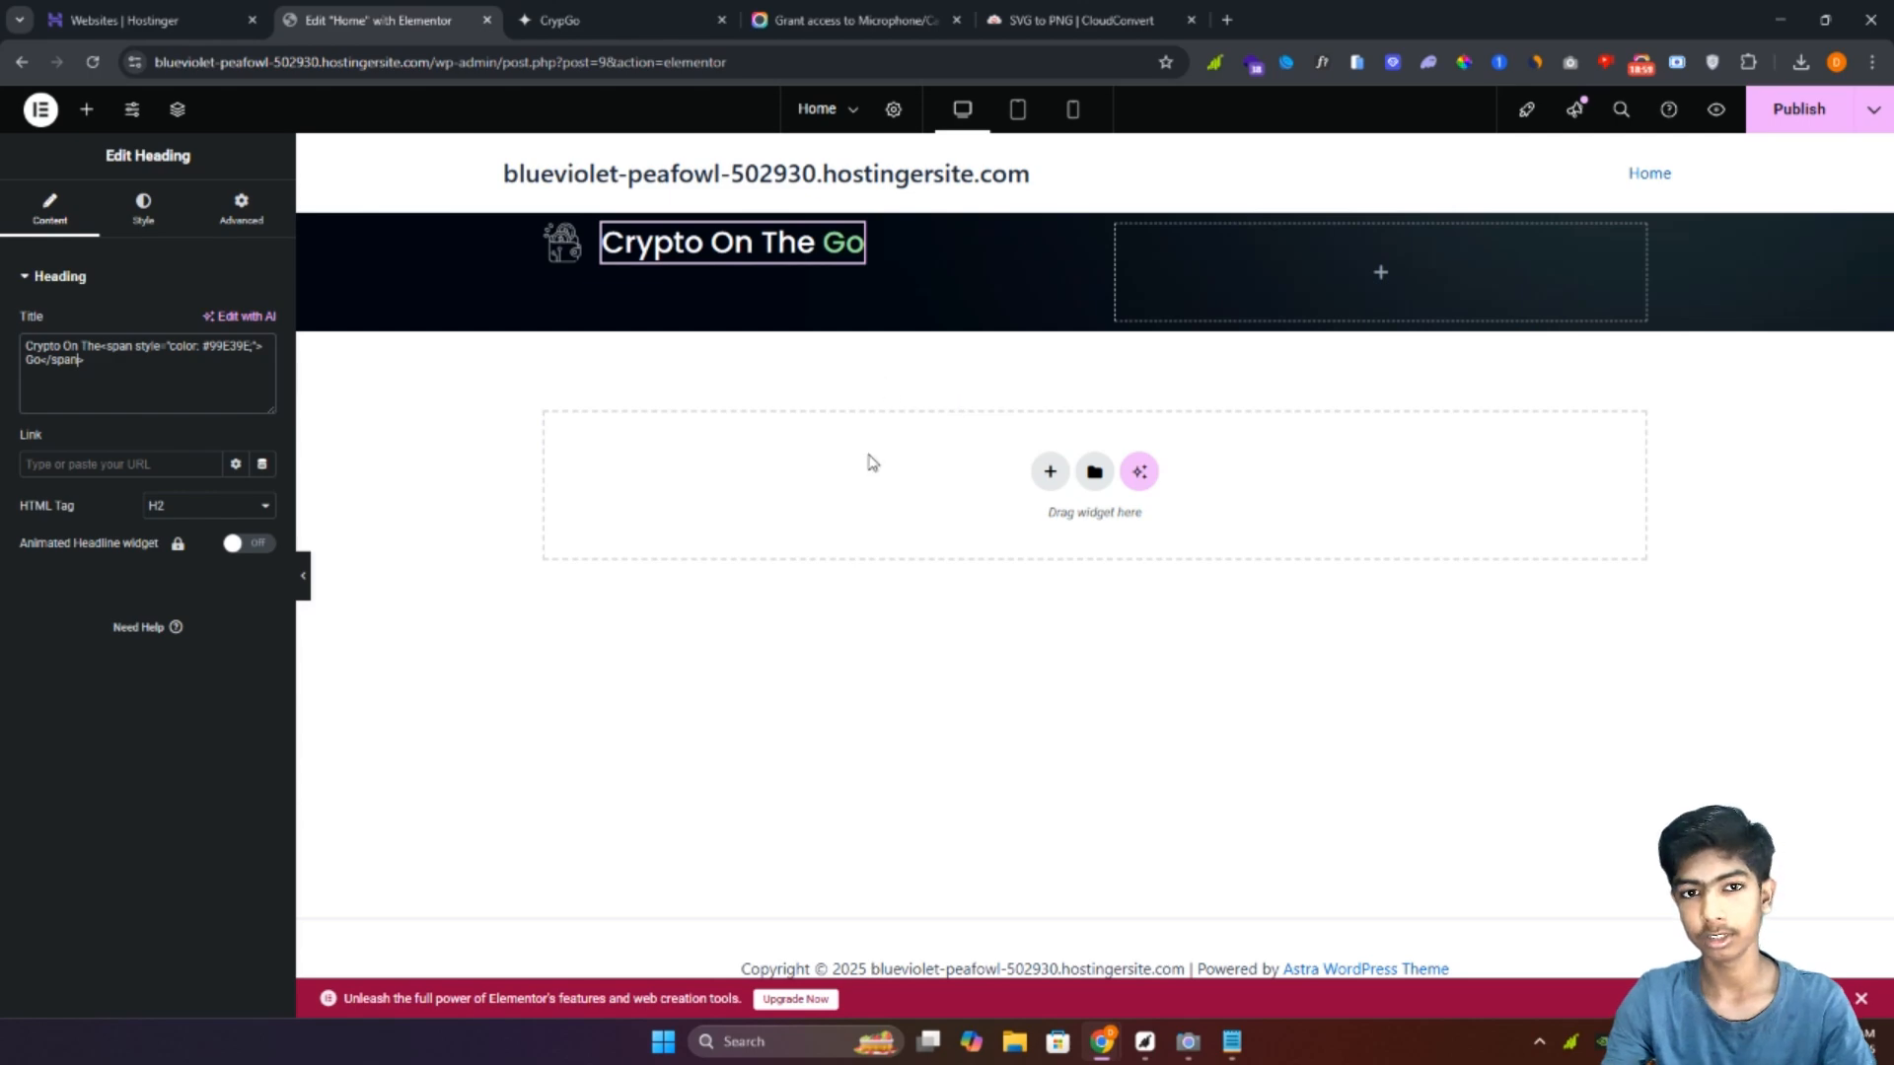
Step: Add an Image widget to the empty right-hand container and check the hero picture on the CrypGo page
{"action": "left_click", "coordinate": [86, 110]}
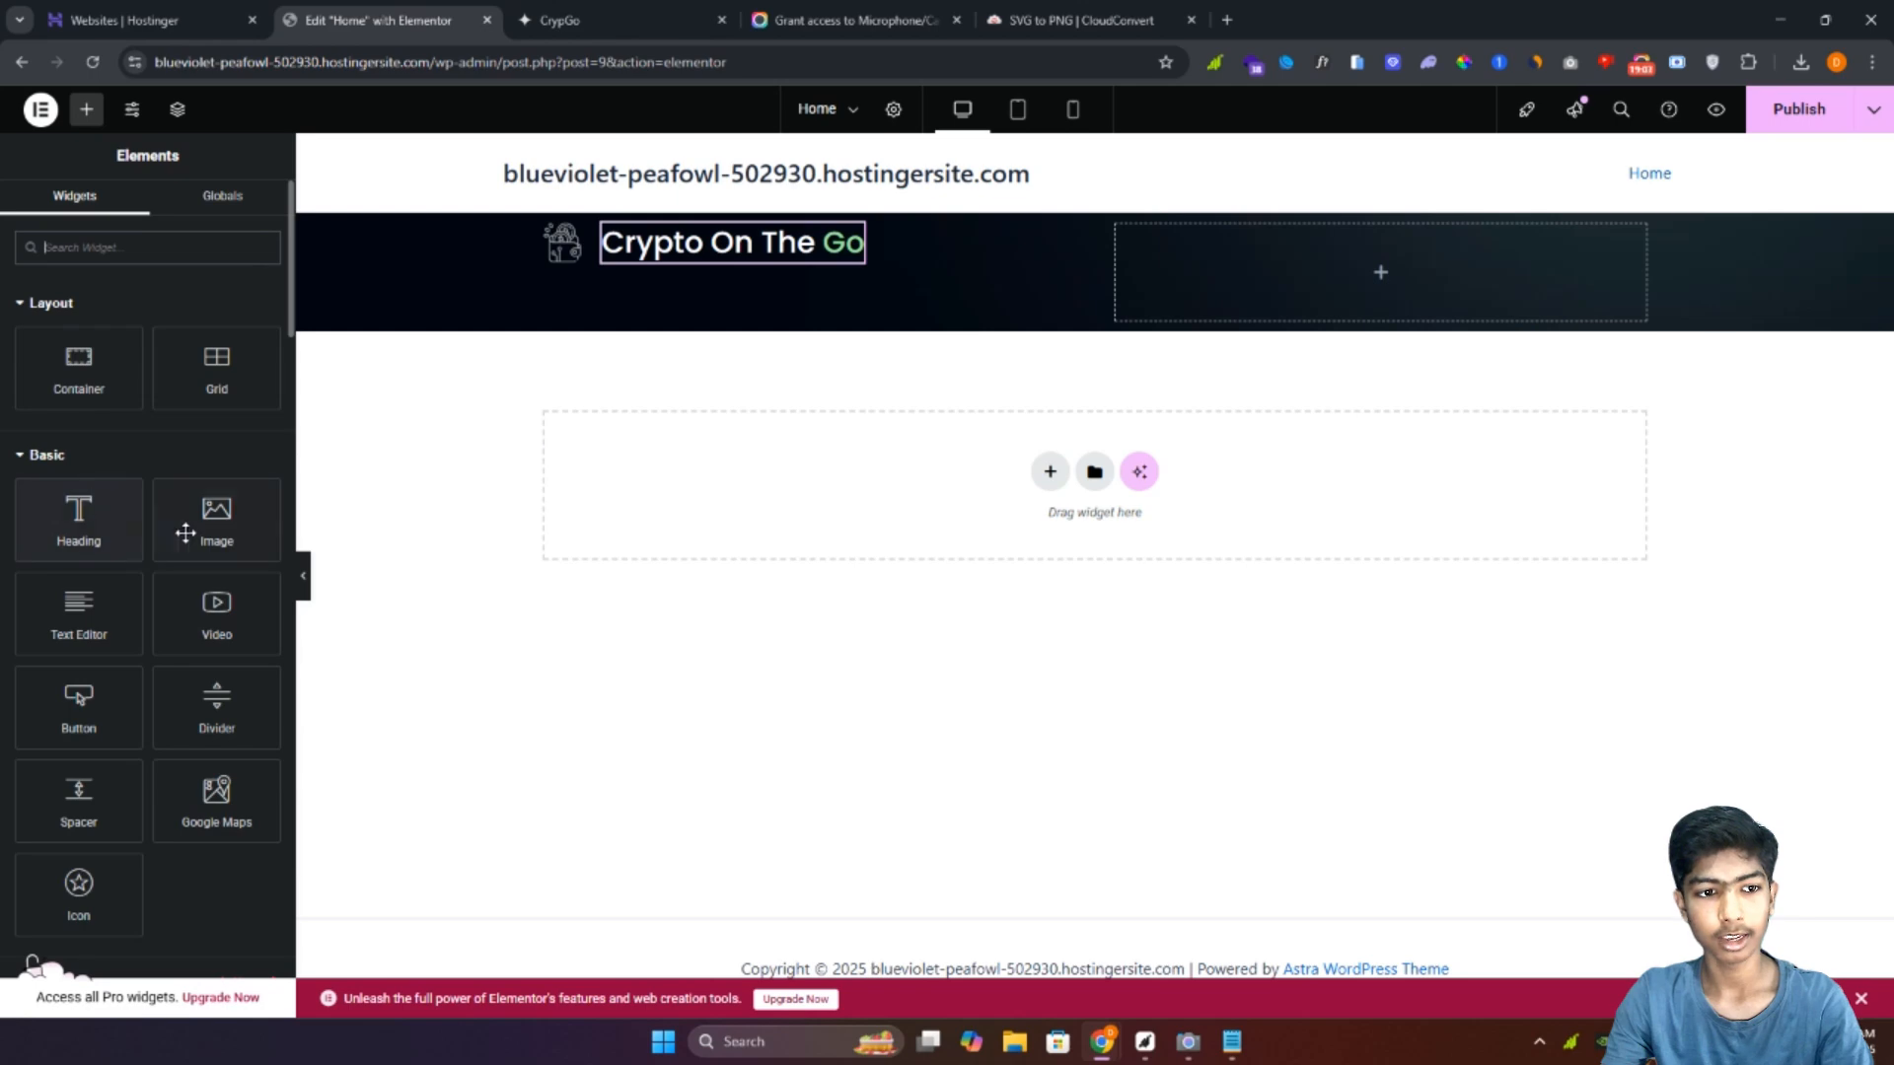
{"action": "left_click_drag", "start_coordinate": [187, 531], "coordinate": [1238, 294]}
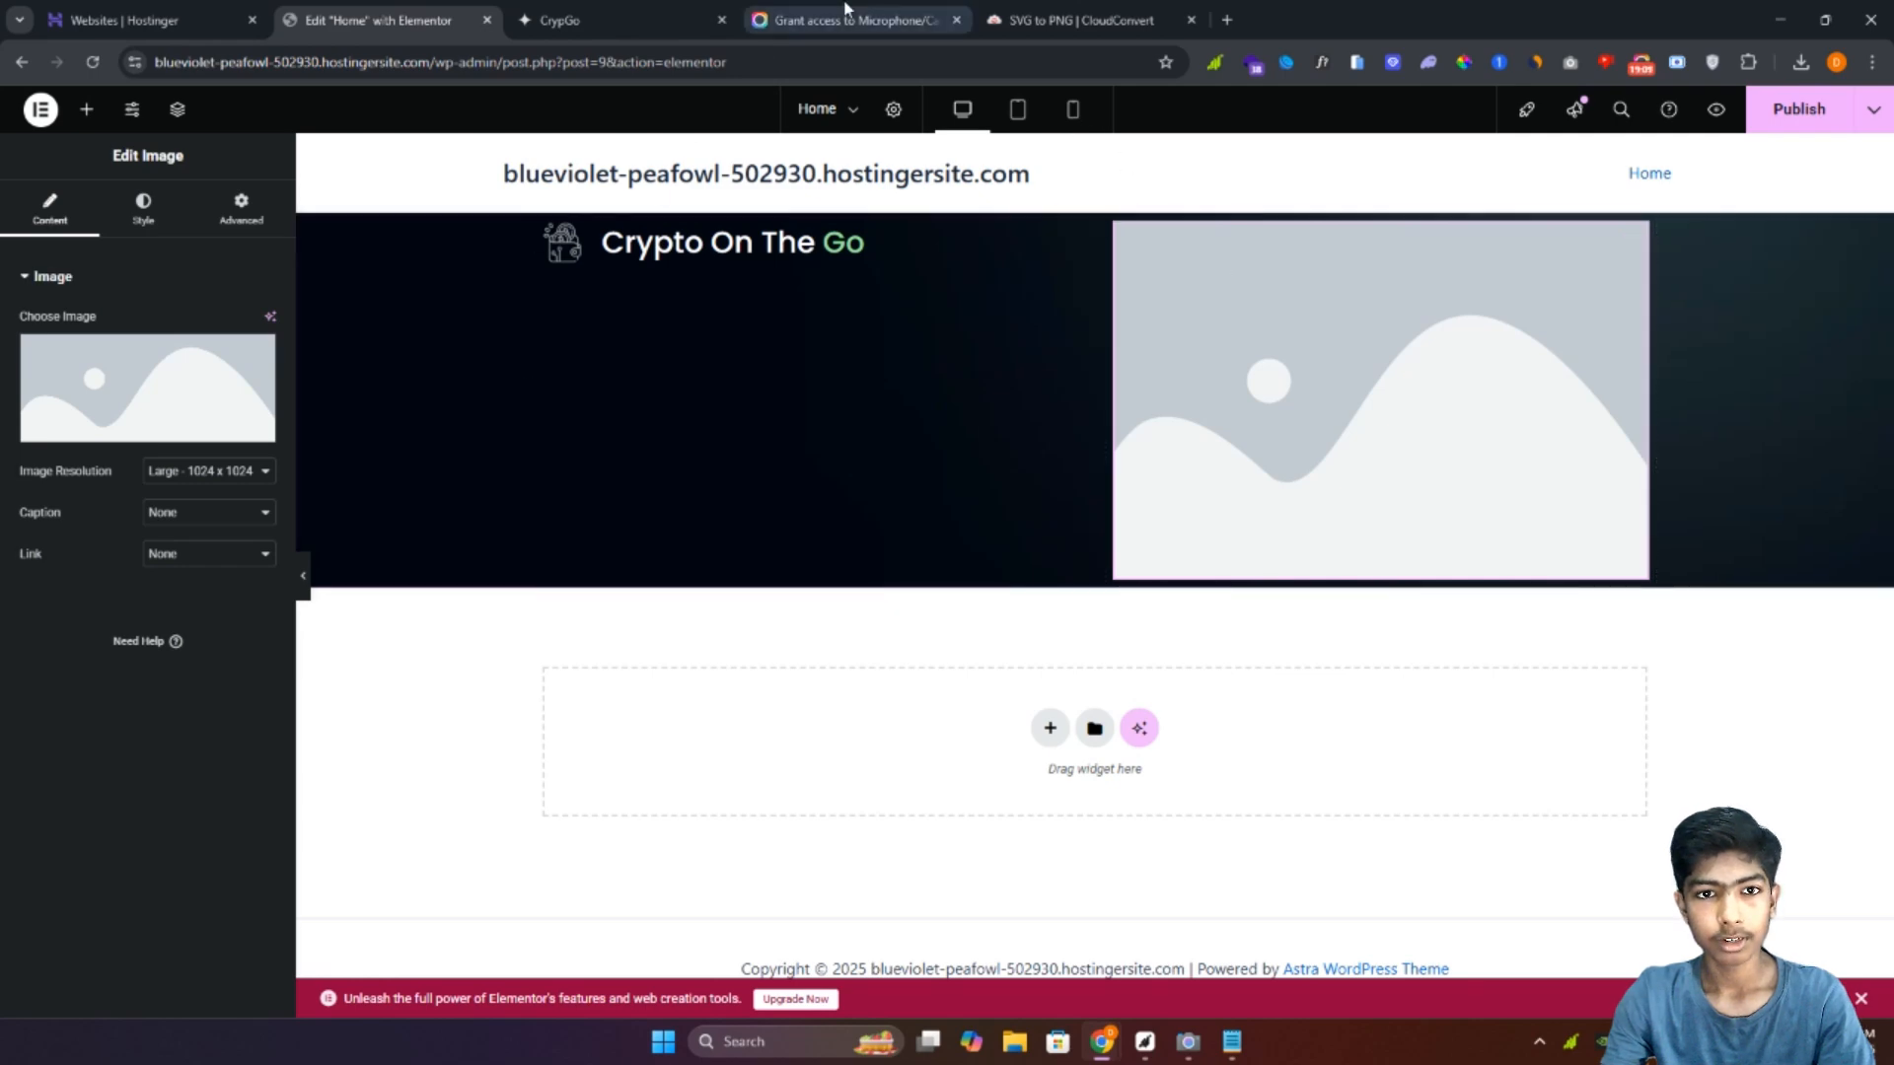
{"action": "left_click", "coordinate": [593, 10]}
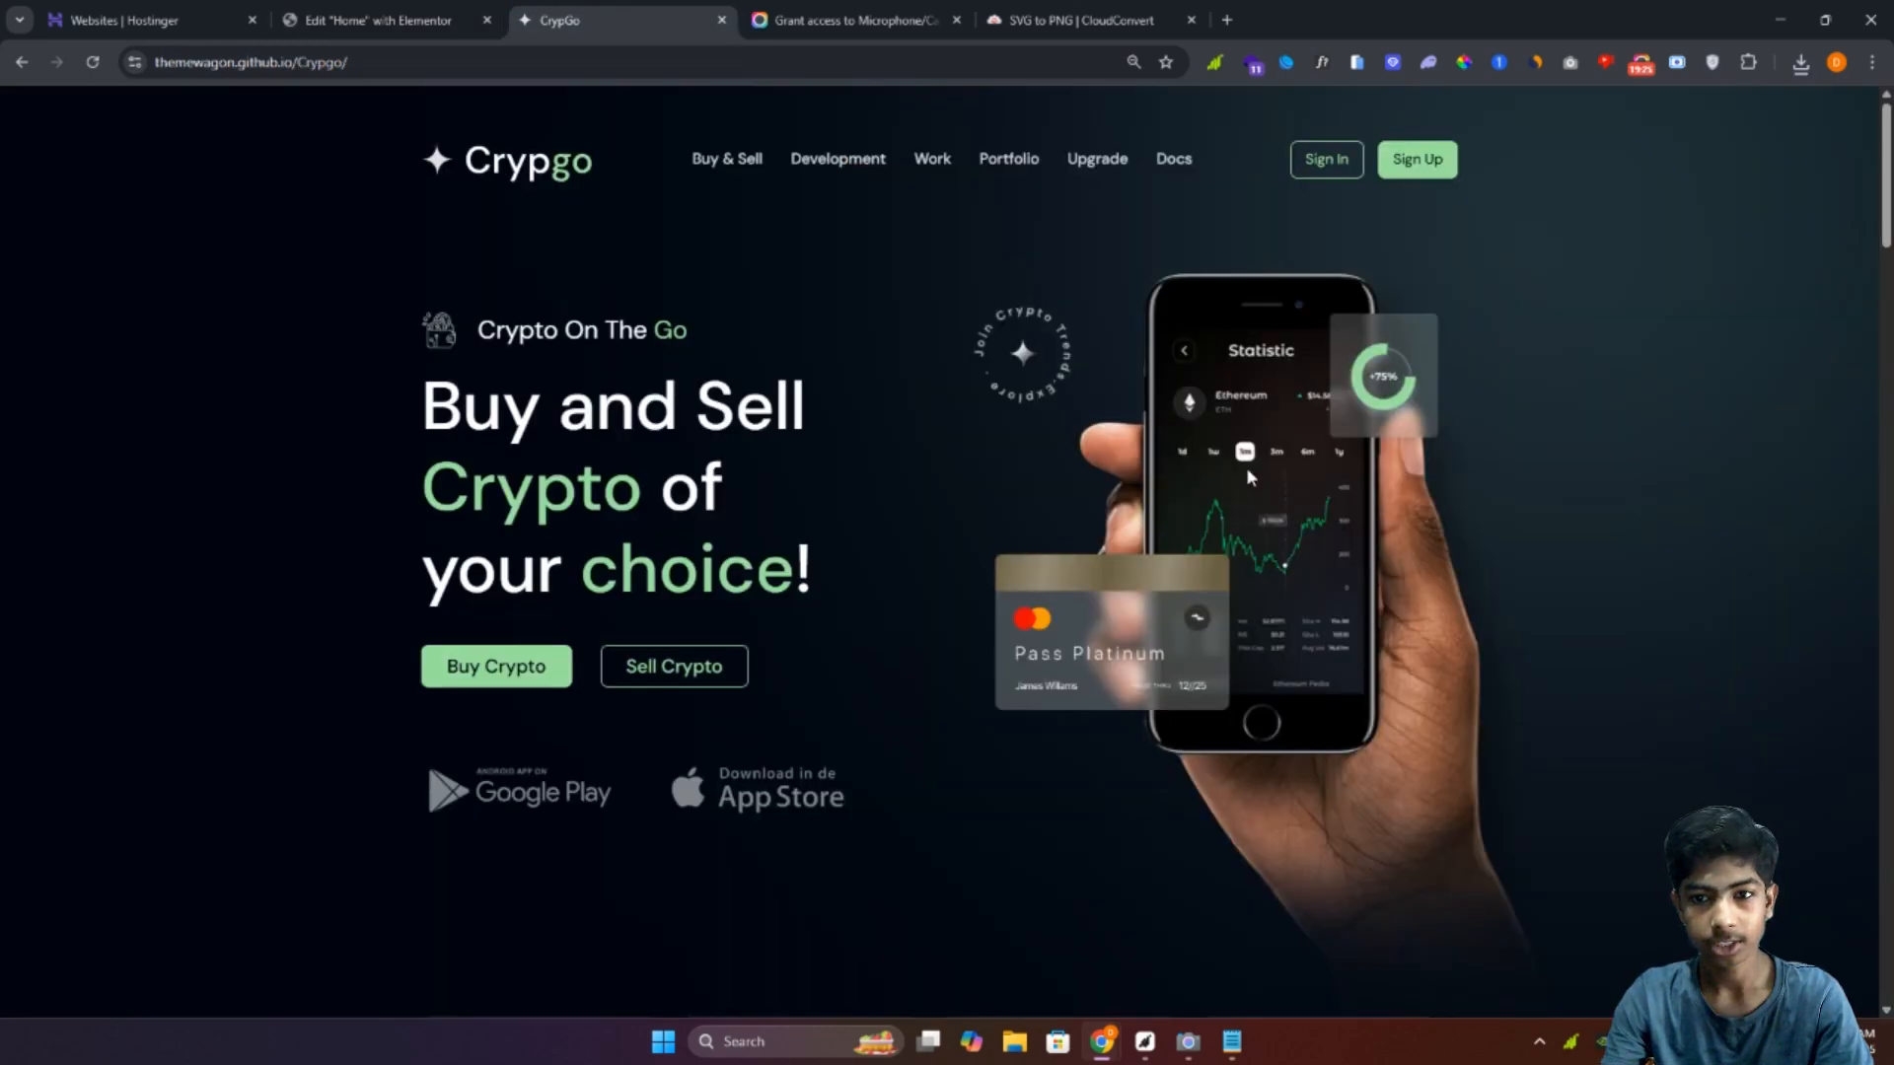
{"action": "left_click", "coordinate": [375, 19]}
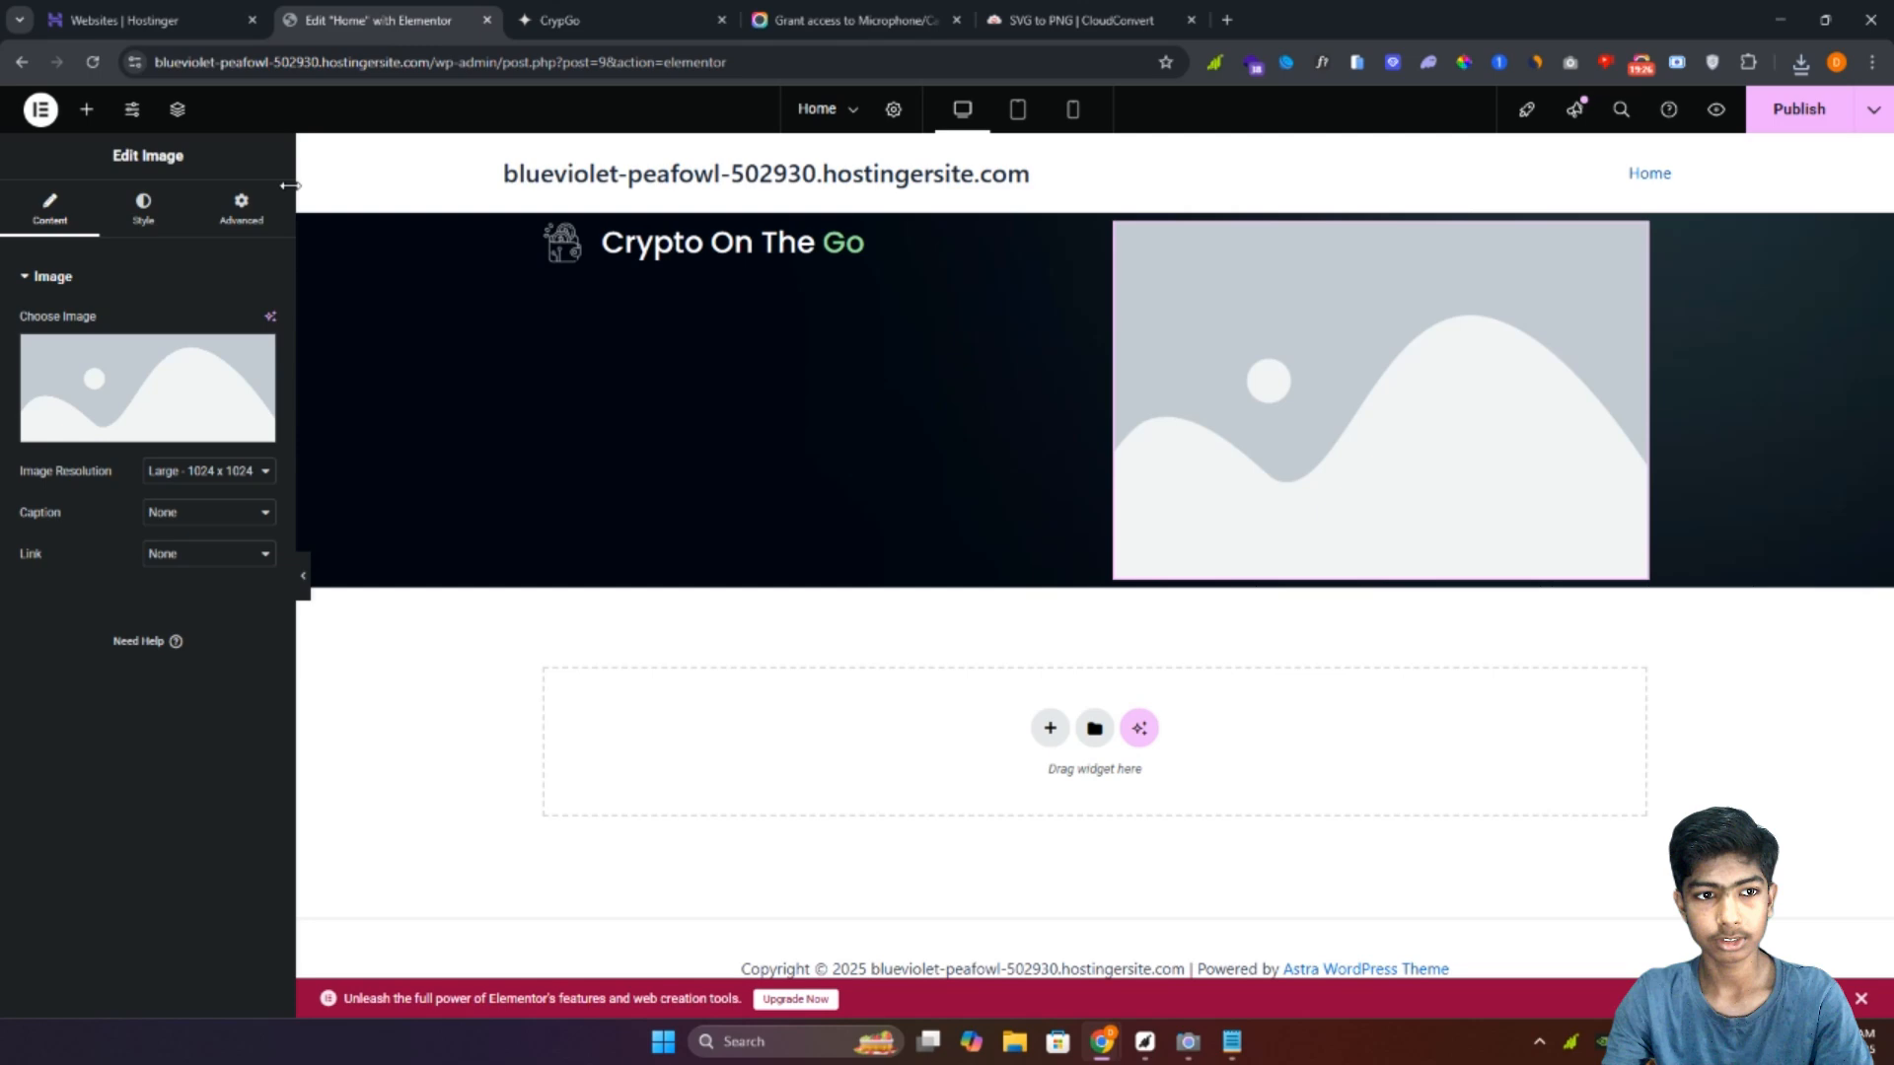
Step: Upload banner-image.png from Downloads to the media library and insert it as the right-hand hero image
{"action": "left_click", "coordinate": [183, 378]}
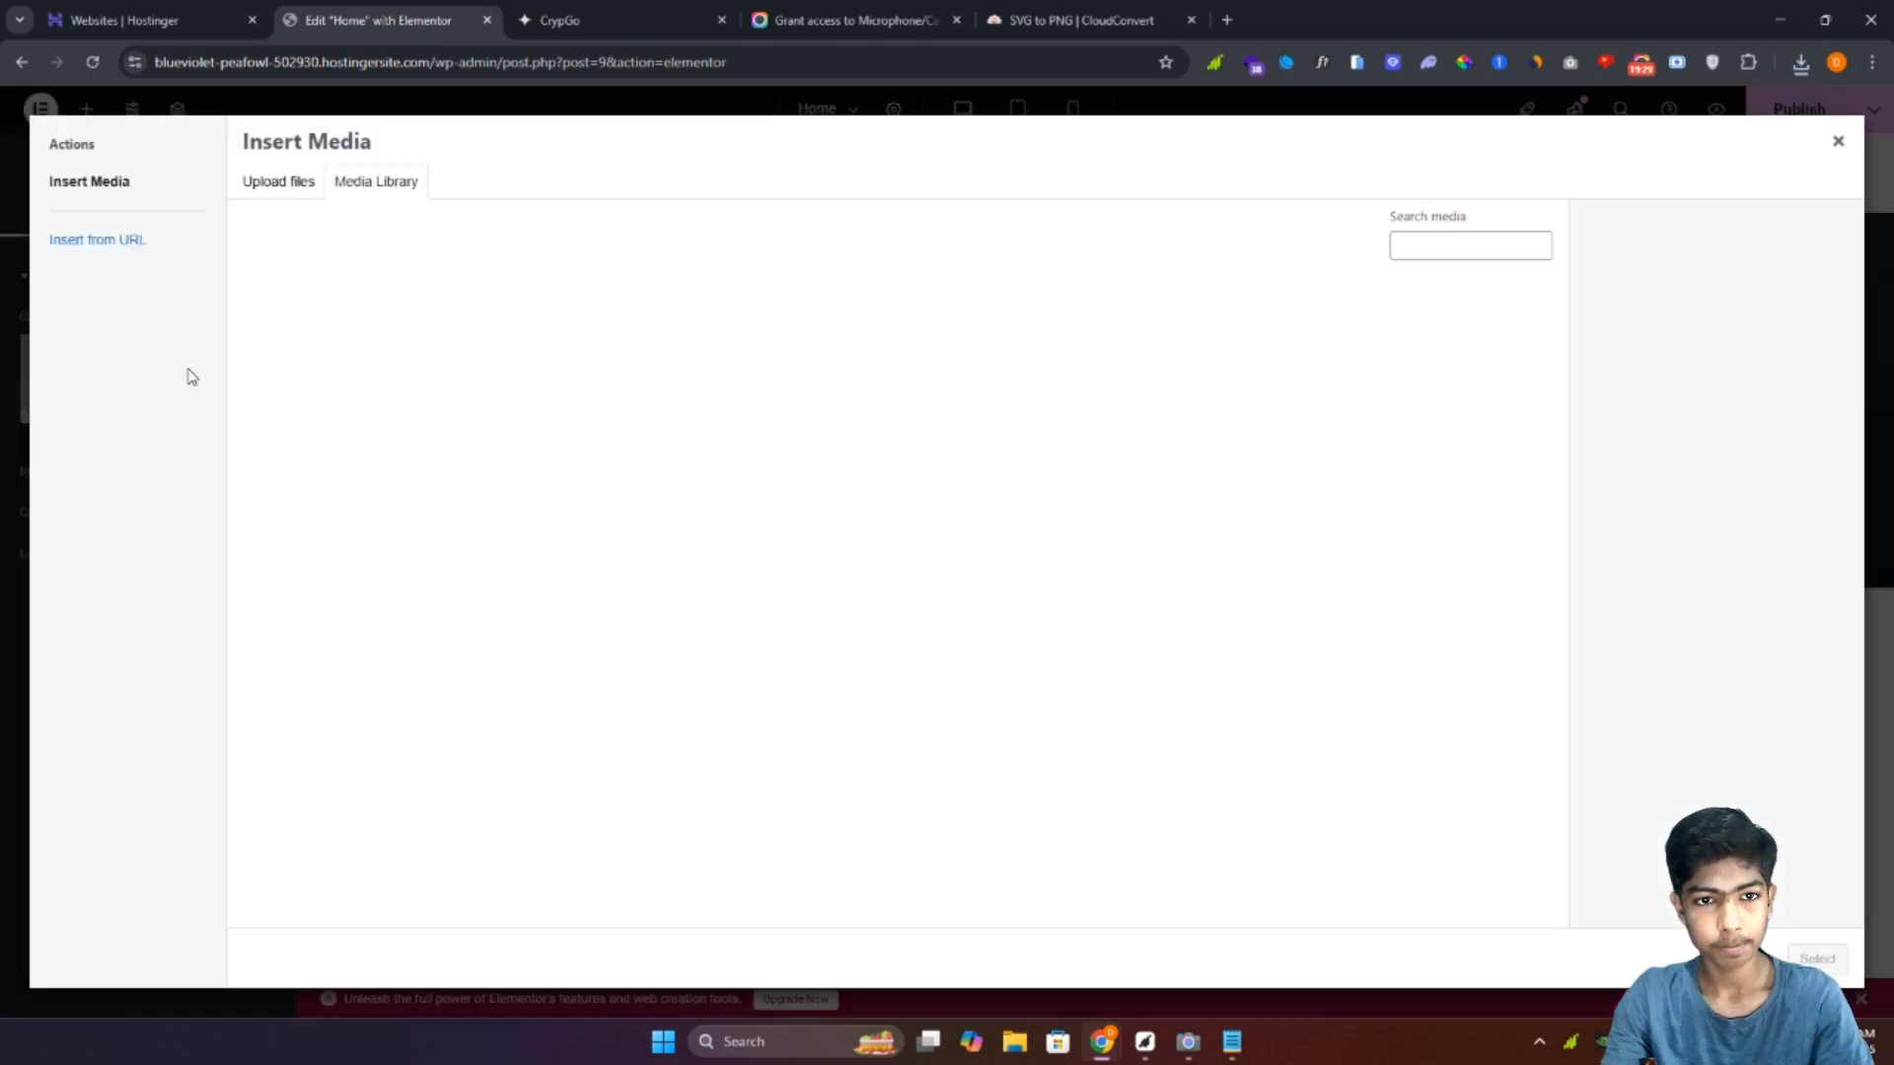
{"action": "left_click", "coordinate": [286, 183]}
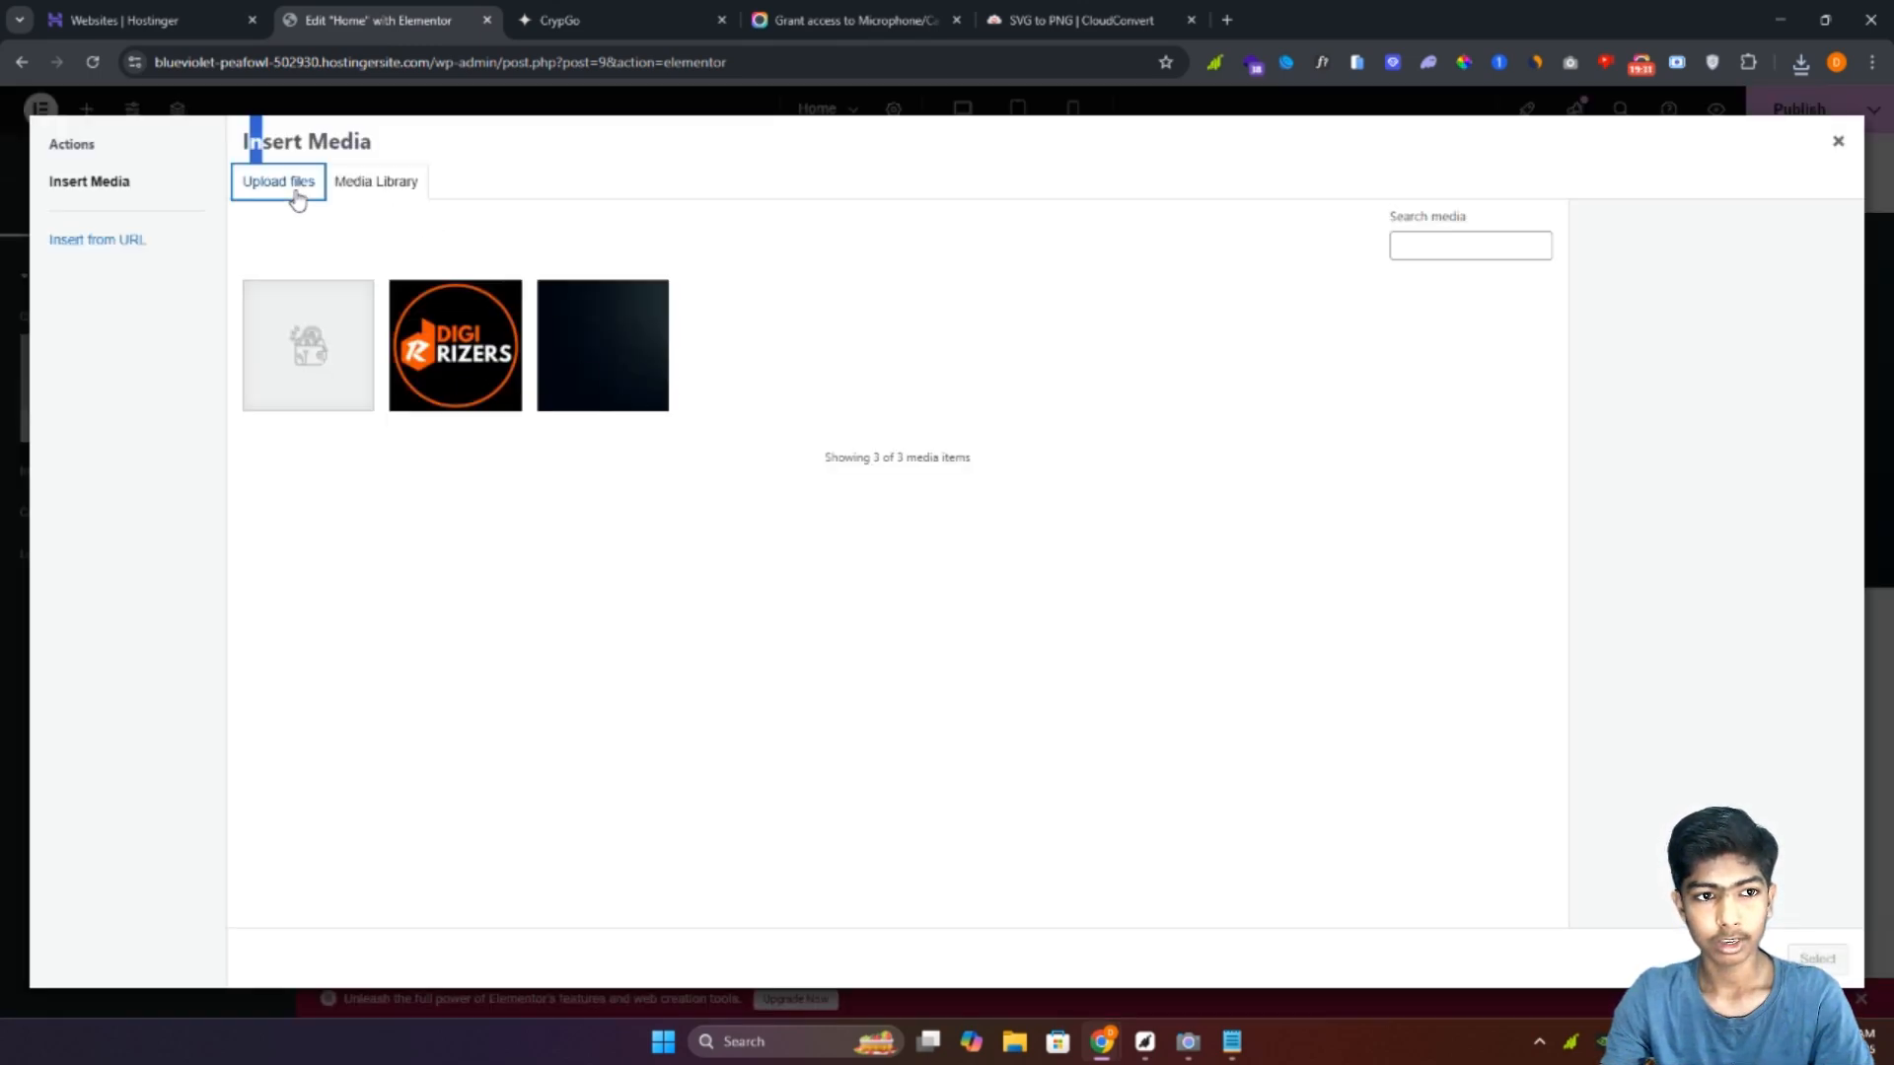
{"action": "left_click", "coordinate": [1031, 528]}
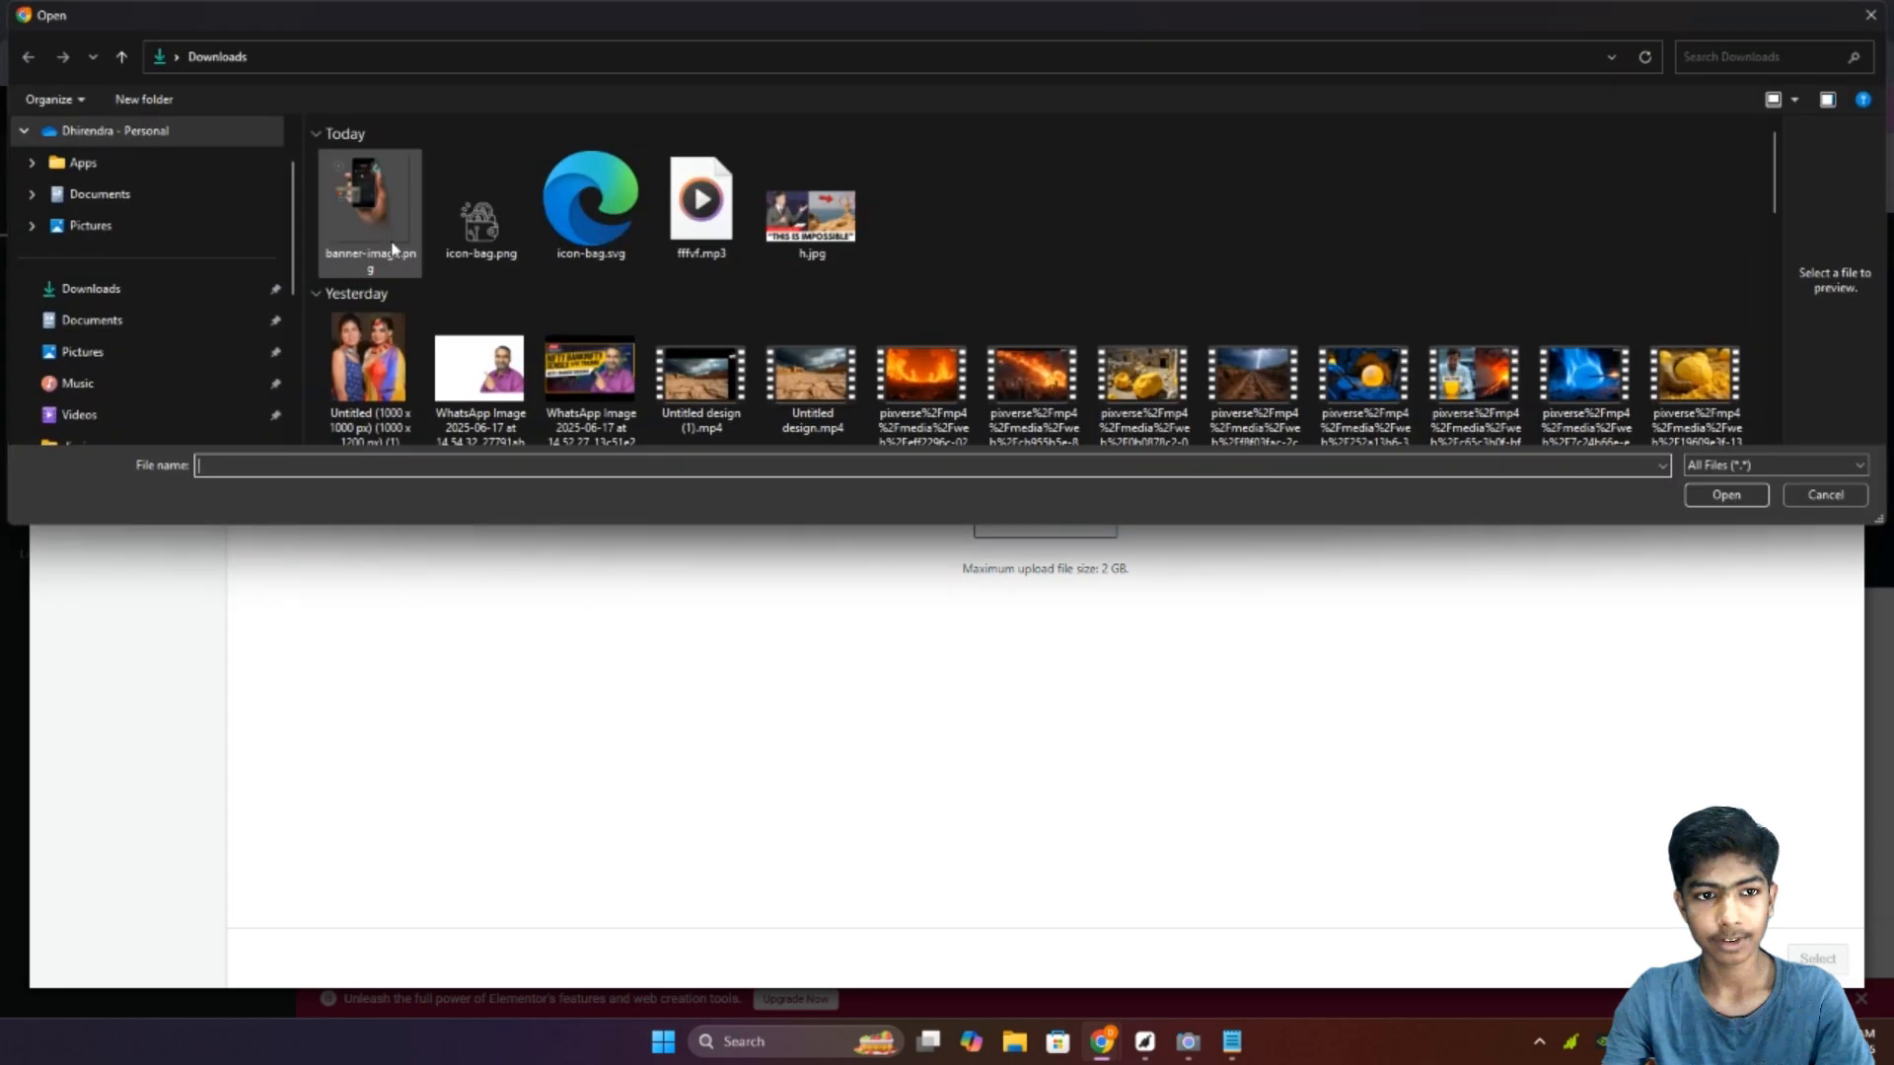
{"action": "left_click", "coordinate": [370, 207]}
{"action": "left_click", "coordinate": [1764, 497]}
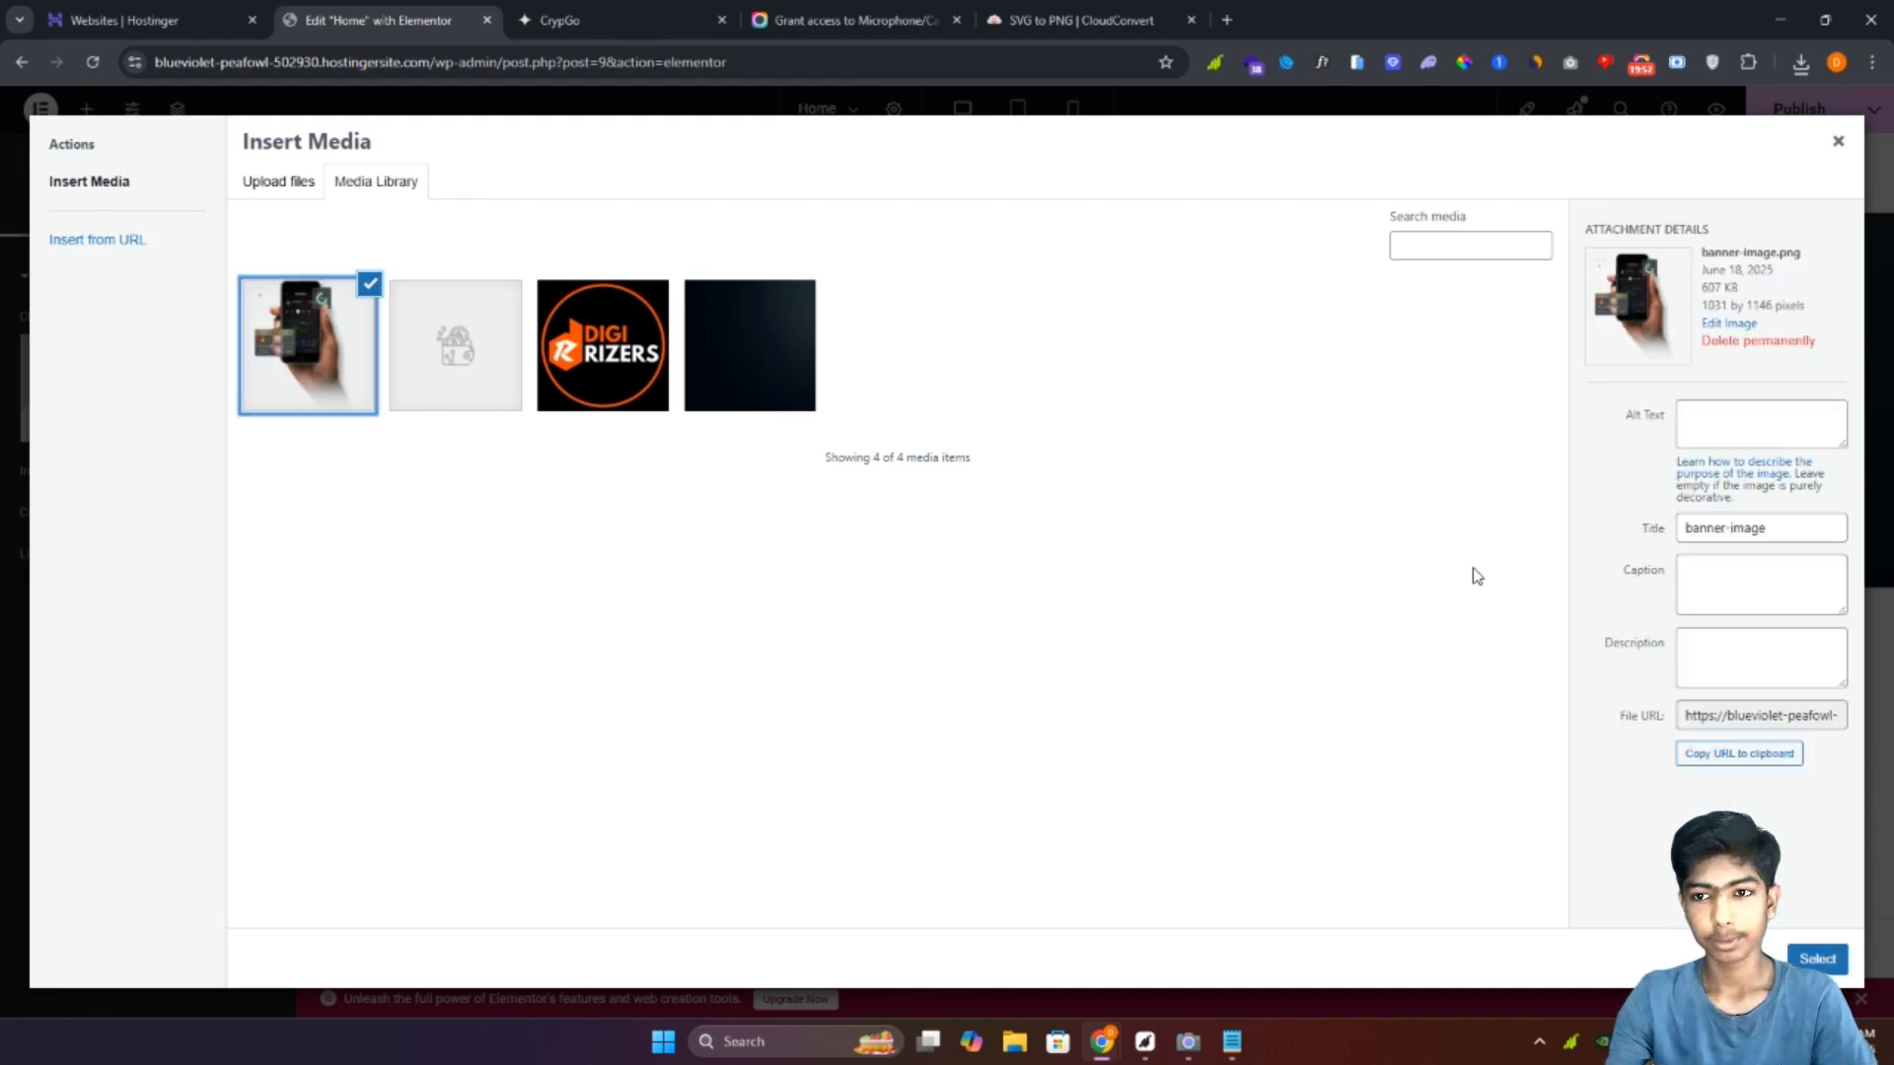
{"action": "left_click", "coordinate": [1817, 959]}
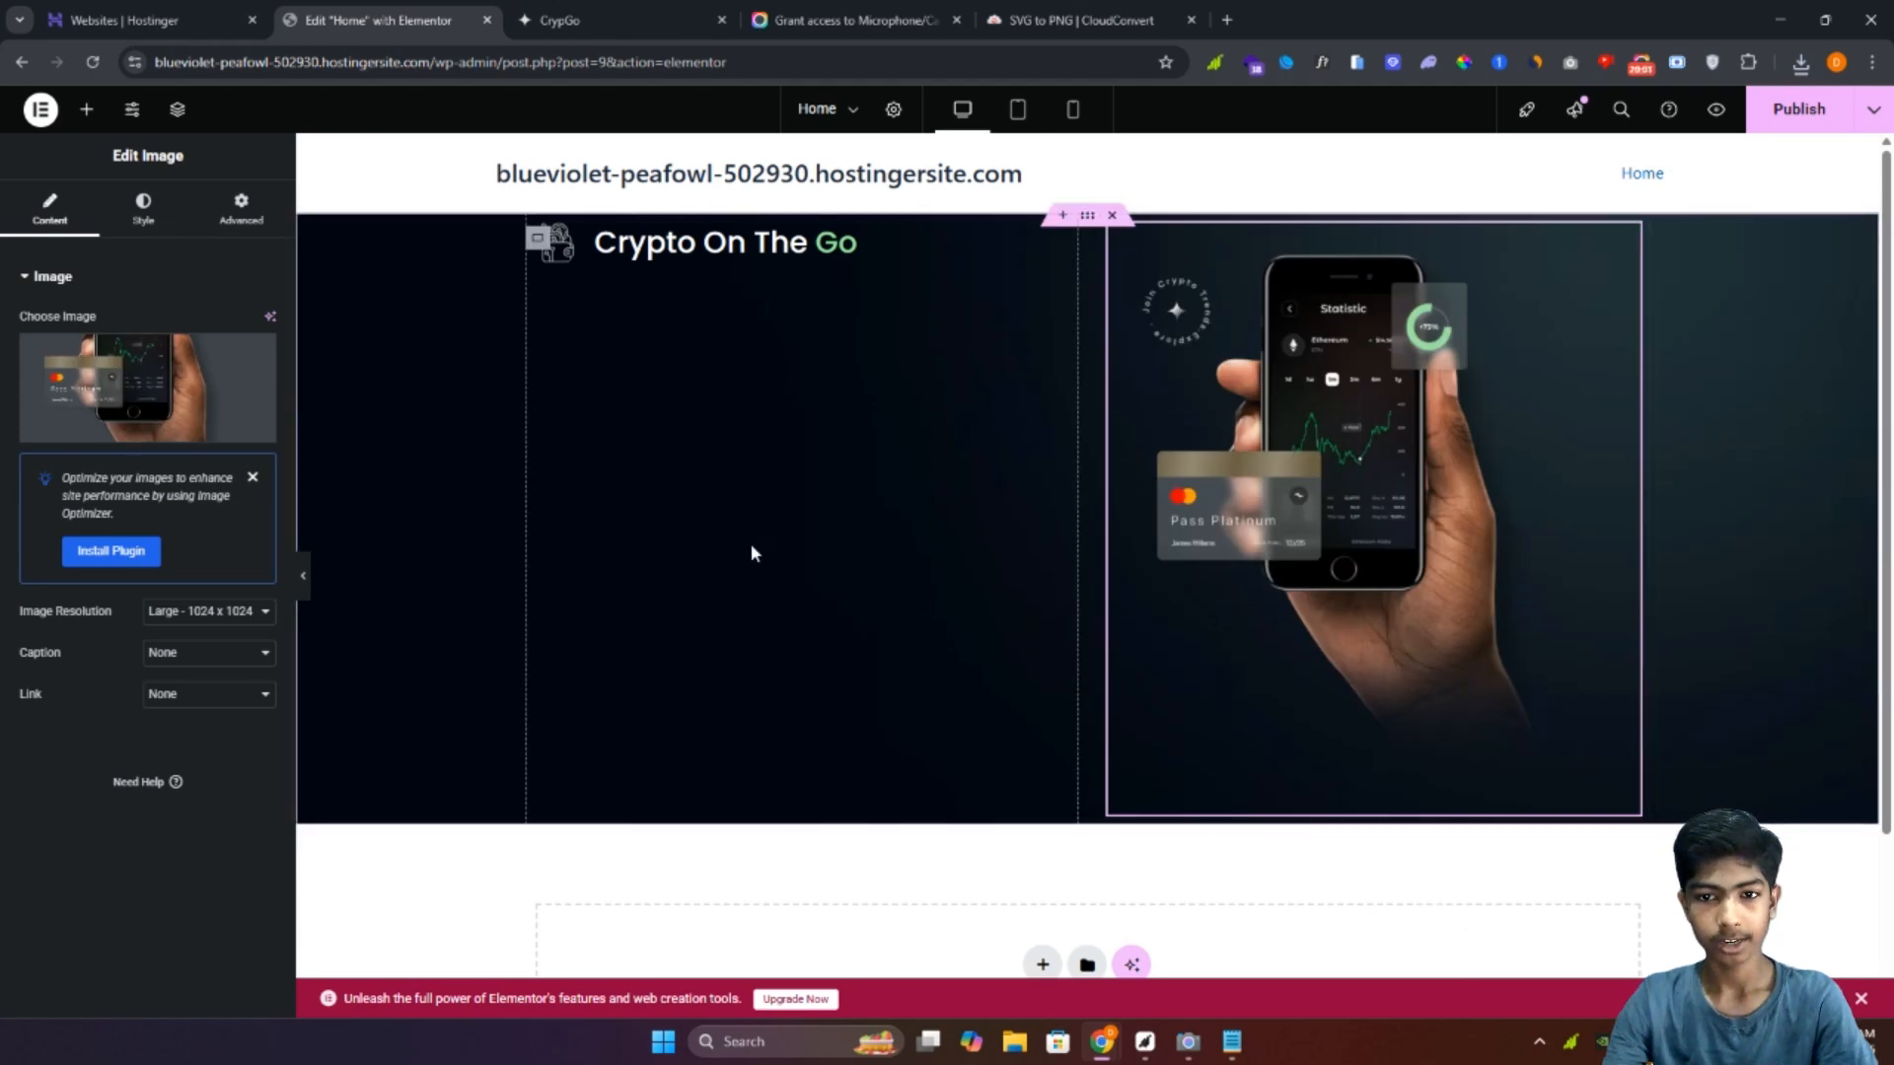
Step: Set the hero image's width to 100%
{"action": "left_click", "coordinate": [138, 214]}
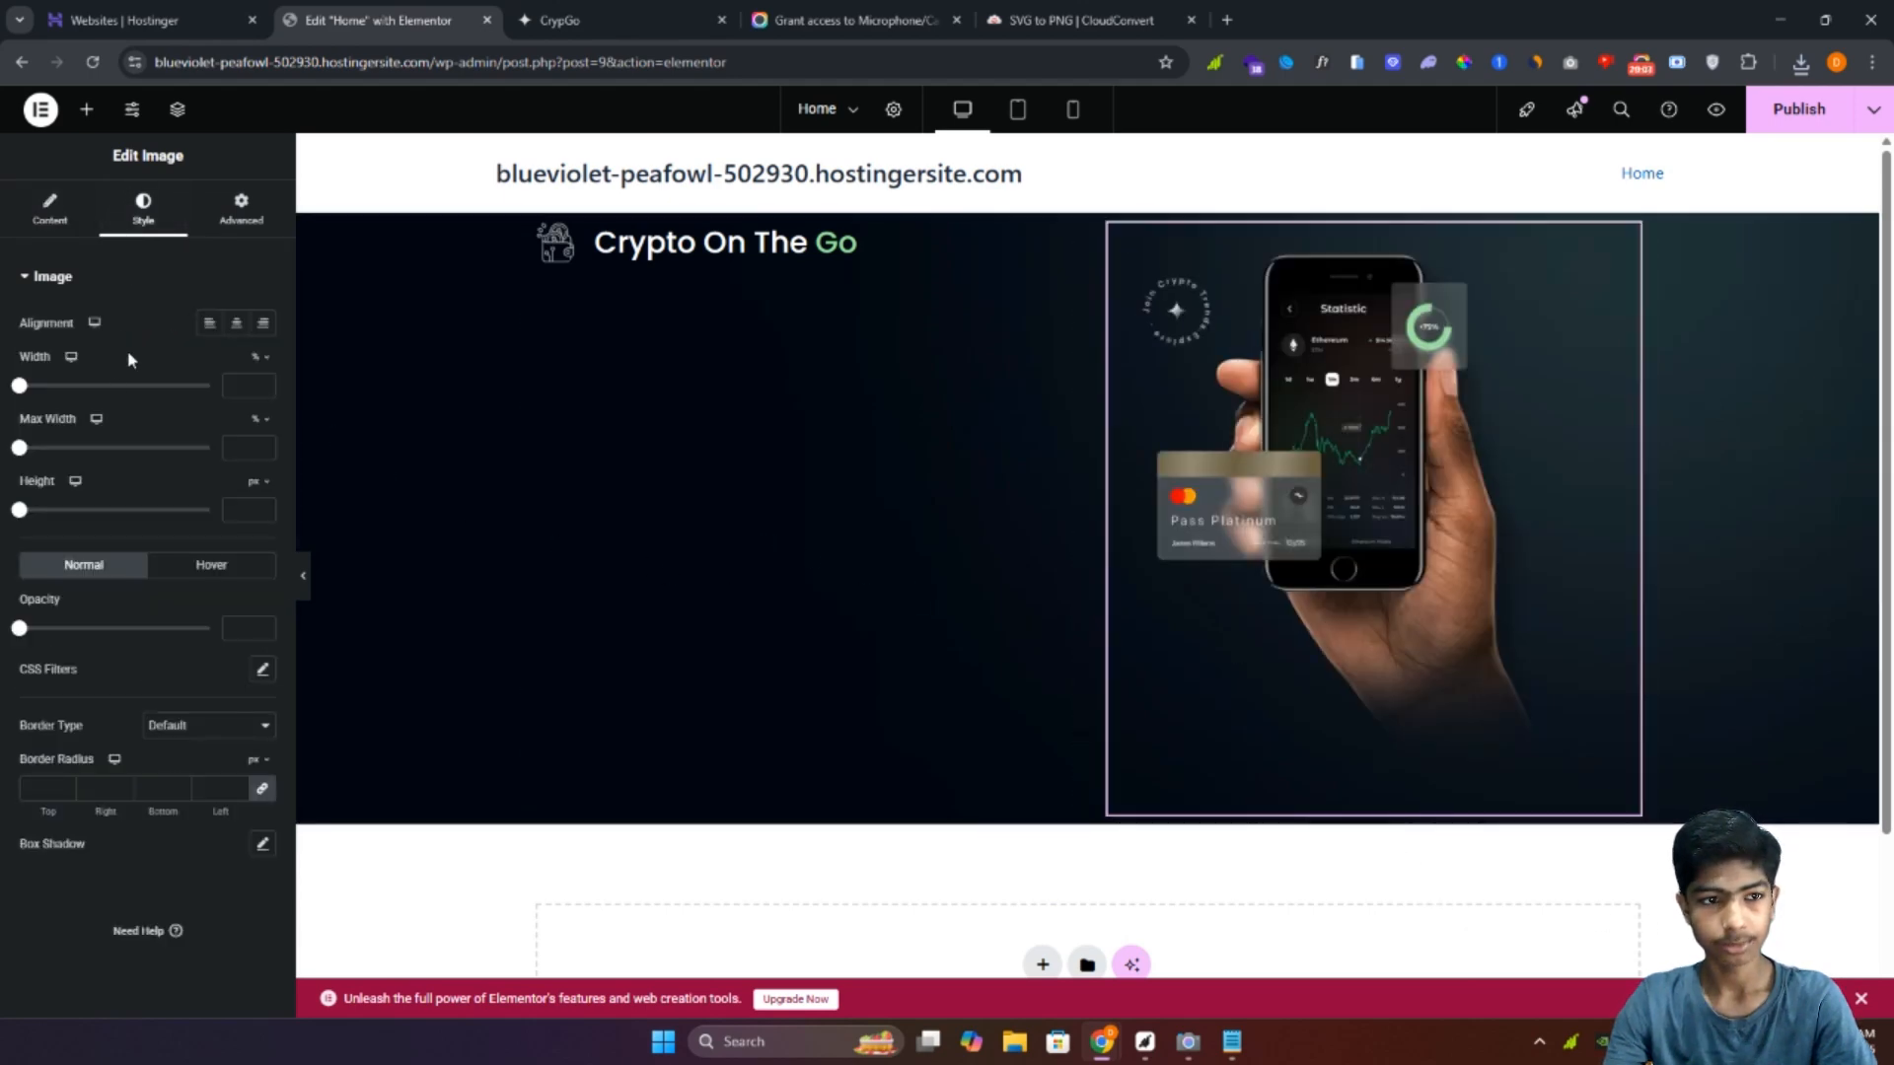
{"action": "left_click", "coordinate": [23, 385]}
{"action": "left_click_drag", "start_coordinate": [37, 387], "coordinate": [304, 469]}
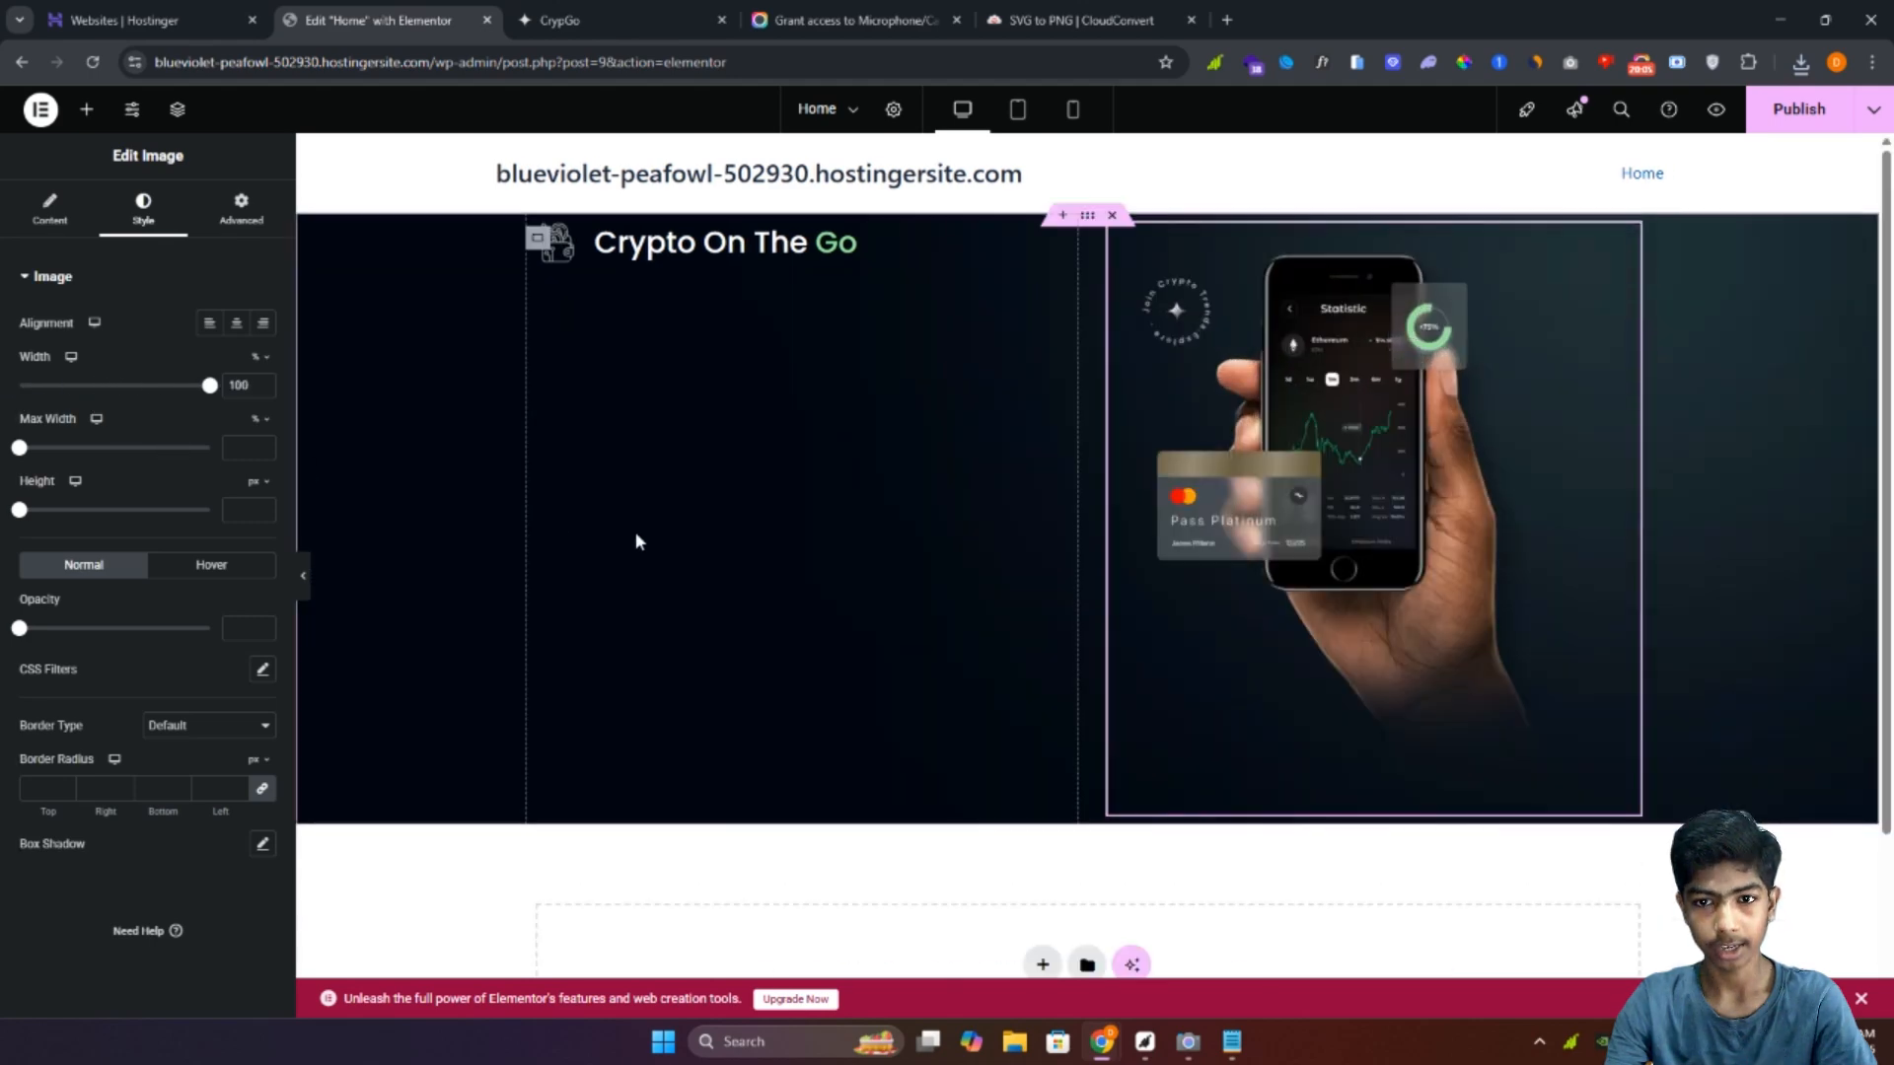
{"action": "left_click", "coordinate": [1611, 427]}
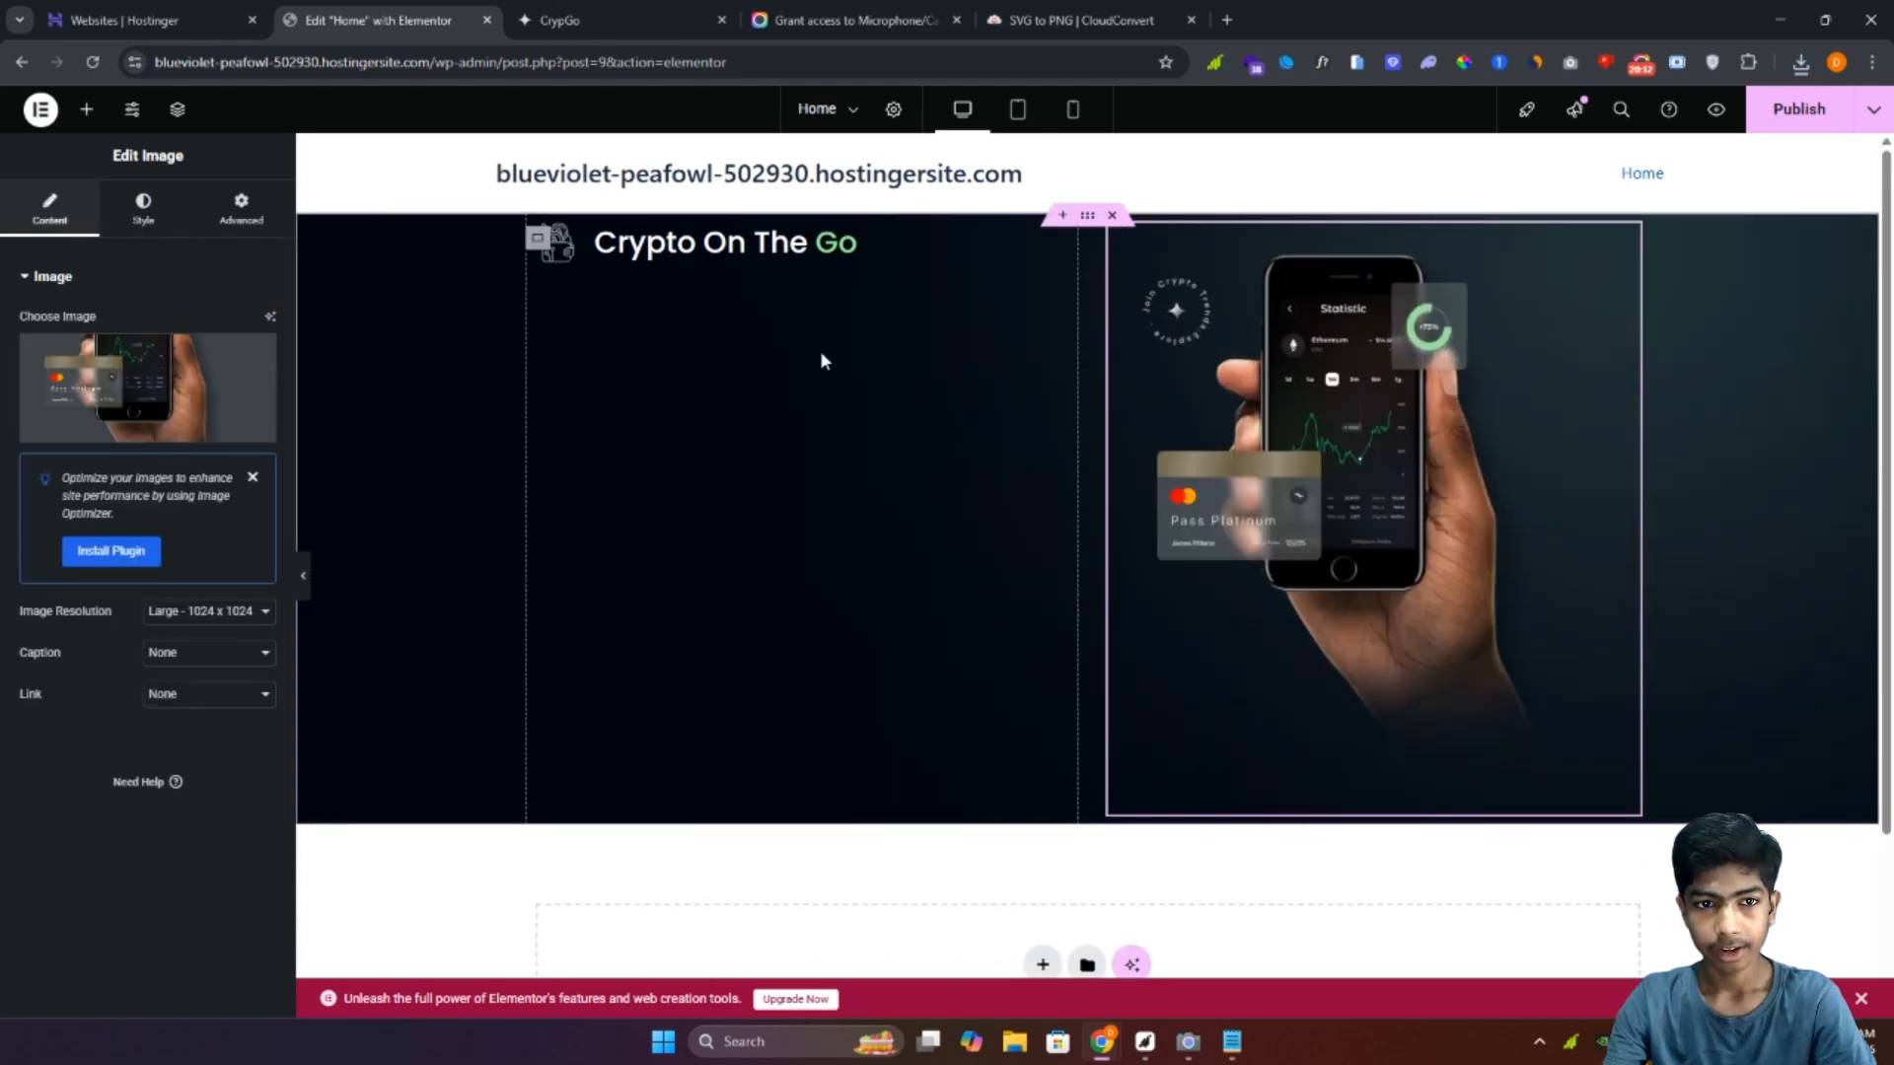
Step: Add a new Heading widget to the hero section beside the "Crypto On The Go" tagline
{"action": "left_click", "coordinate": [534, 247]}
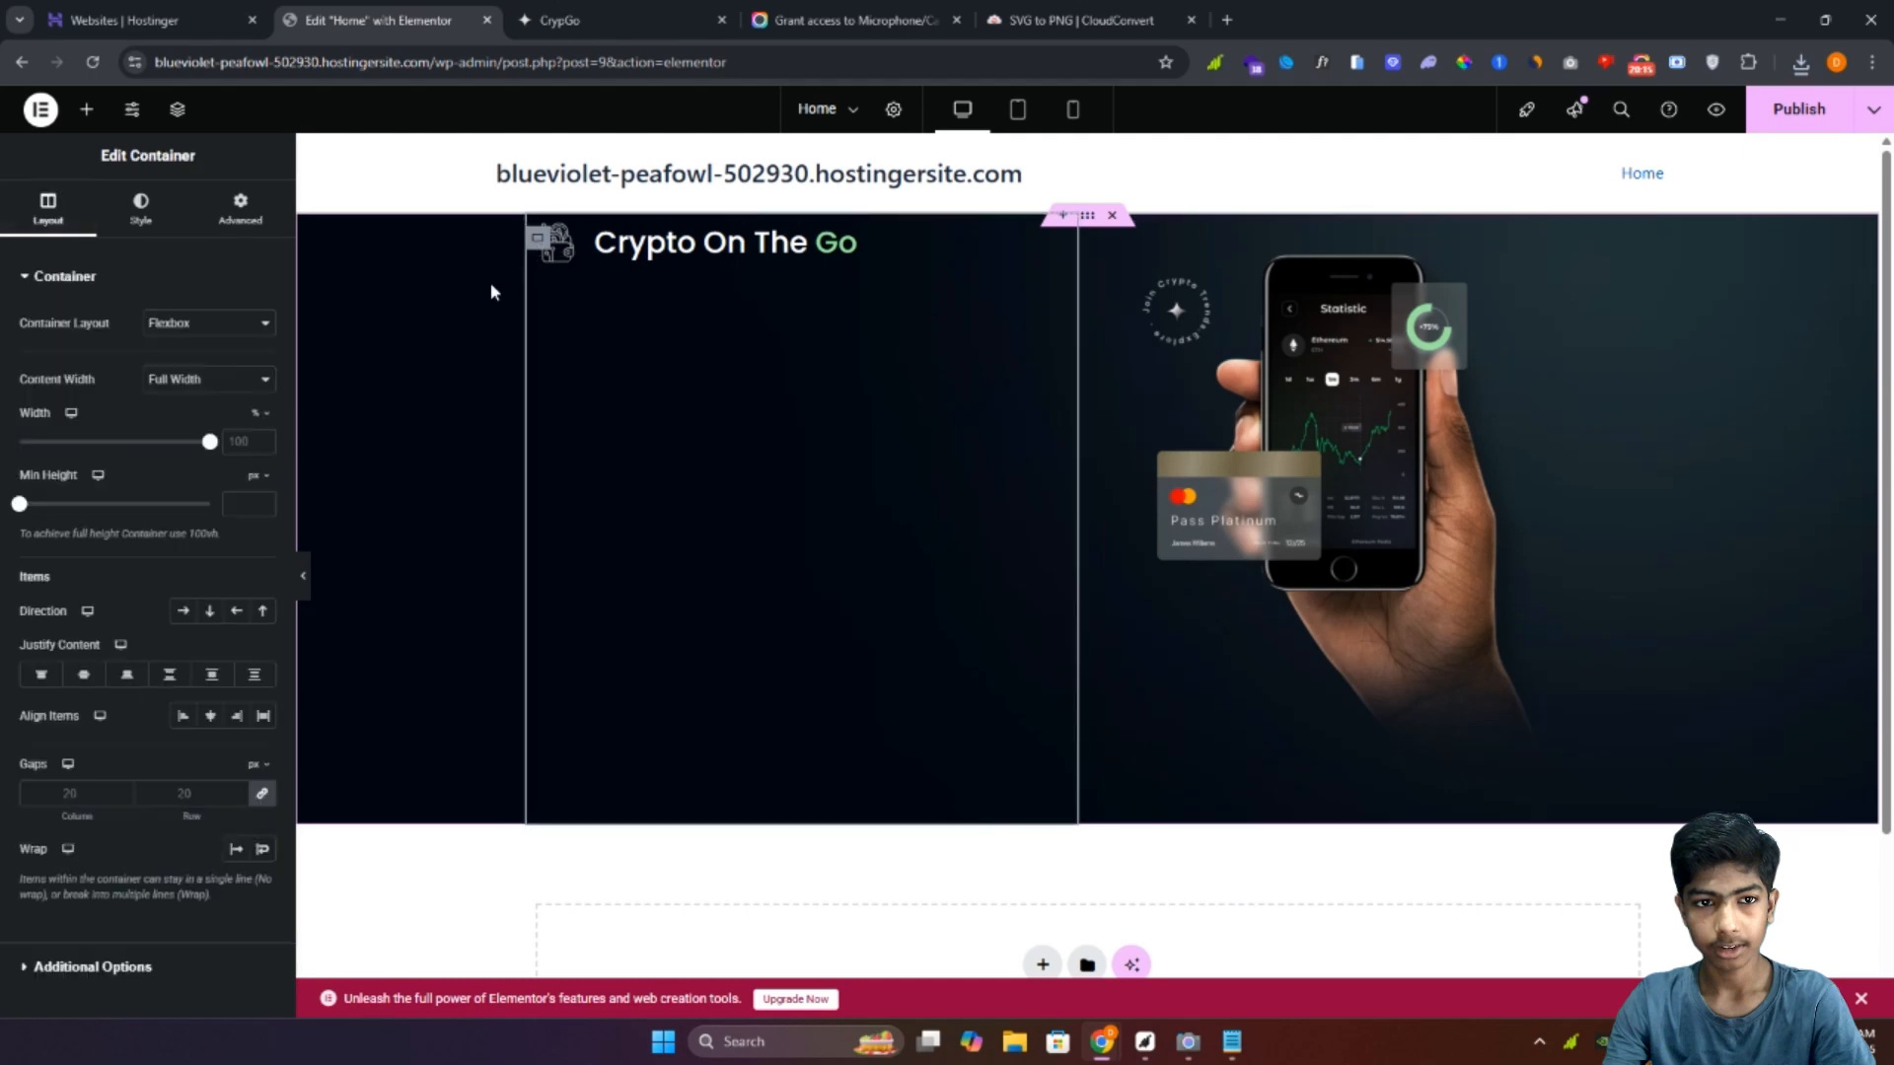
{"action": "left_click", "coordinate": [85, 109]}
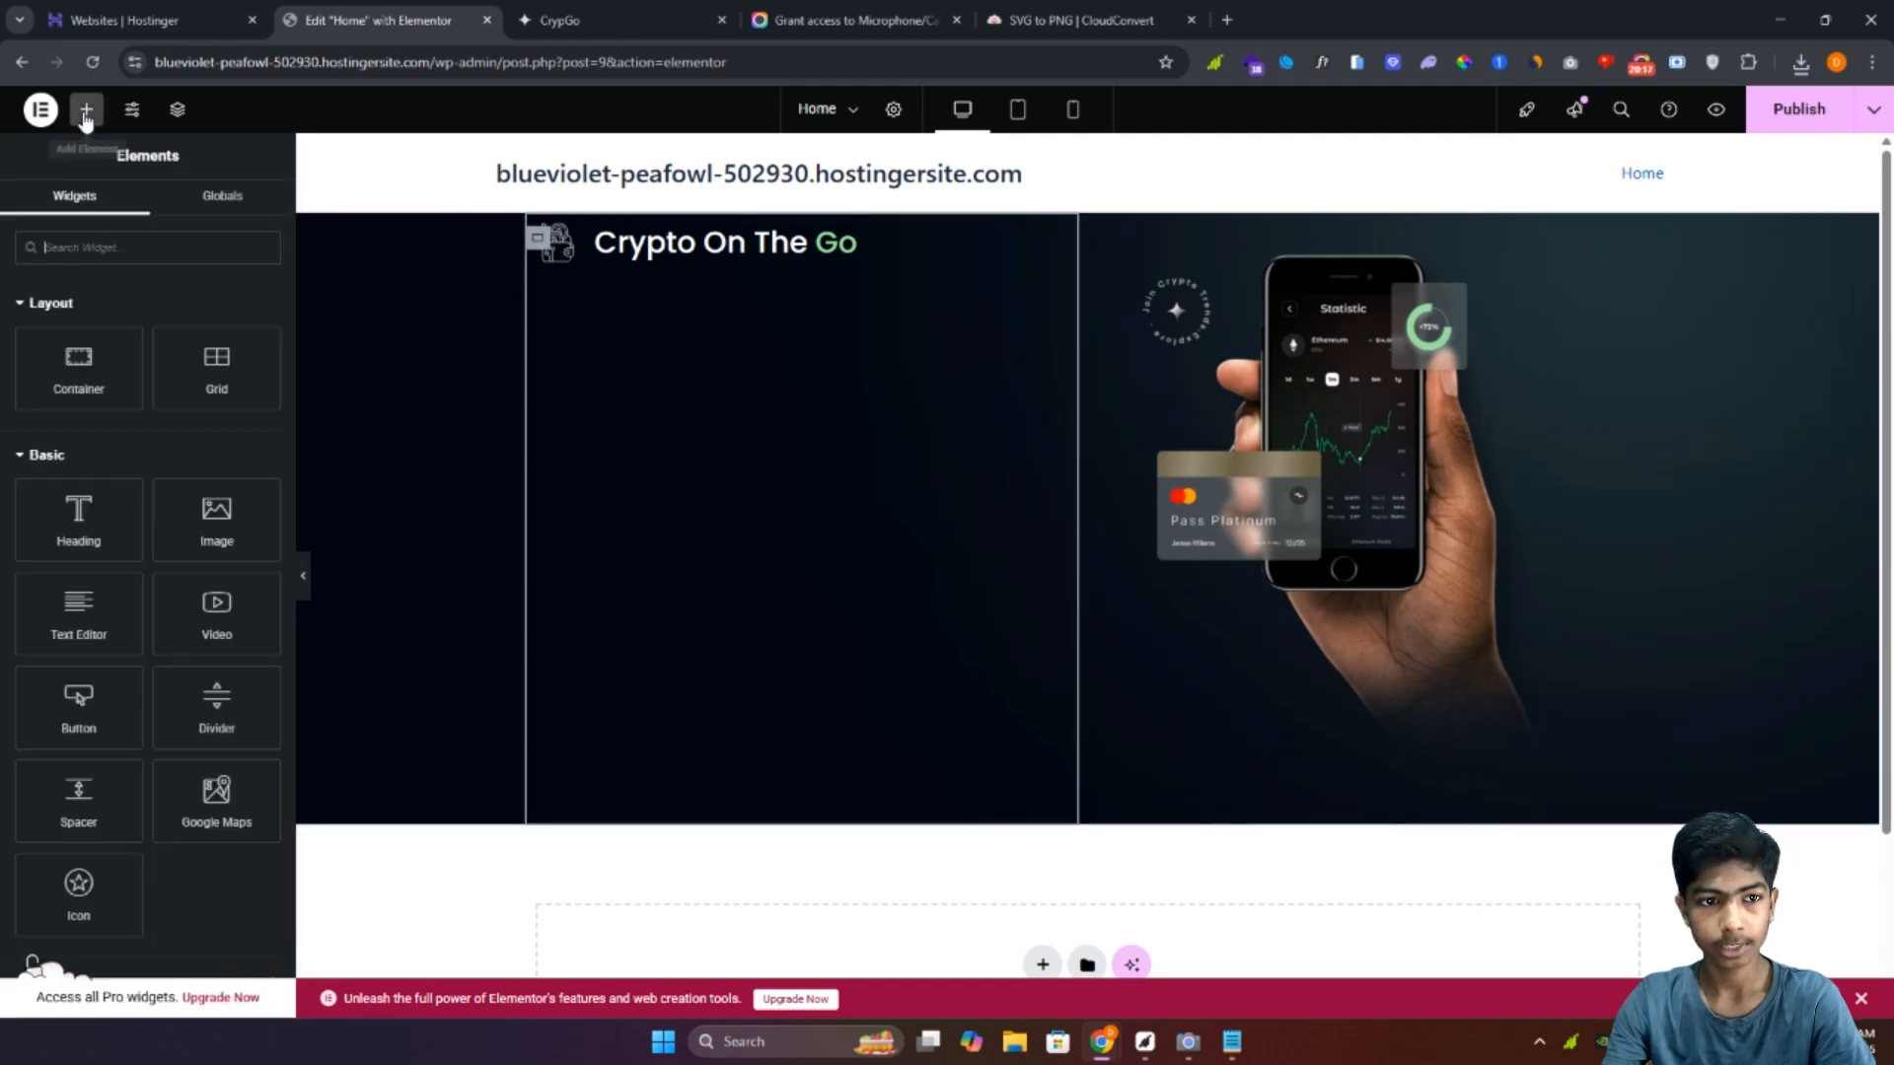
{"action": "left_click_drag", "start_coordinate": [57, 527], "coordinate": [699, 296]}
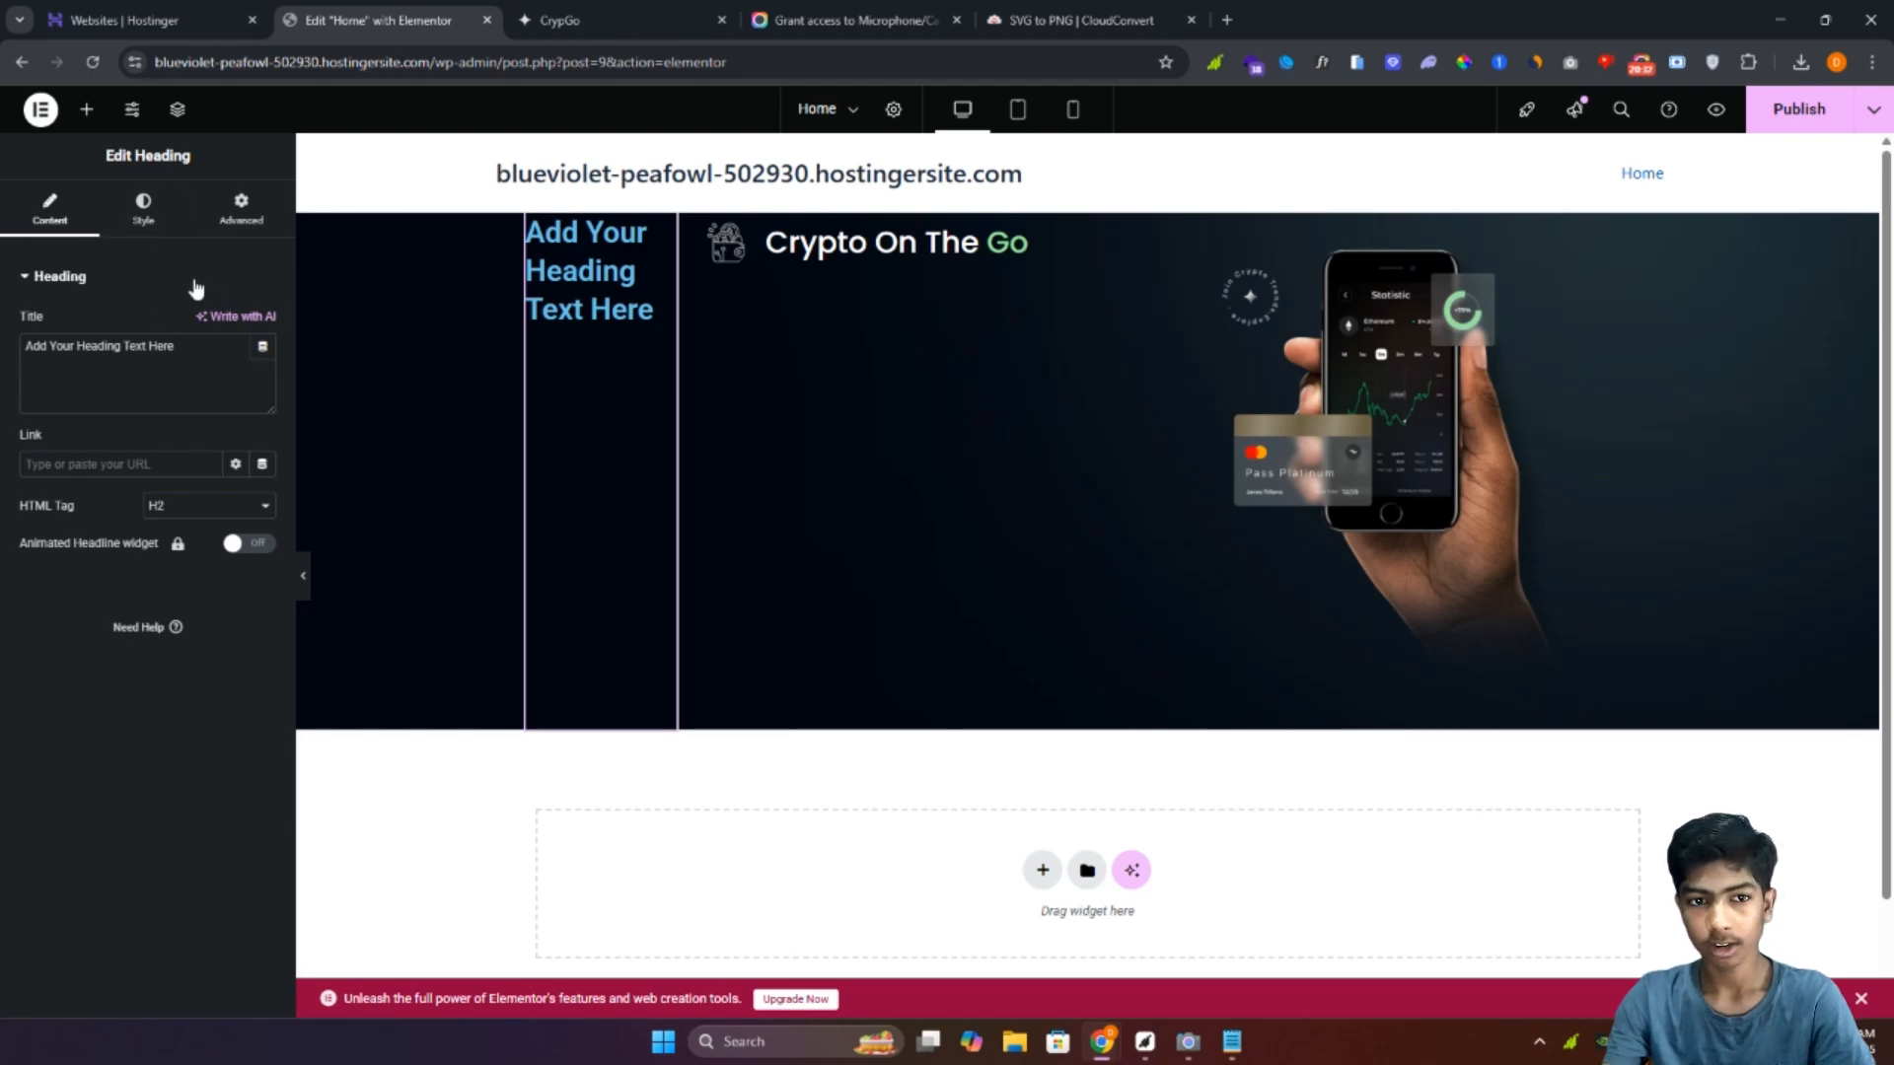
Step: Open the page structure and move the new heading into the left column's container, above the tagline container
{"action": "right_click", "coordinate": [614, 249]}
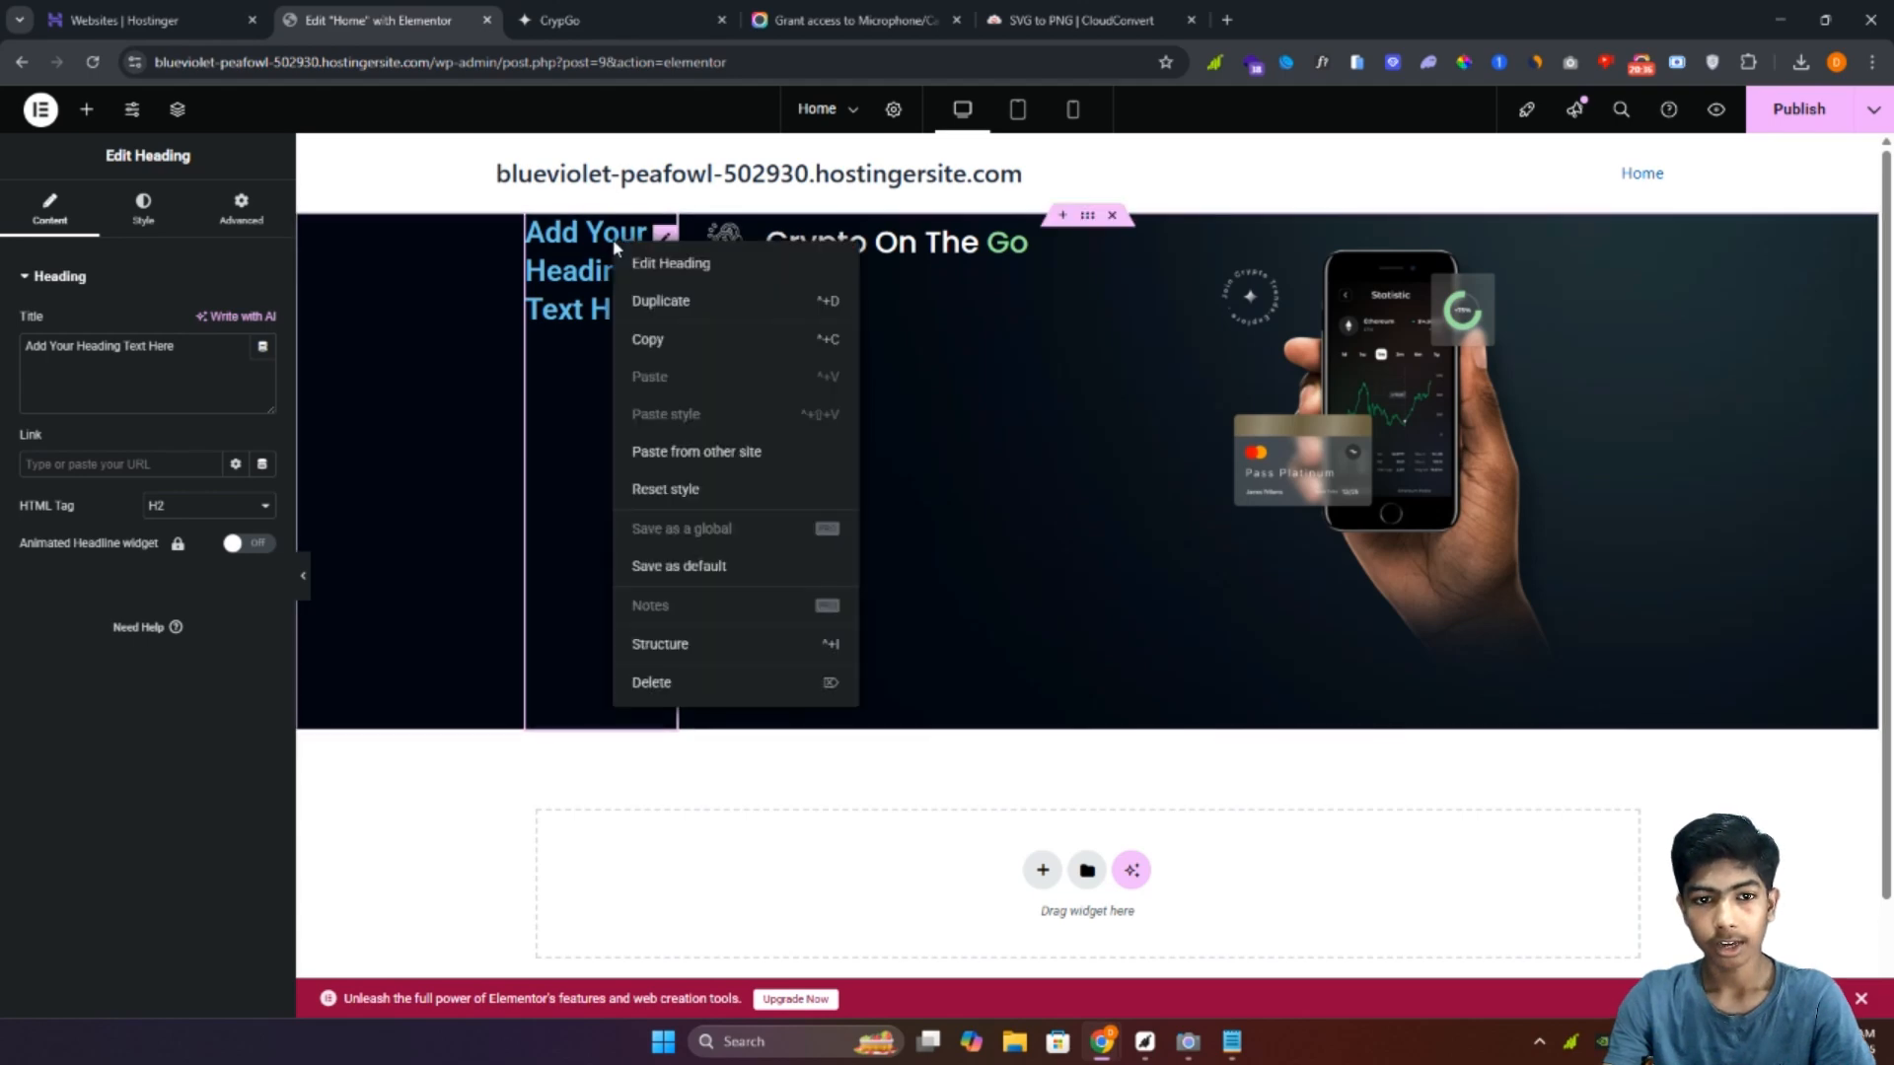
{"action": "left_click", "coordinate": [661, 644]}
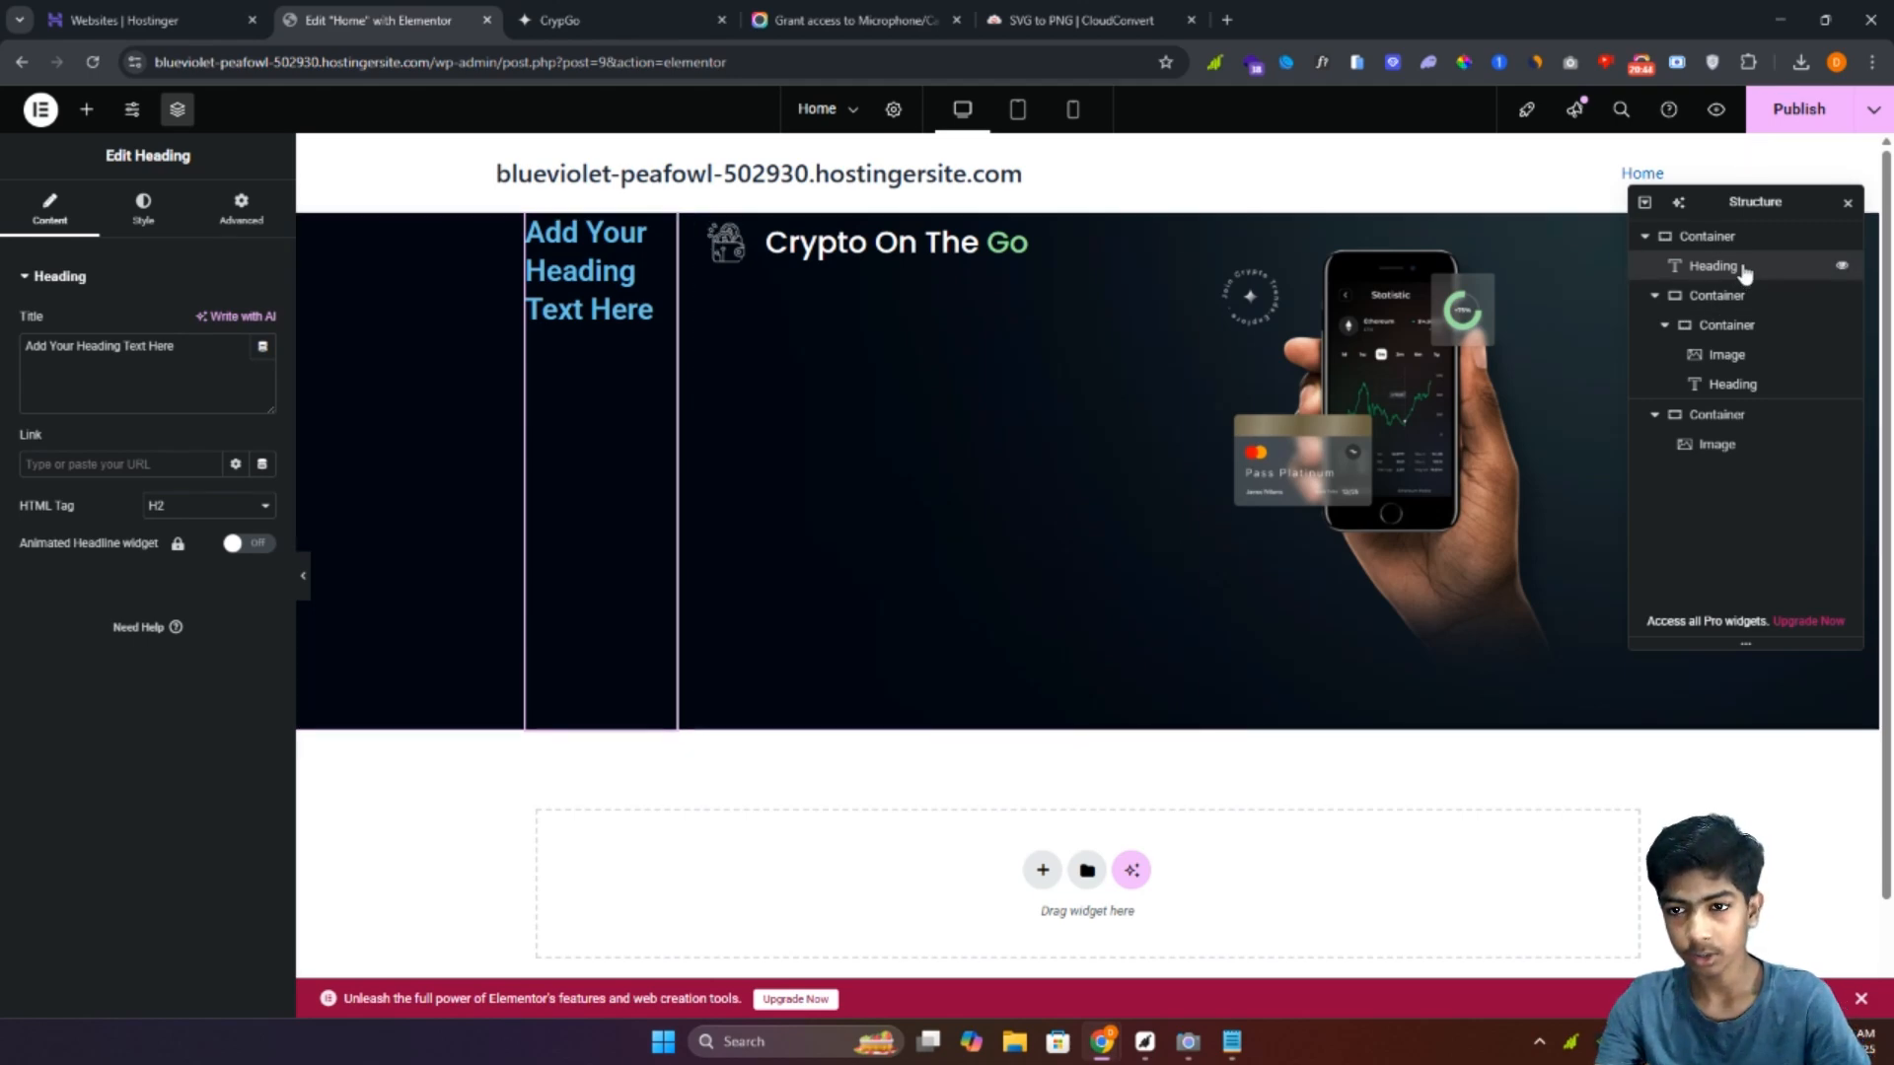
{"action": "mouse_move", "coordinate": [1743, 264]}
{"action": "left_mouse_down"}
{"action": "mouse_move", "coordinate": [1736, 314]}
{"action": "mouse_move", "coordinate": [1736, 288]}
{"action": "left_mouse_up"}
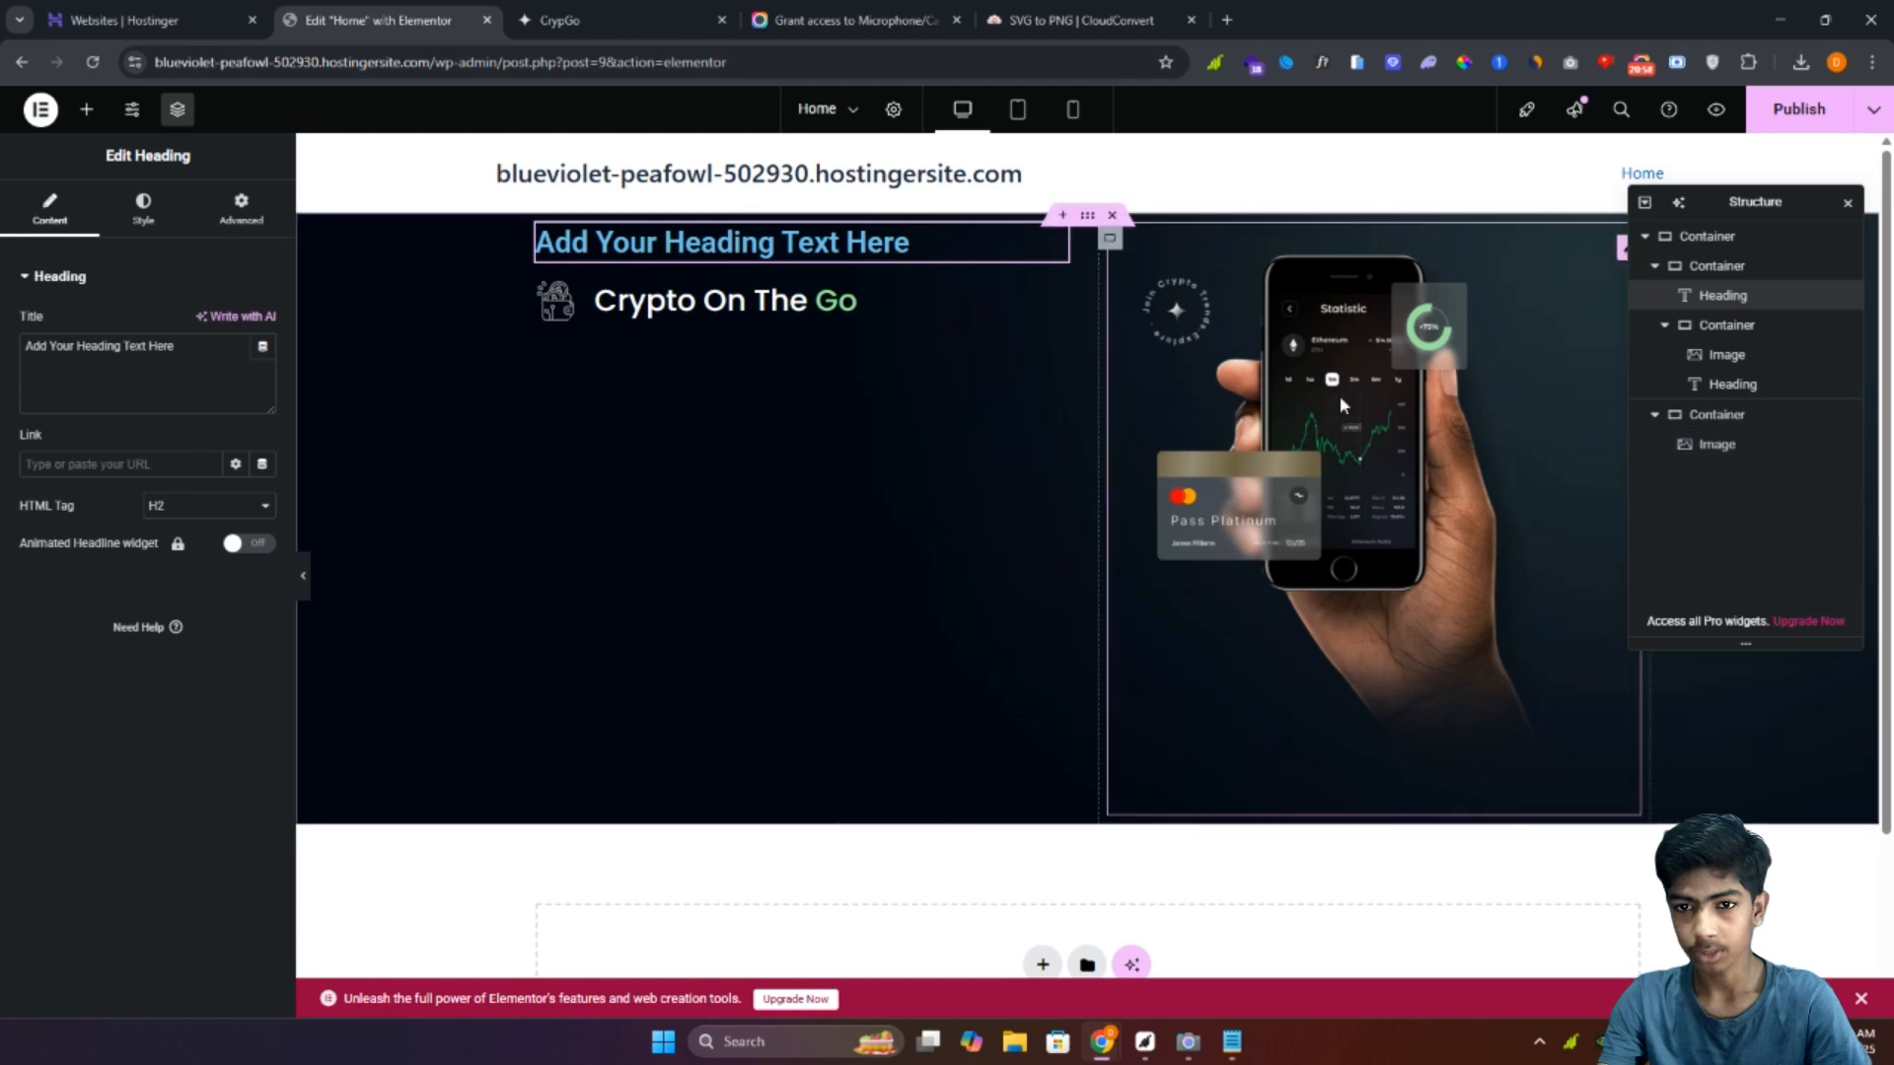
Step: Go through the hero section's containers, images and headings in the structure tree to see how they are nested
{"action": "left_click", "coordinate": [1736, 450]}
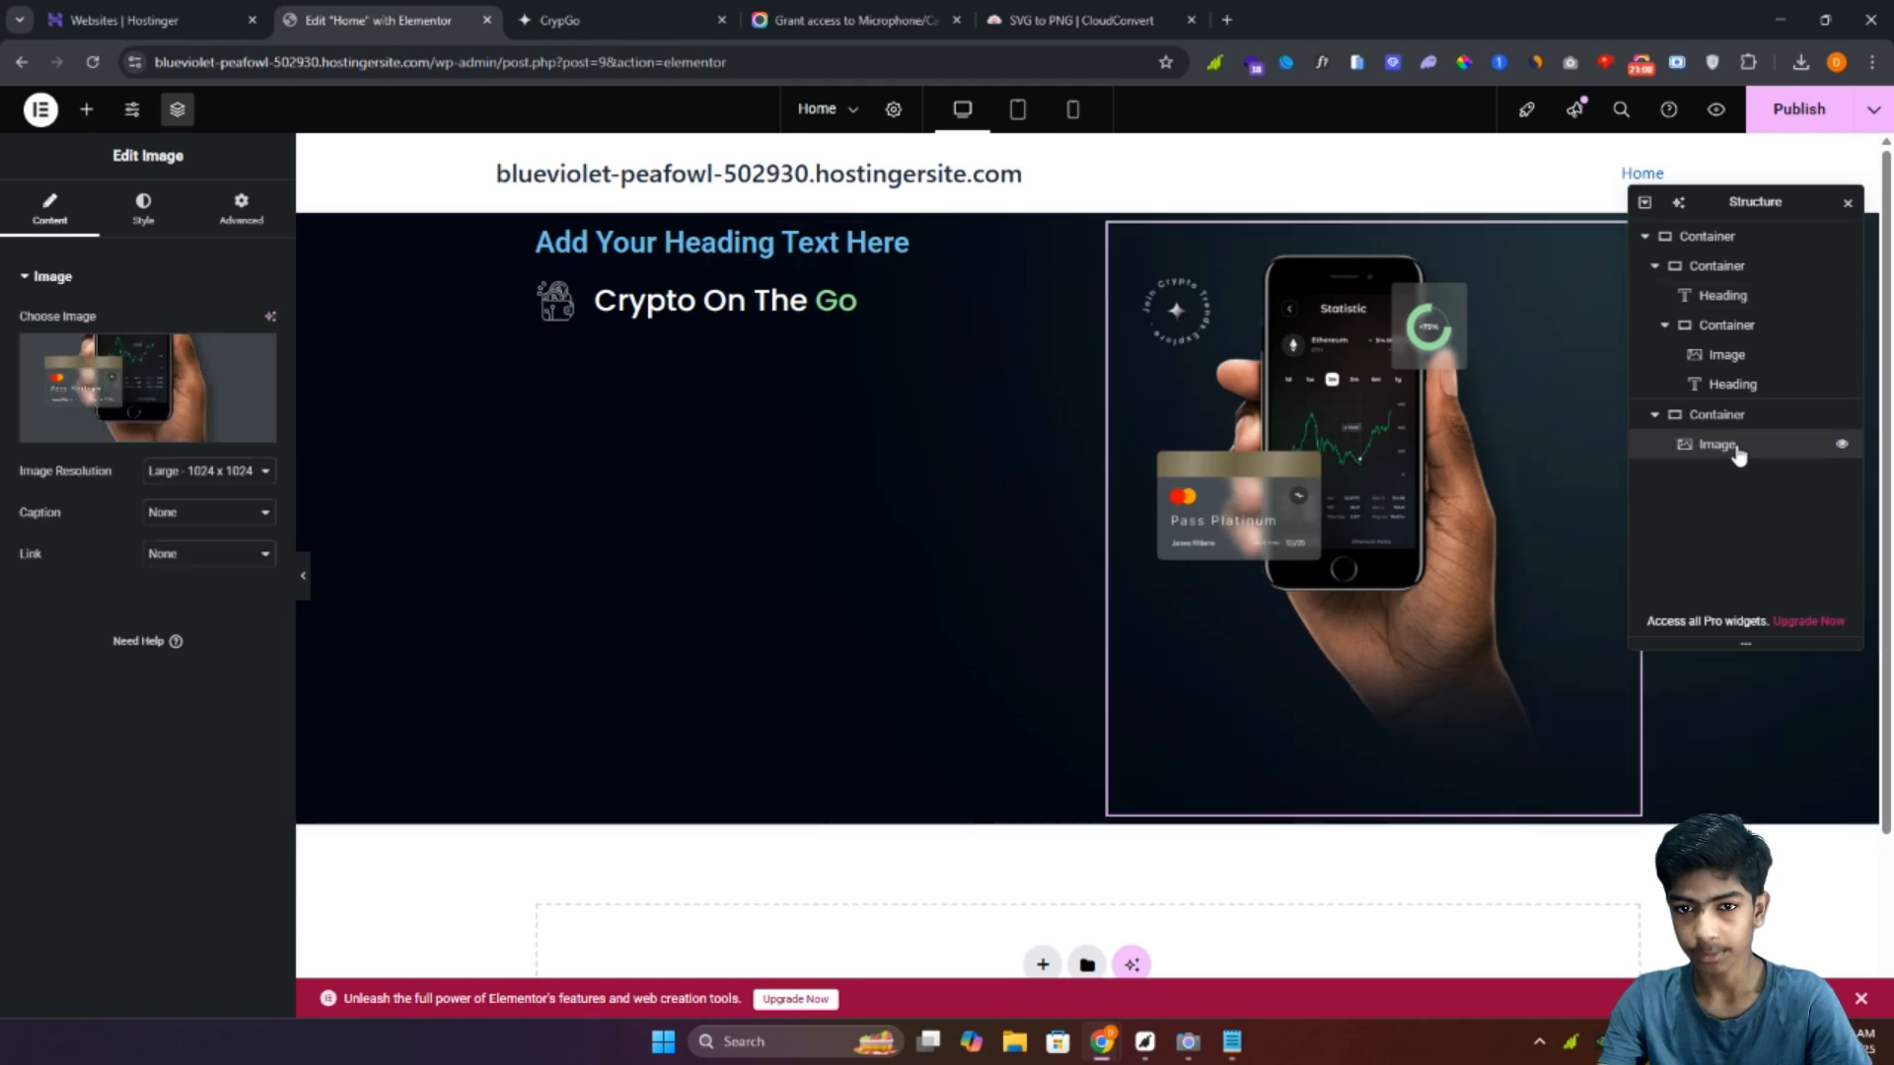
{"action": "left_click", "coordinate": [1760, 416]}
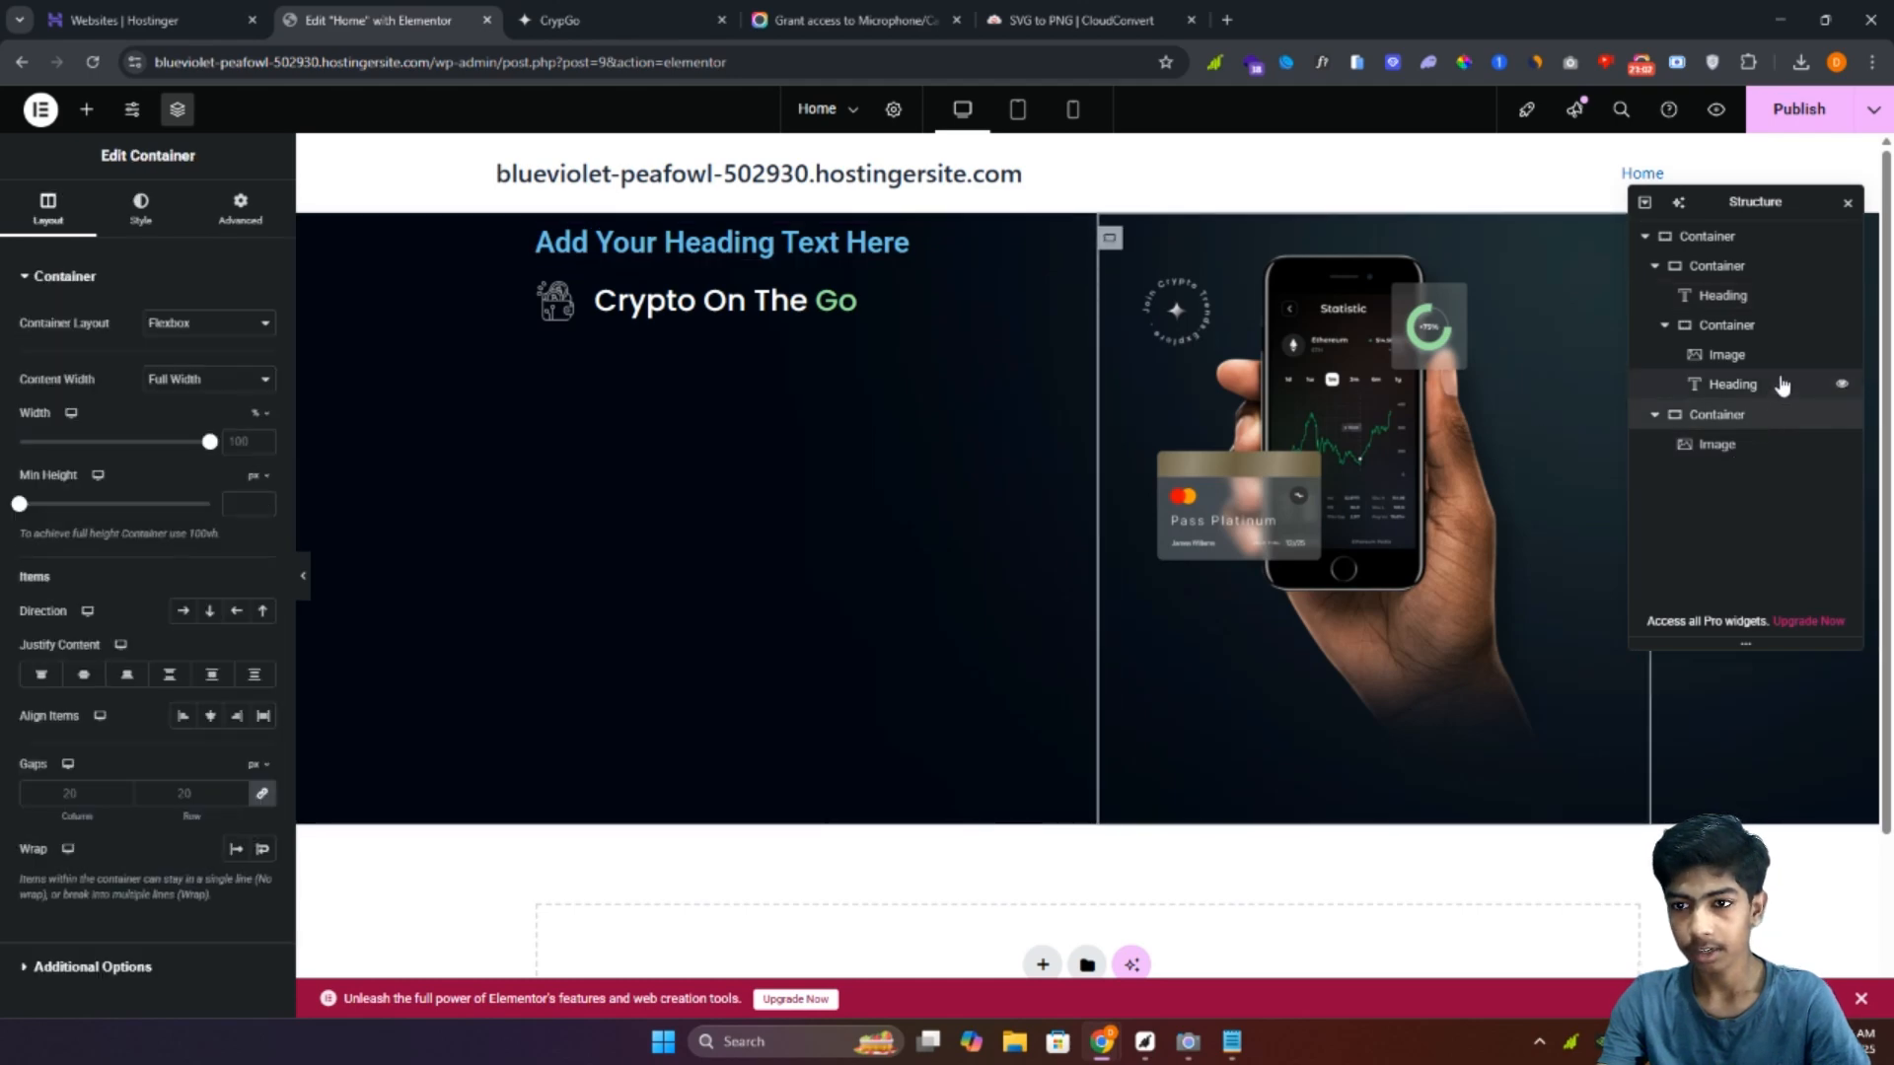
{"action": "left_click", "coordinate": [1781, 385]}
{"action": "left_click", "coordinate": [1780, 357]}
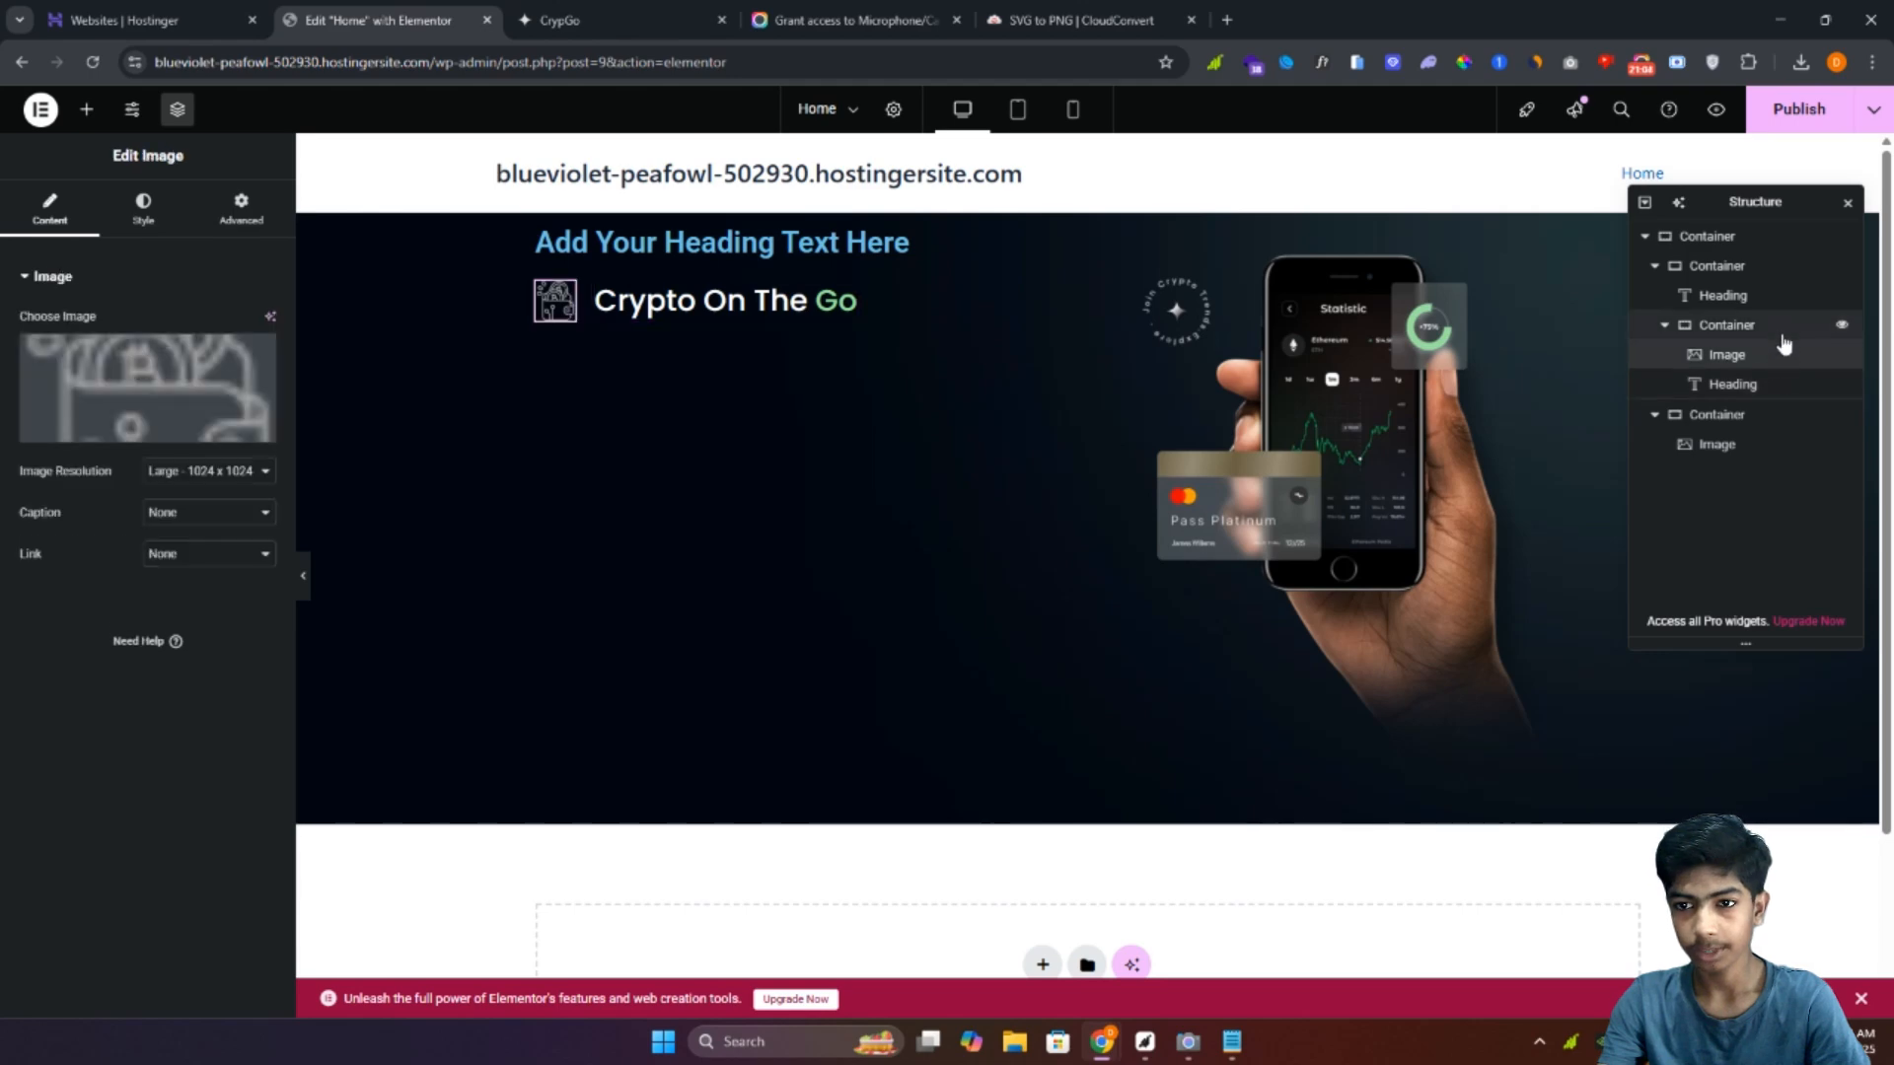
{"action": "left_click", "coordinate": [1738, 326]}
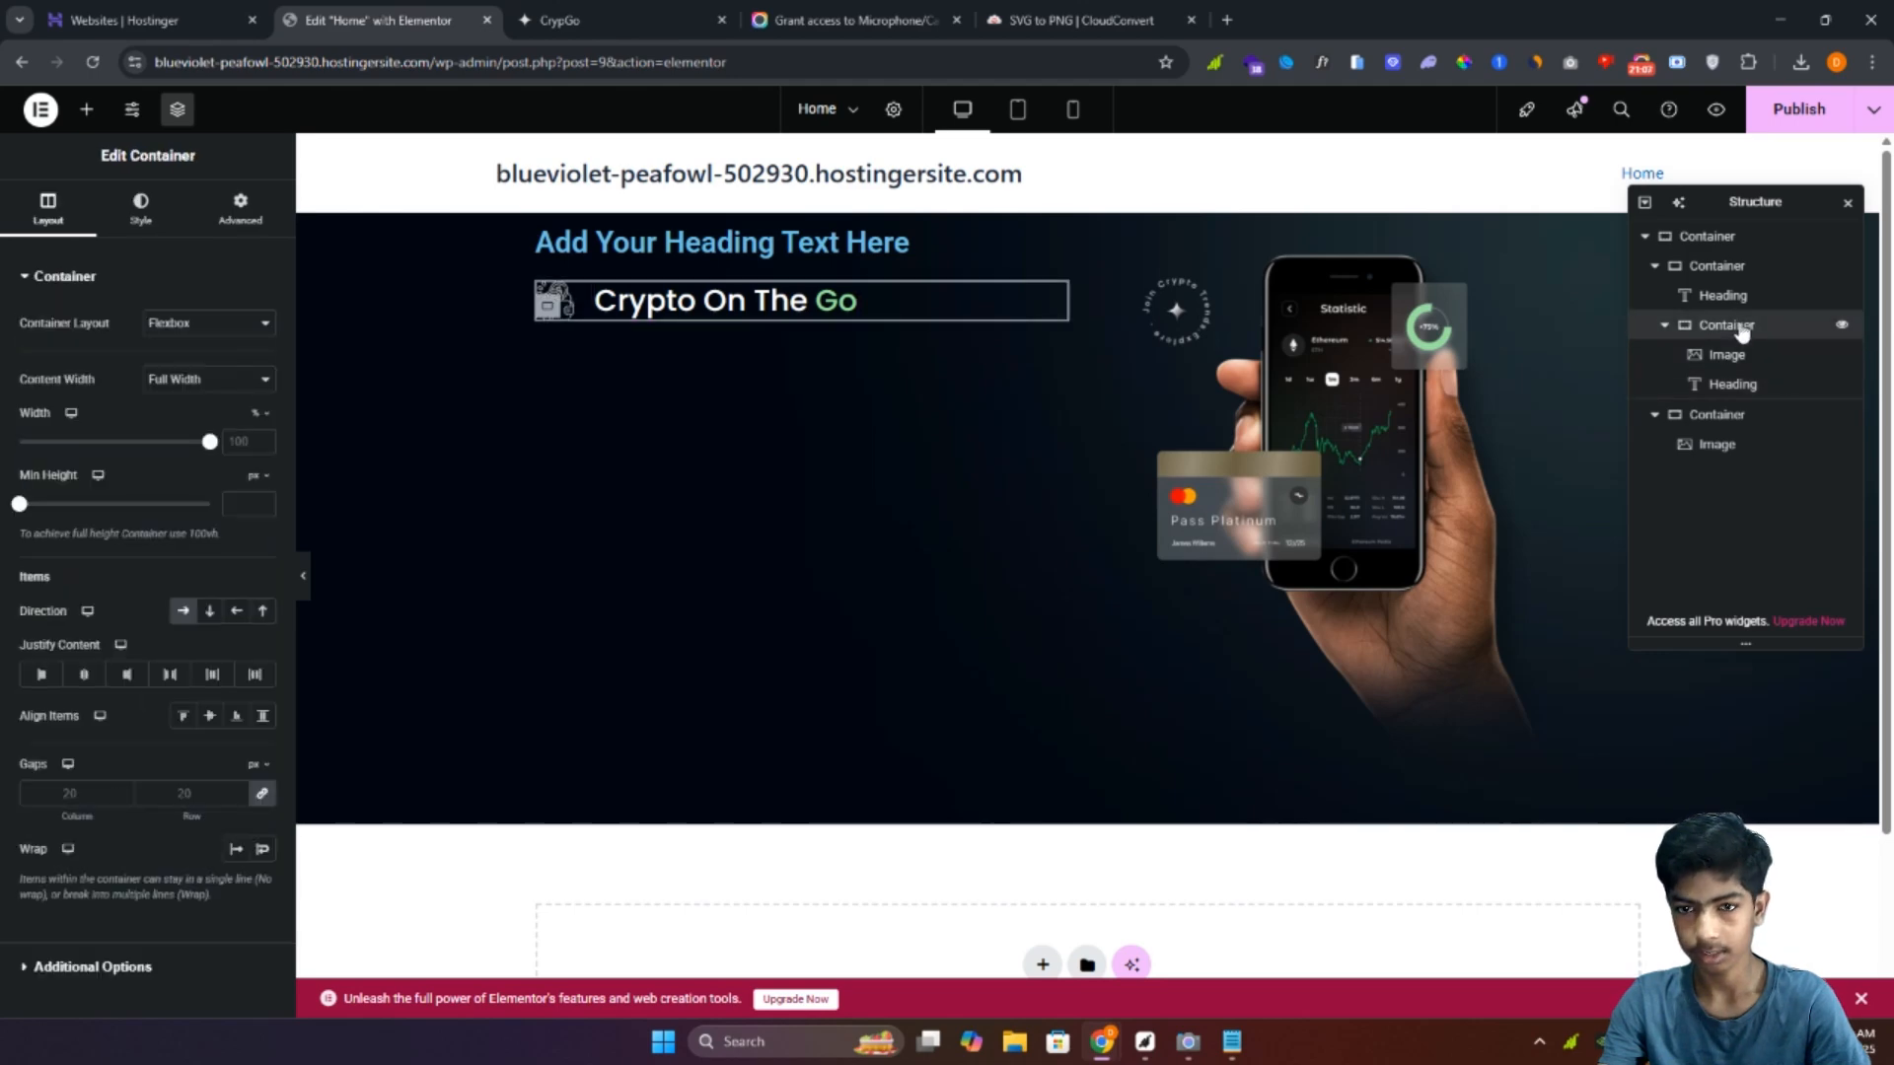
{"action": "left_click", "coordinate": [1744, 301]}
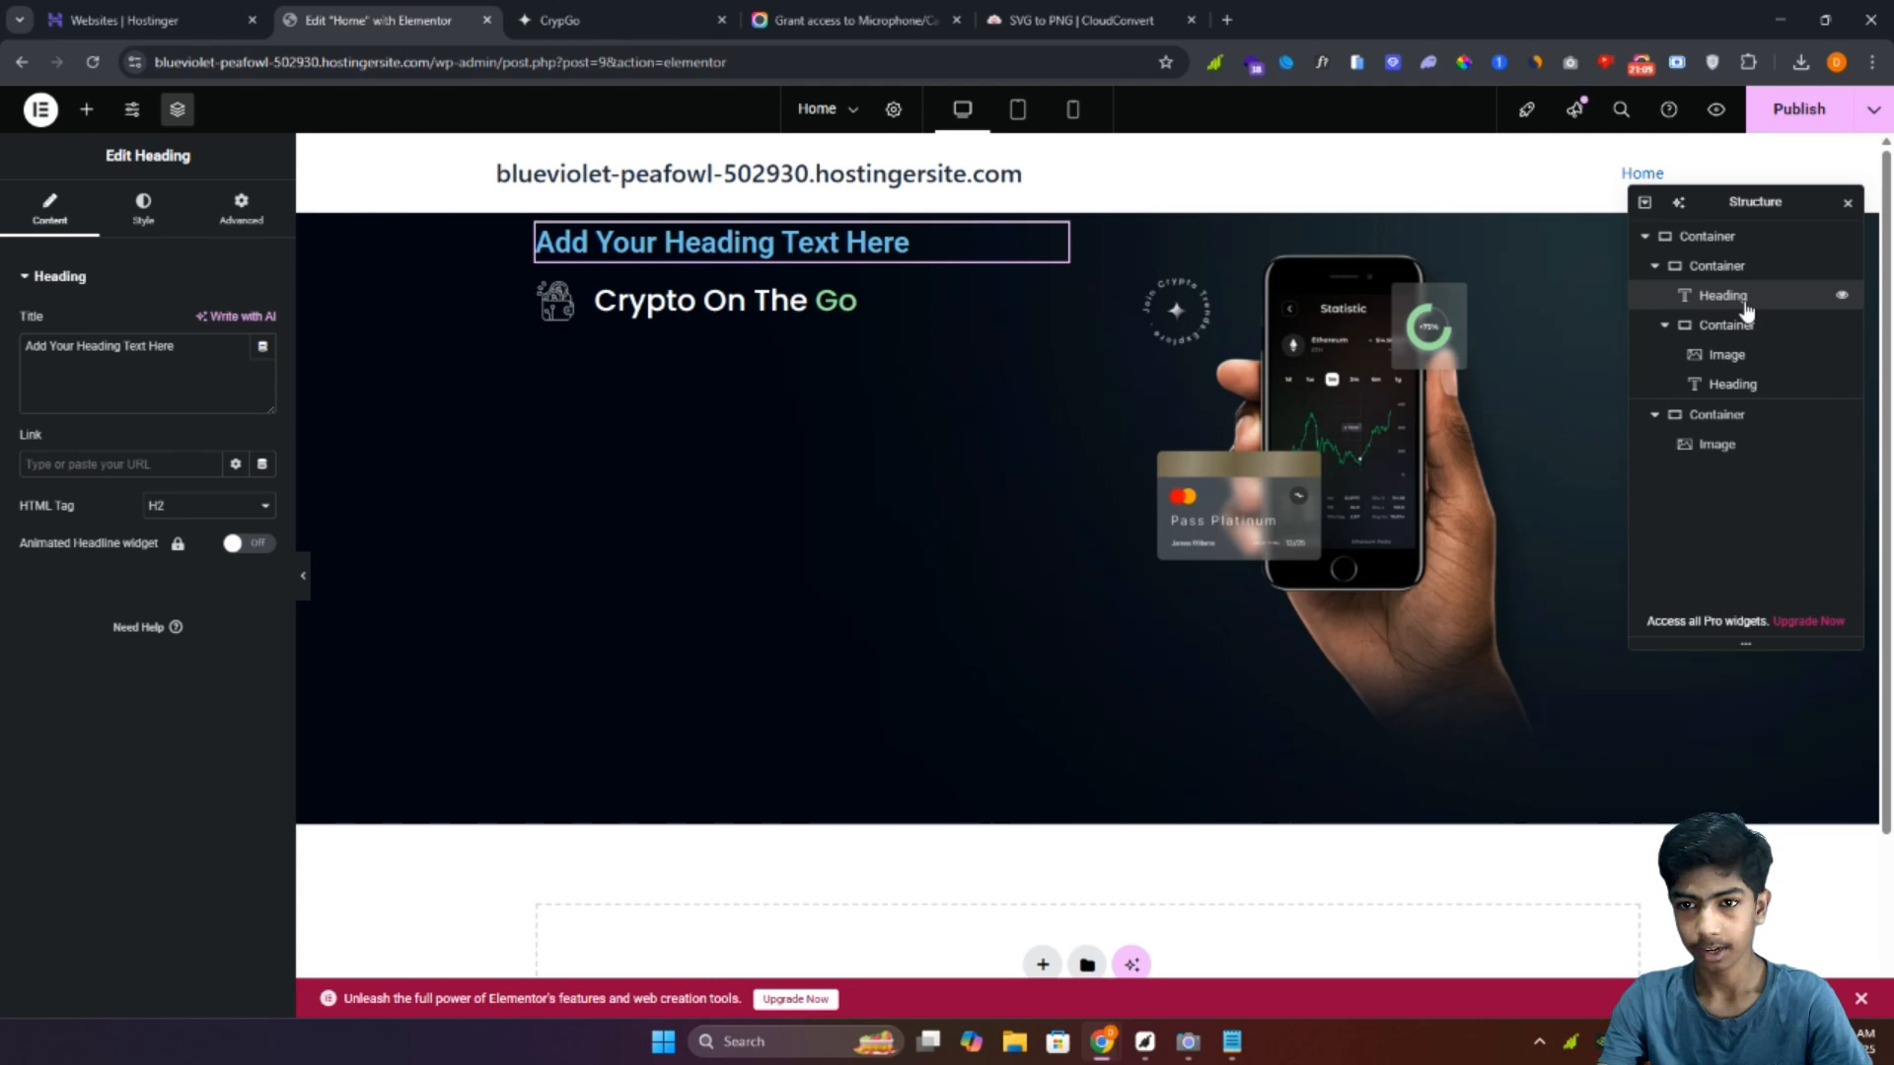
{"action": "left_click", "coordinate": [1748, 268]}
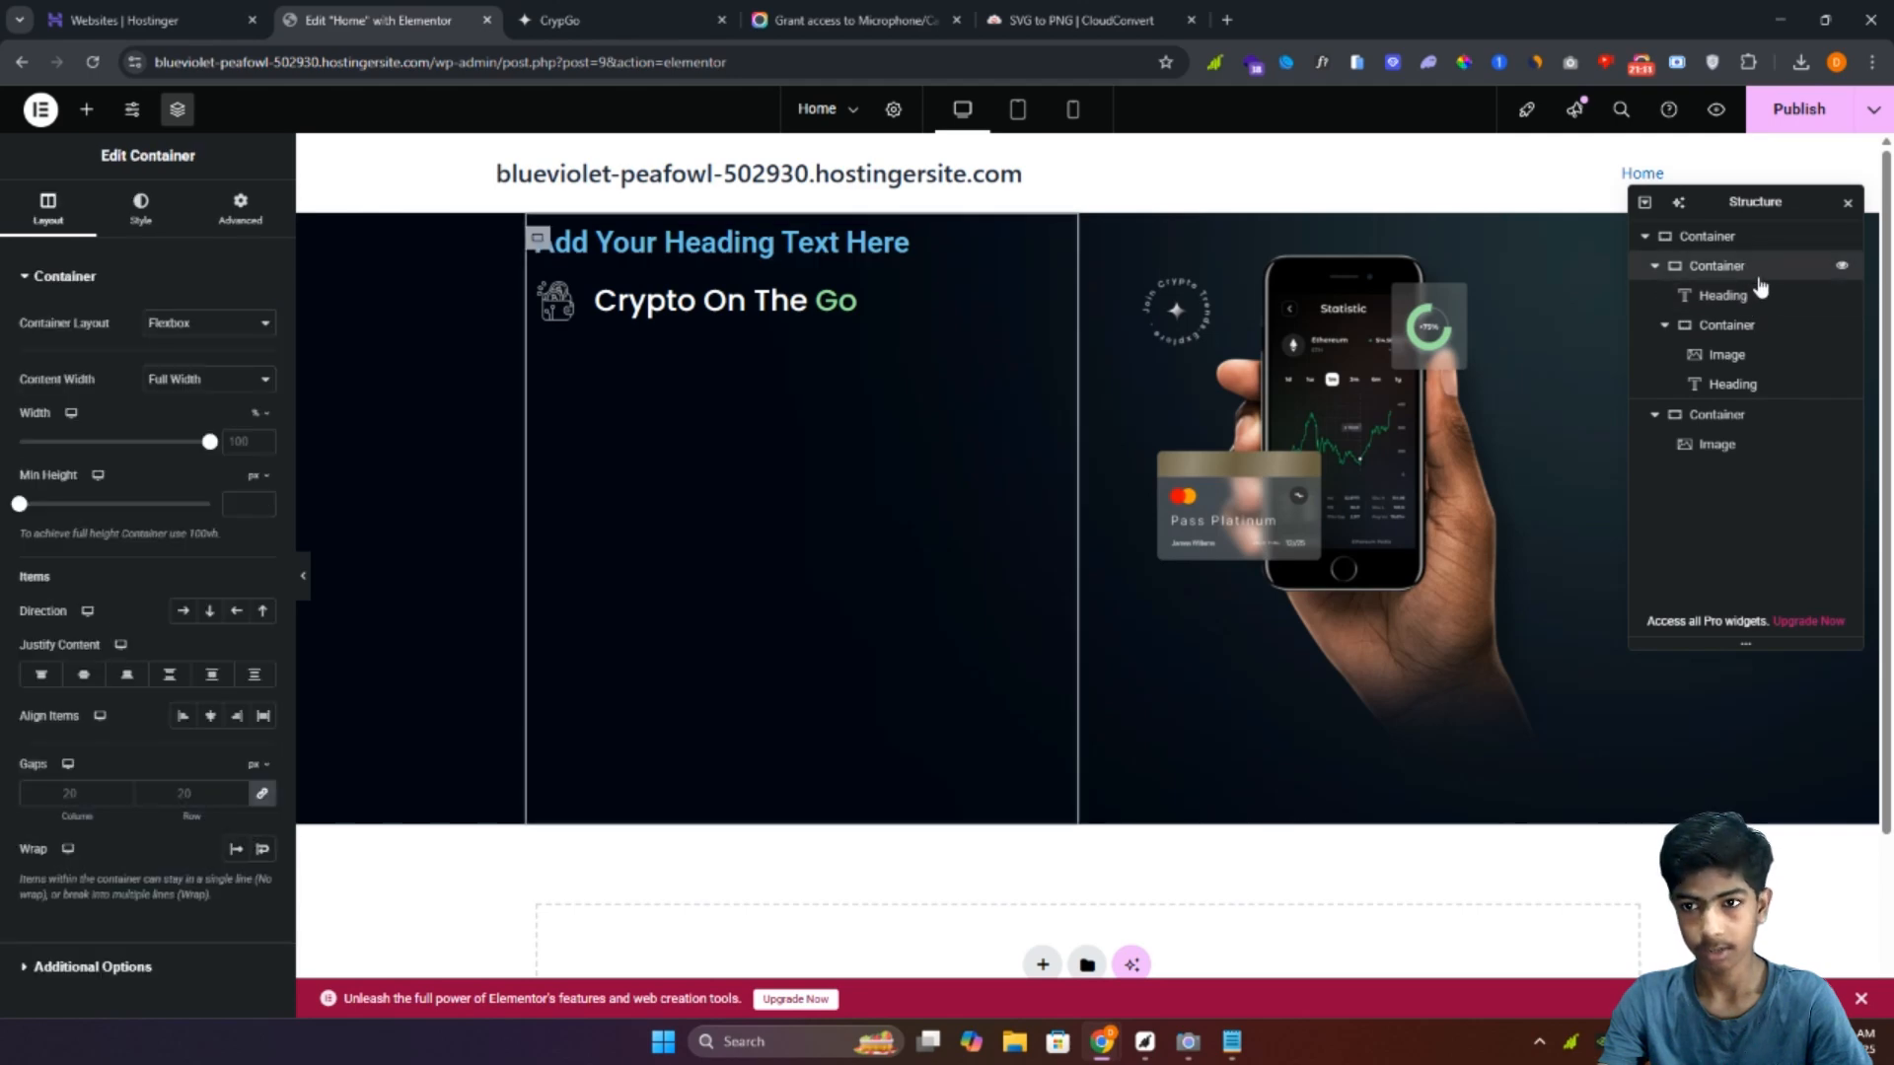
Step: Collapse the tagline container, move the new heading directly below it in the left column, and publish the page
{"action": "left_click", "coordinate": [1736, 296]}
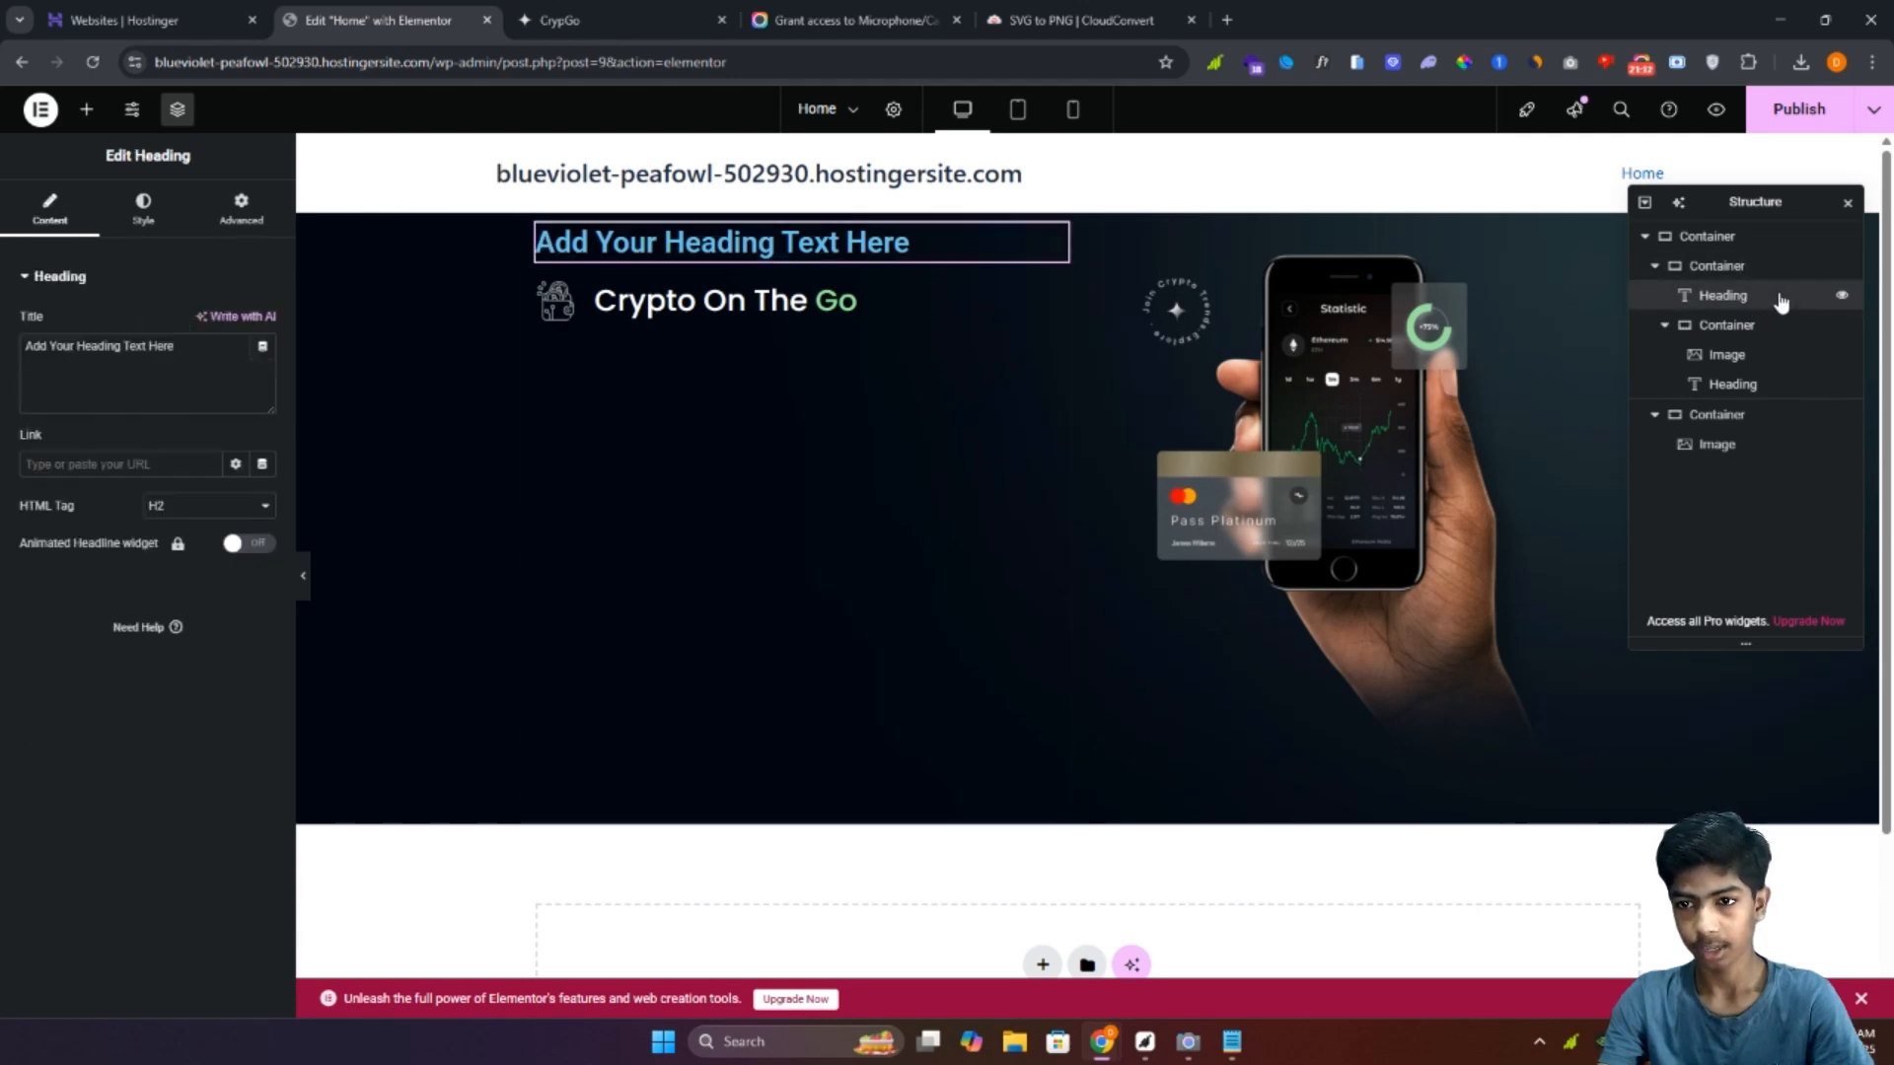
{"action": "left_click", "coordinate": [1665, 327]}
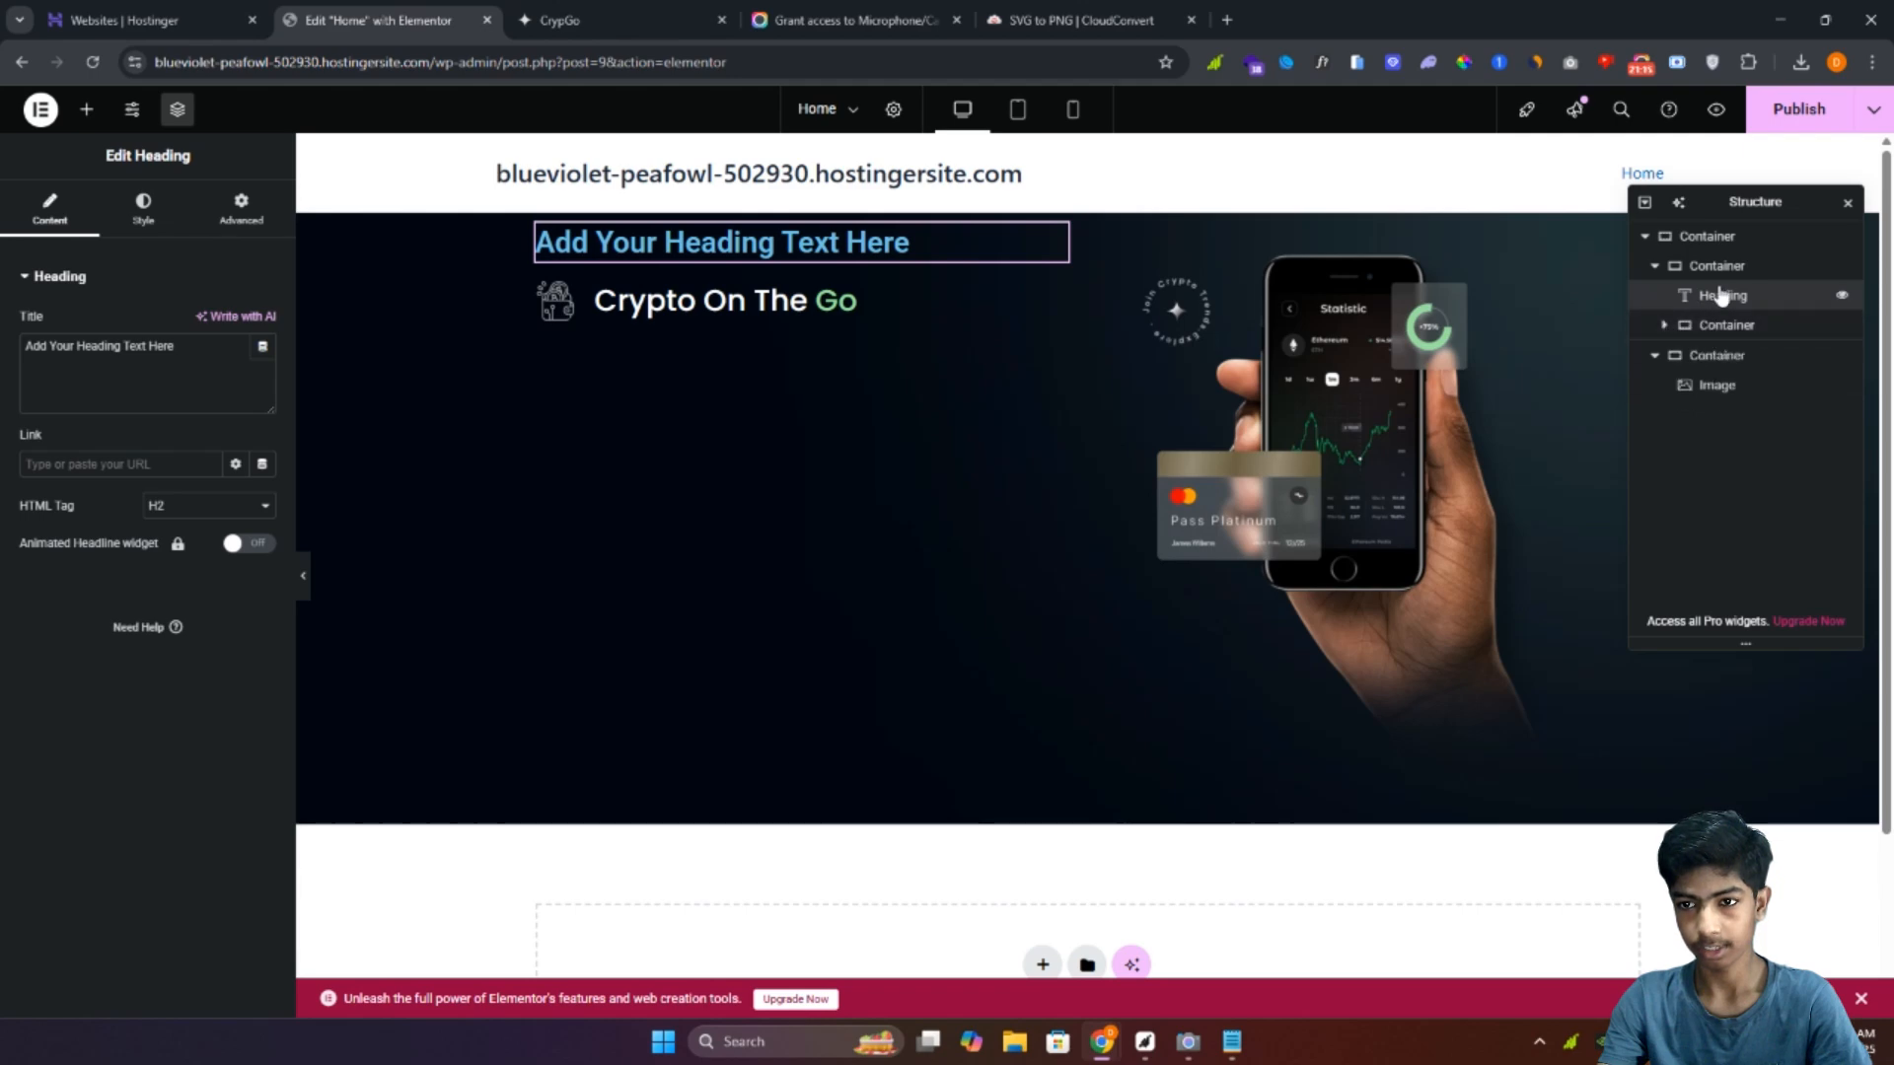
{"action": "left_click_drag", "start_coordinate": [1716, 296], "coordinate": [1718, 331]}
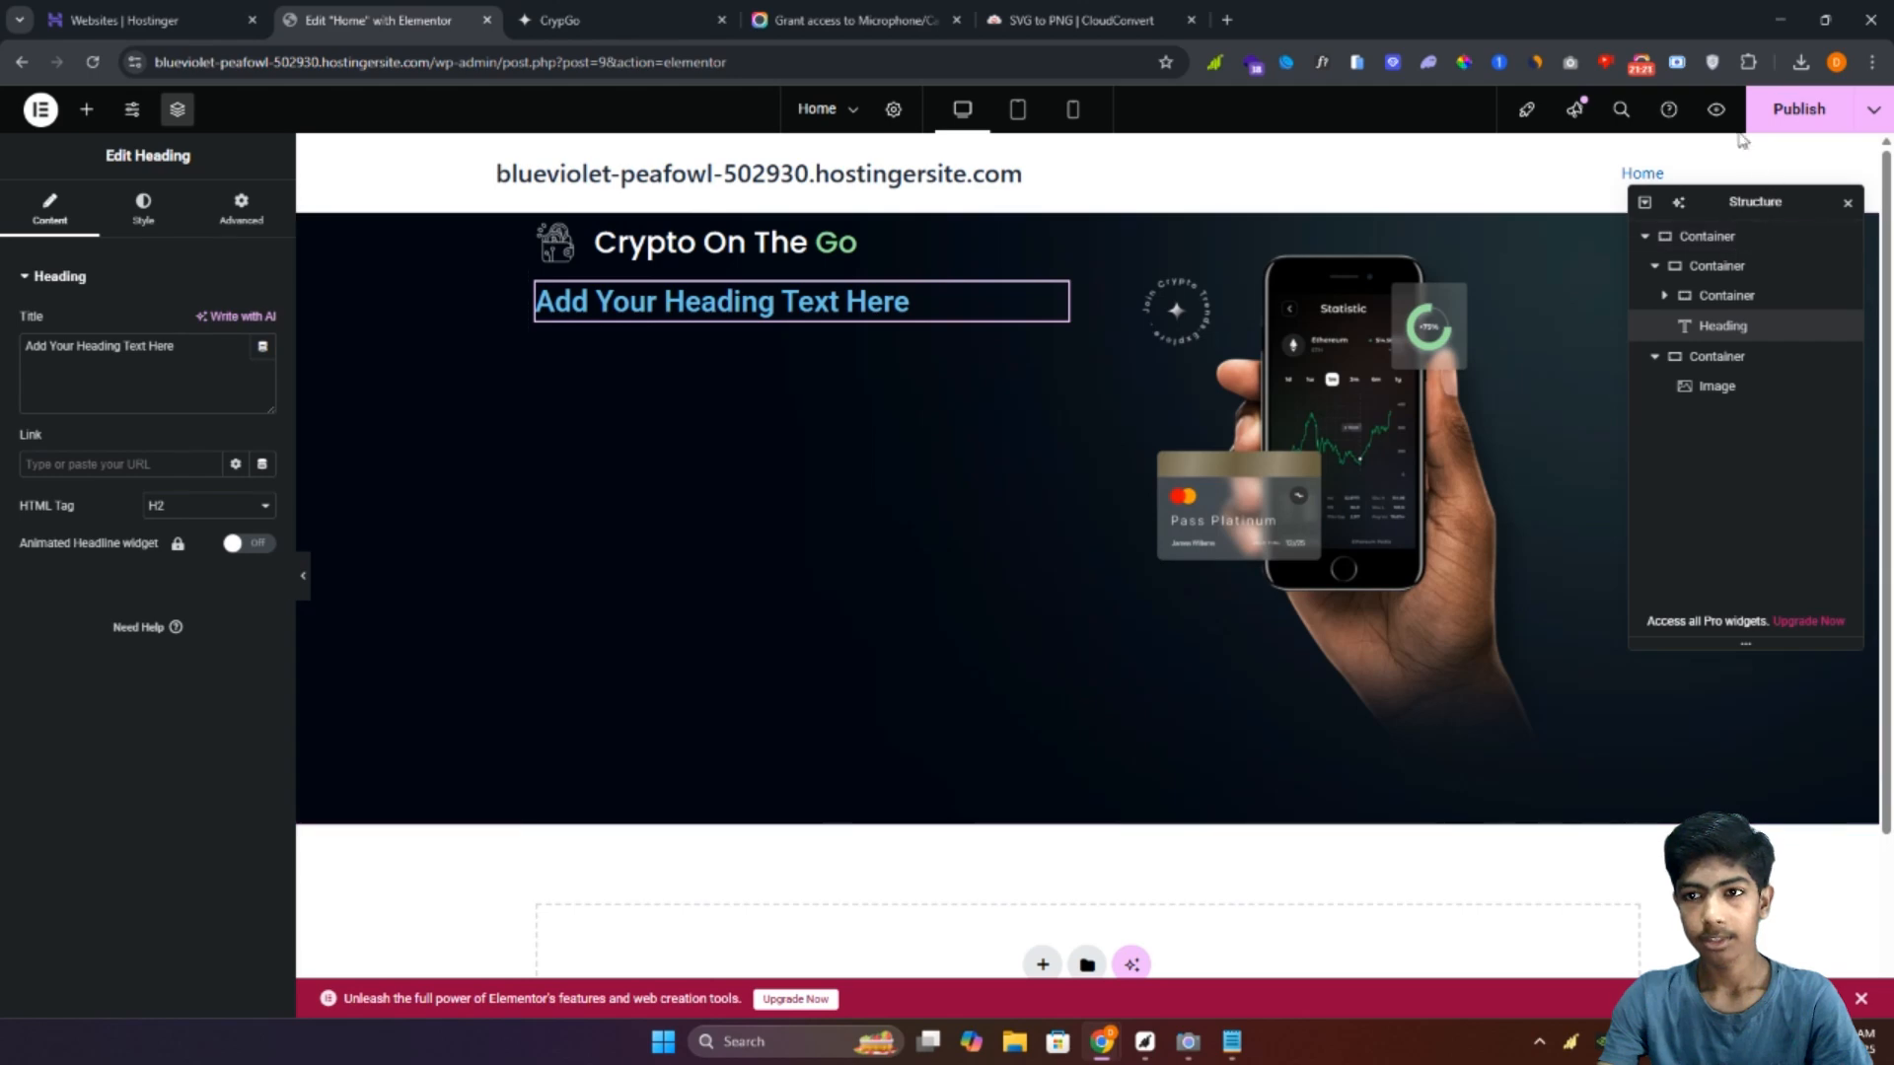
{"action": "left_click", "coordinate": [1798, 108]}
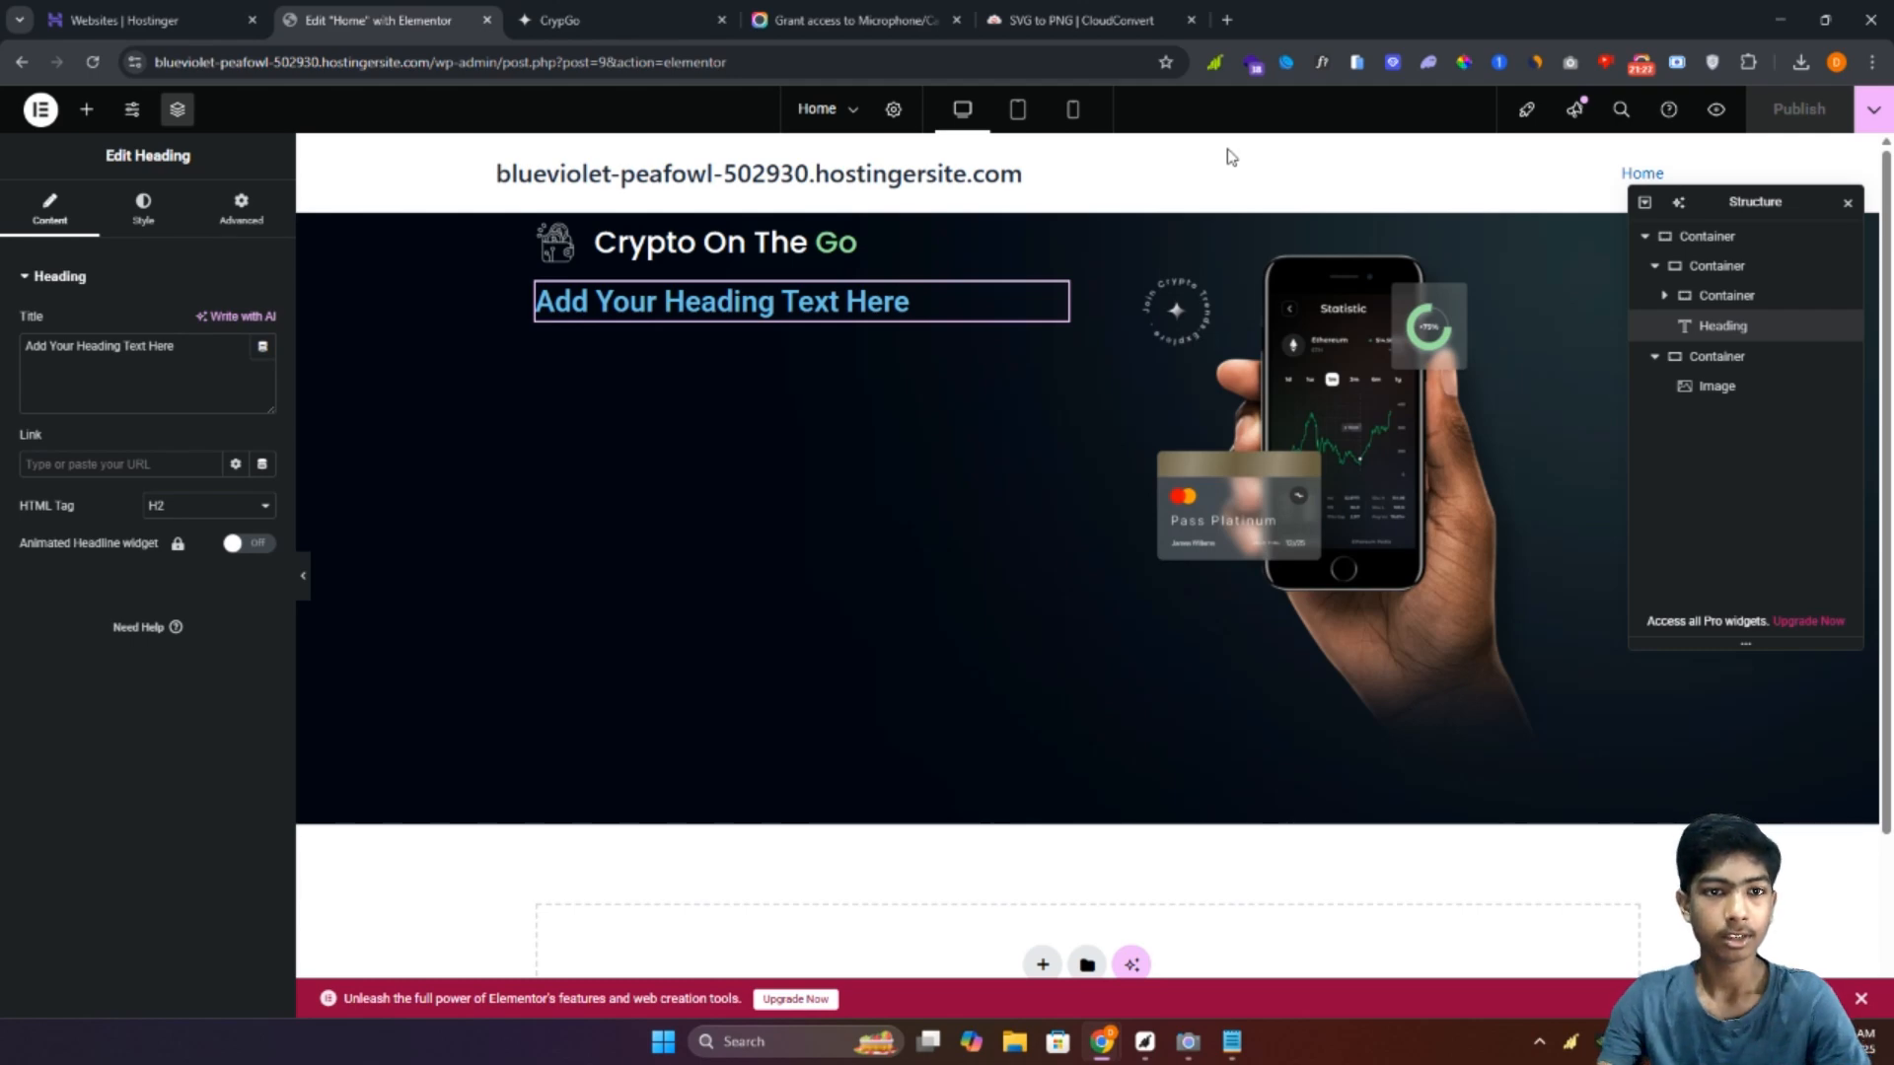
Step: Look over the hero headline and the sections below it on the CrypGo reference page
{"action": "left_click", "coordinate": [592, 20]}
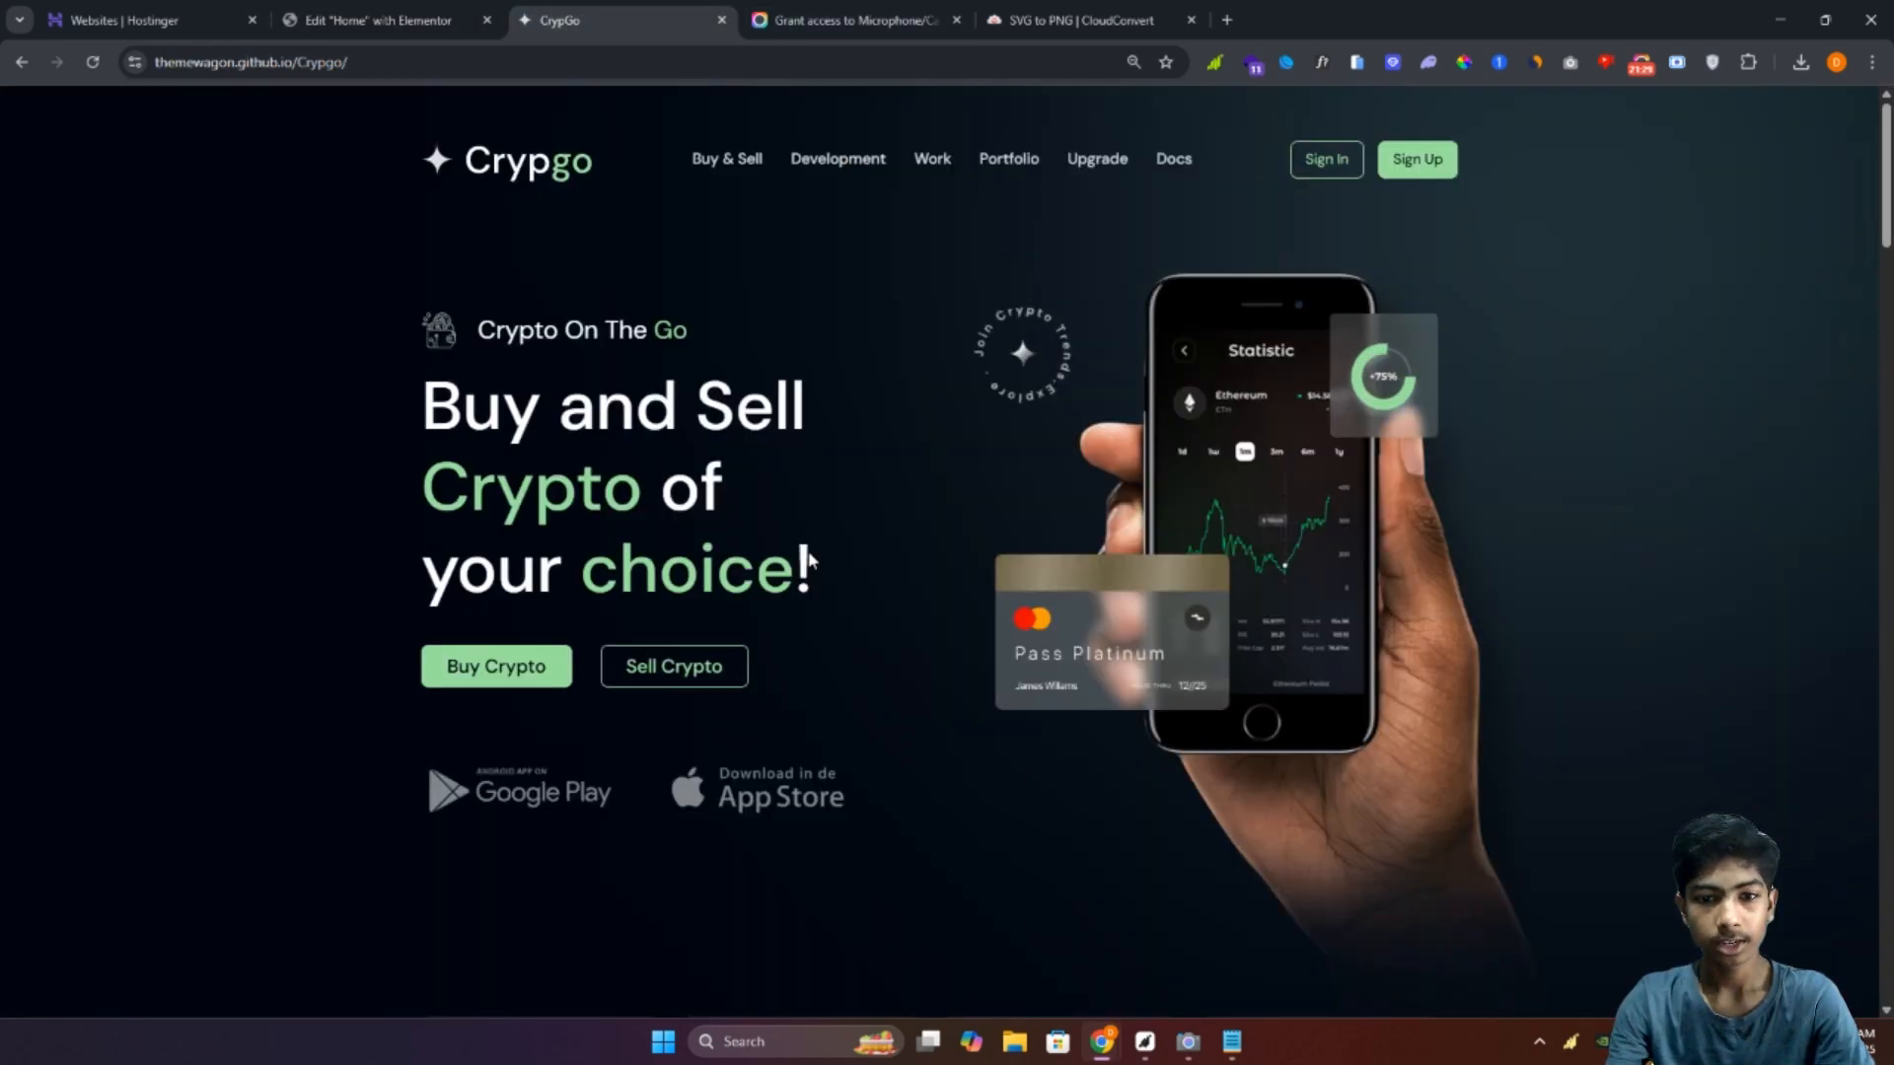
{"action": "scroll", "coordinate": [809, 562], "scroll_direction": "down", "scroll_amount": 6}
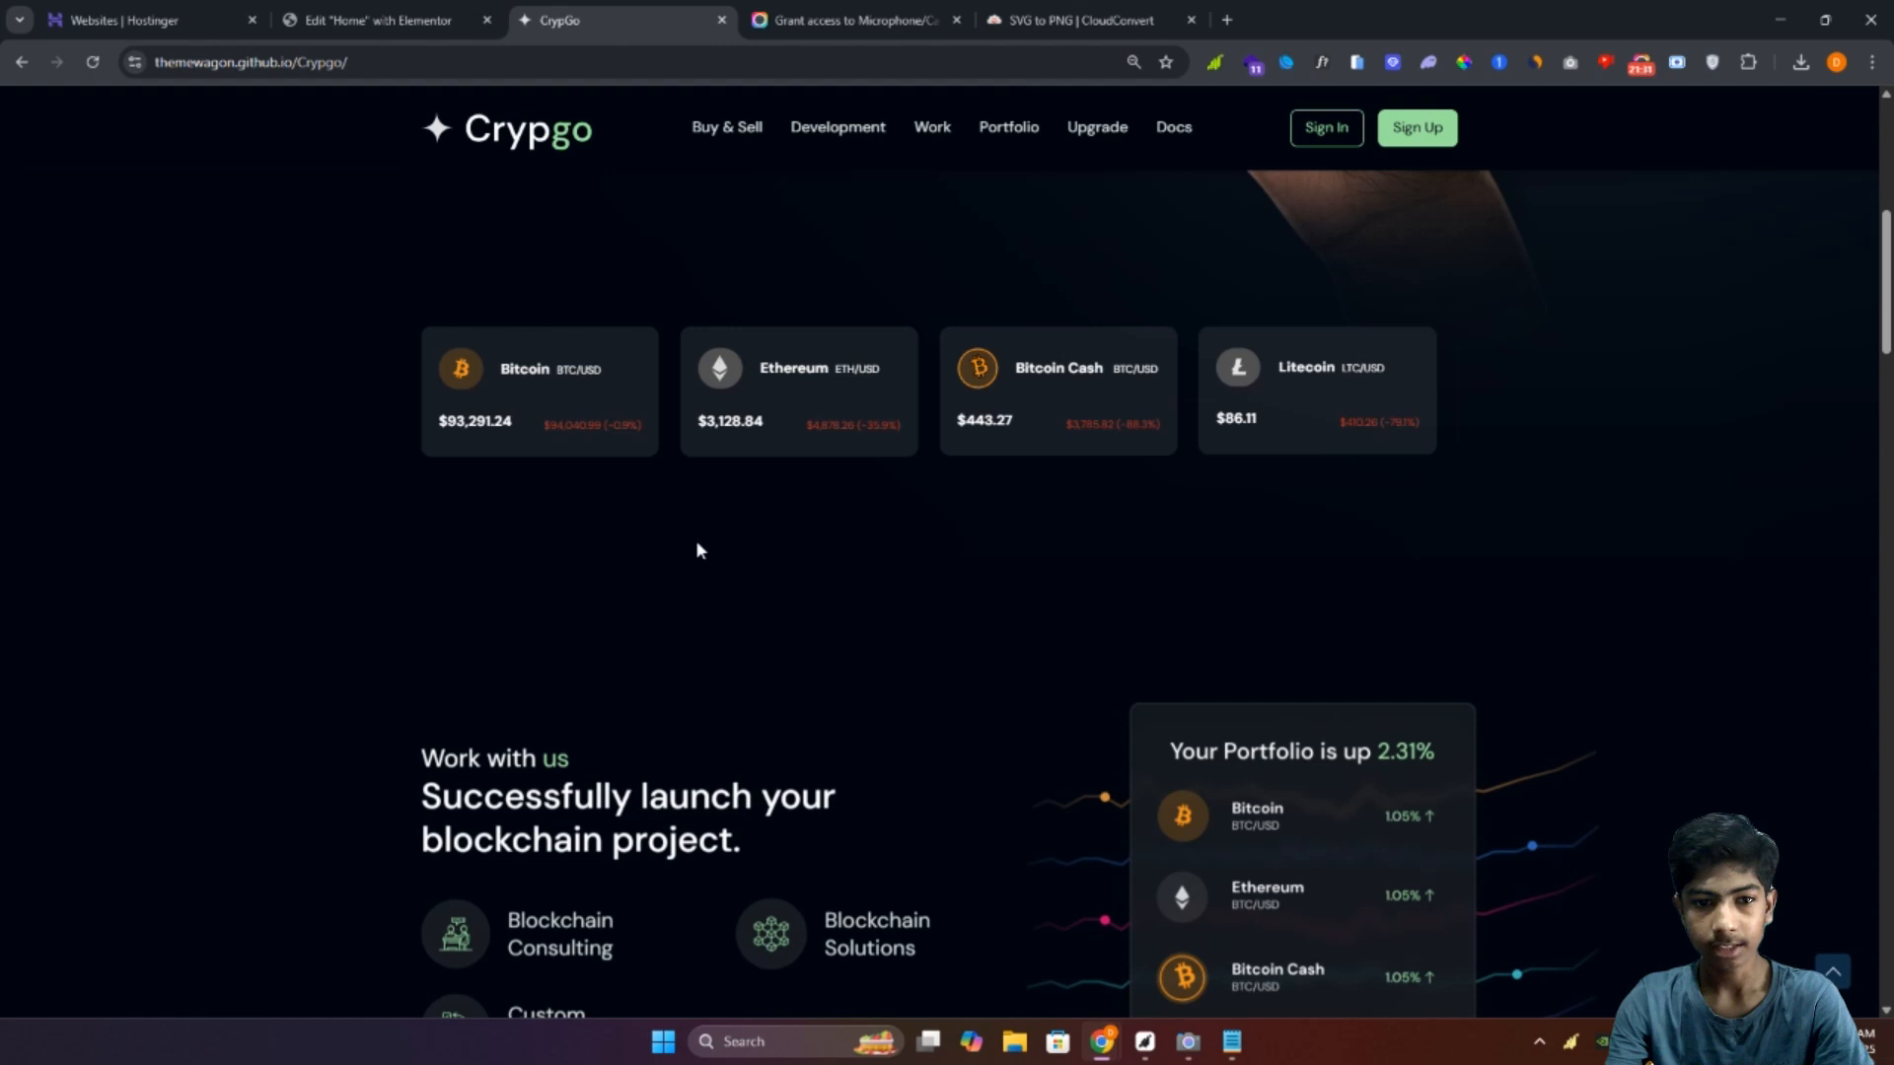